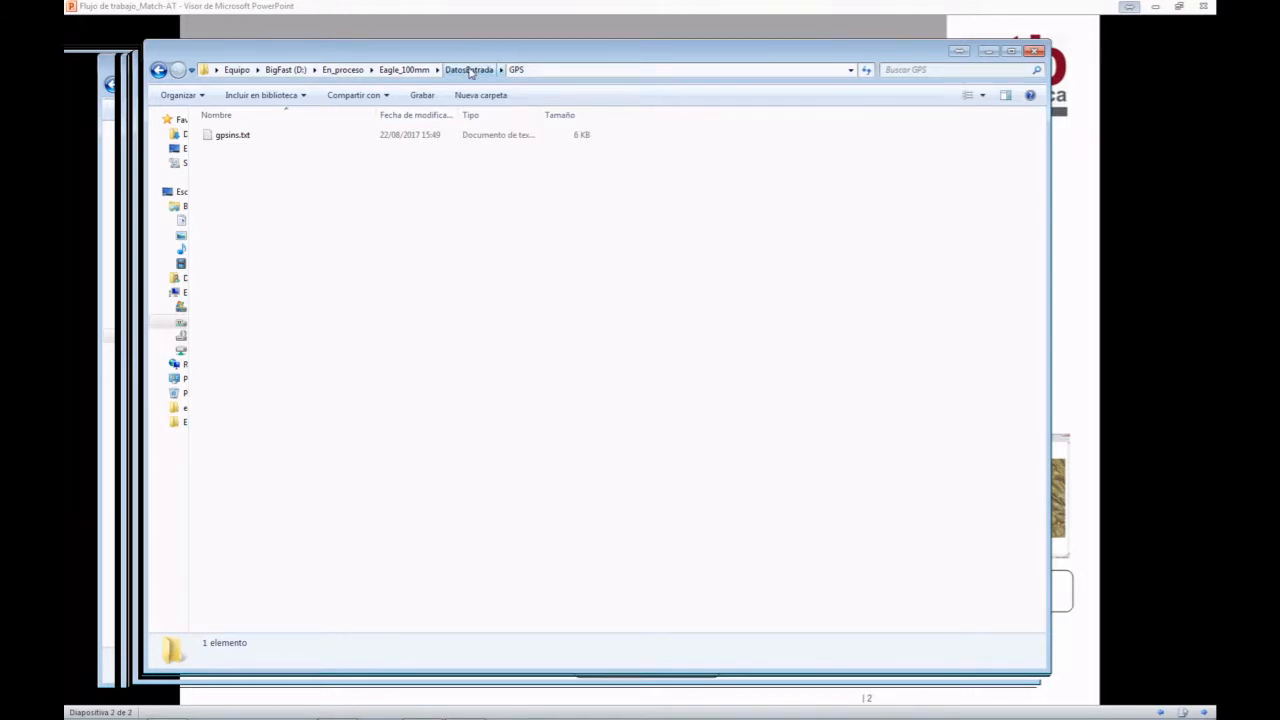
# Step: Open the imagenes folder in DatosEntrada, sort its files by type with the TIF images first, and widen the name column
pyautogui.click(470, 72)
pyautogui.click(230, 183)
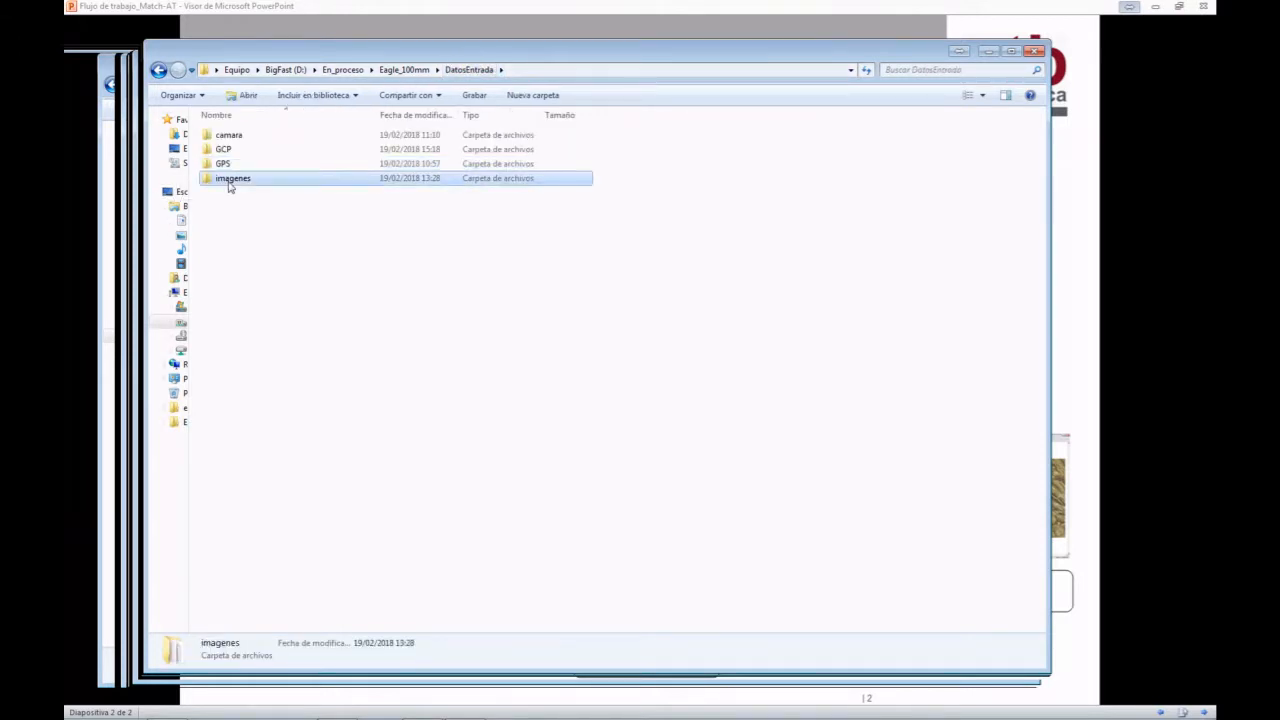
pyautogui.doubleClick(229, 186)
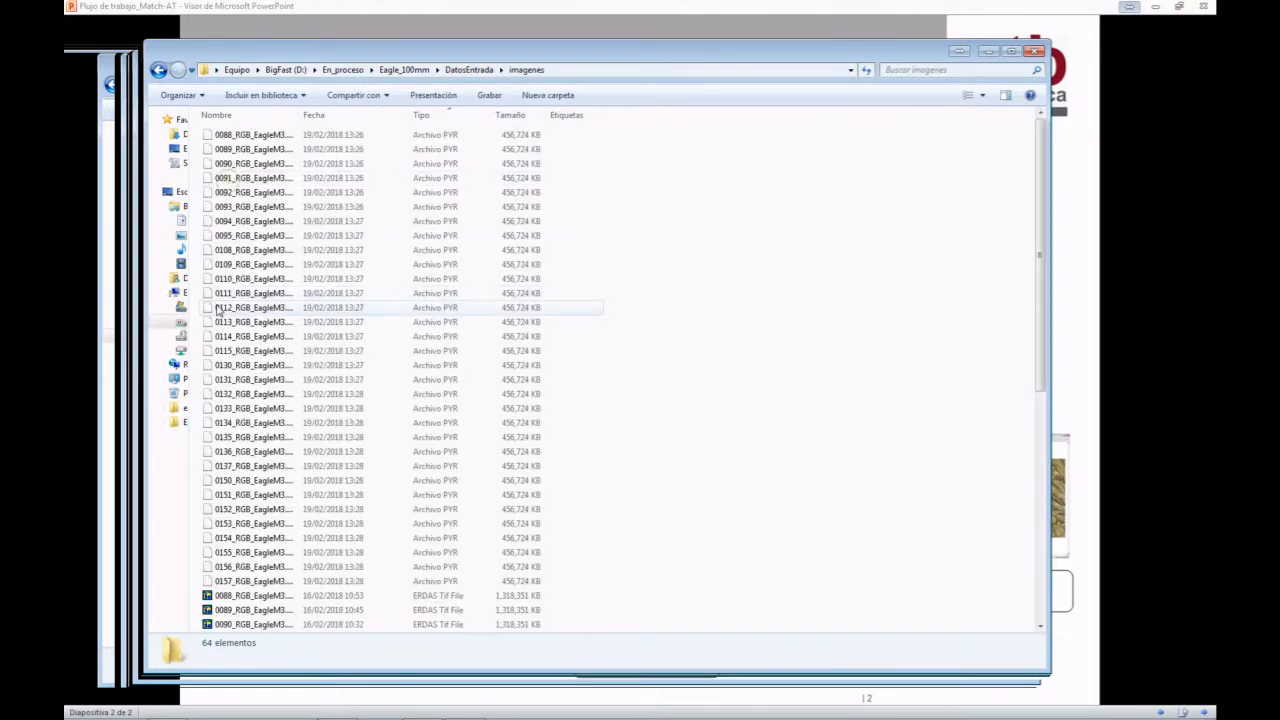
pyautogui.click(435, 115)
pyautogui.moveTo(300, 115); pyautogui.dragTo(492, 113)
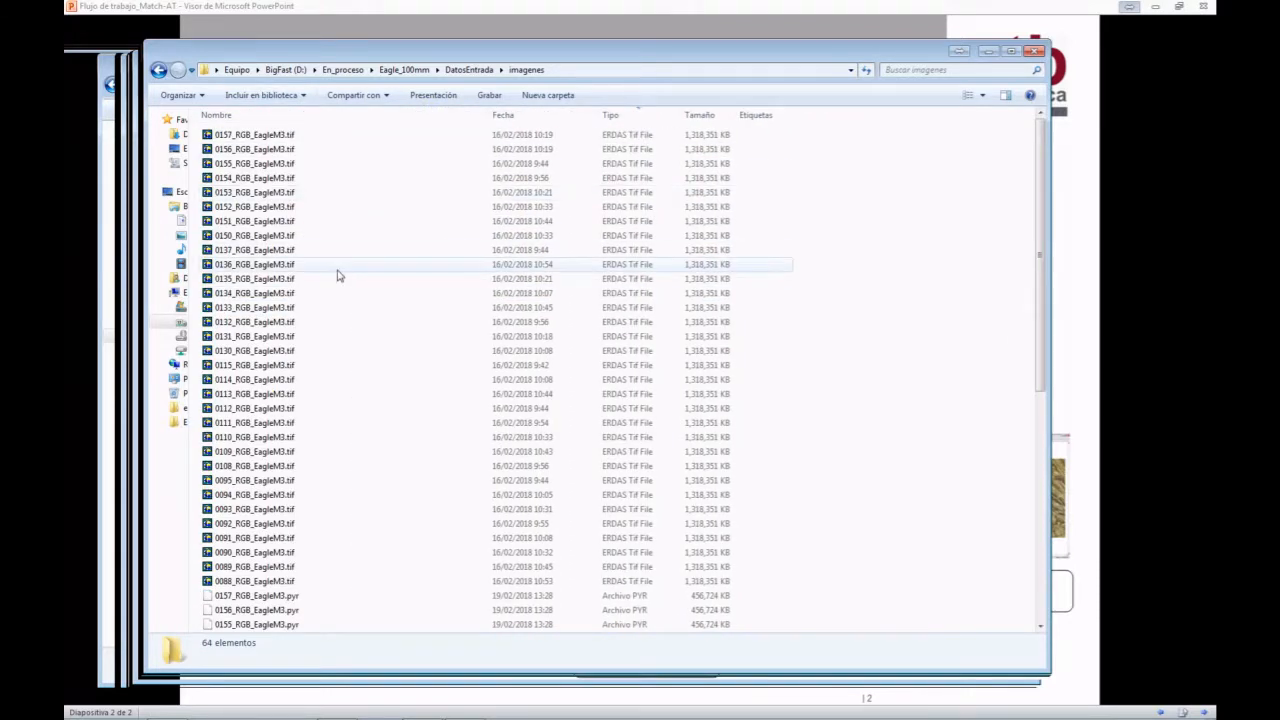
pyautogui.moveTo(338, 276)
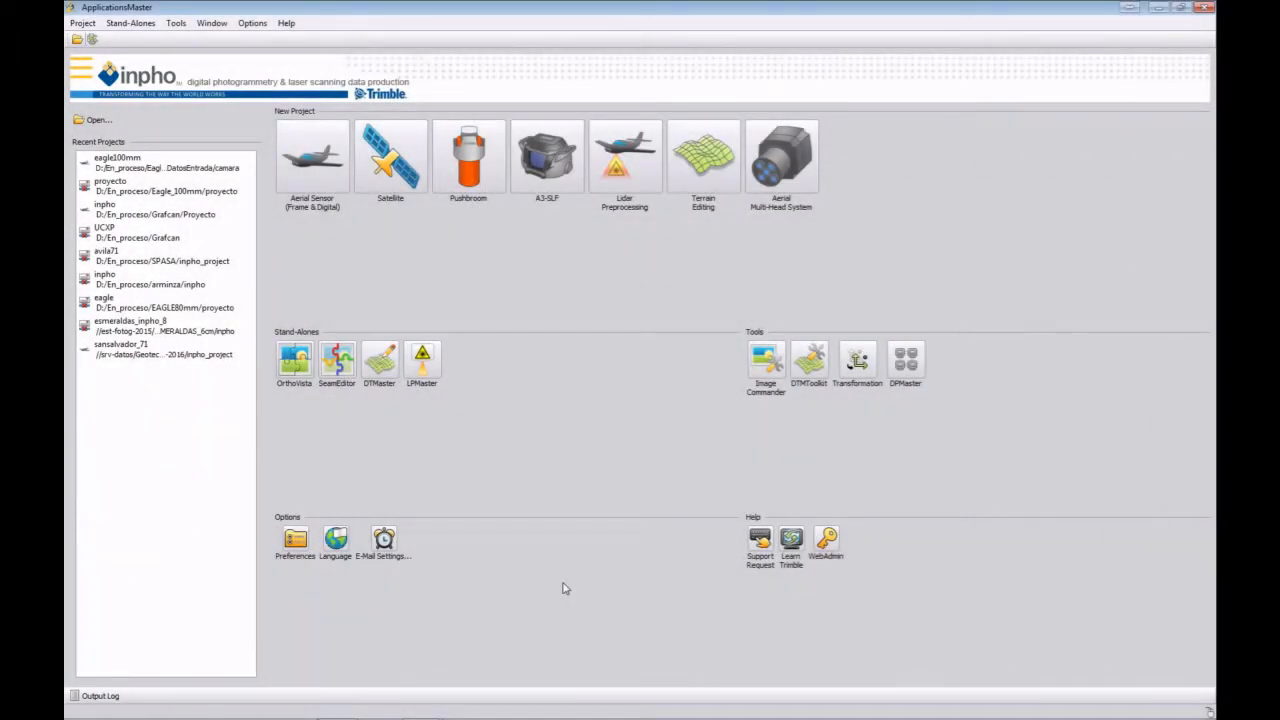
# Step: Create a new Aerial Sensor (Frame & Digital) project with the description demo and fill in the operator's name
pyautogui.click(311, 162)
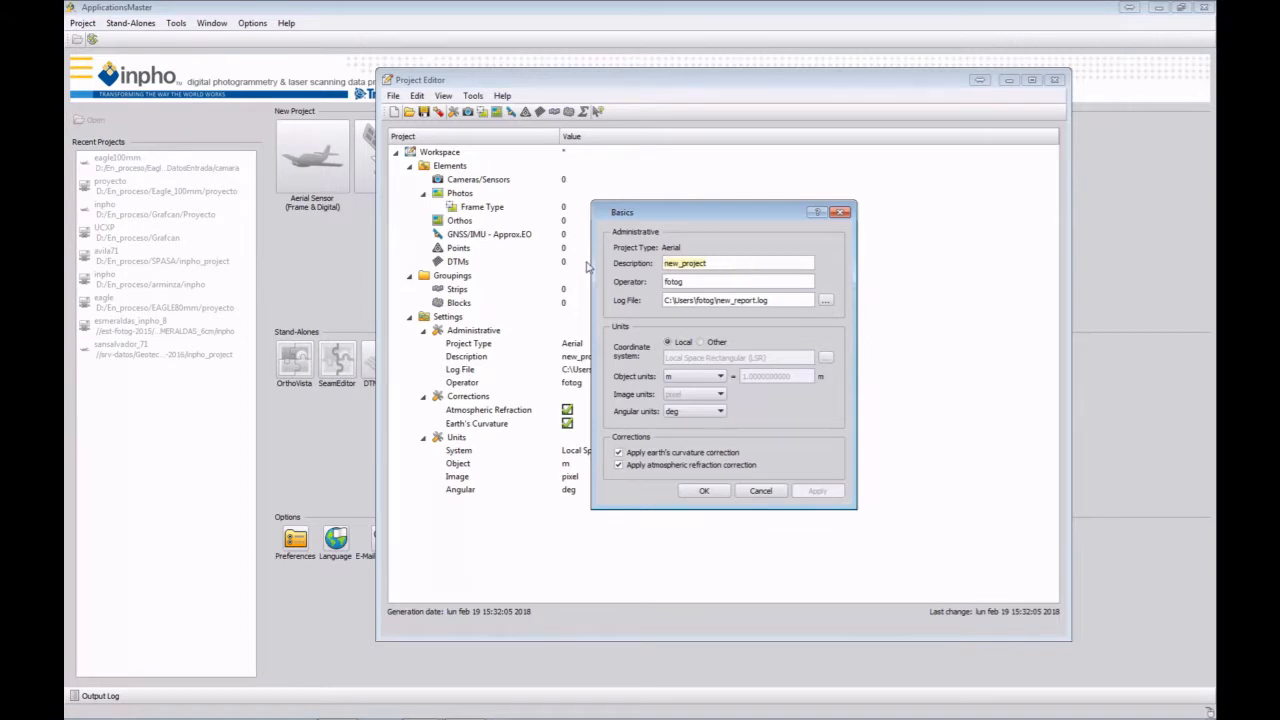
pyautogui.write('demo')
pyautogui.press('Tab')
pyautogui.write('danie')
pyautogui.click(700, 343)
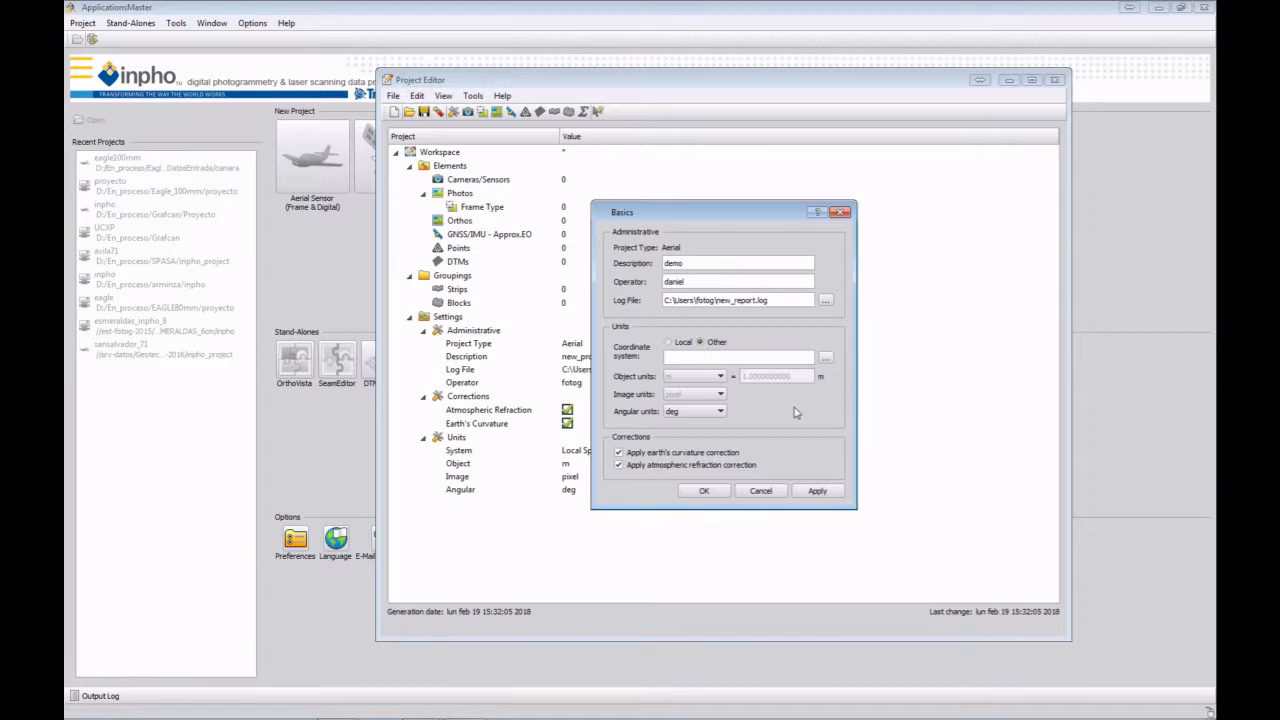
pyautogui.click(824, 359)
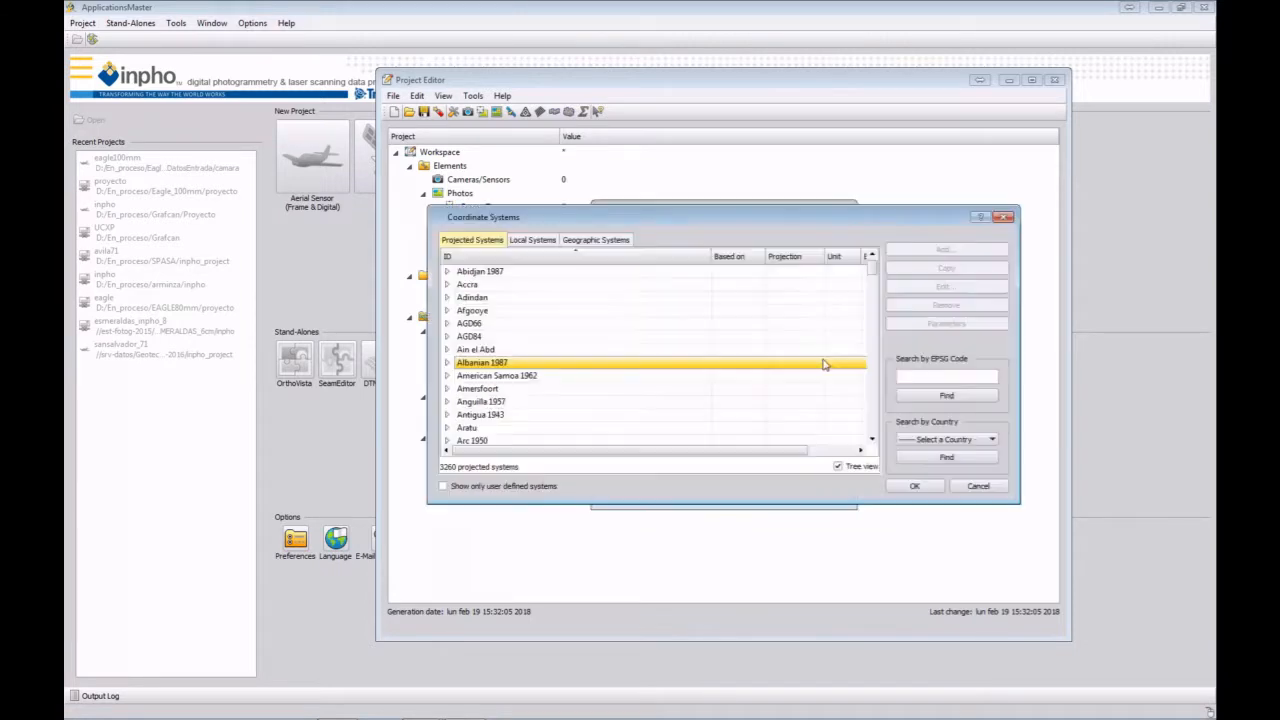
pyautogui.moveTo(871, 266); pyautogui.dragTo(871, 425)
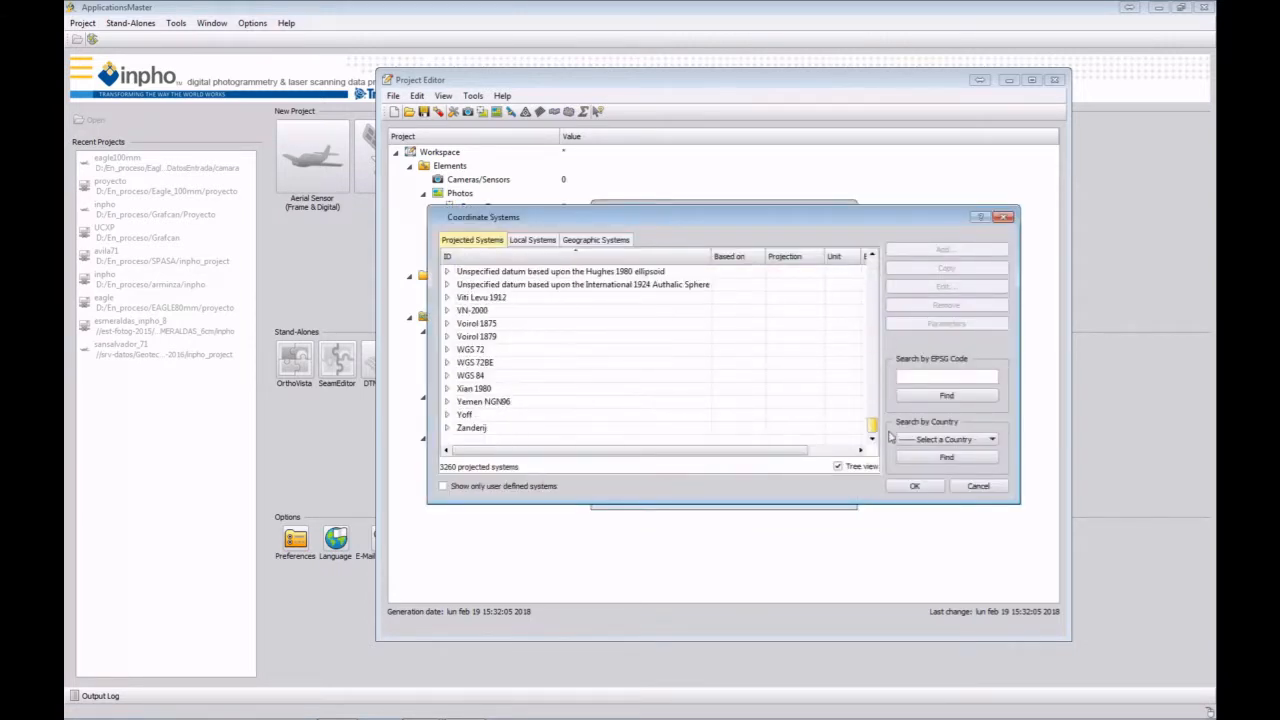
pyautogui.doubleClick(655, 375)
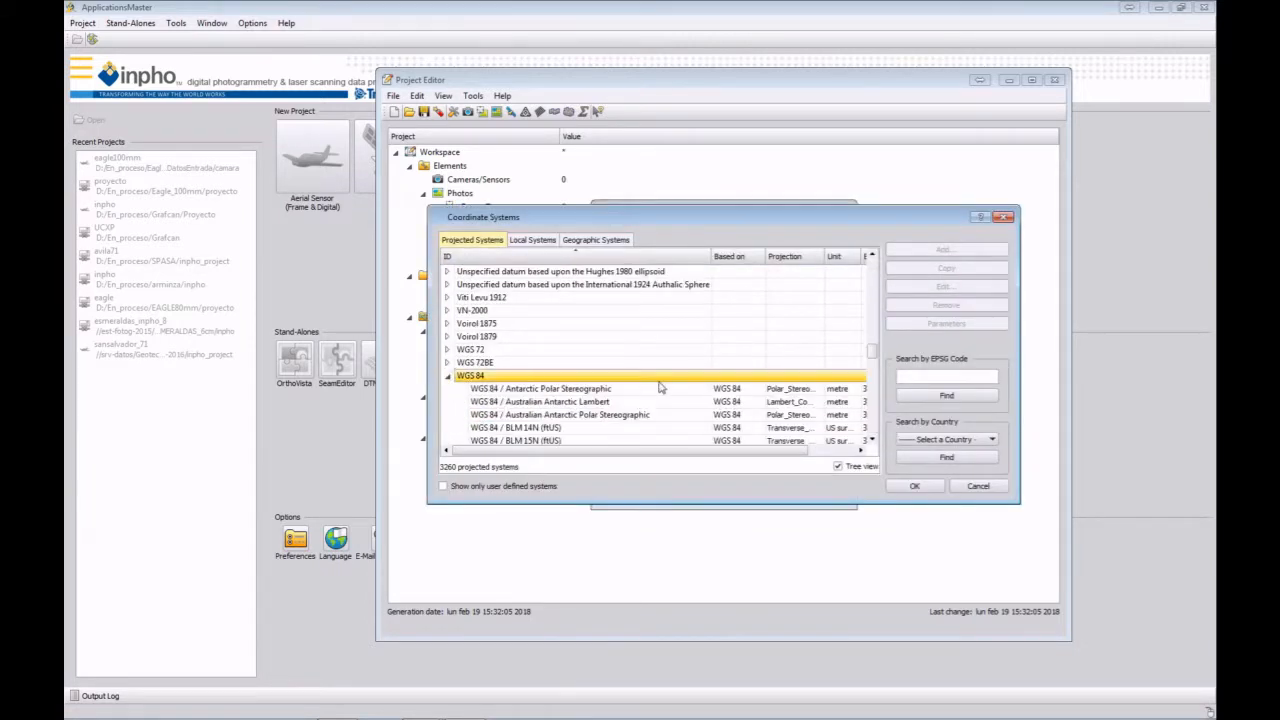
pyautogui.scroll(-10, 658, 385)
pyautogui.scroll(-15, 659, 386)
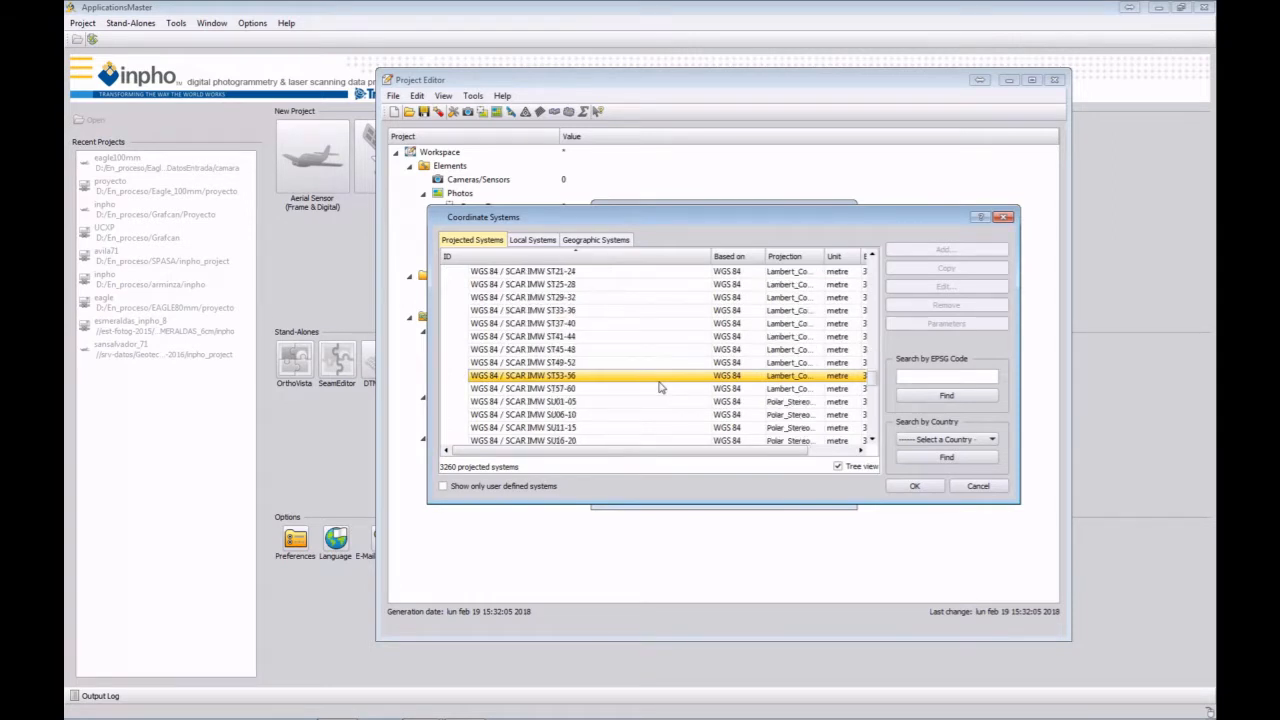
pyautogui.scroll(-4, 660, 385)
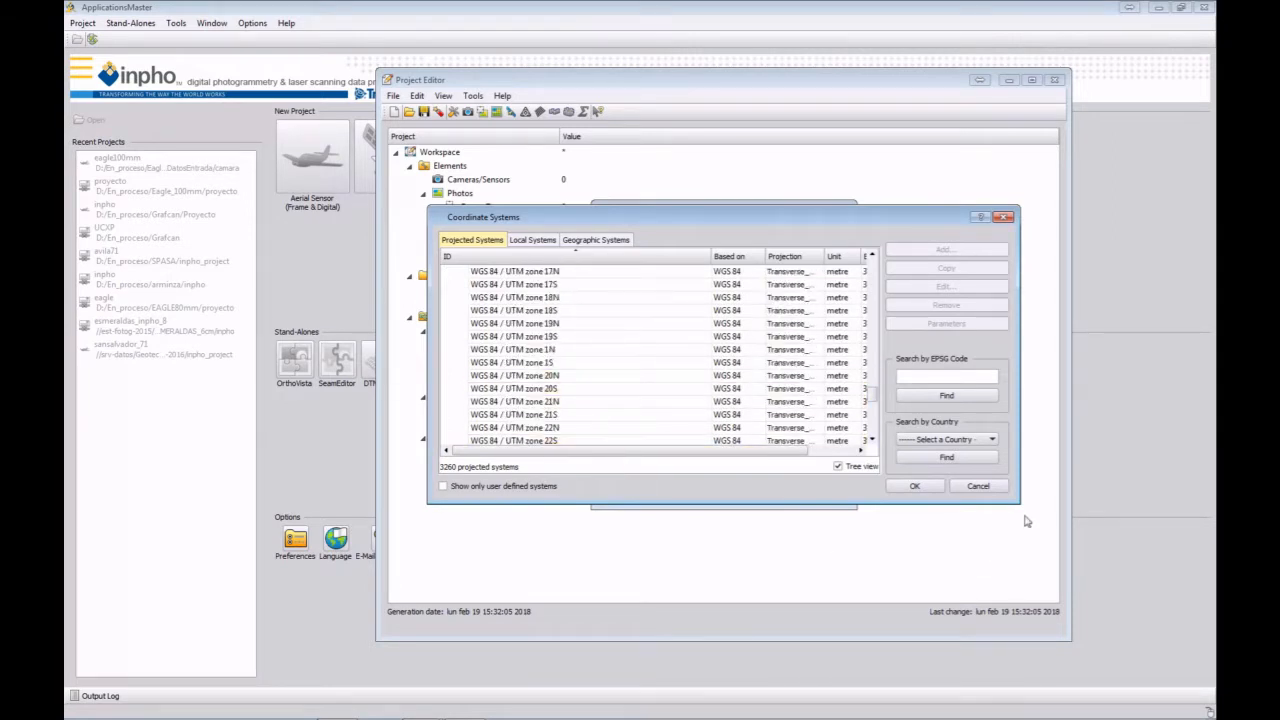
pyautogui.click(978, 486)
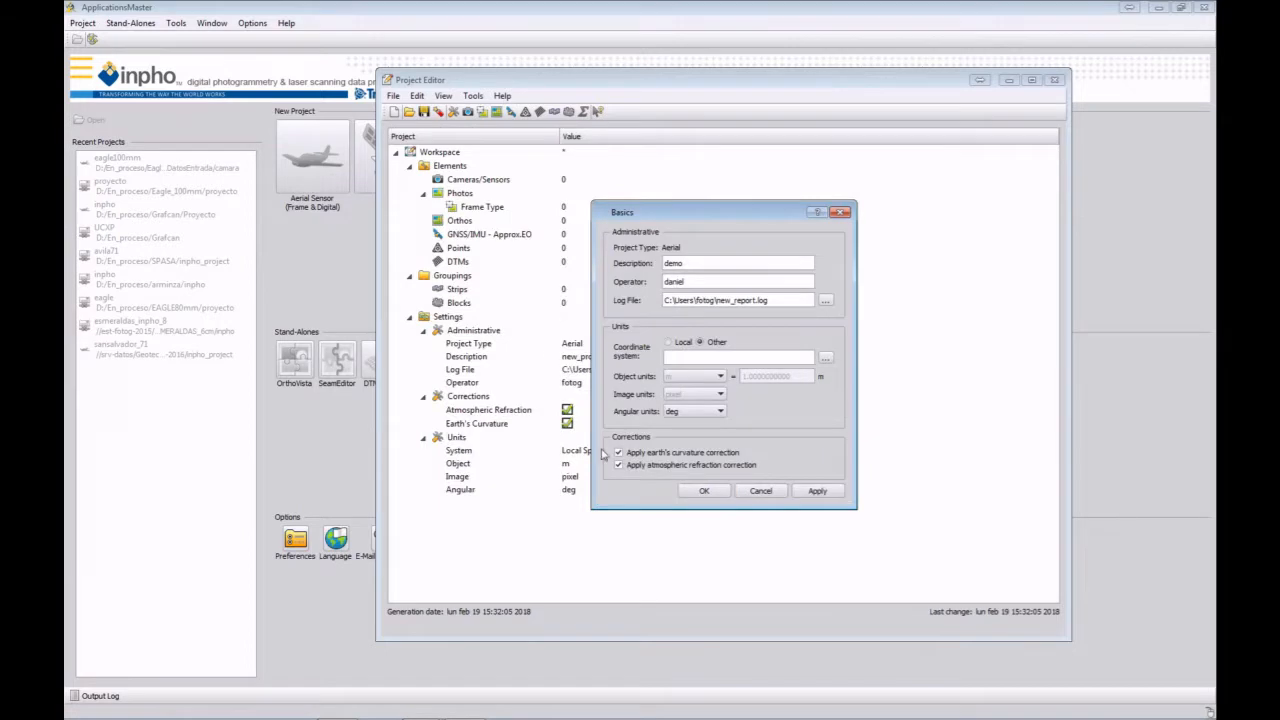
# Step: Set the project's coordinate system back to Local and accept the basic project settings
pyautogui.click(704, 491)
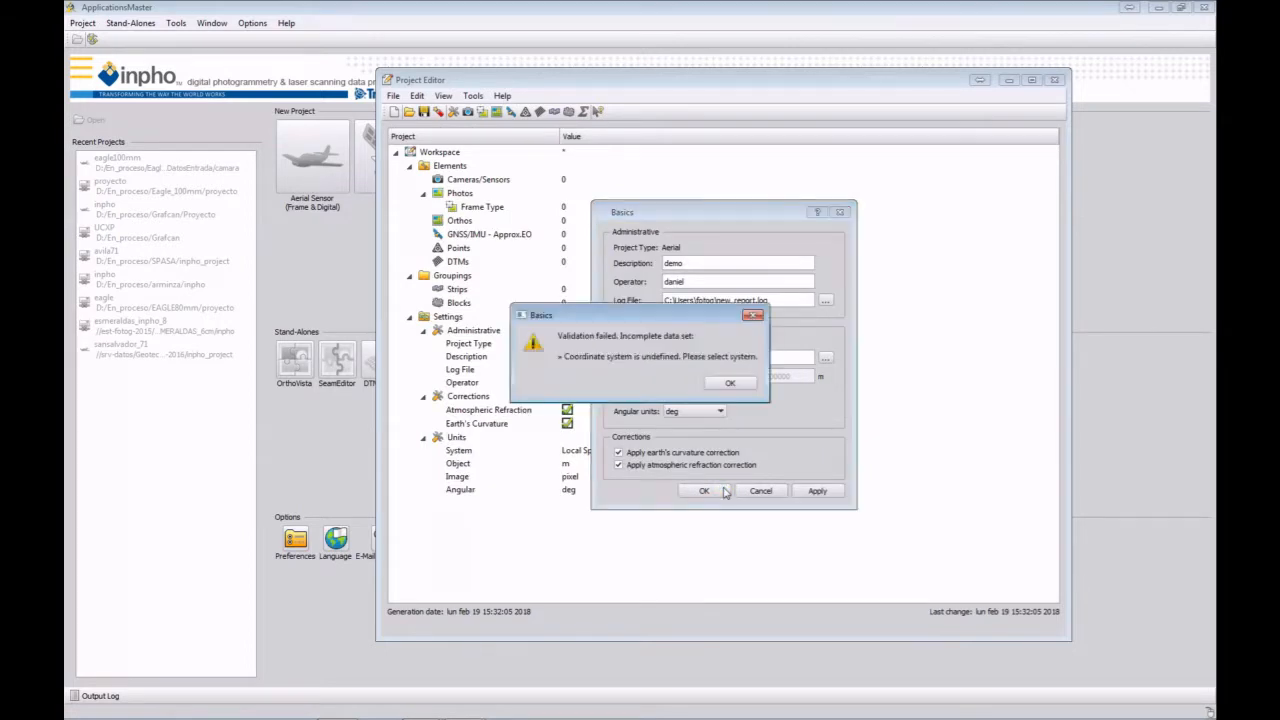
pyautogui.click(730, 383)
pyautogui.click(668, 343)
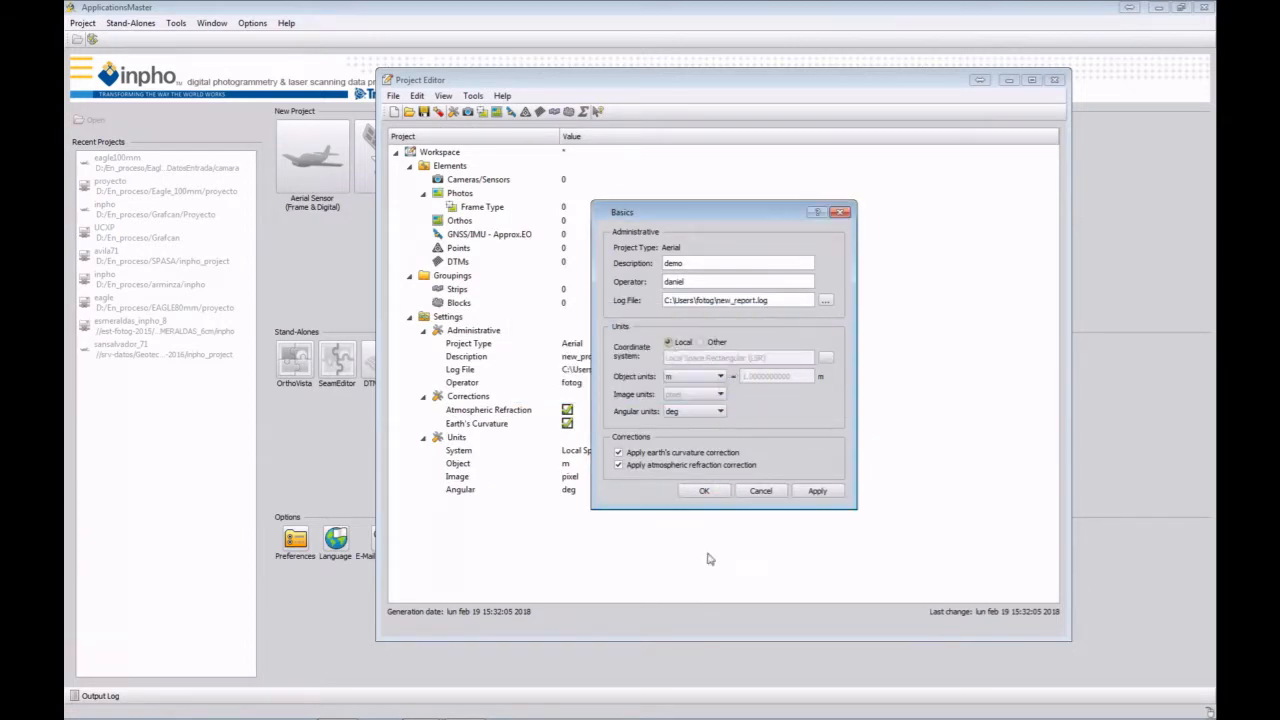
pyautogui.click(693, 490)
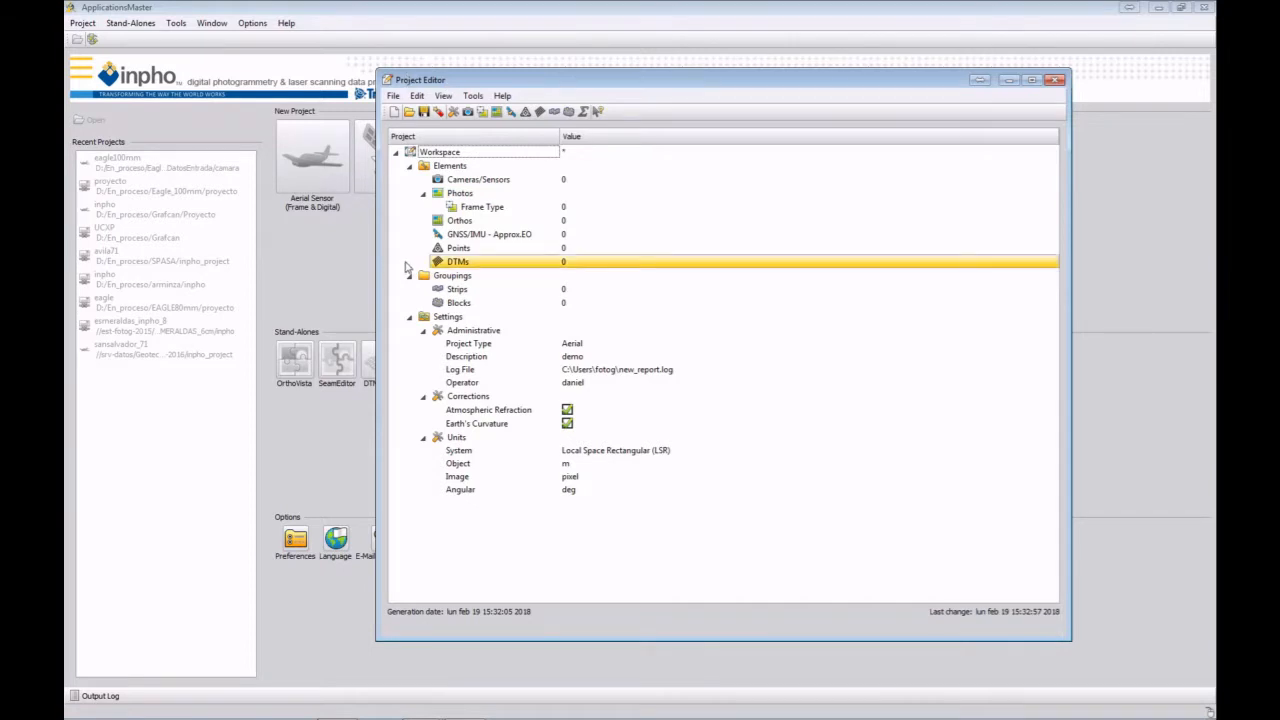
# Step: Import the Eagle100mm camera from eagle100mm.prj in D:\En_proceso\Eagle_100mm\DatosEntrada\camara
pyautogui.click(484, 180)
pyautogui.doubleClick(484, 180)
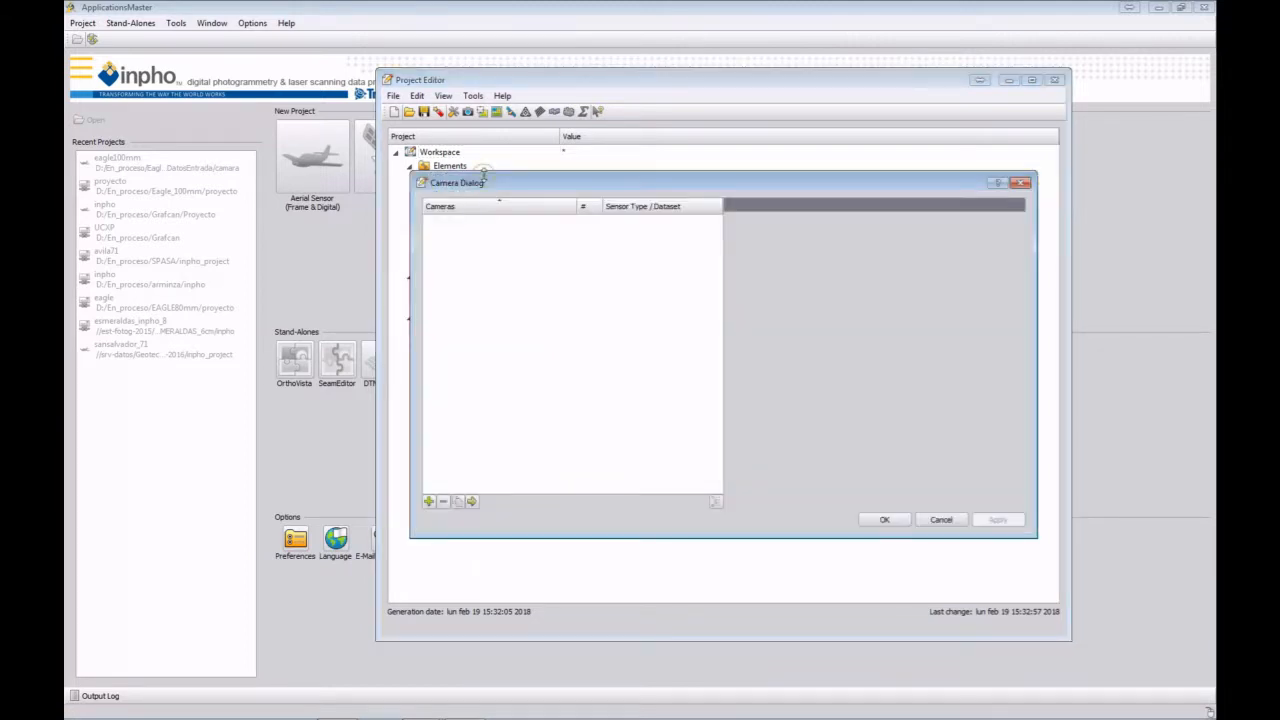
pyautogui.click(473, 502)
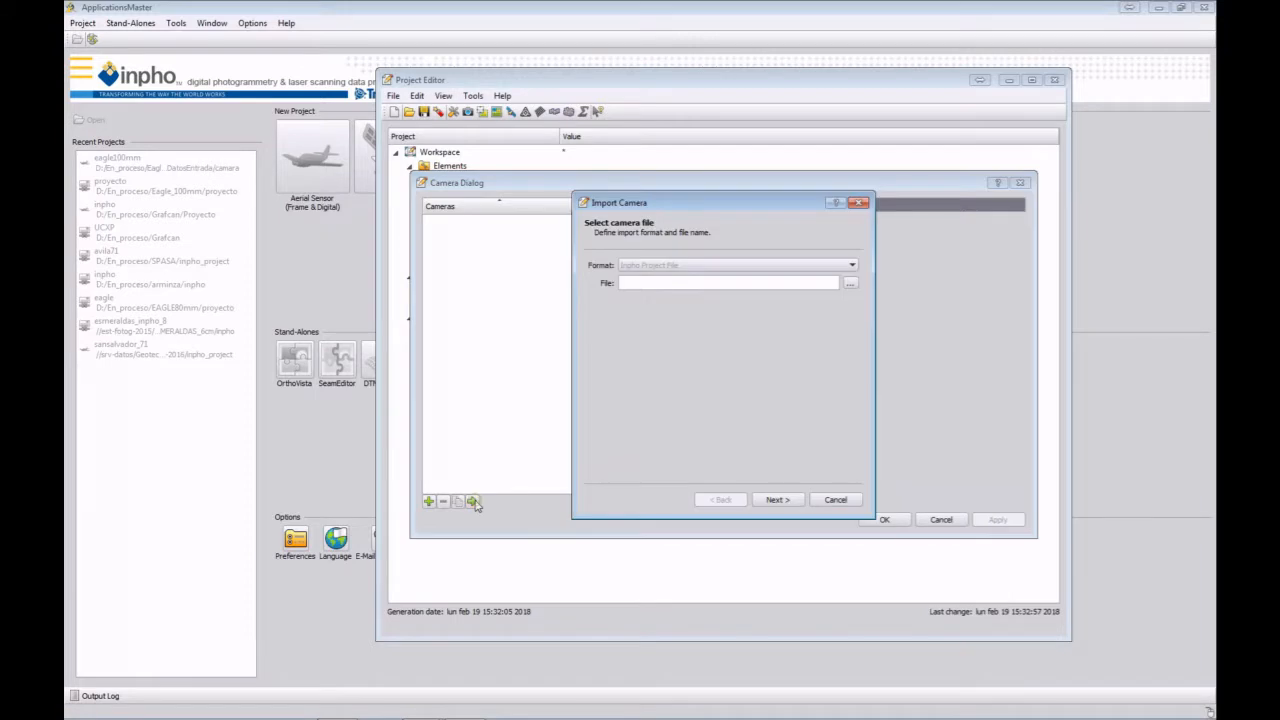
pyautogui.click(850, 284)
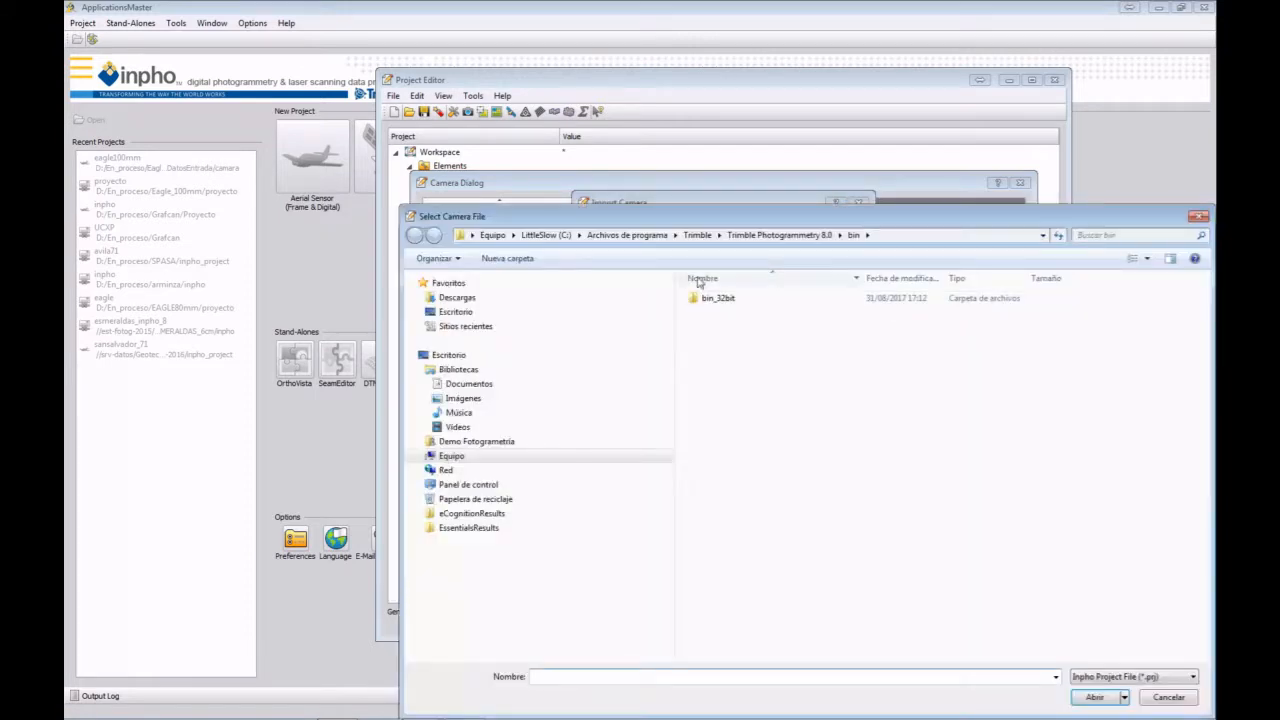
pyautogui.click(955, 232)
pyautogui.write('D:\\En_proceso\\Eagle_100mm')
pyautogui.press('Return')
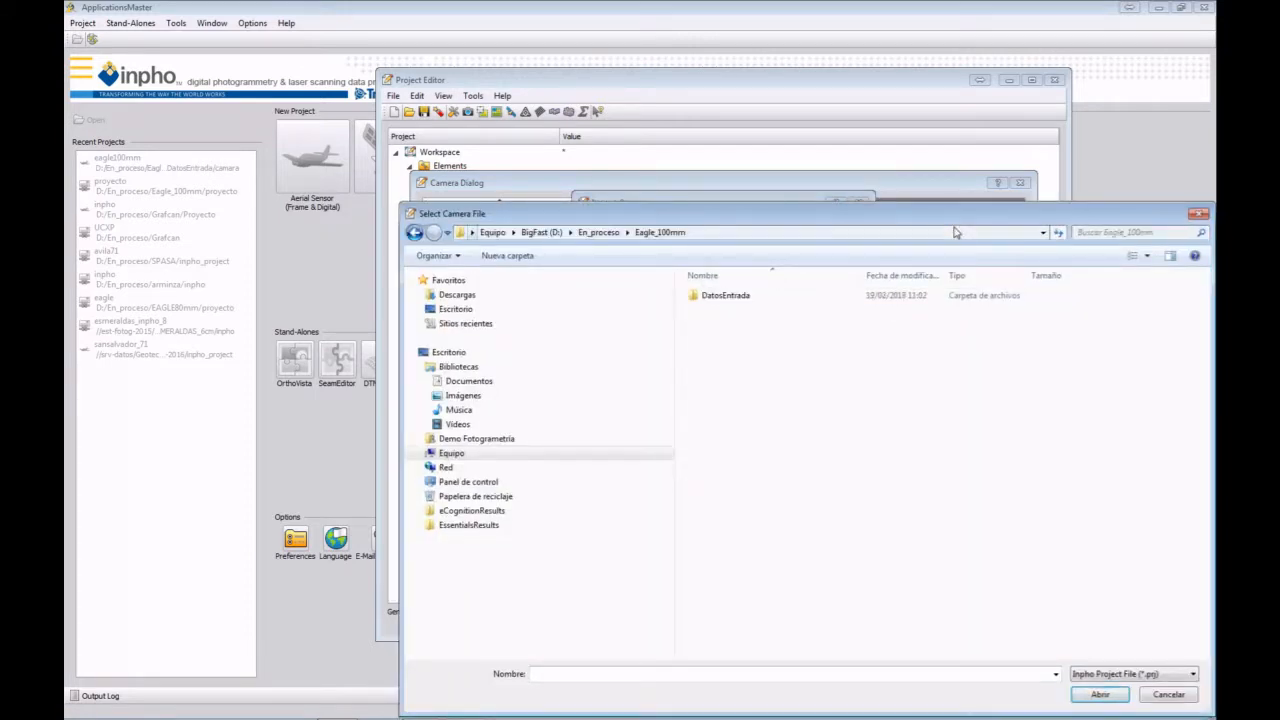
pyautogui.doubleClick(720, 297)
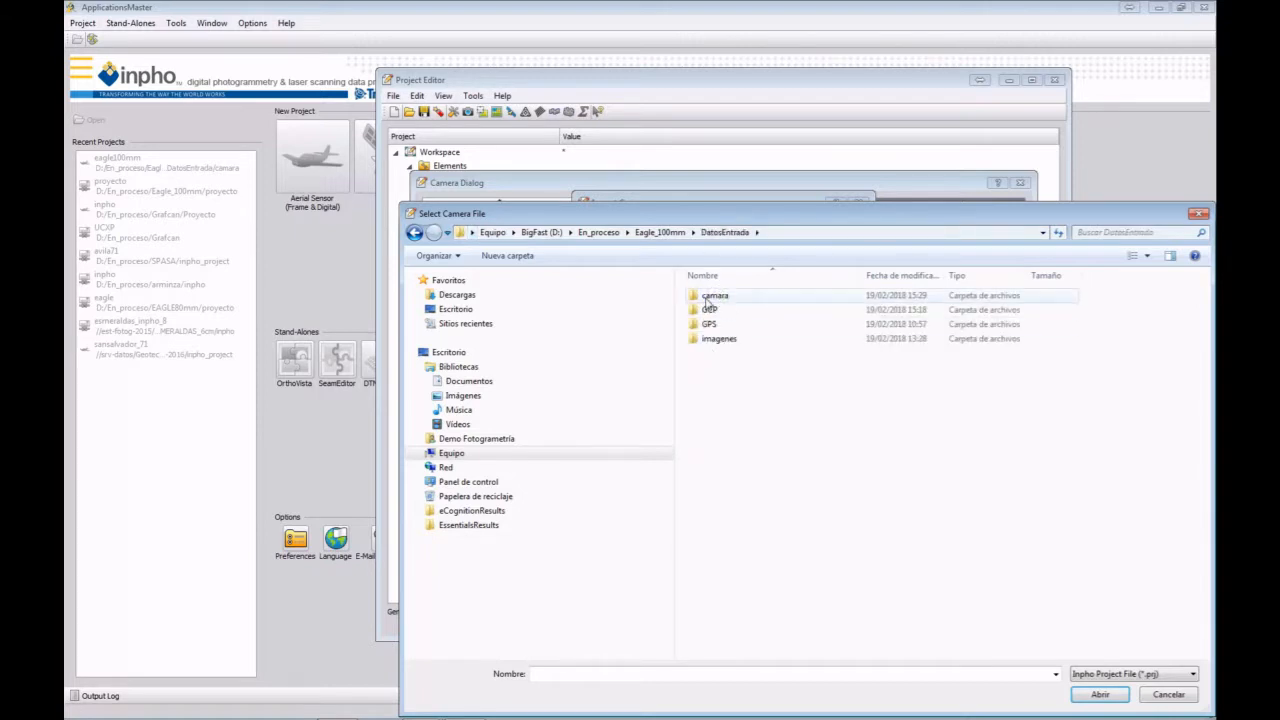
pyautogui.doubleClick(718, 299)
pyautogui.click(718, 300)
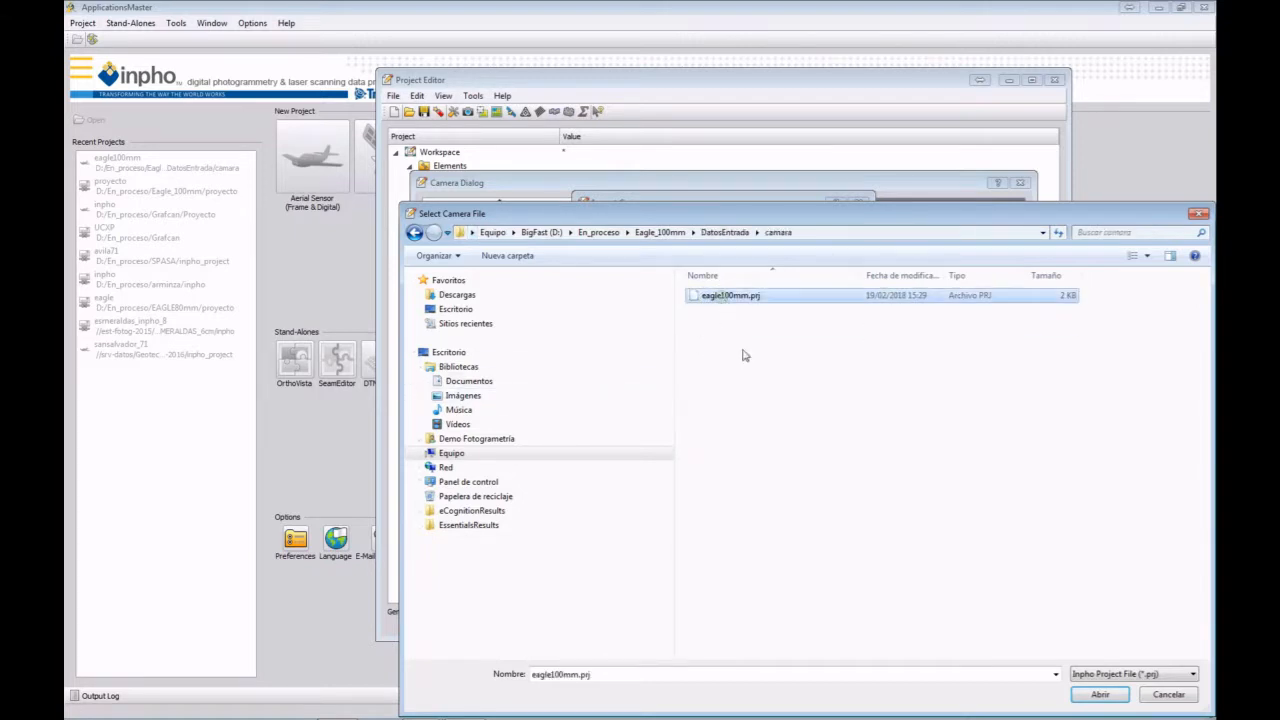
pyautogui.click(1100, 694)
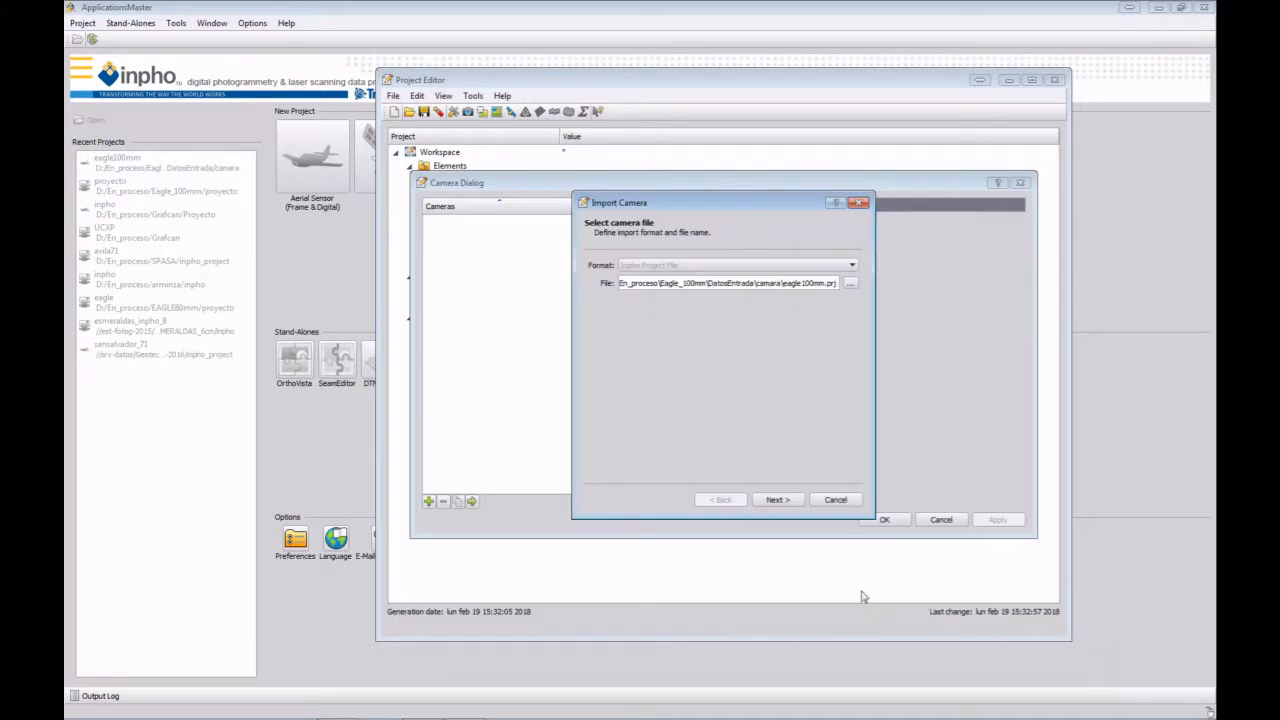
pyautogui.click(786, 504)
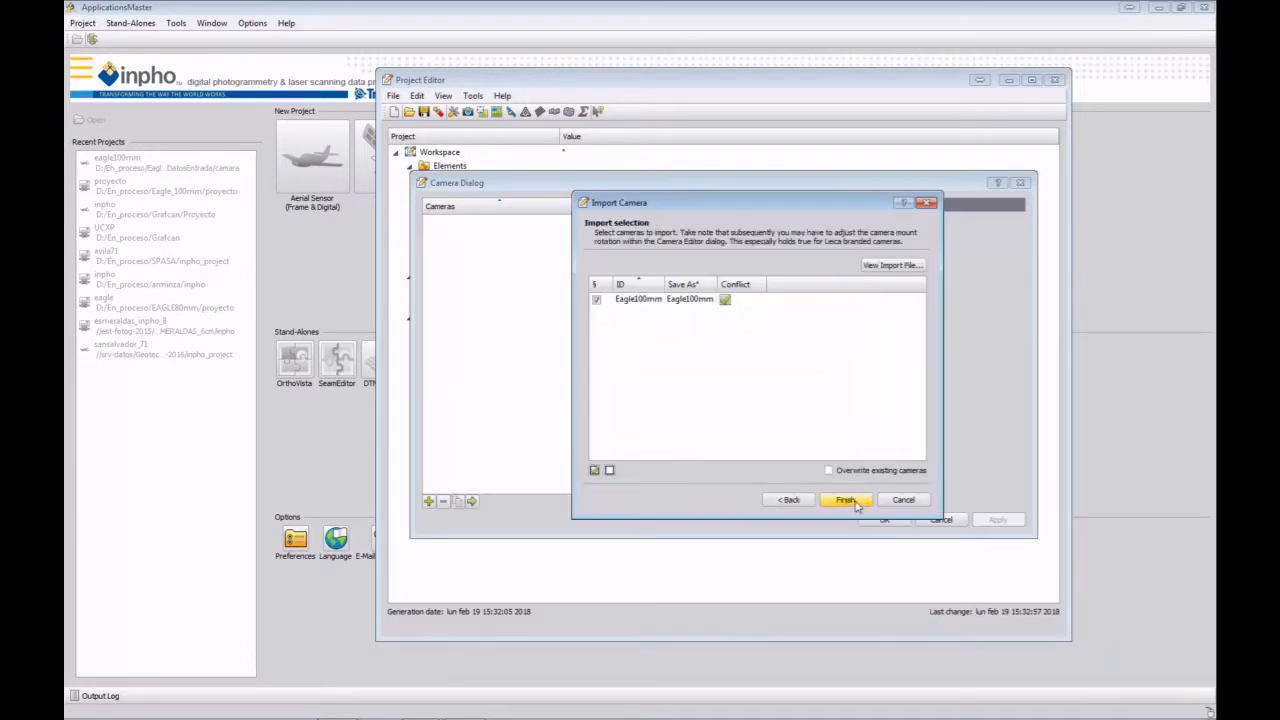
pyautogui.click(856, 507)
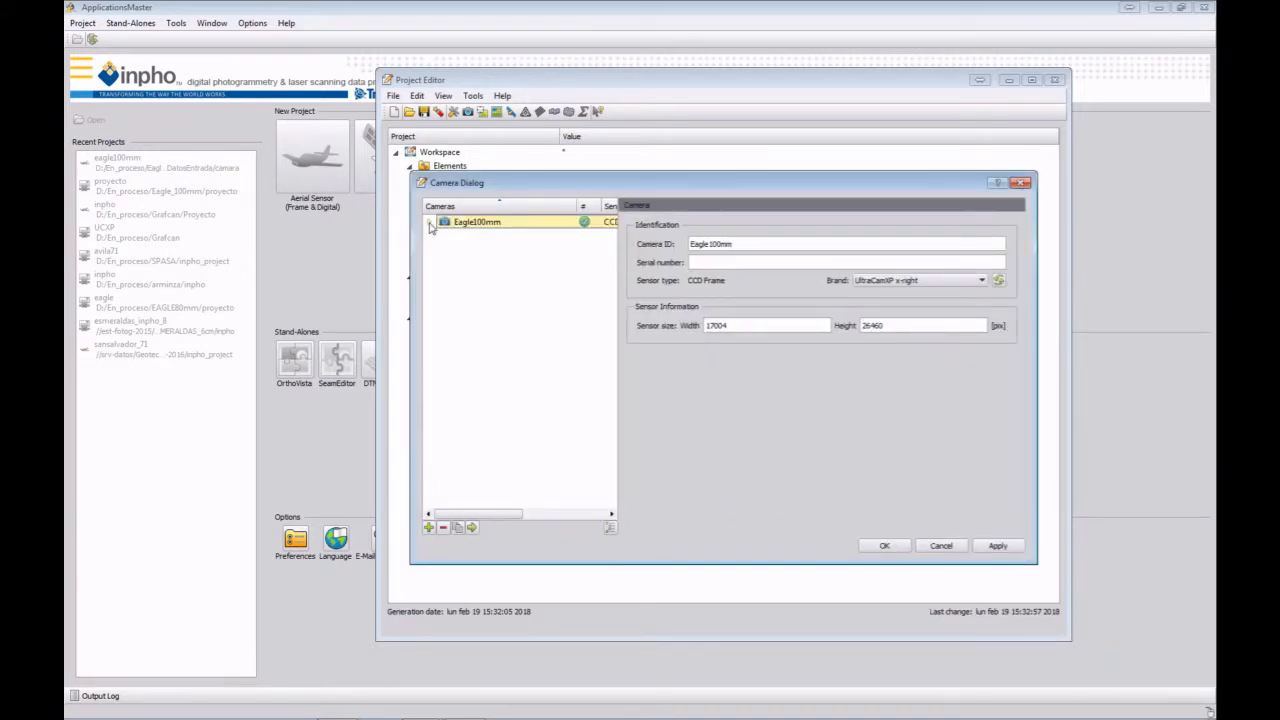
# Step: Review the Eagle100mm camera's Calibration Set 1 and distortion settings, and accept the camera definition
pyautogui.click(429, 222)
pyautogui.click(490, 249)
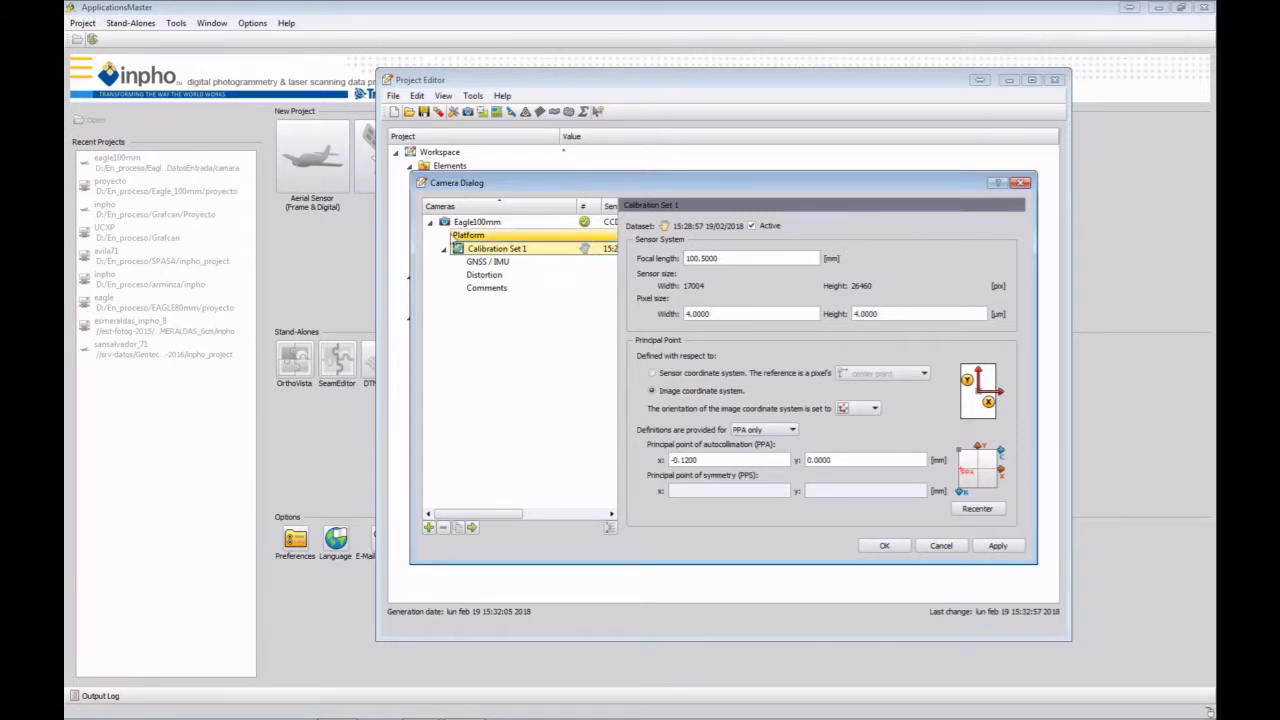
pyautogui.click(490, 274)
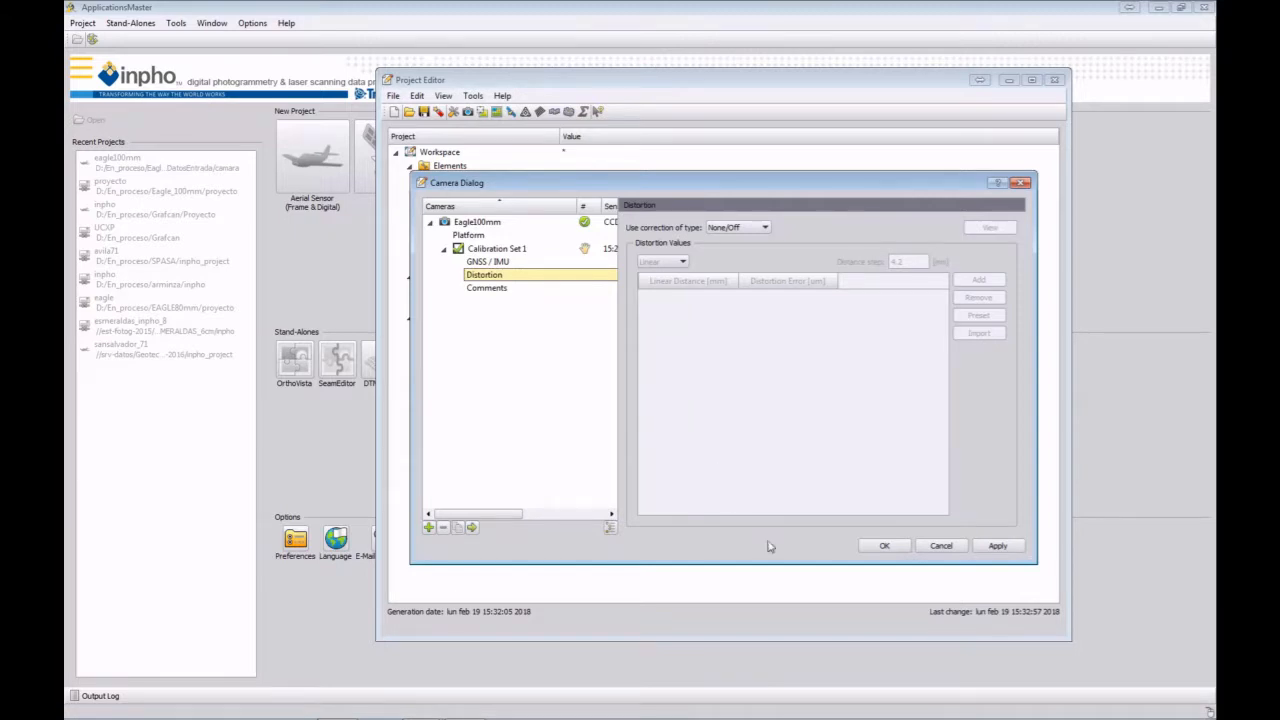
pyautogui.click(897, 547)
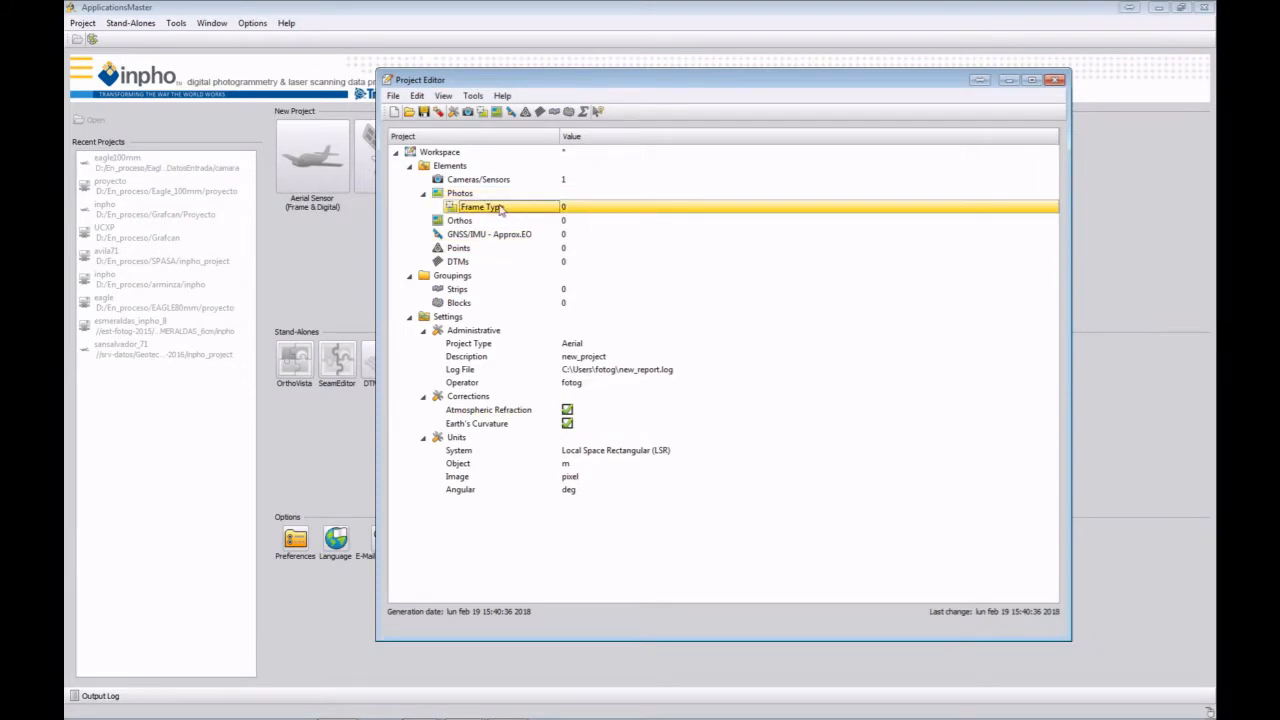
# Step: Start importing frame photos and add all images from the directory Eagle_100mm\DatosEntrada\imagenes
pyautogui.doubleClick(500, 207)
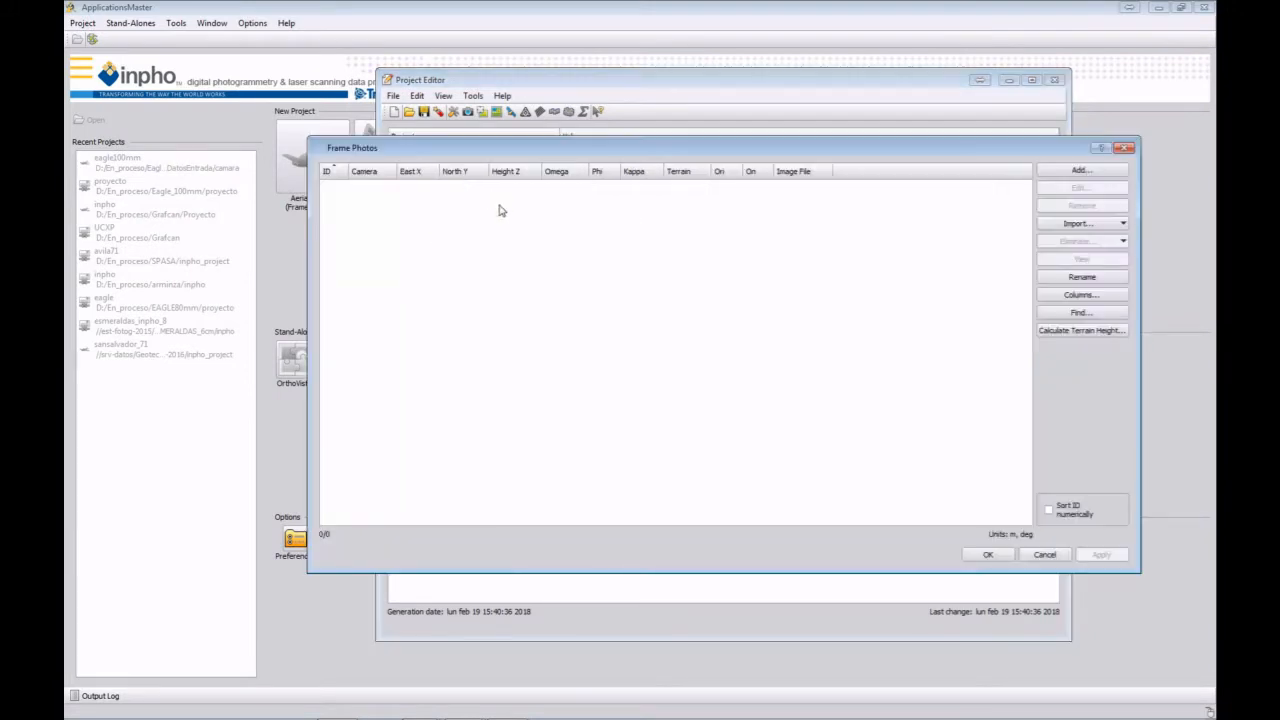
pyautogui.click(1089, 226)
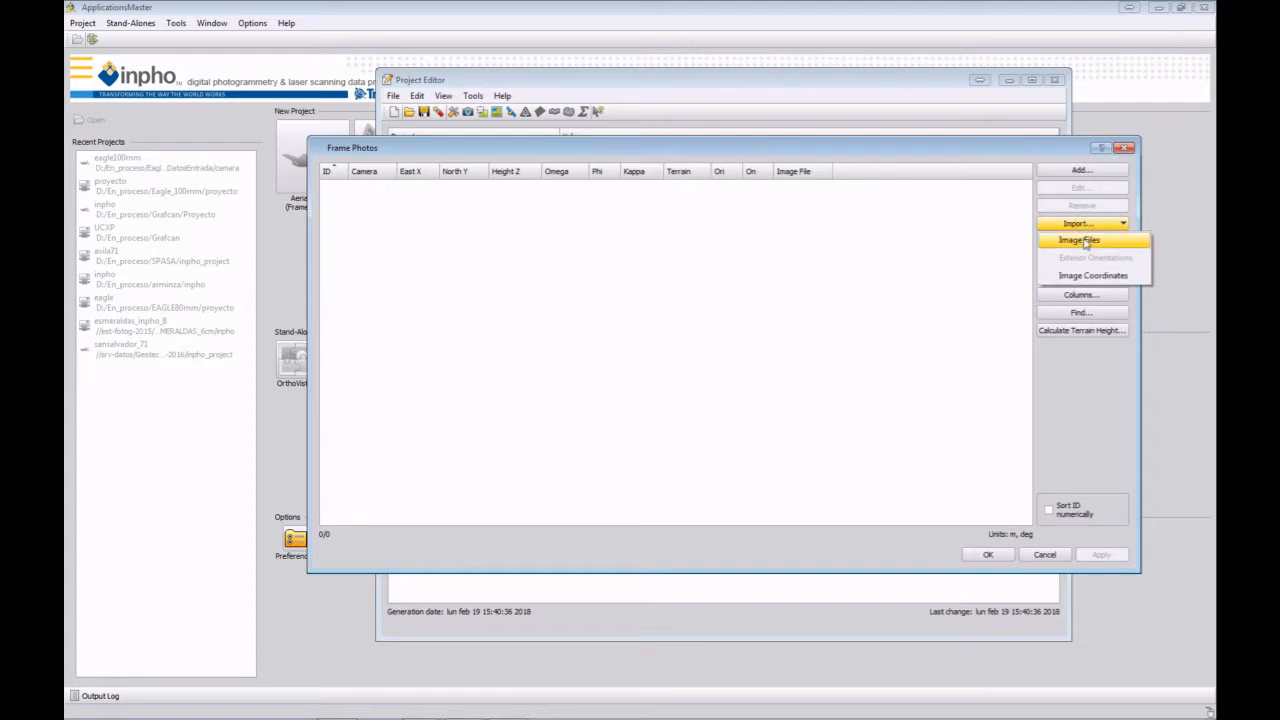
pyautogui.click(1080, 241)
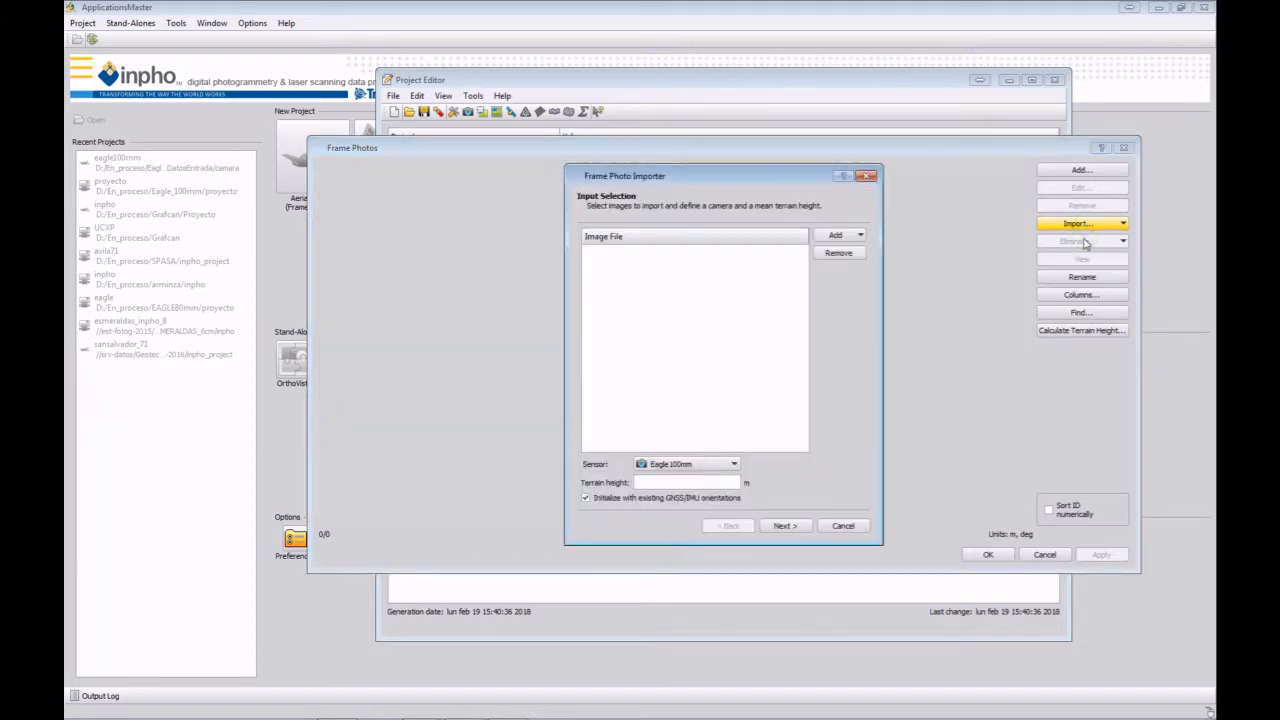
pyautogui.click(837, 237)
pyautogui.click(849, 268)
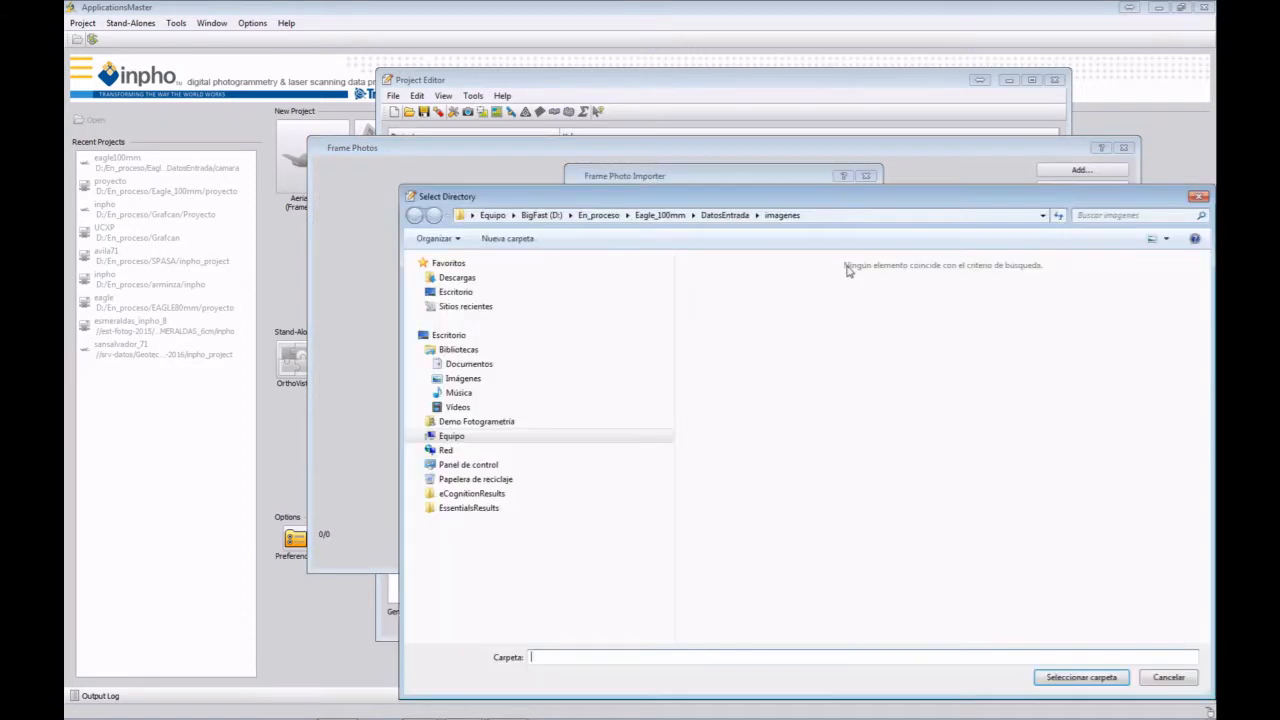
pyautogui.click(738, 217)
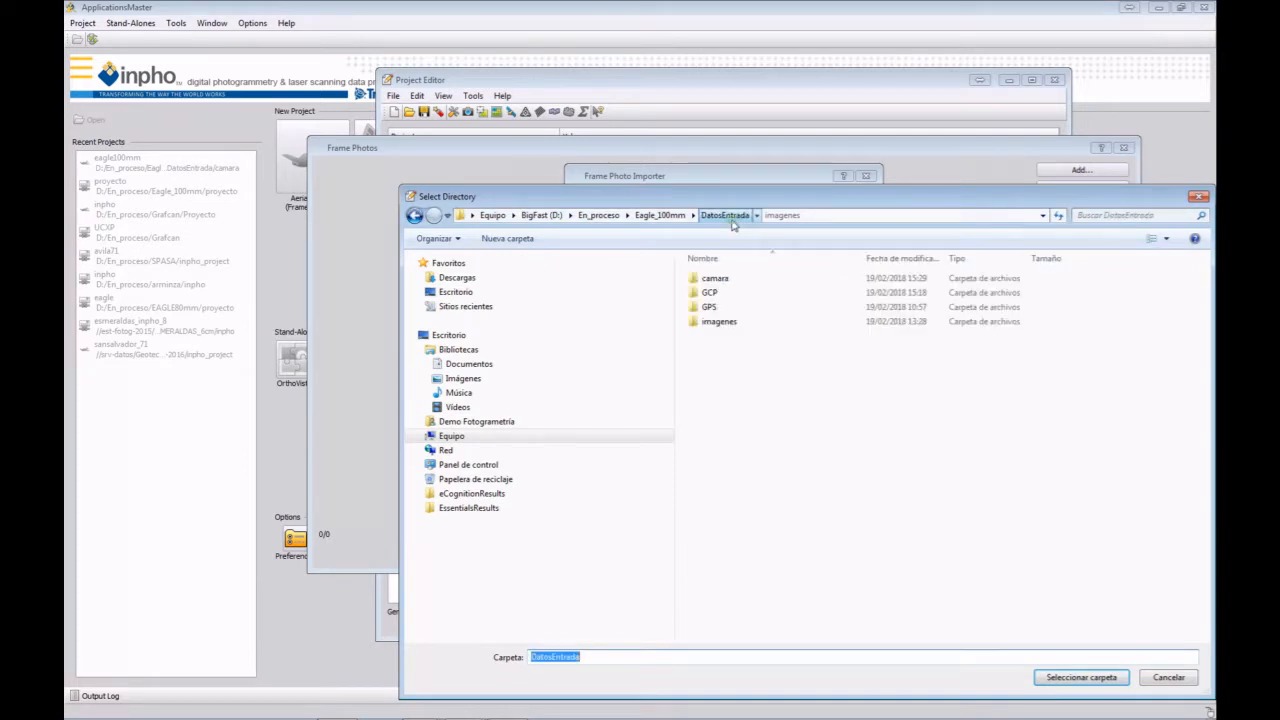
pyautogui.doubleClick(726, 327)
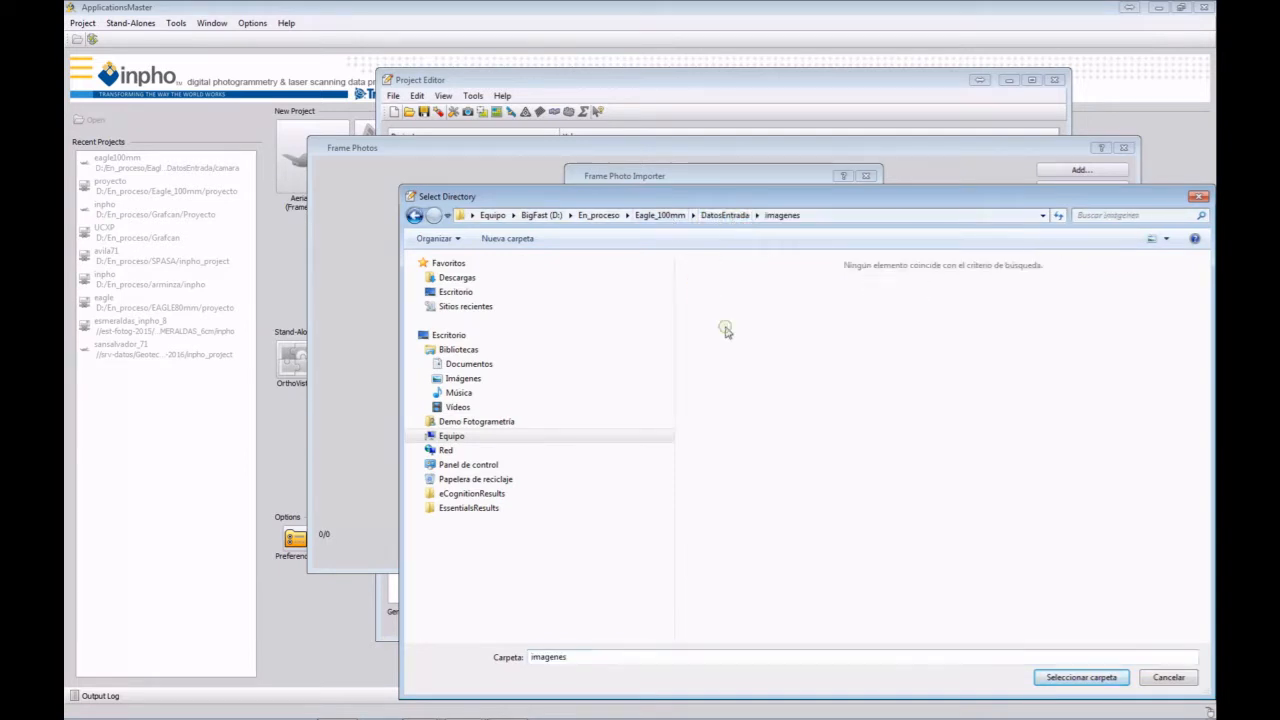
pyautogui.click(1082, 677)
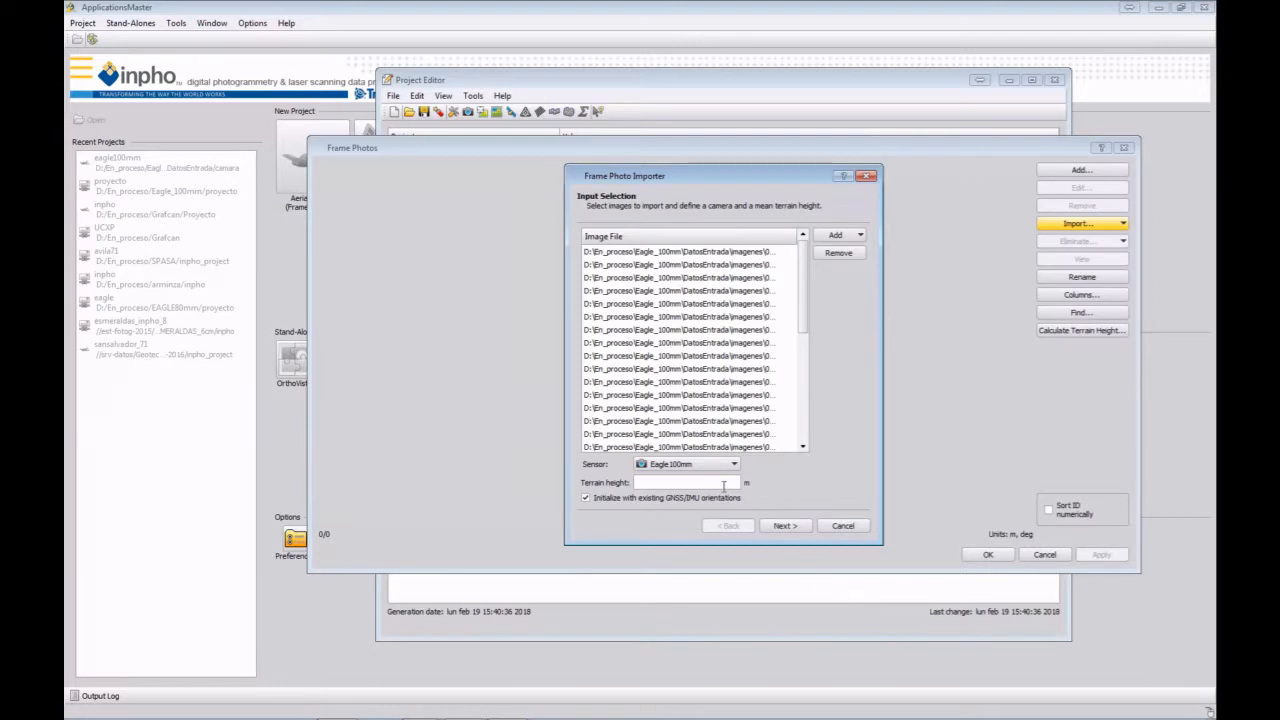
# Step: Set the terrain height to 400 m, turn off initialization with existing GNSS/IMU orientations, and proceed to the identification extraction
pyautogui.write('400')
pyautogui.click(631, 497)
pyautogui.click(781, 526)
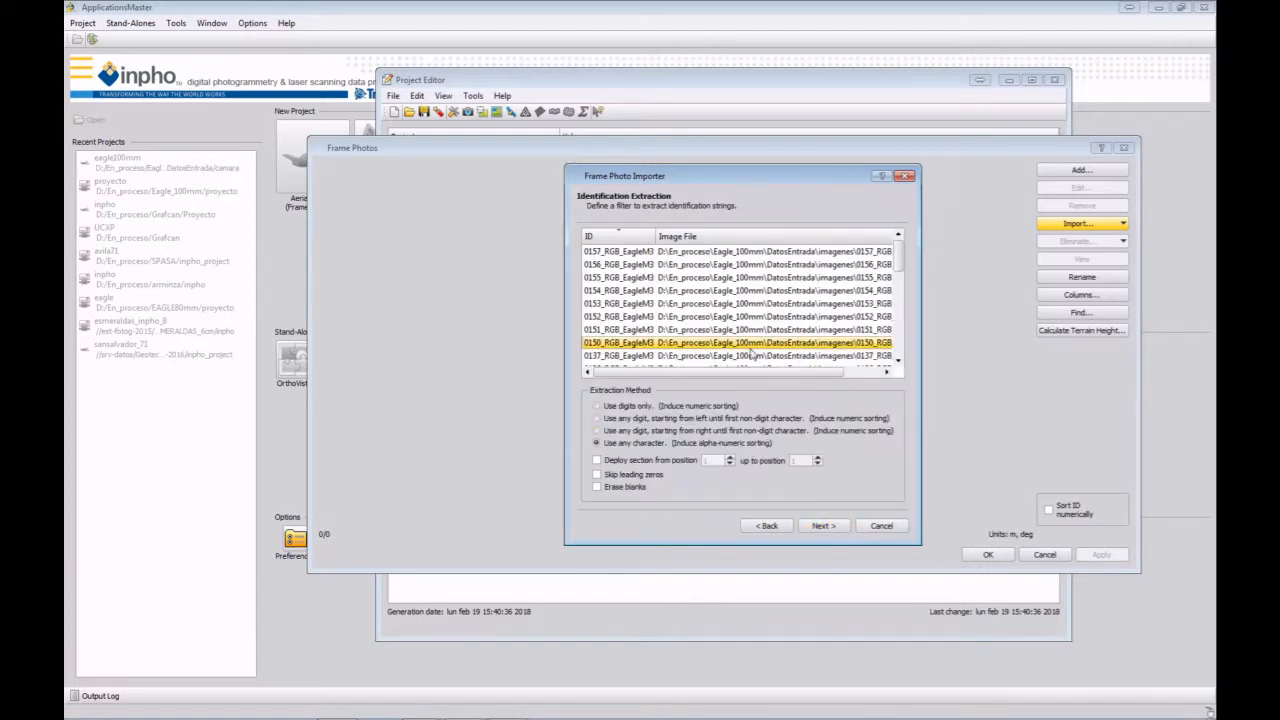
# Step: Extract the photo IDs with digits read from the right, using positions 1 to 4 and skipping leading zeros
pyautogui.moveTo(922, 300); pyautogui.dragTo(1095, 300)
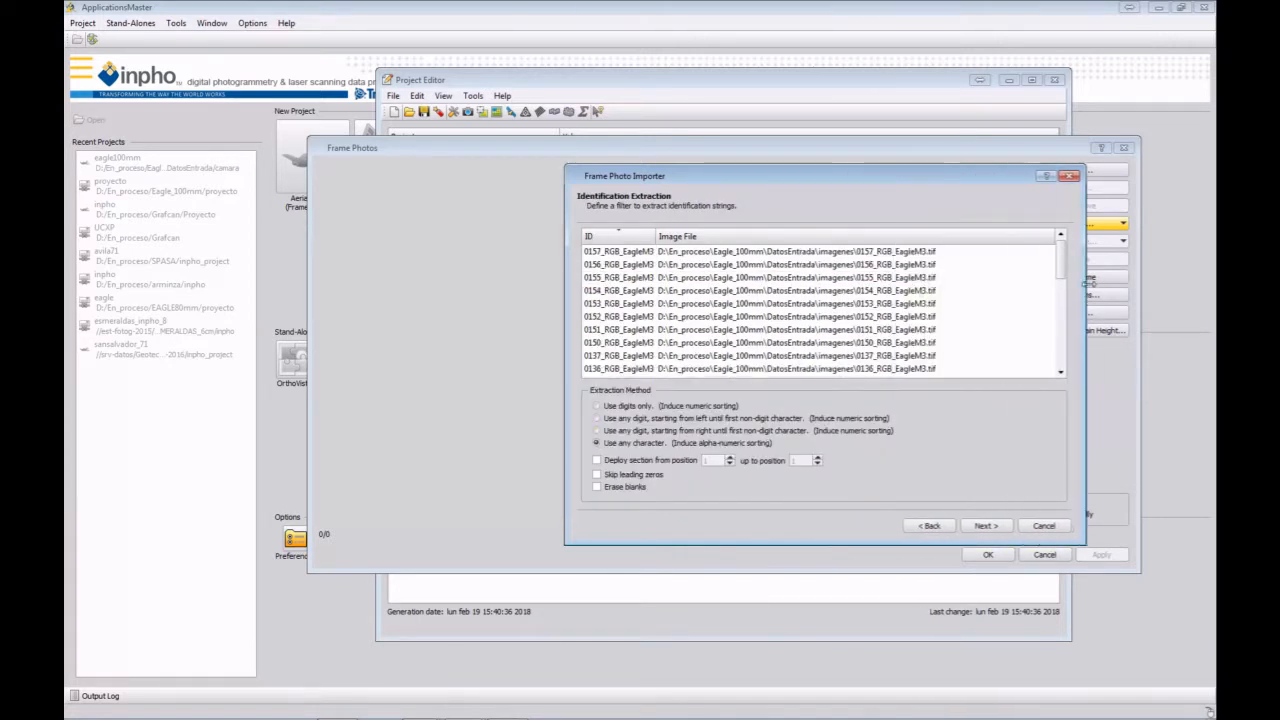
pyautogui.moveTo(657, 237); pyautogui.dragTo(696, 237)
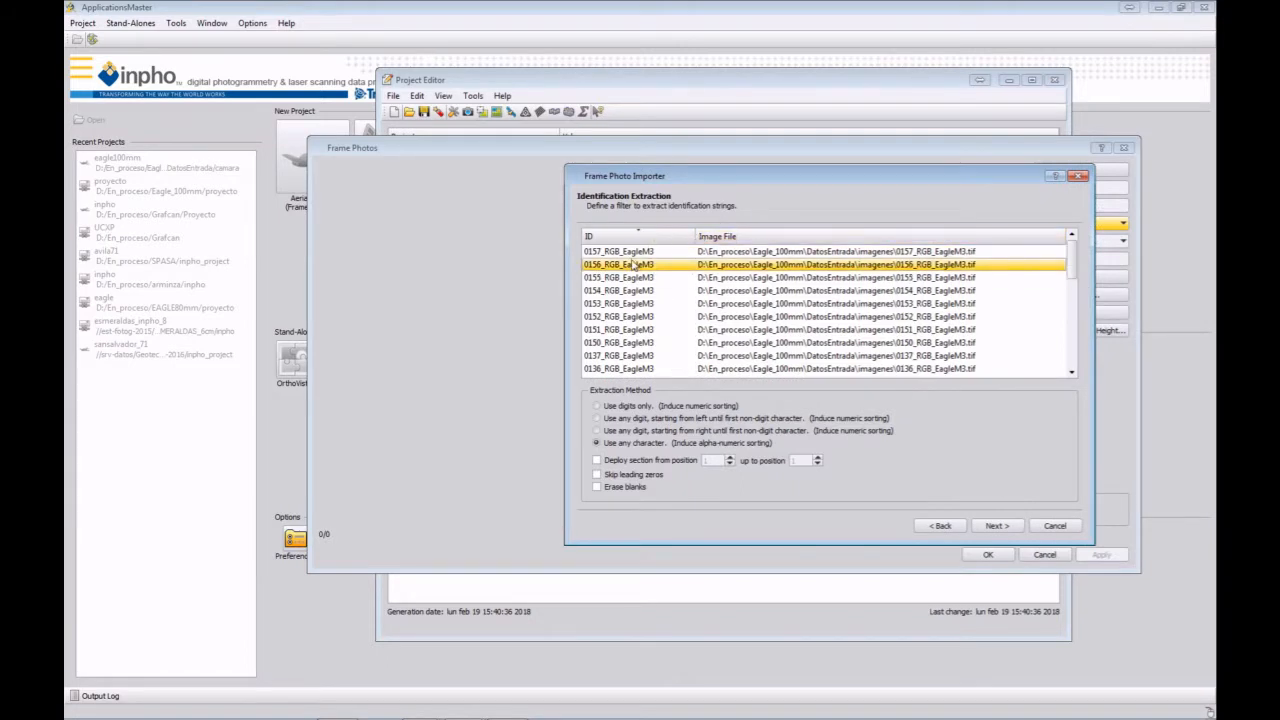
pyautogui.click(618, 369)
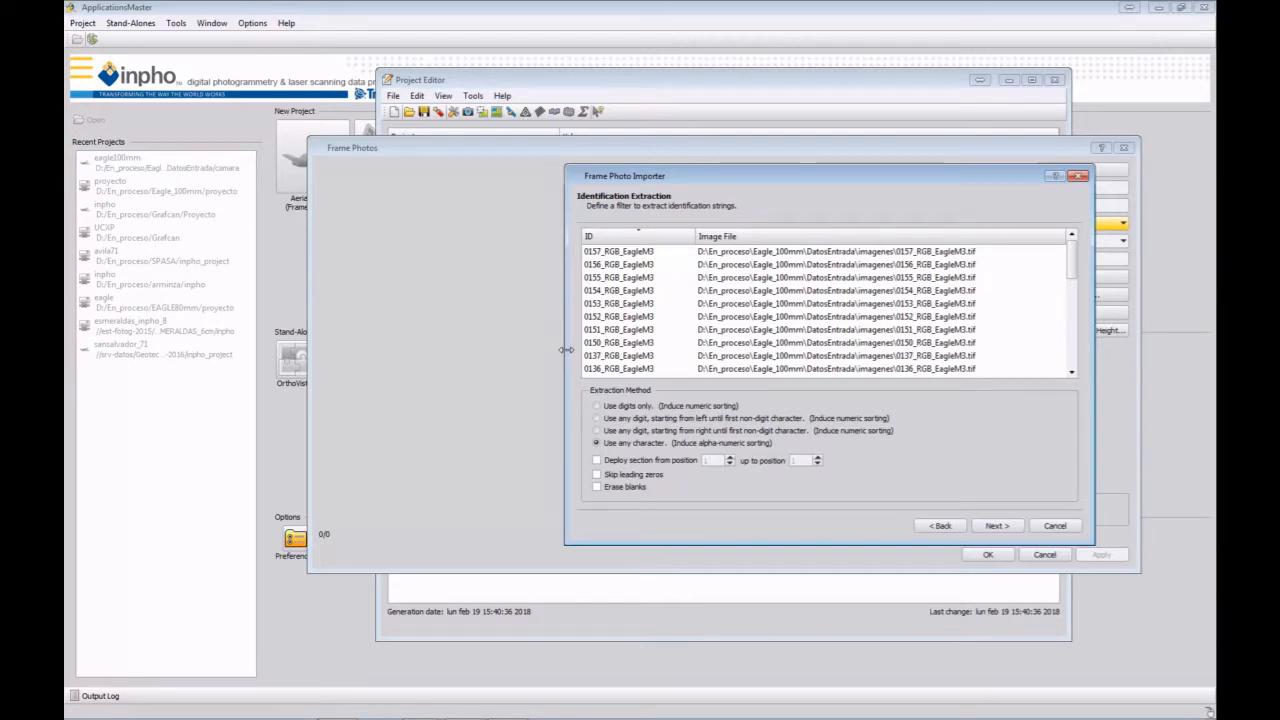
pyautogui.click(597, 430)
pyautogui.click(598, 460)
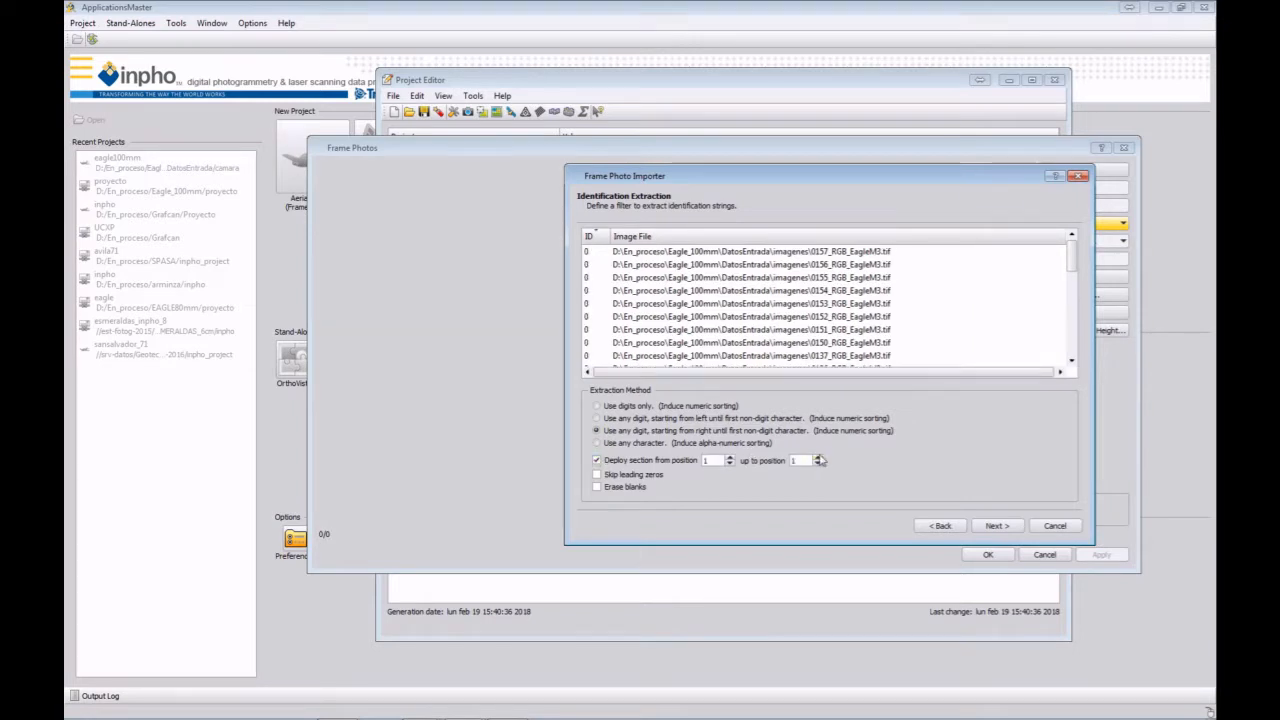
pyautogui.click(818, 457)
pyautogui.click(597, 475)
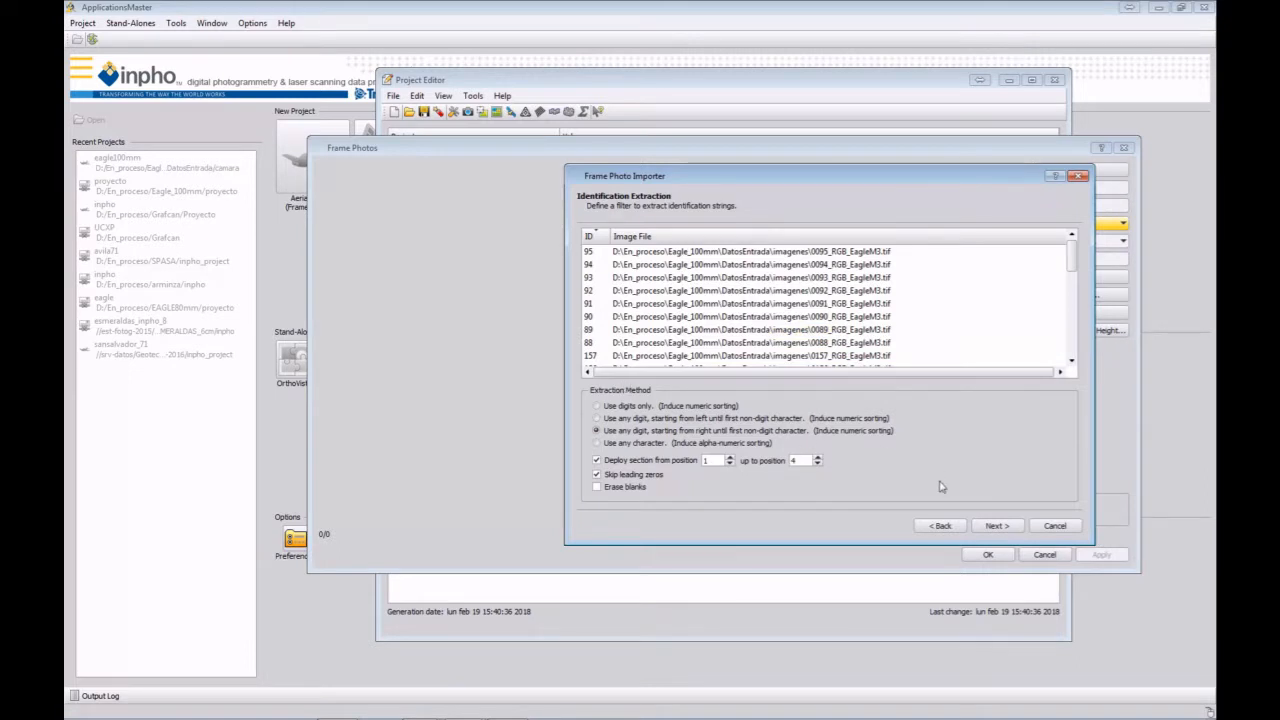
pyautogui.click(1000, 526)
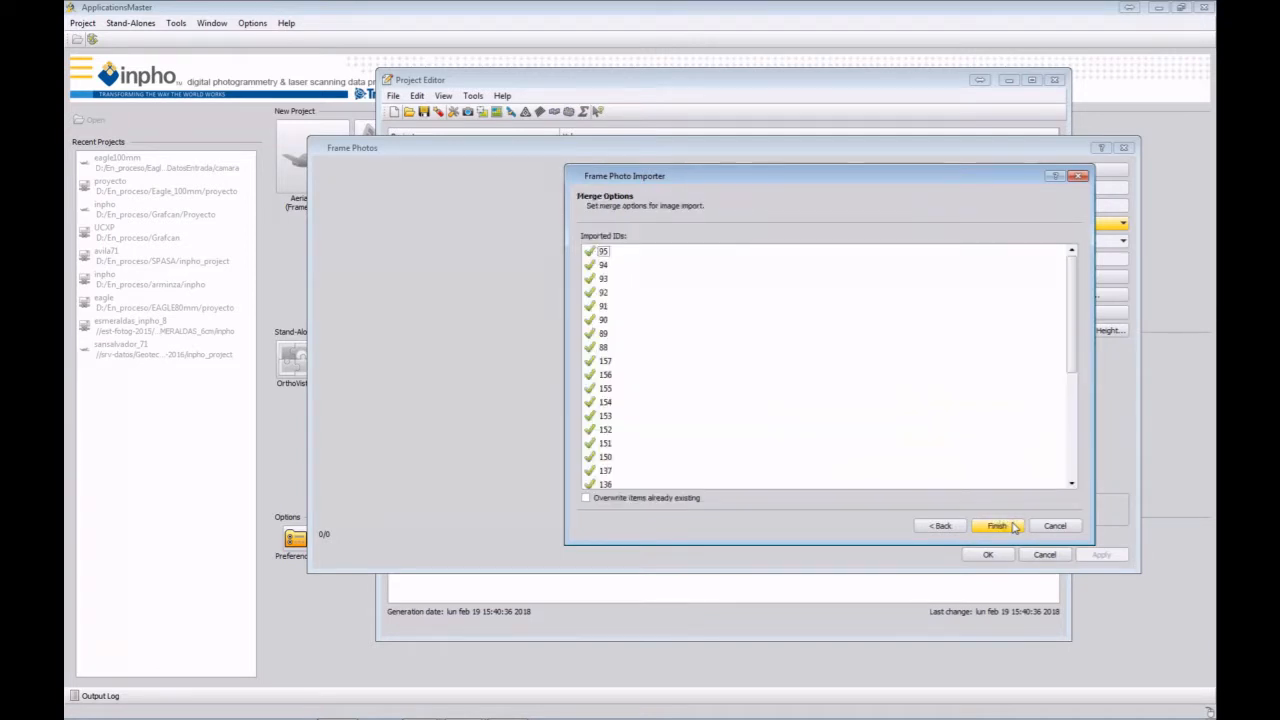
# Step: Finish the frame photo import, check the camera and terrain values in the photo list, and accept it
pyautogui.click(1000, 526)
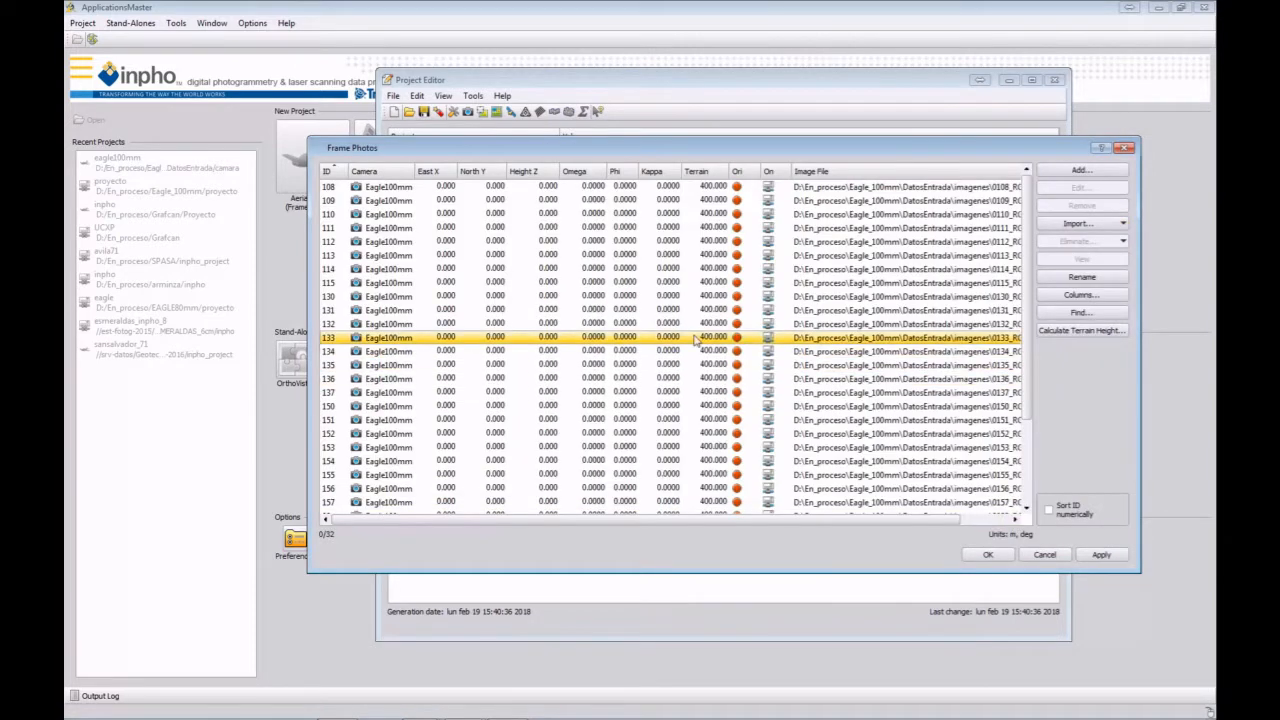
pyautogui.moveTo(357, 392); pyautogui.dragTo(381, 220)
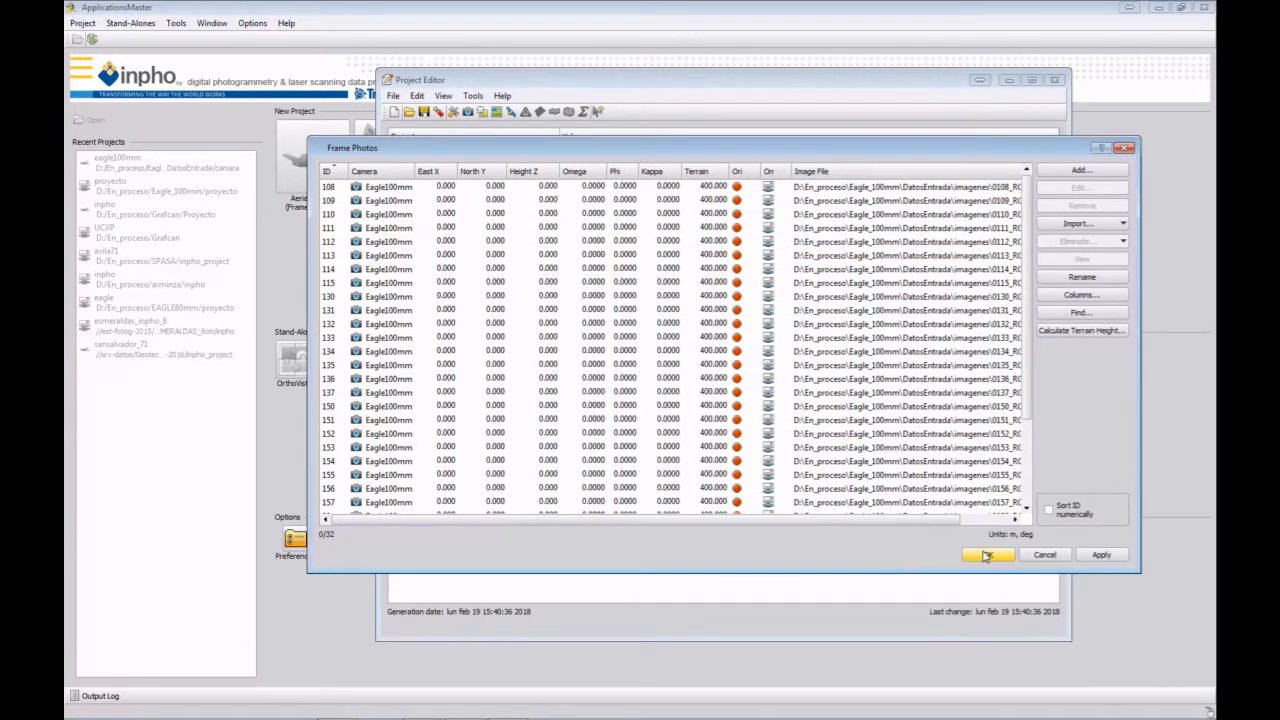
pyautogui.click(987, 556)
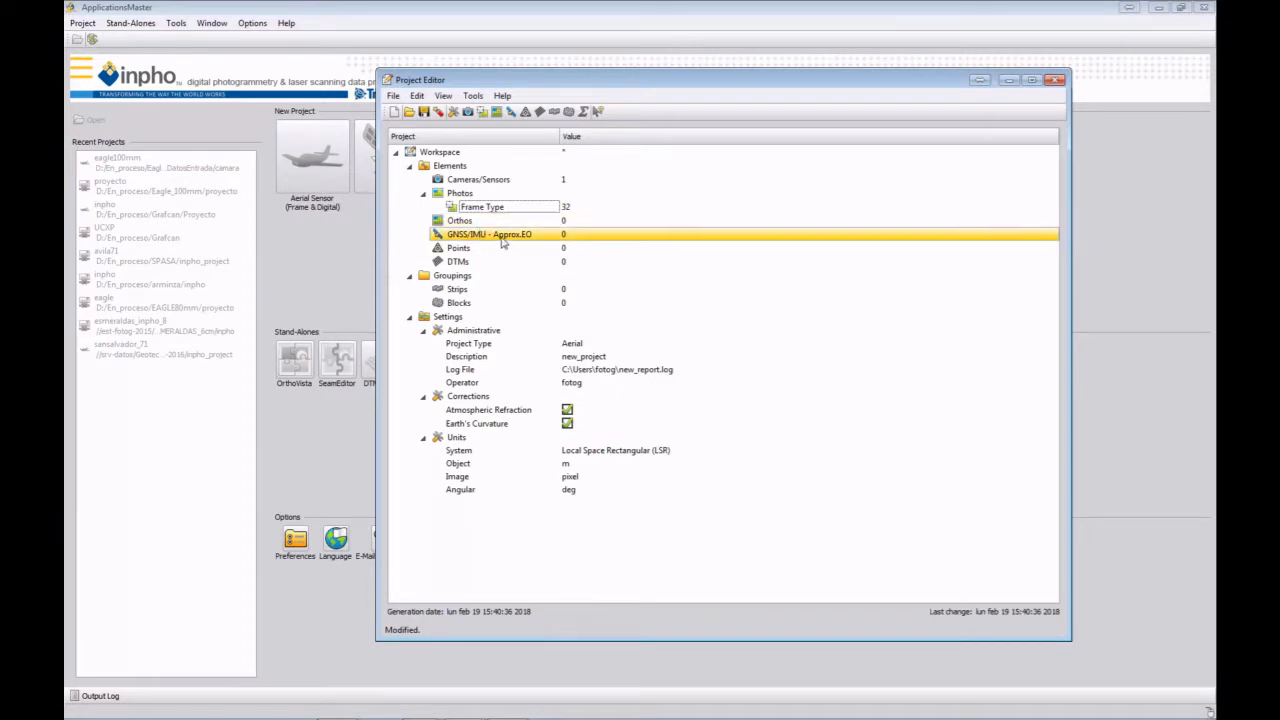
# Step: Start a GNSS/IMU import and load gpsins.txt from the DatosEntrada\GPS folder
pyautogui.doubleClick(502, 240)
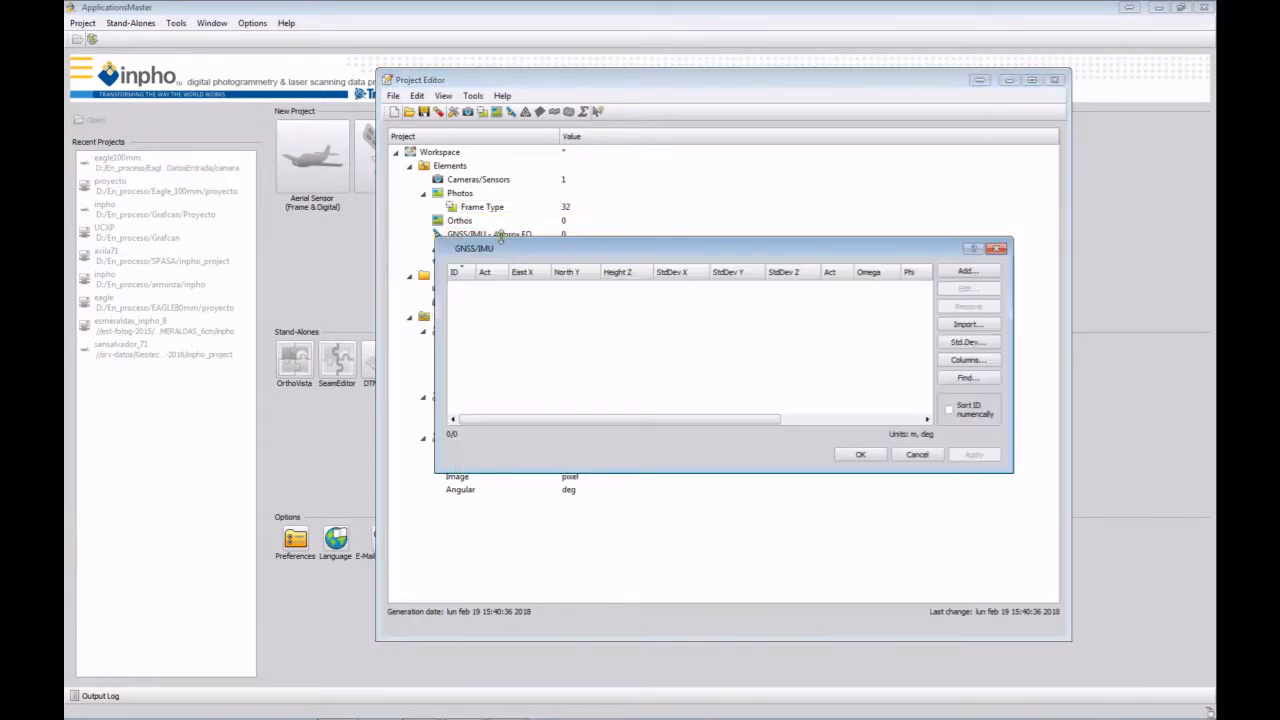
pyautogui.click(966, 330)
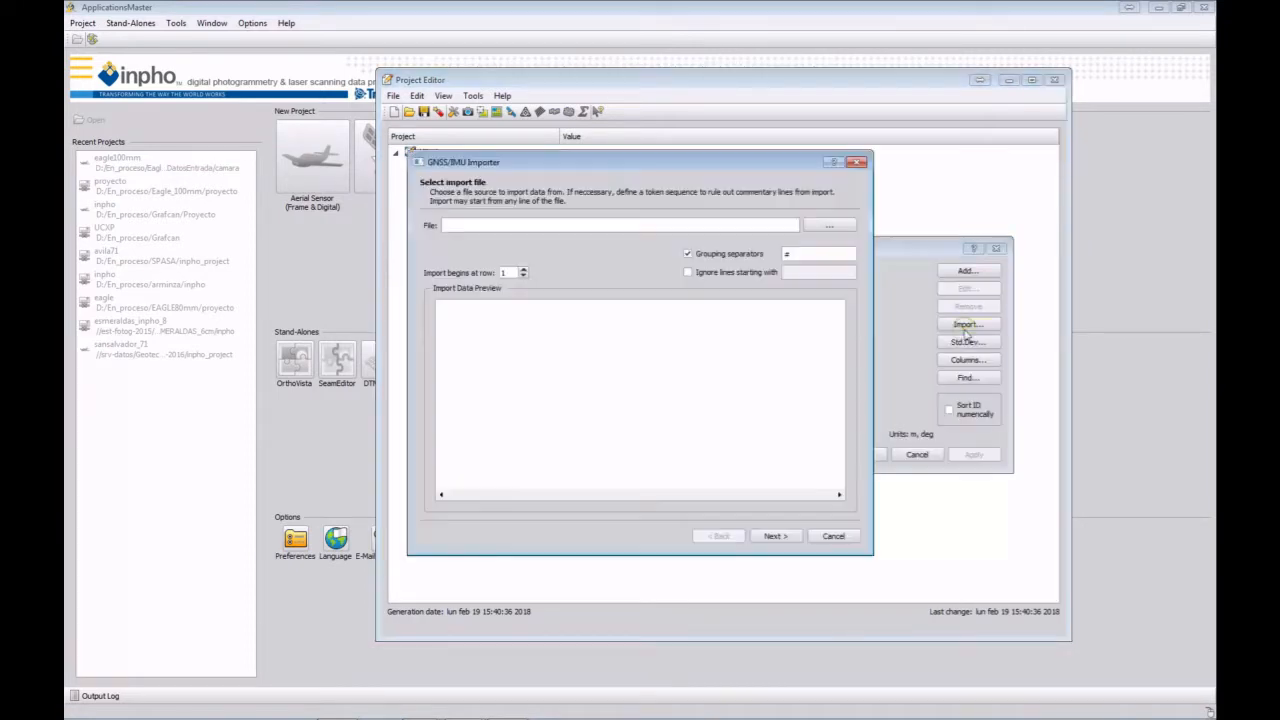
pyautogui.click(820, 224)
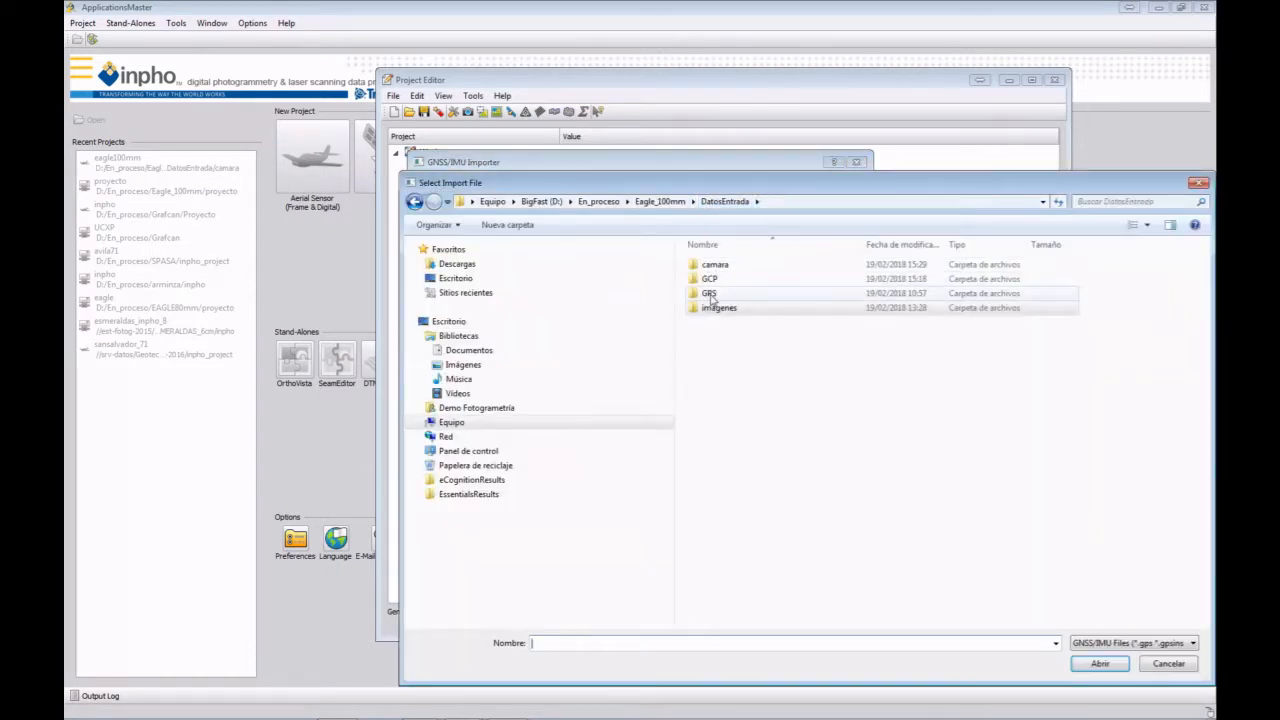
pyautogui.doubleClick(709, 295)
pyautogui.click(706, 266)
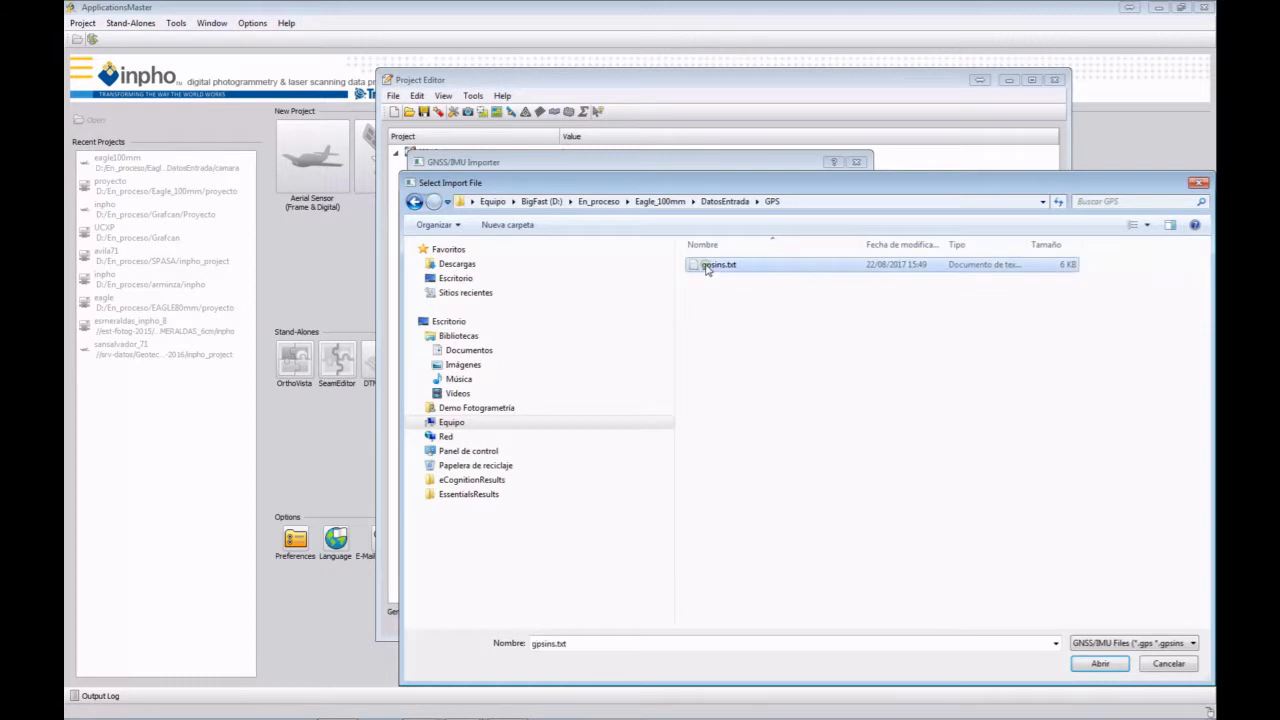
pyautogui.click(1100, 663)
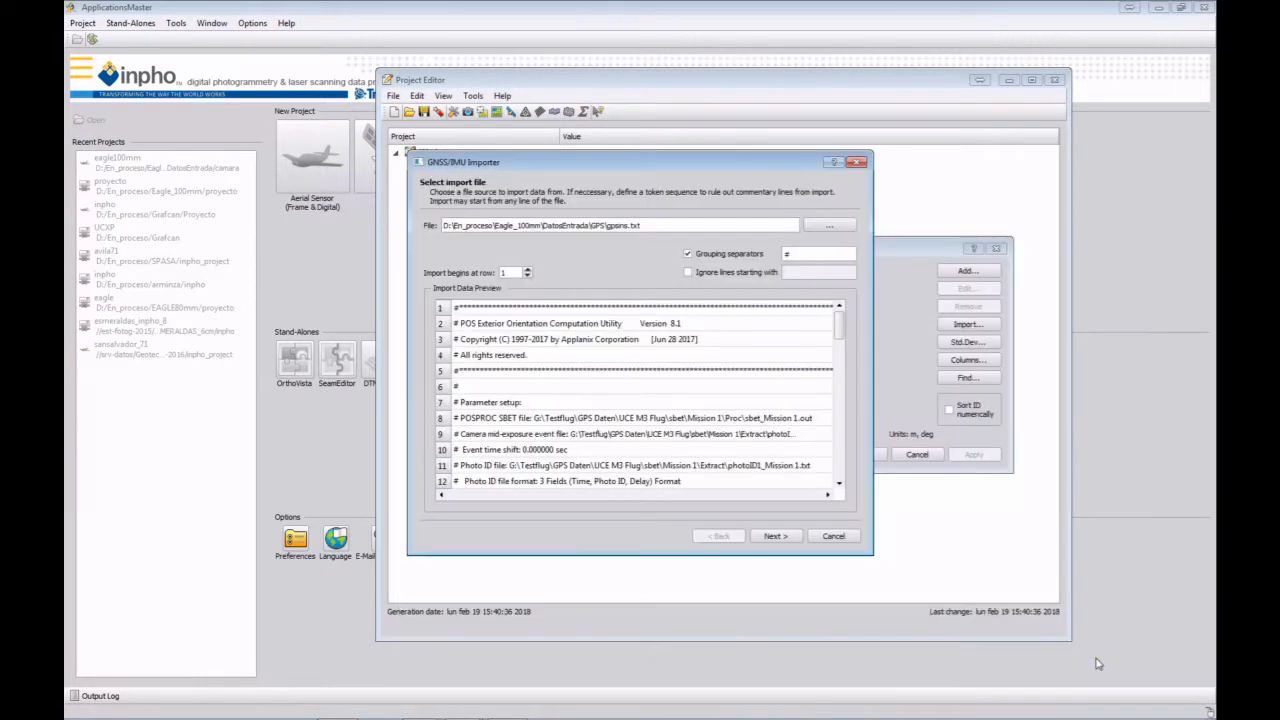
# Step: Set the GNSS/IMU import to begin at row 39 and keep tab and blank as the field delimiters
pyautogui.moveTo(874, 555); pyautogui.dragTo(1082, 590)
pyautogui.scroll(-1, 540, 310)
pyautogui.scroll(-9, 537, 372)
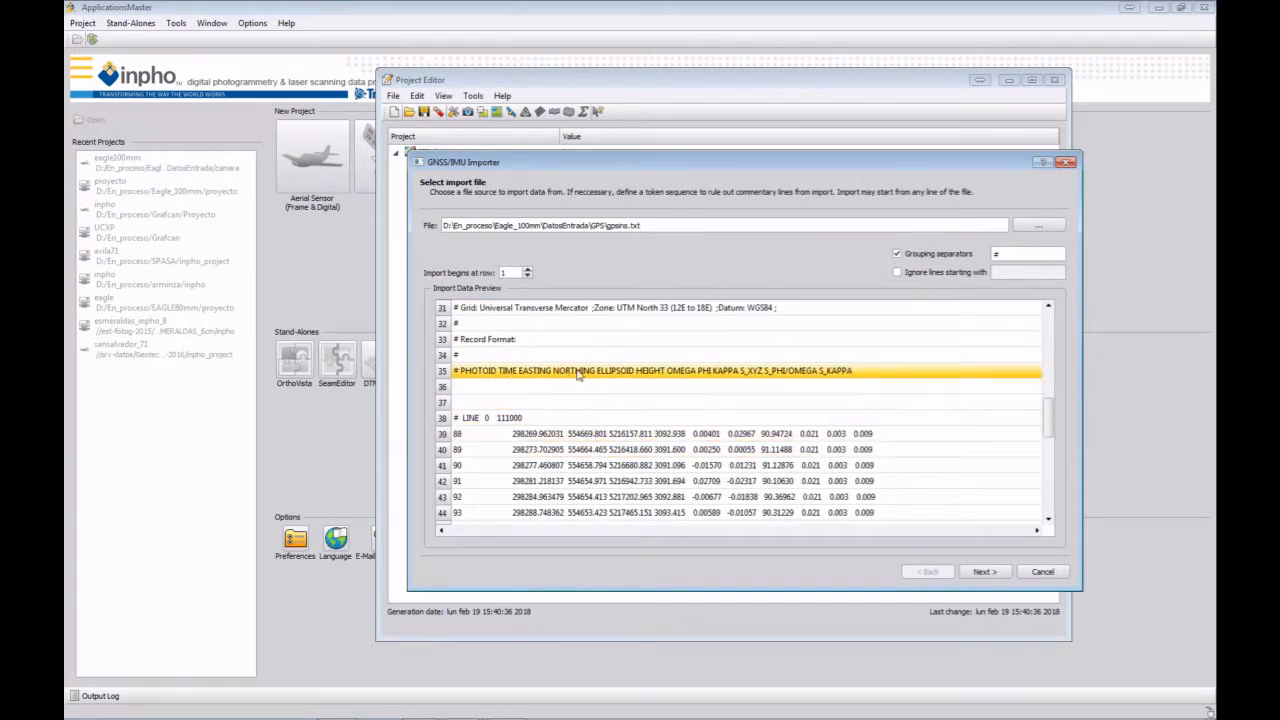
pyautogui.scroll(-1, 738, 415)
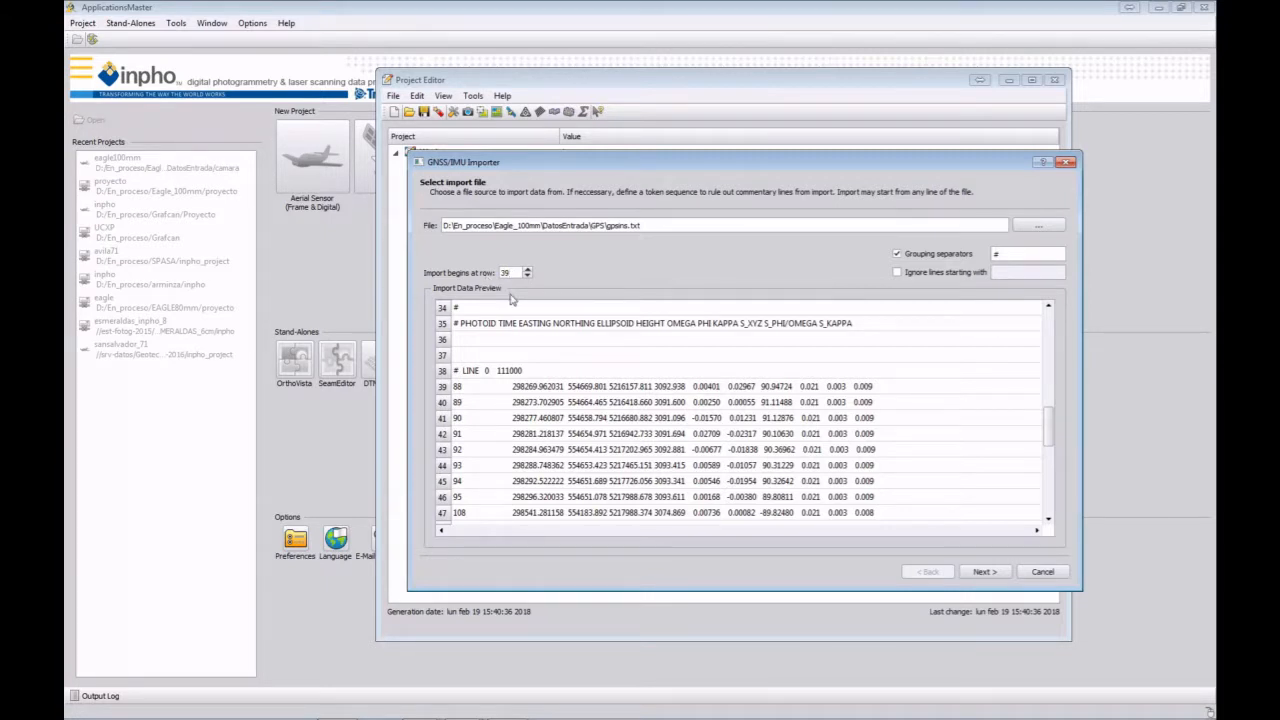
pyautogui.click(984, 572)
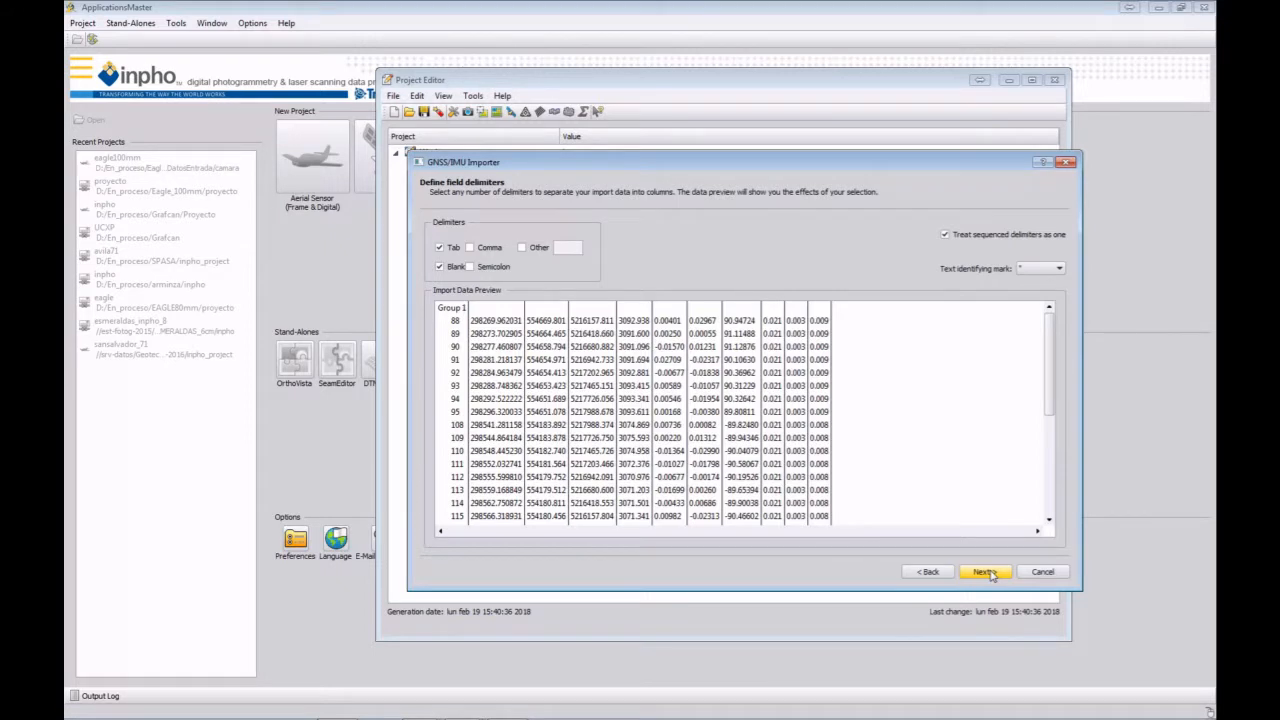
pyautogui.click(984, 572)
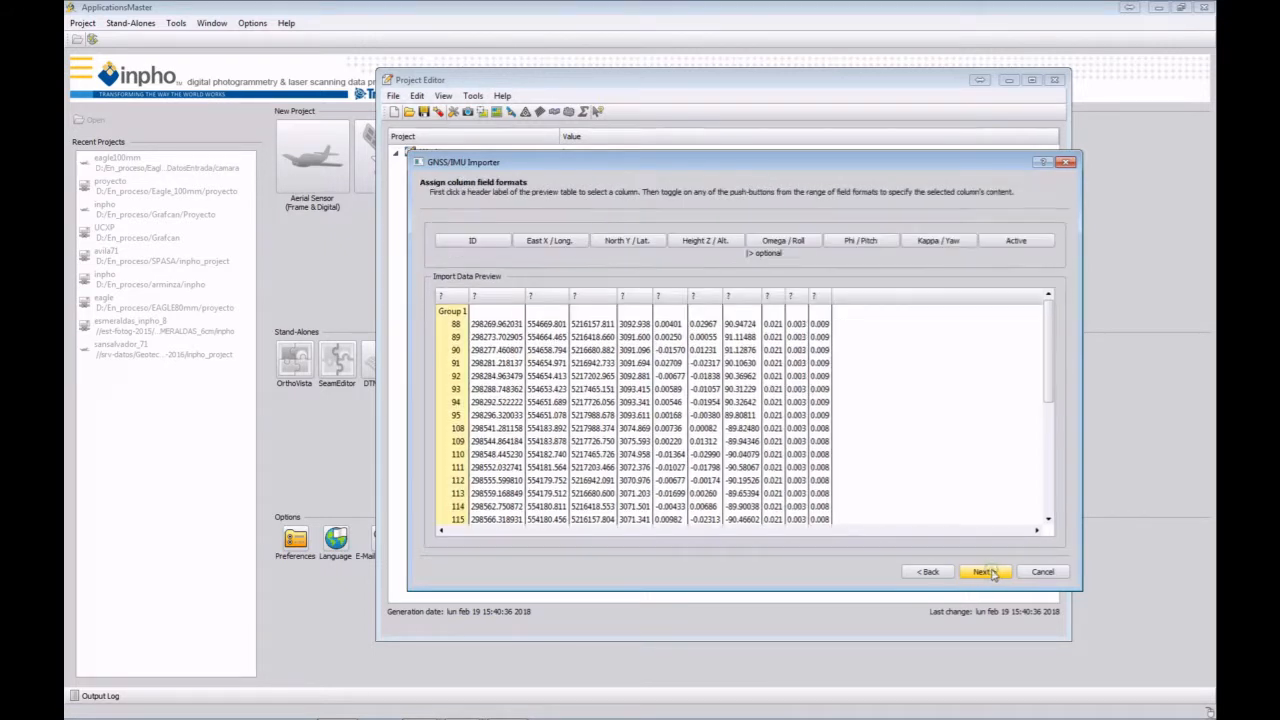
# Step: Assign the photo ID, East X, North Y and Height Z formats to their data columns, leaving the time column unassigned
pyautogui.click(472, 246)
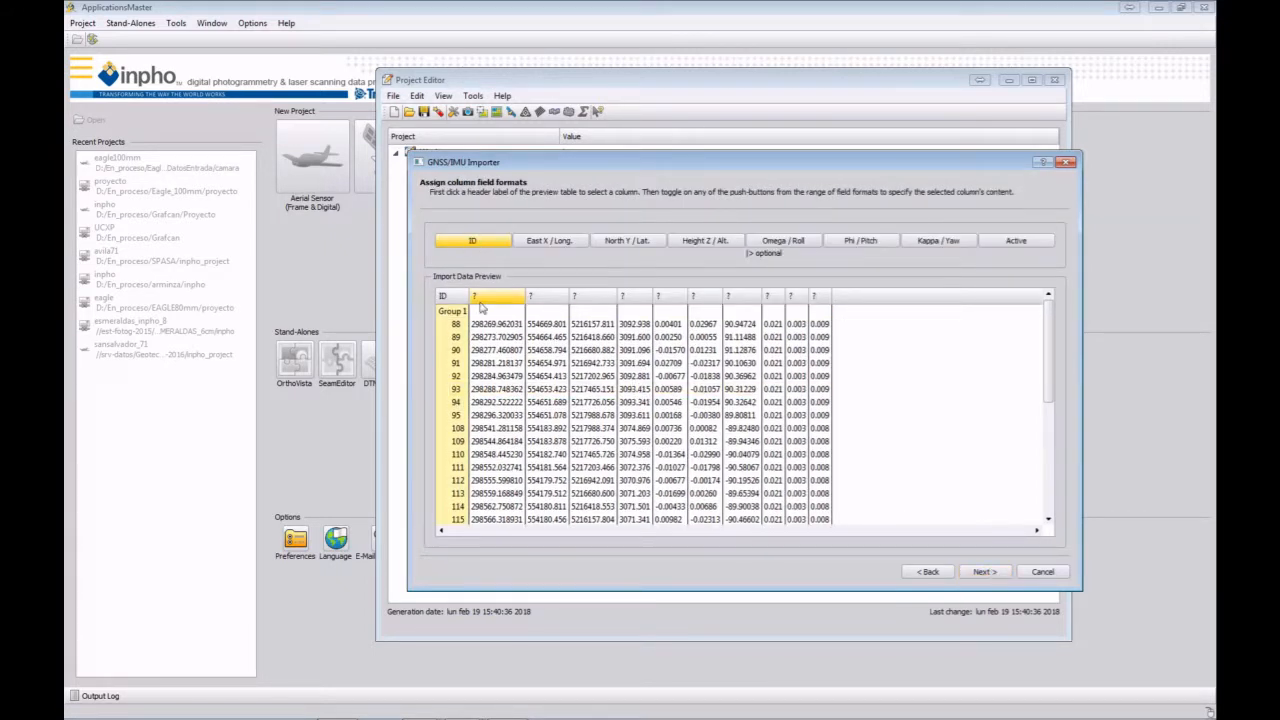
pyautogui.click(547, 297)
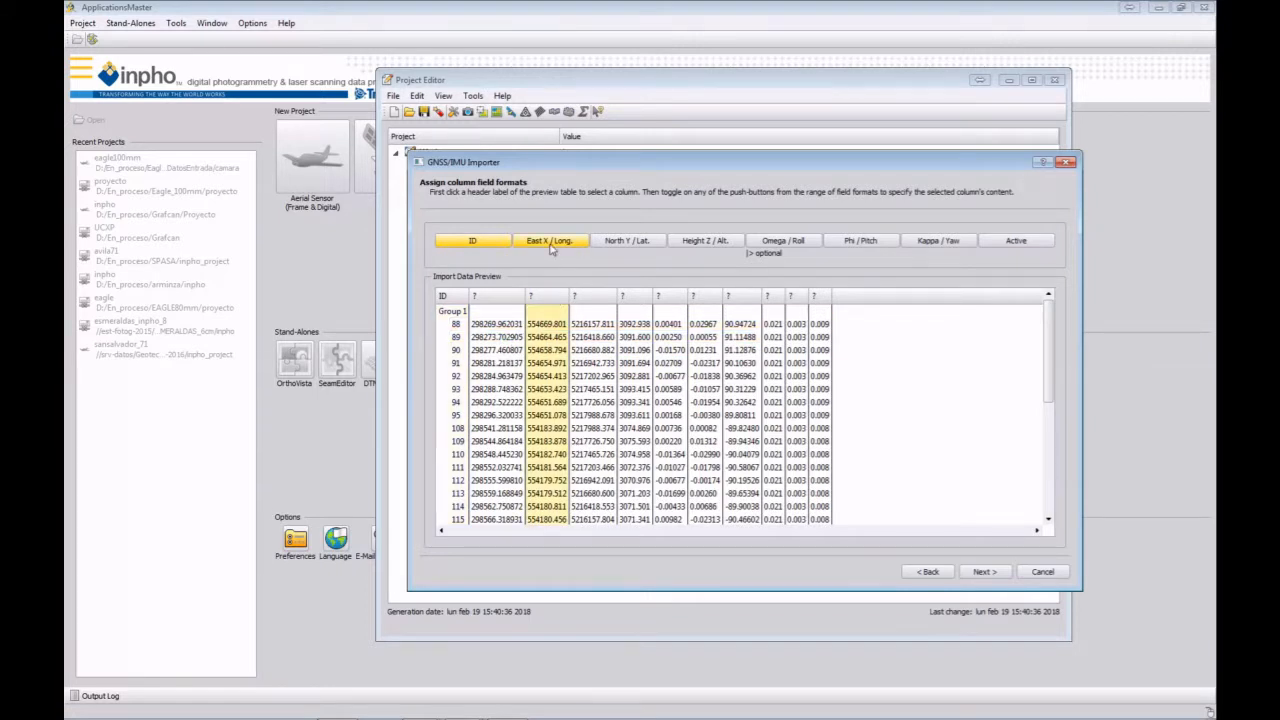
pyautogui.click(550, 242)
pyautogui.click(612, 297)
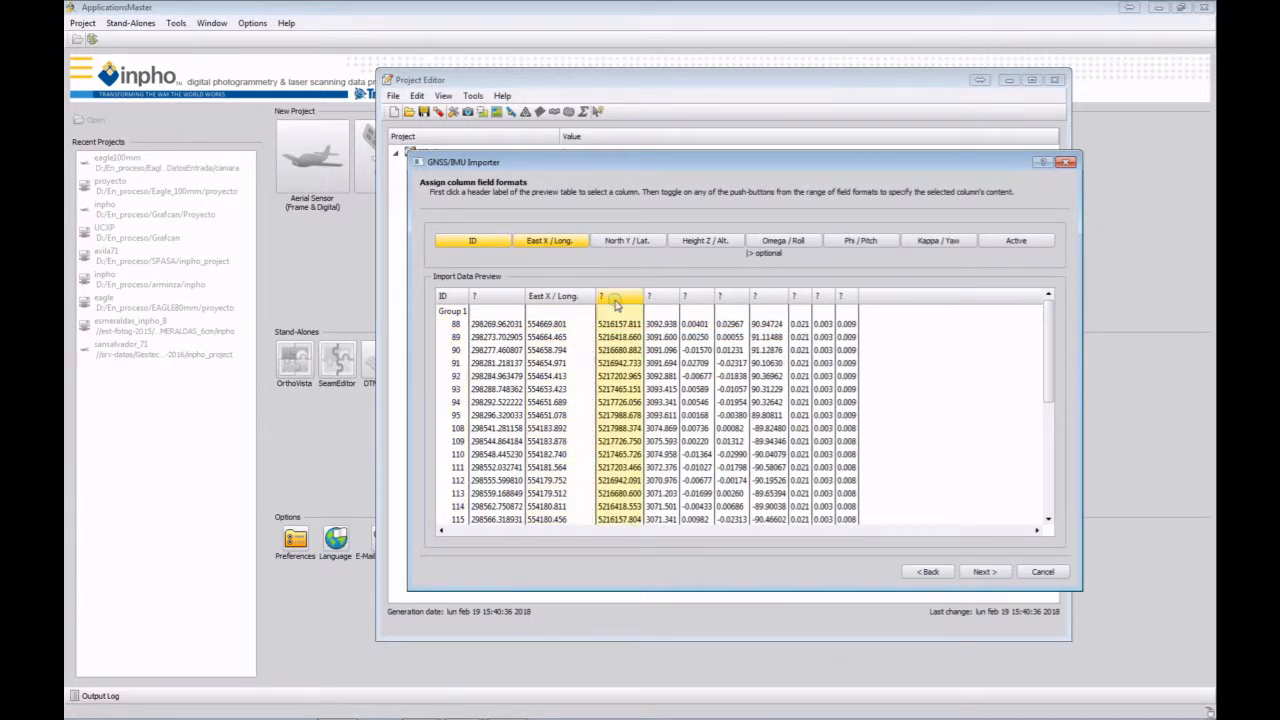
pyautogui.click(626, 241)
pyautogui.click(684, 297)
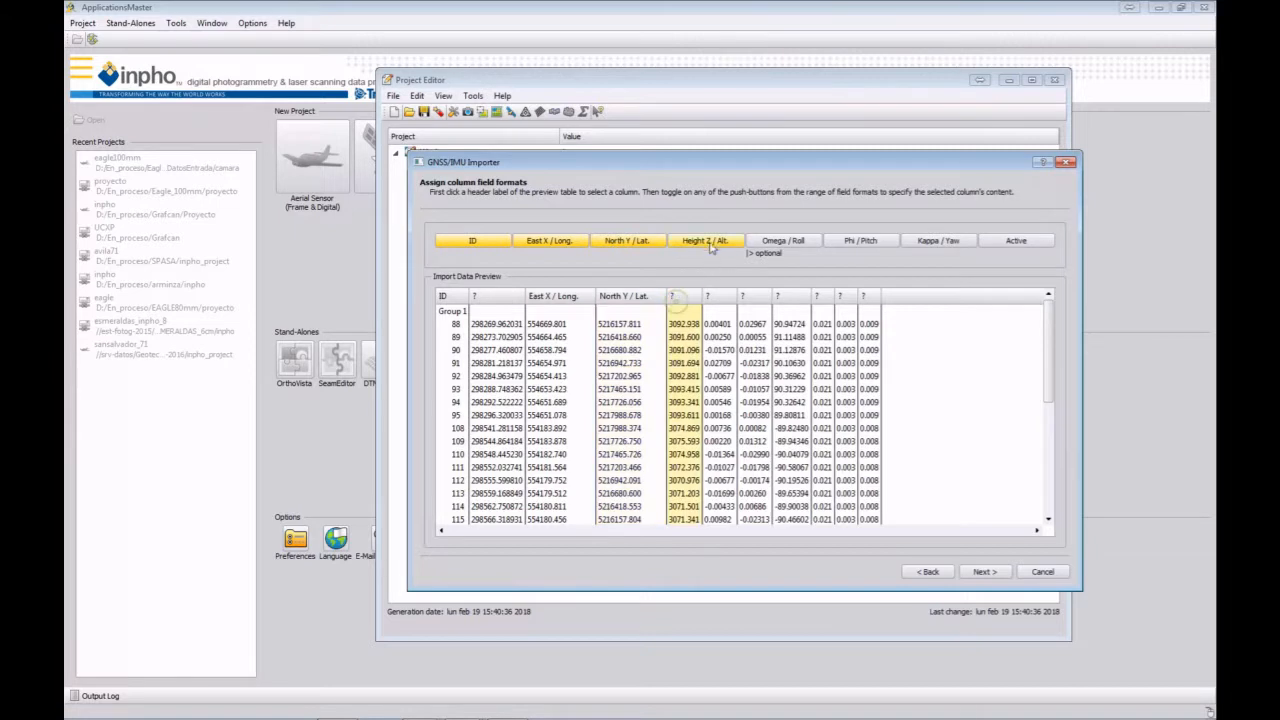
pyautogui.click(706, 242)
# Step: Assign the Omega, Phi and Kappa formats to the three rotation angle columns
pyautogui.click(767, 298)
pyautogui.click(786, 242)
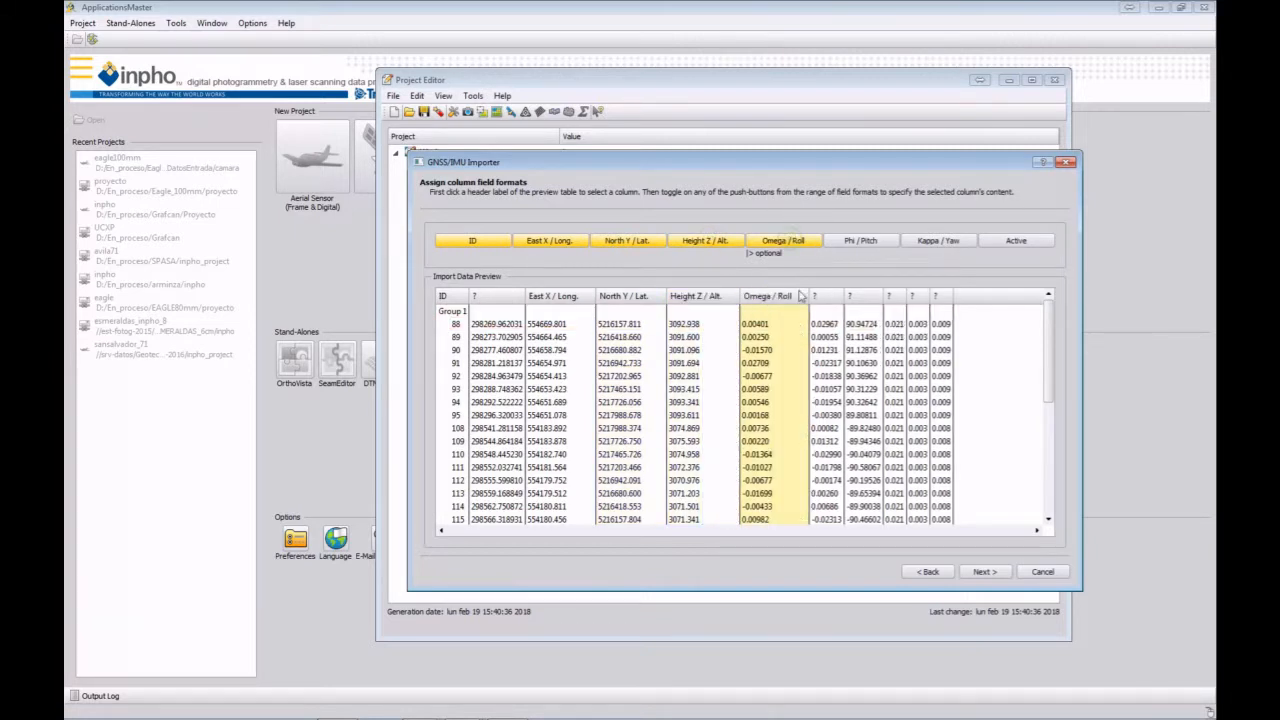
pyautogui.click(818, 297)
pyautogui.click(858, 241)
pyautogui.click(886, 297)
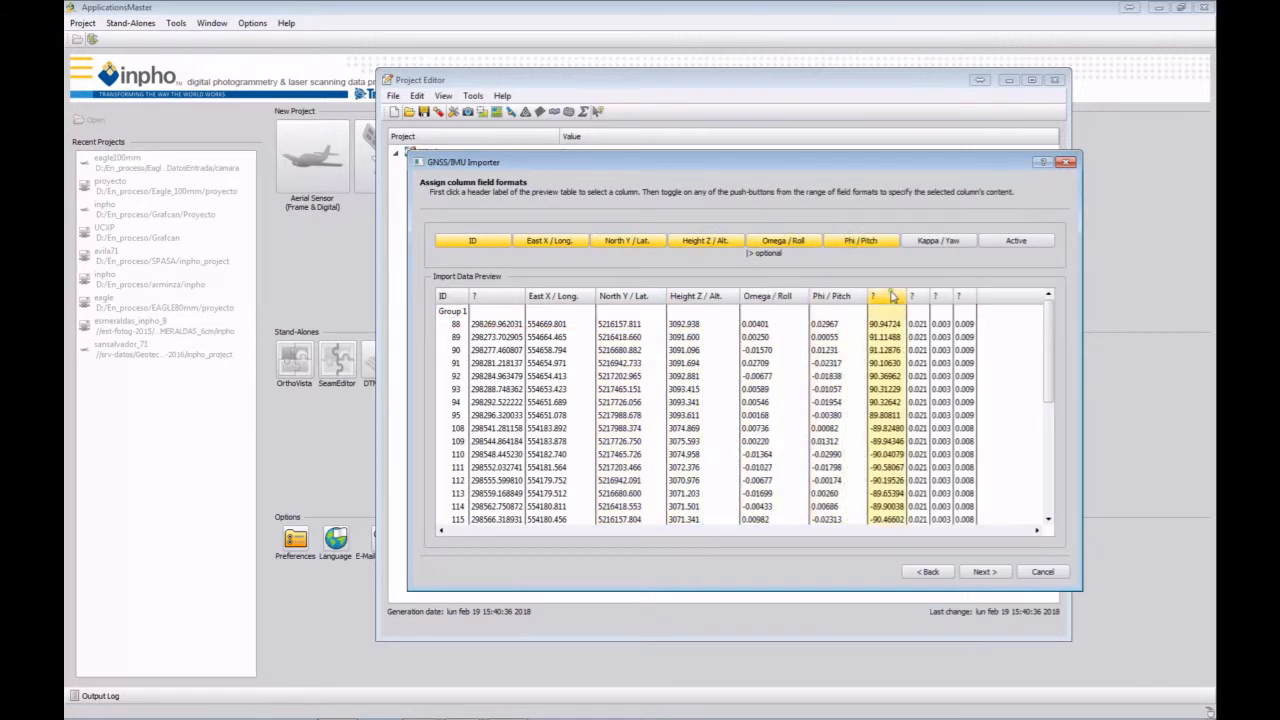
pyautogui.click(938, 241)
pyautogui.click(783, 377)
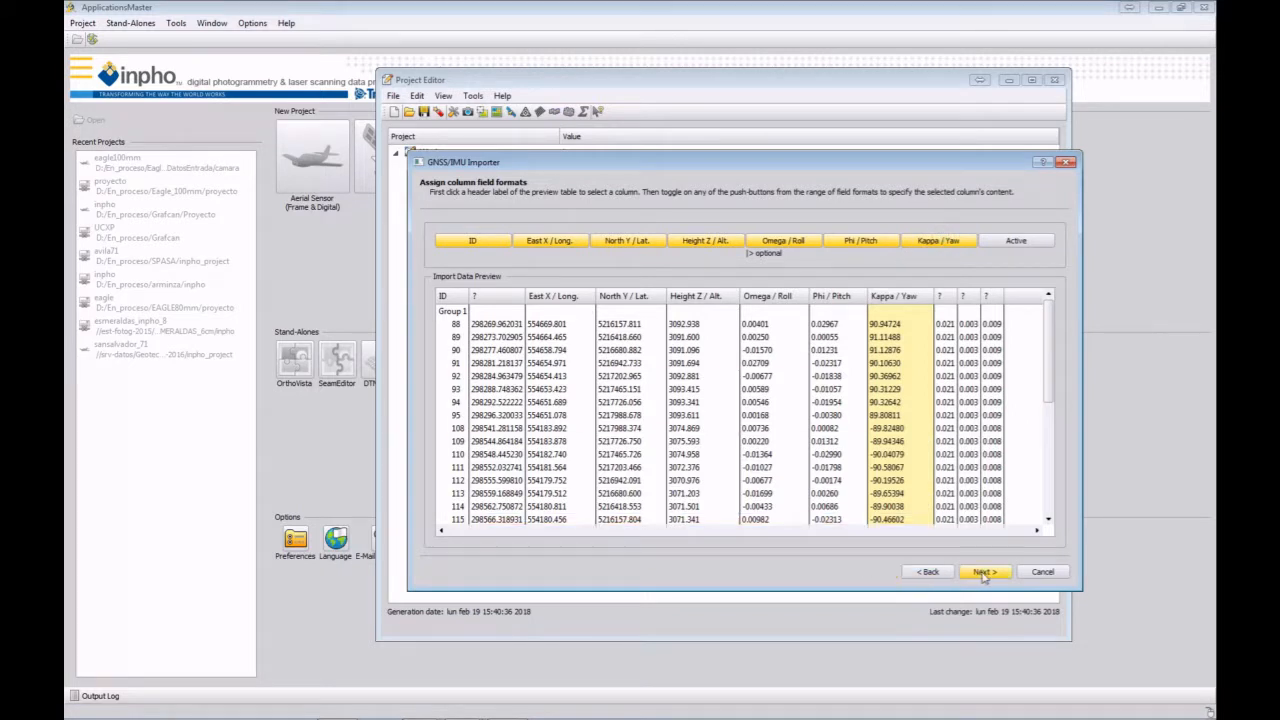
# Step: Accept the GNSS item IDs and keep the local coordinate system with object units in m and angular units in deg
pyautogui.click(983, 573)
pyautogui.click(983, 573)
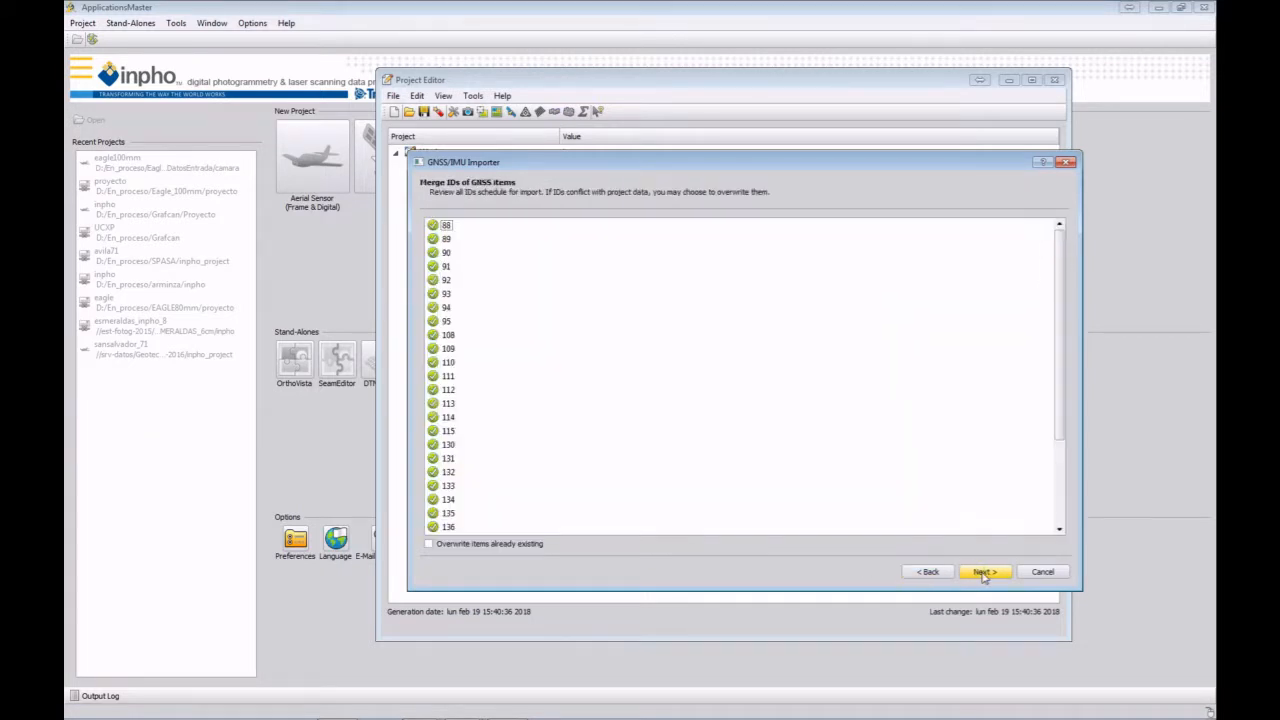
pyautogui.click(983, 573)
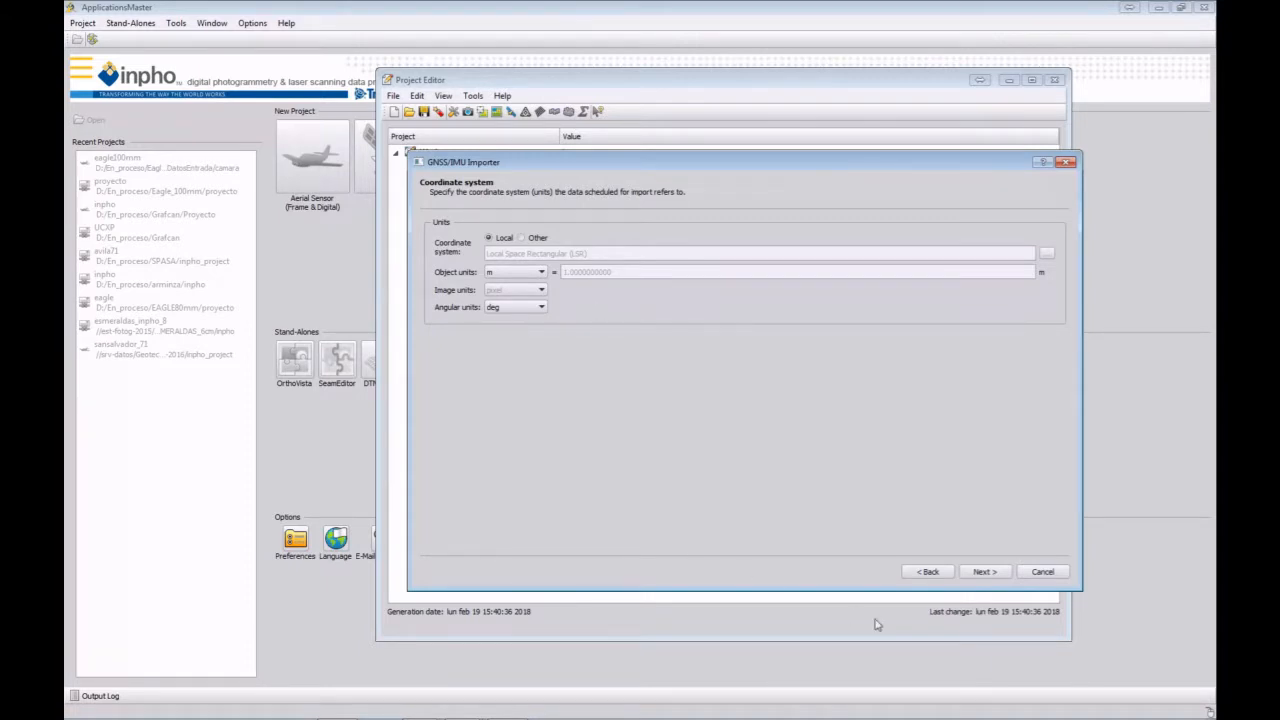
pyautogui.click(985, 572)
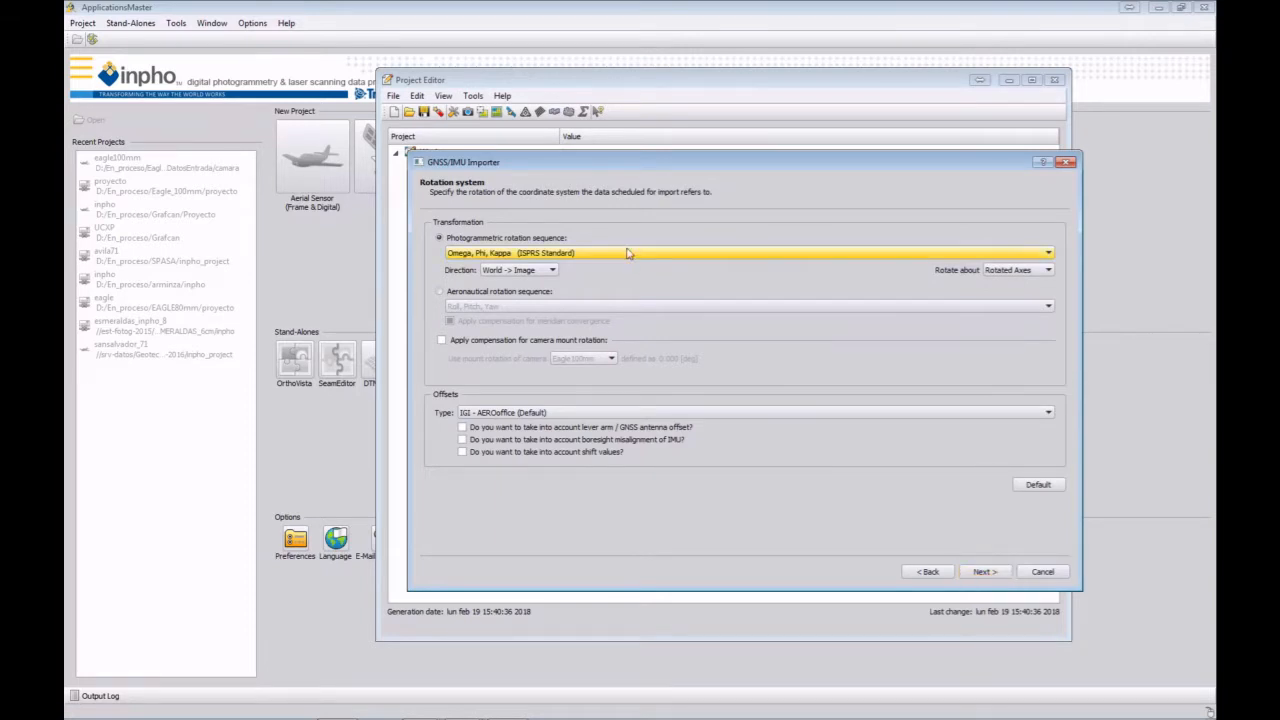
# Step: Compare the aeronautical rotation option, keep the photogrammetric Omega, Phi, Kappa (ISPRS Standard) sequence without offsets, and finish the GNSS/IMU import
pyautogui.click(440, 292)
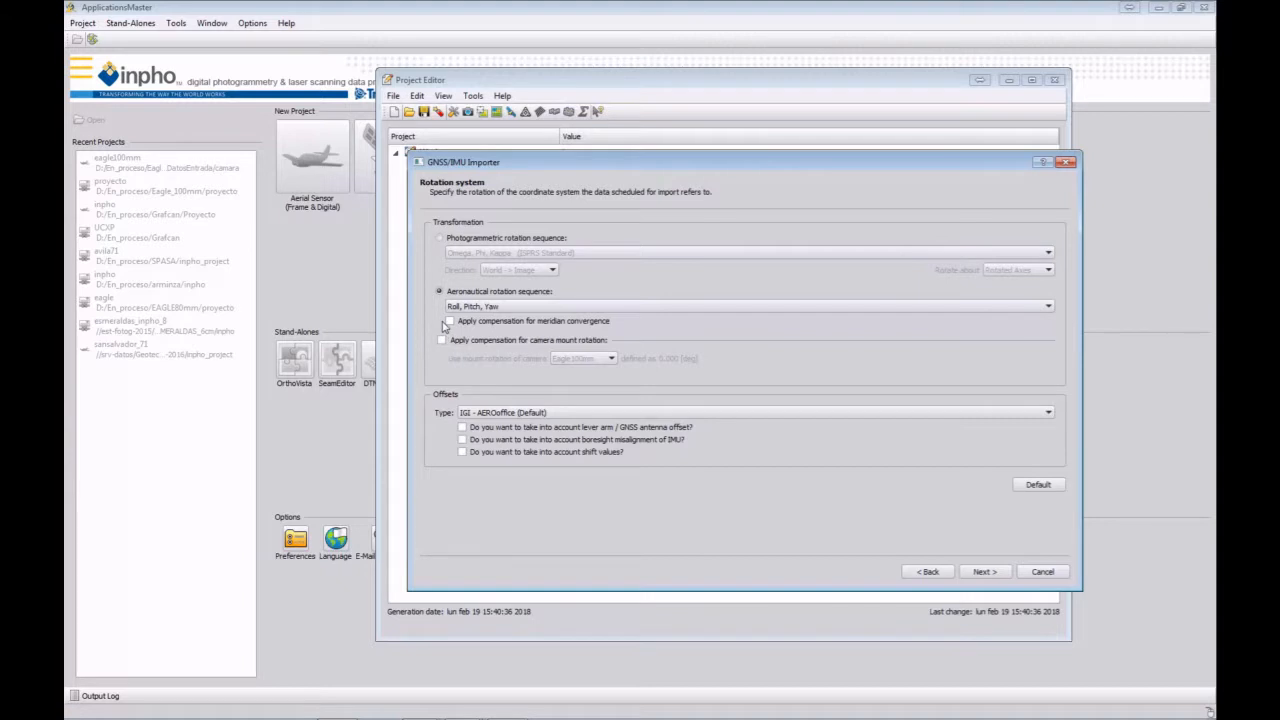
pyautogui.click(439, 238)
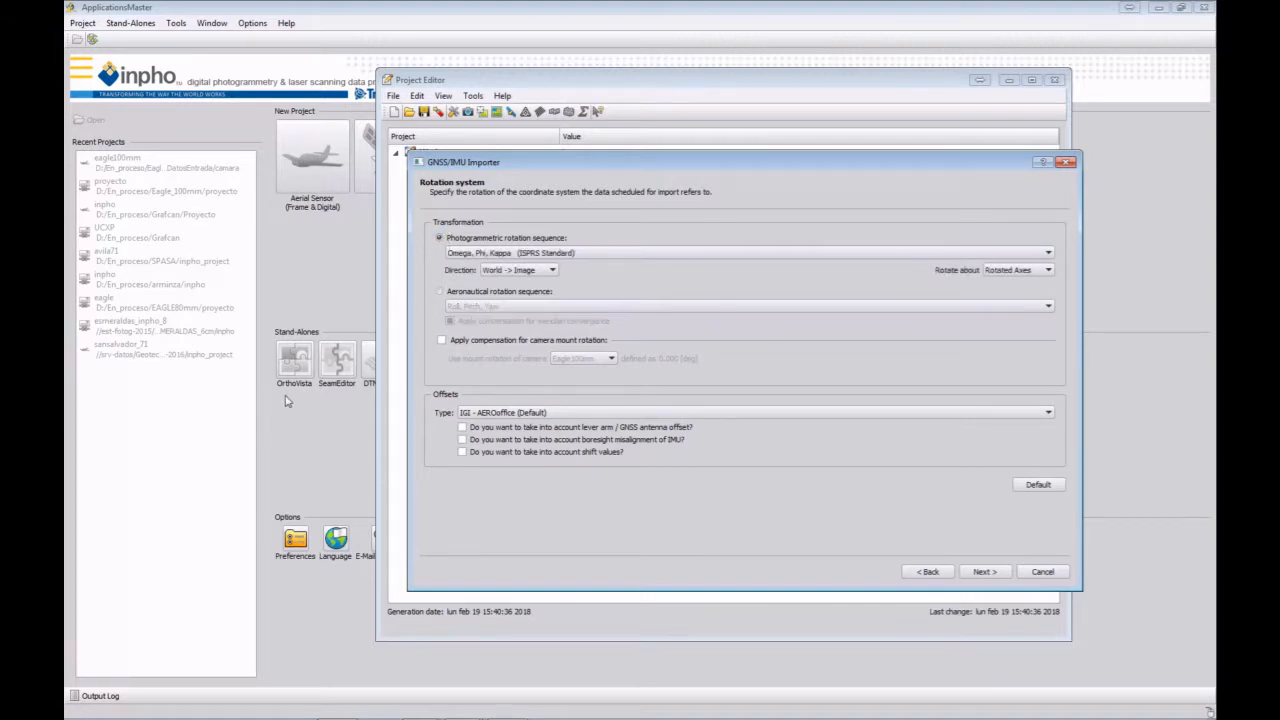
pyautogui.click(985, 572)
pyautogui.click(985, 572)
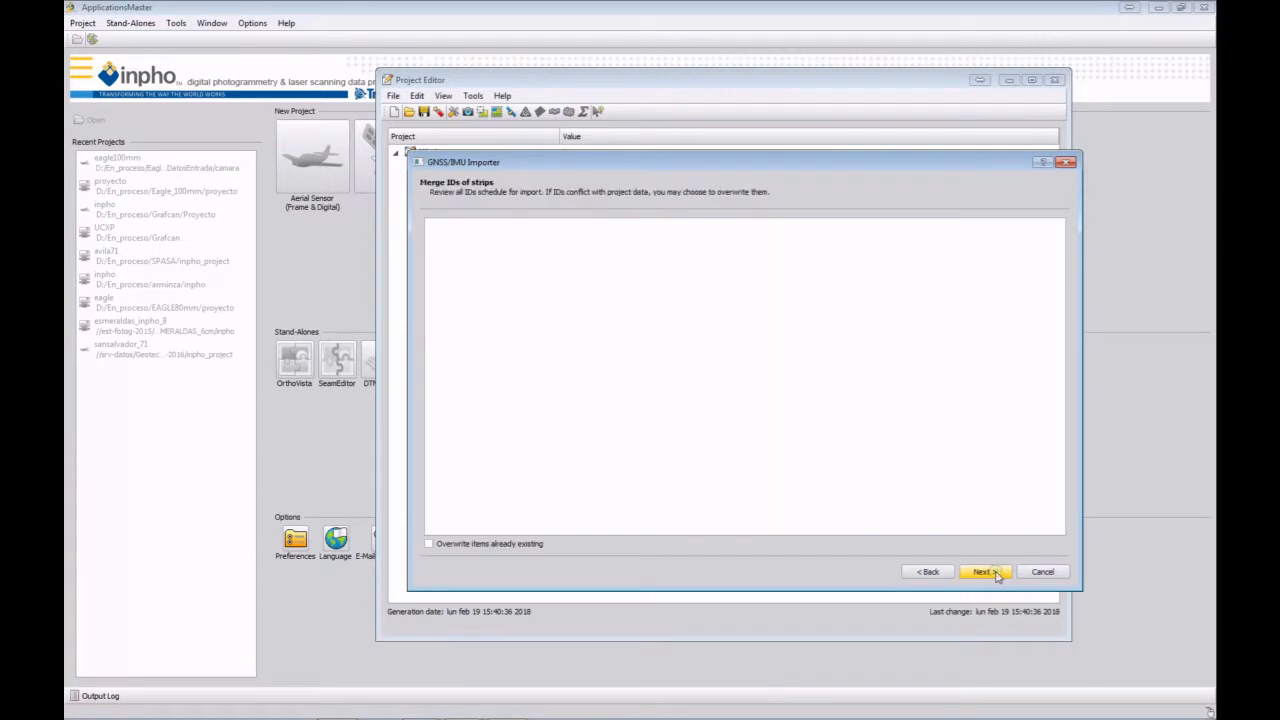
pyautogui.click(985, 572)
pyautogui.click(985, 572)
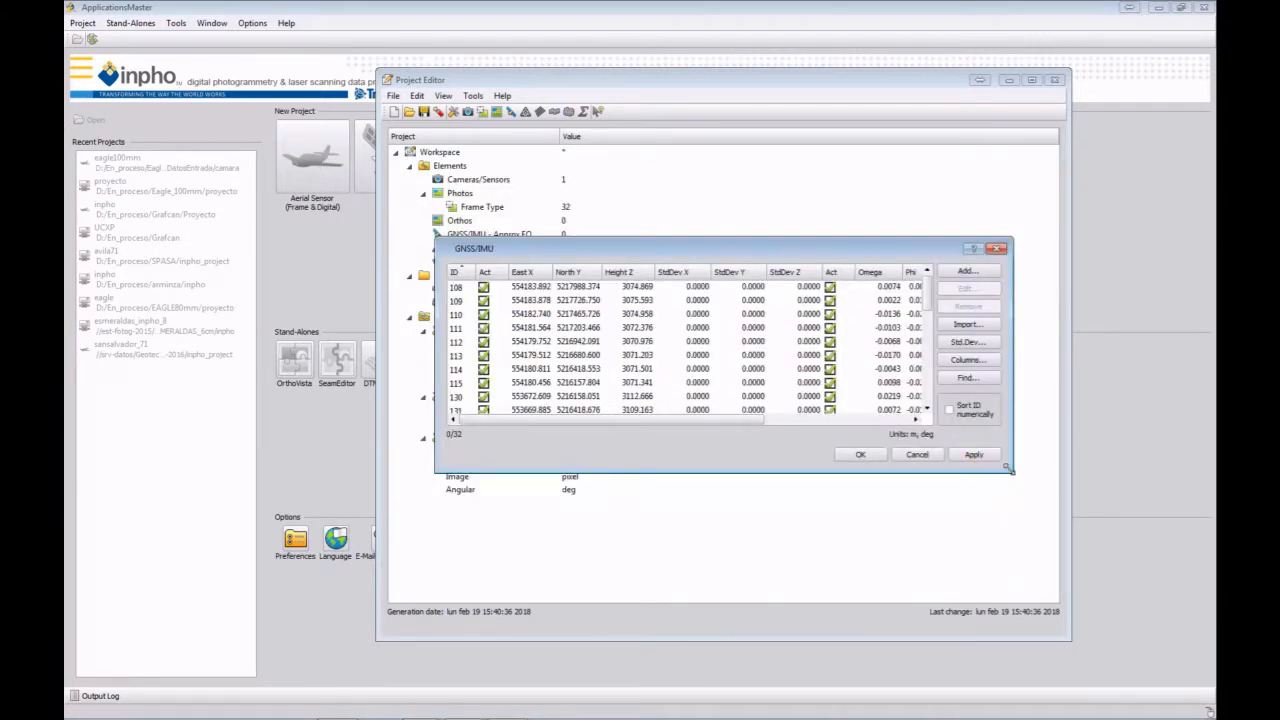
# Step: Widen and reposition the GNSS/IMU table to examine the imported coordinates, rotation angles and standard deviation columns
pyautogui.moveTo(1008, 468); pyautogui.dragTo(1145, 470)
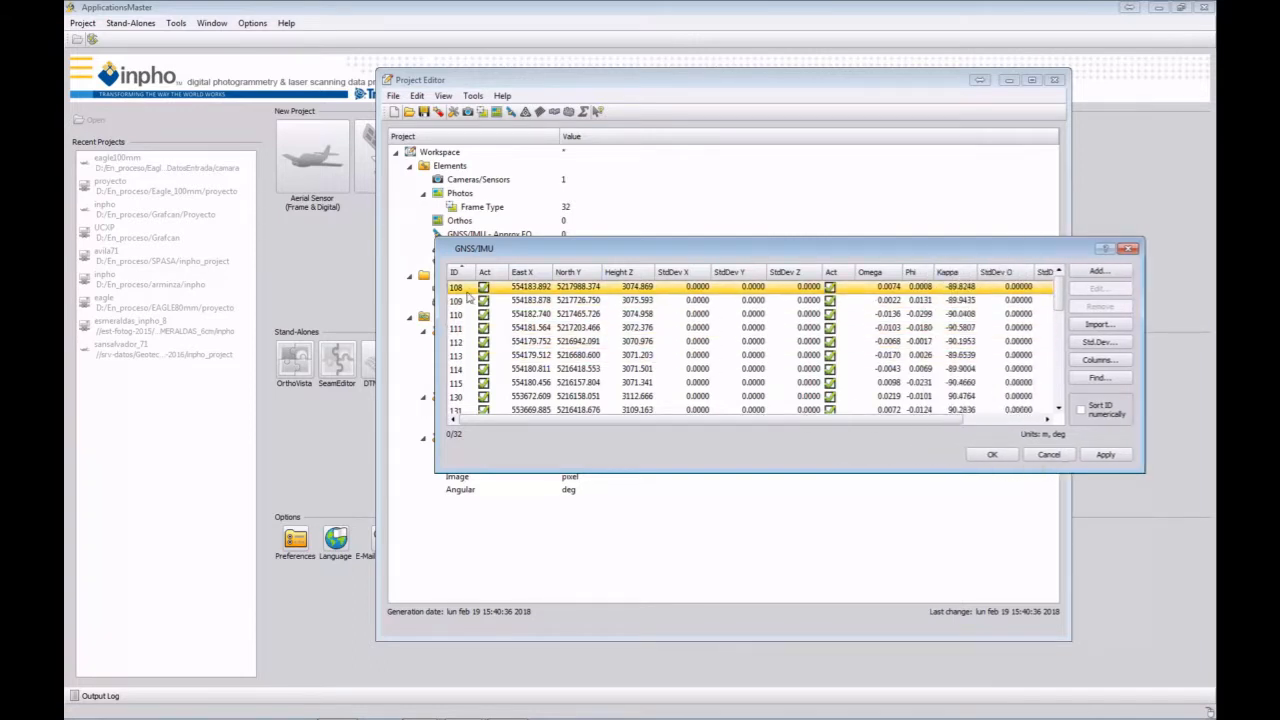
pyautogui.click(830, 301)
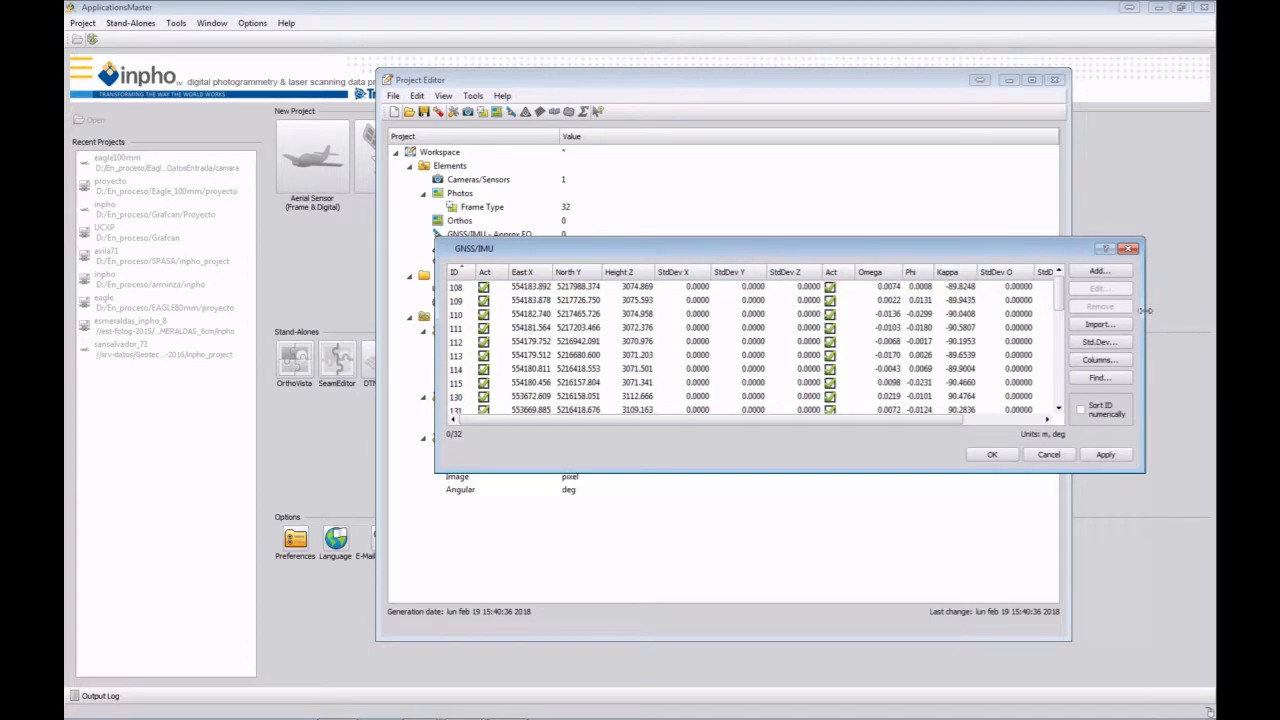
pyautogui.moveTo(1148, 311); pyautogui.dragTo(1186, 312)
pyautogui.moveTo(1030, 250); pyautogui.dragTo(953, 250)
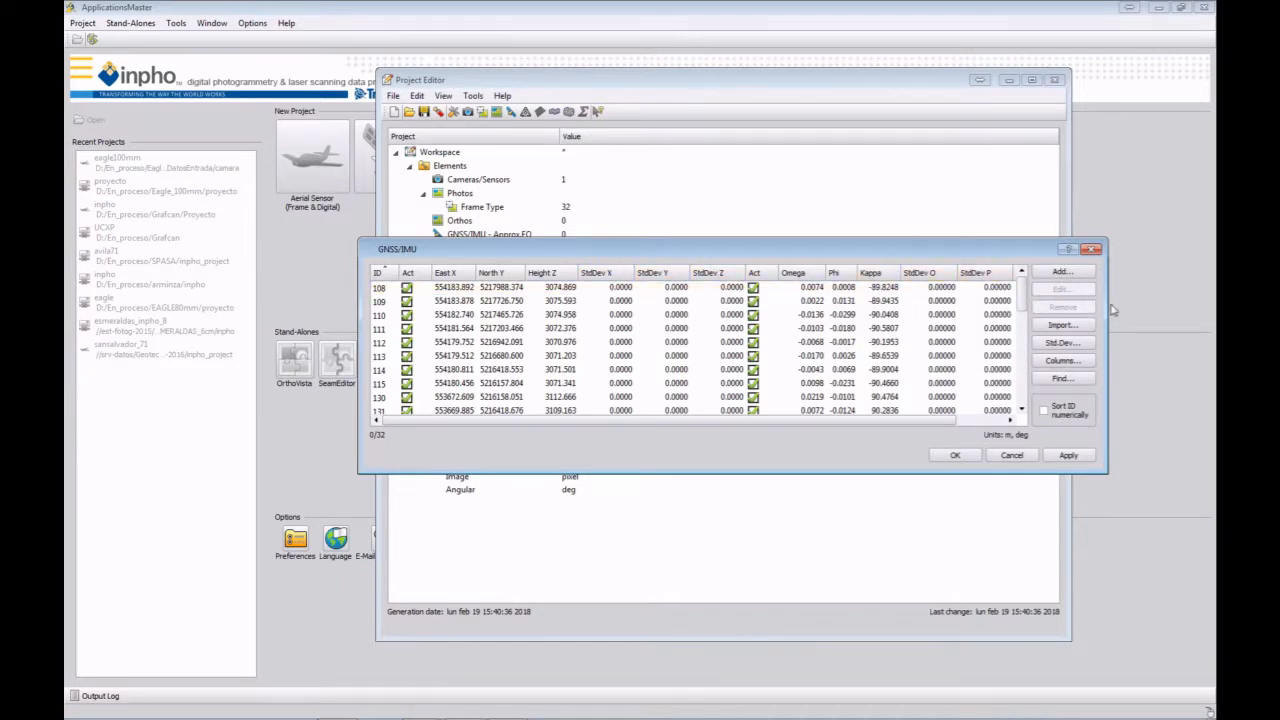
# Step: Apply standard deviations of 0.1 m to the GNSS positions and 0.008 deg to the IMU rotations, and accept the GNSS/IMU table
pyautogui.moveTo(1108, 312); pyautogui.dragTo(1177, 318)
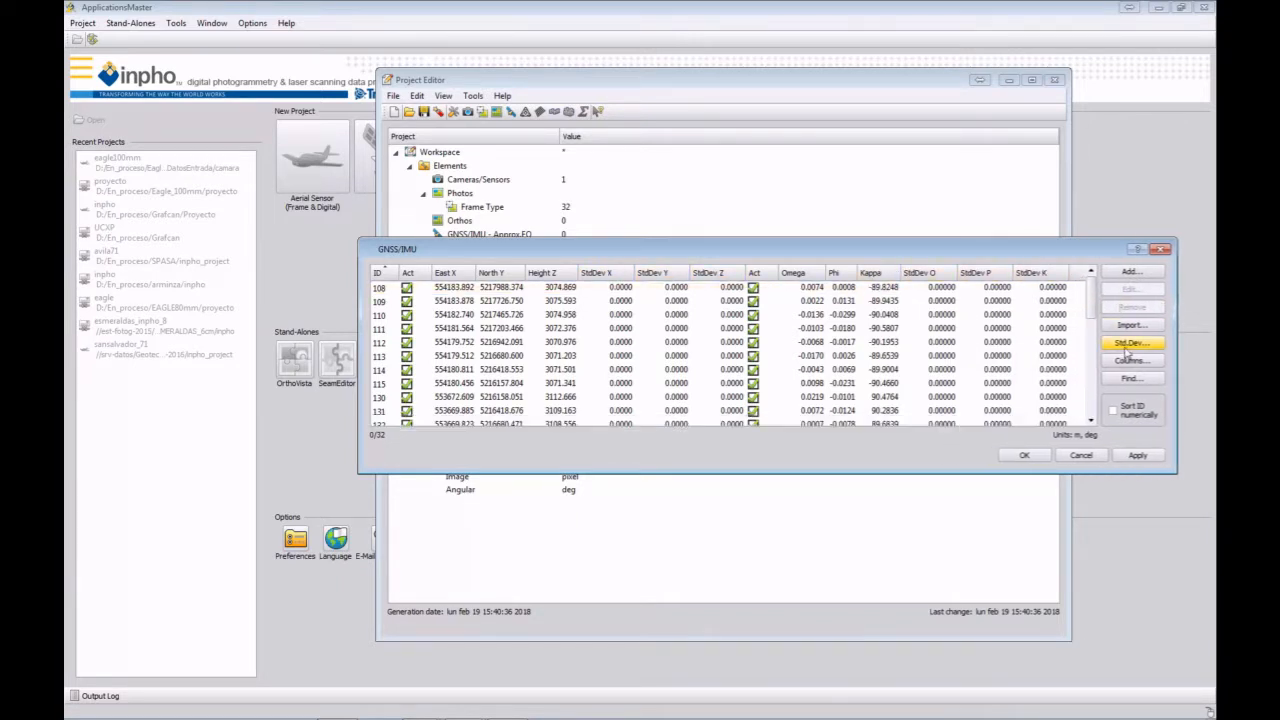
pyautogui.click(1132, 345)
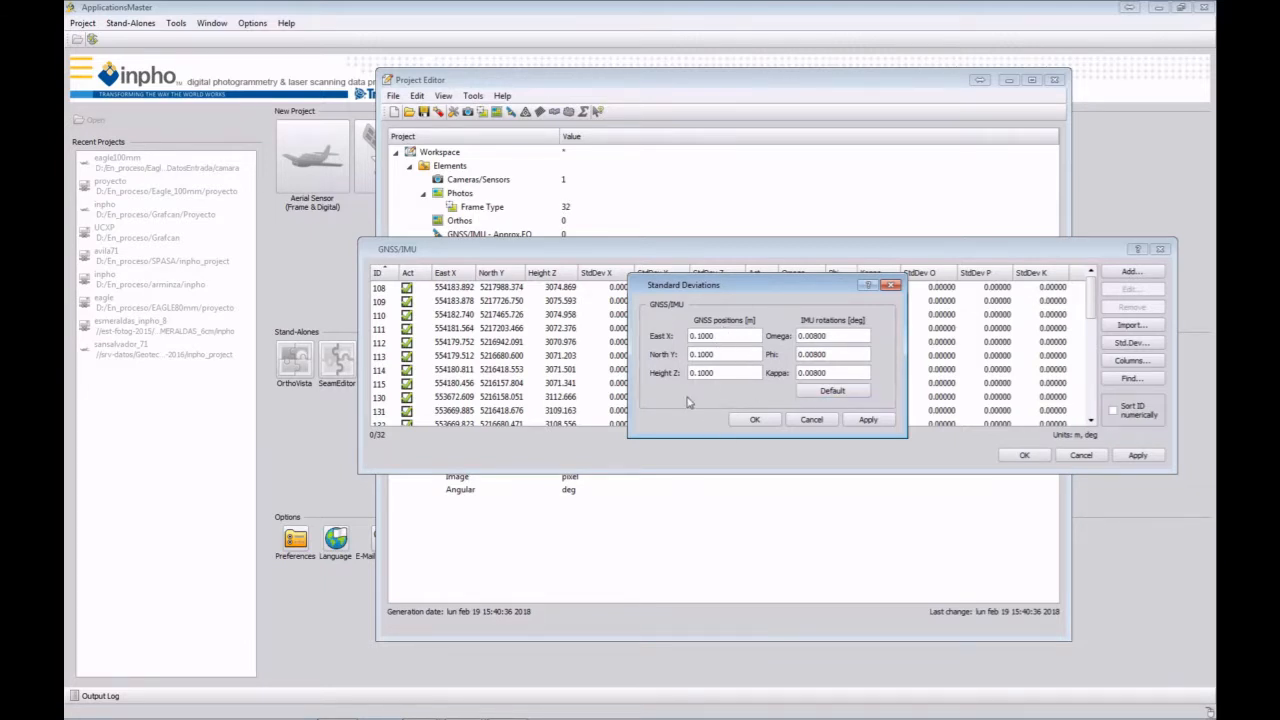
pyautogui.click(753, 421)
pyautogui.click(1024, 455)
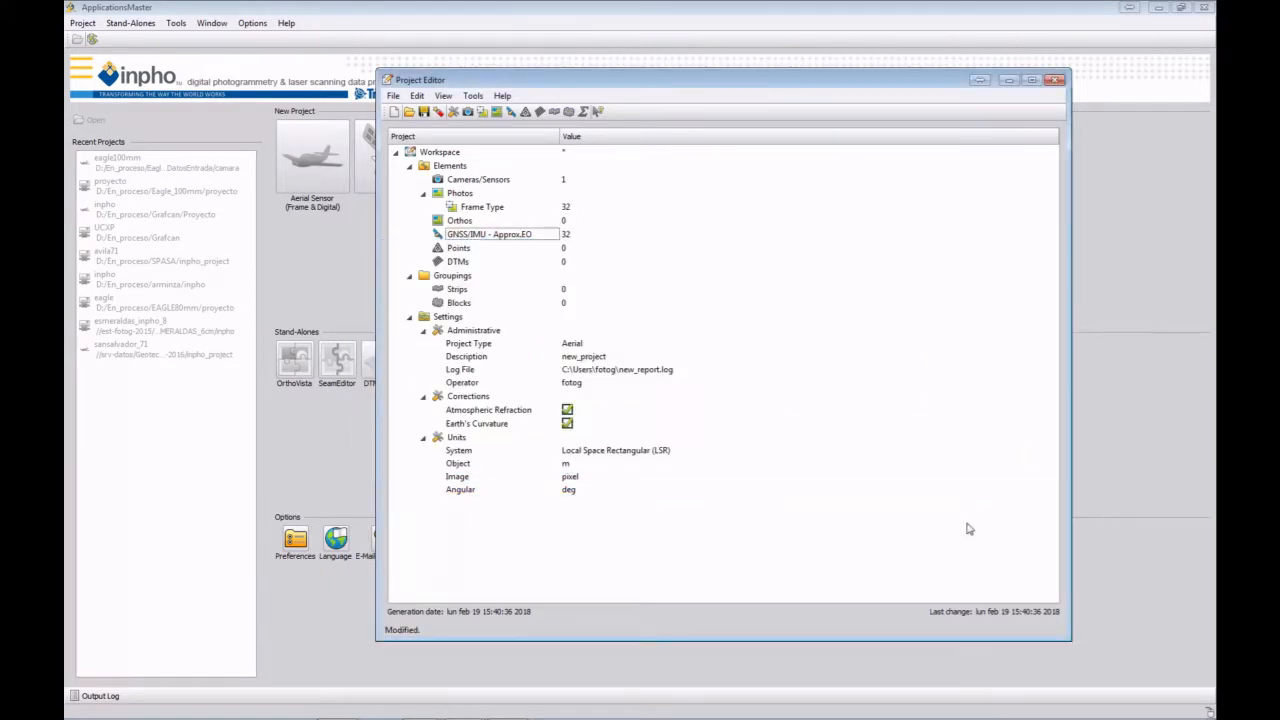
# Step: Start an object point import for the project and load gcp.txt from the DatosEntrada GCP folder
pyautogui.doubleClick(465, 252)
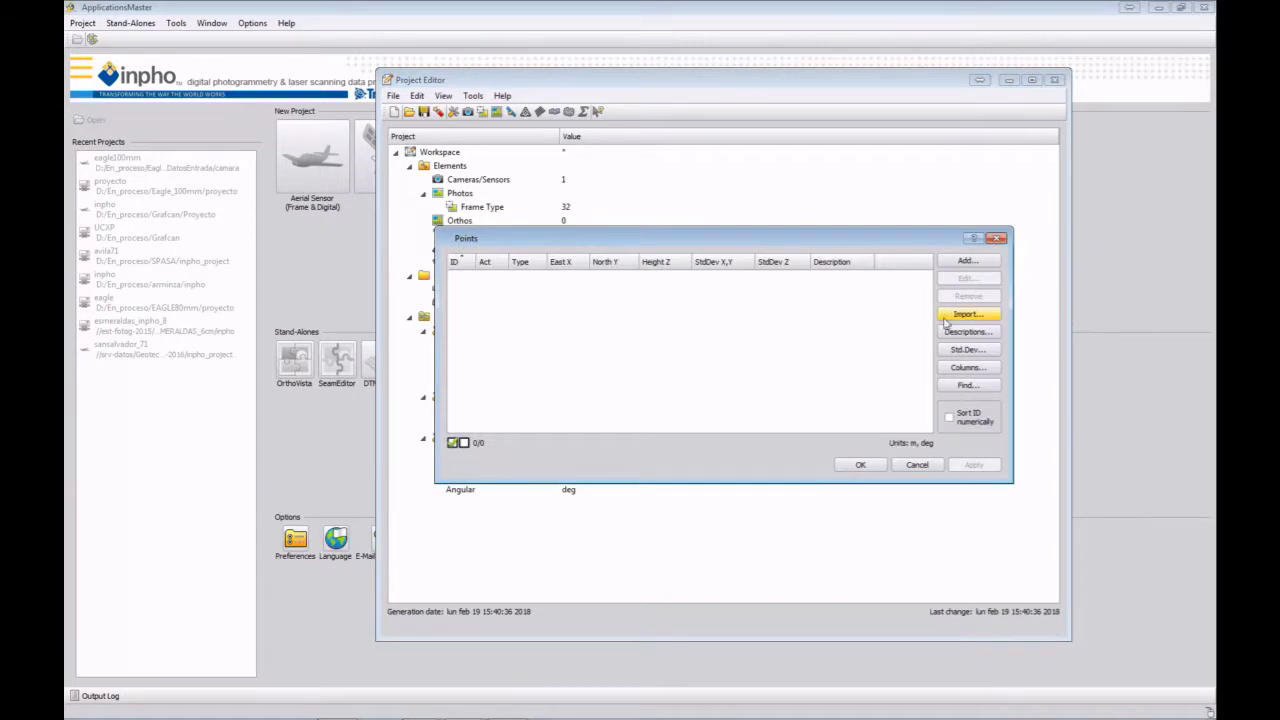
pyautogui.click(945, 318)
pyautogui.click(757, 268)
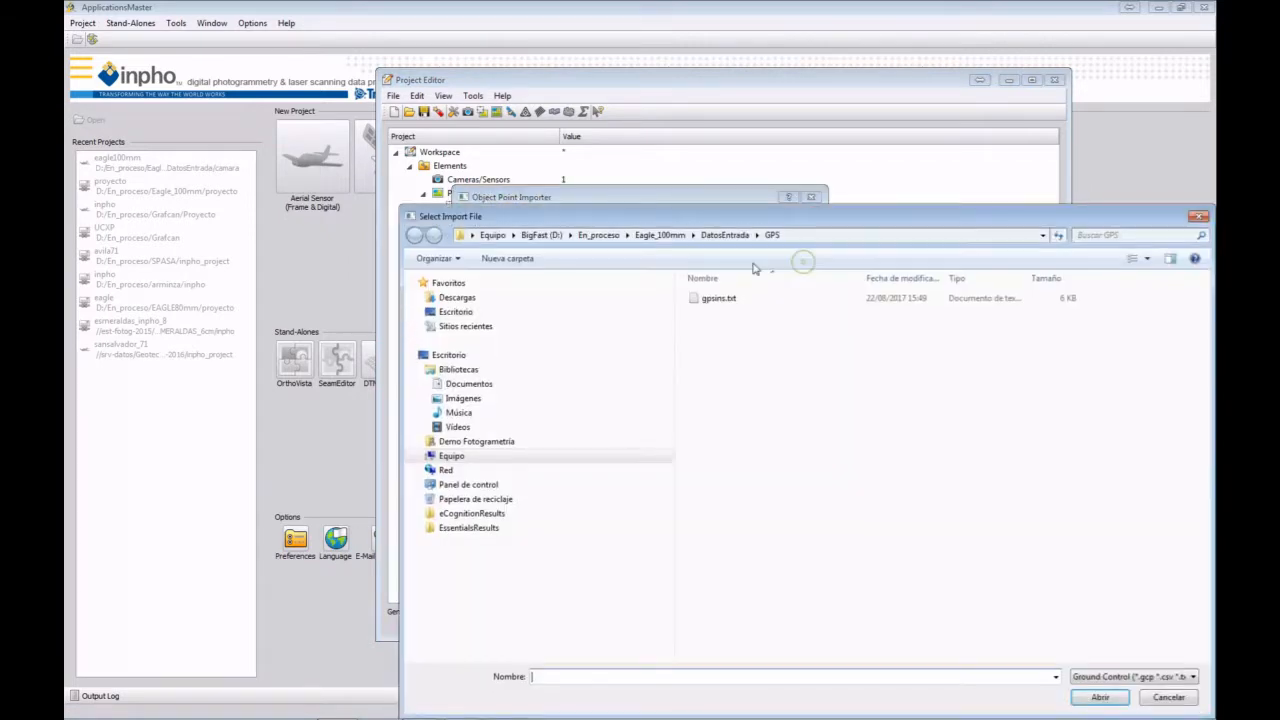
pyautogui.click(724, 235)
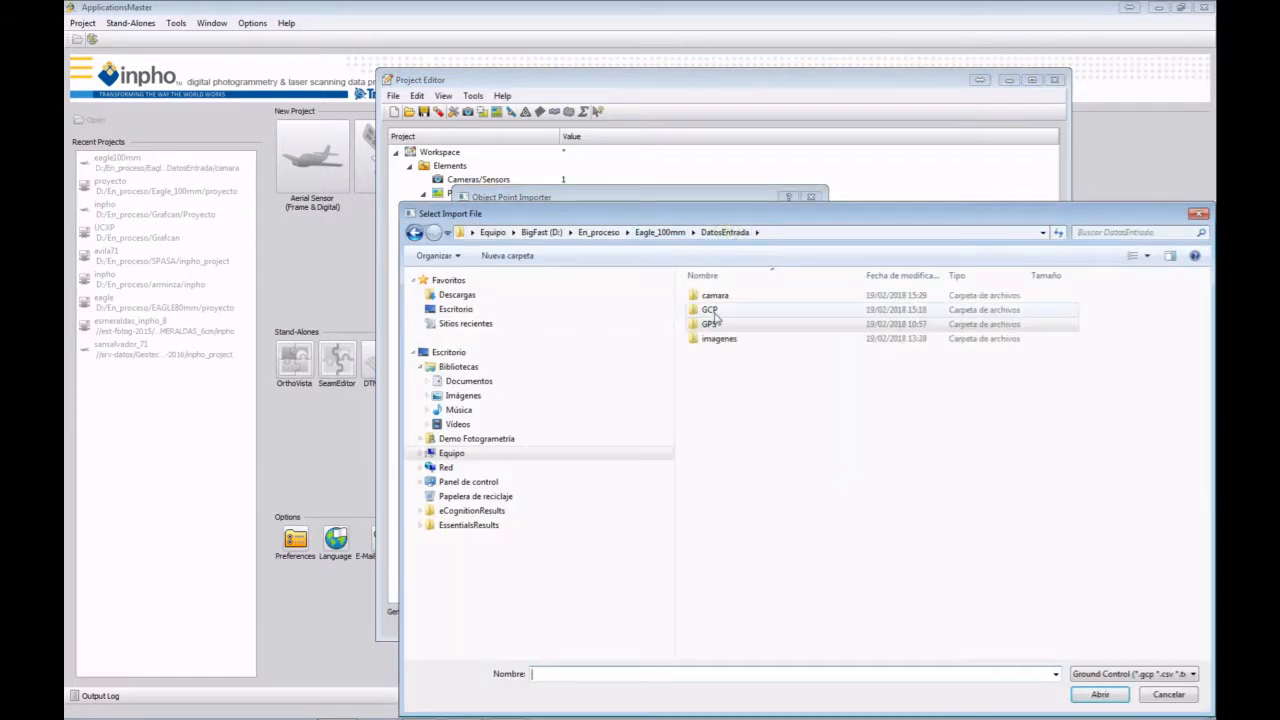
pyautogui.doubleClick(712, 312)
pyautogui.click(713, 295)
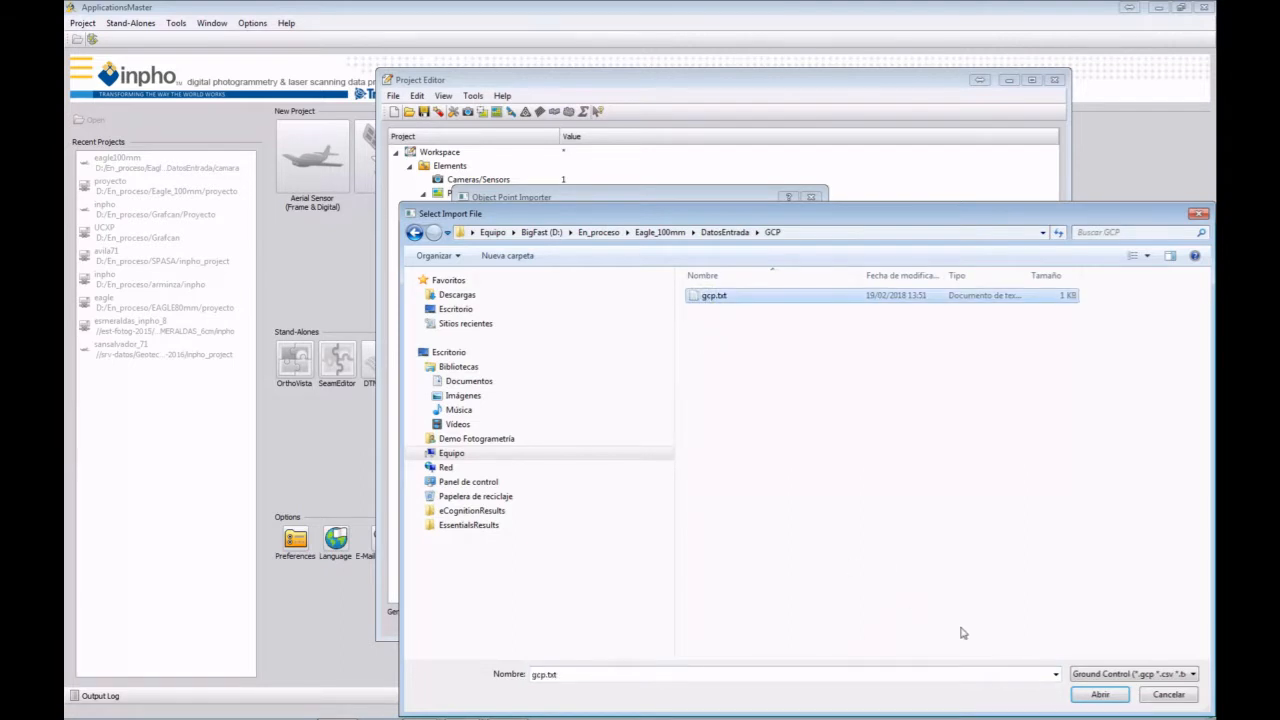
pyautogui.click(1097, 694)
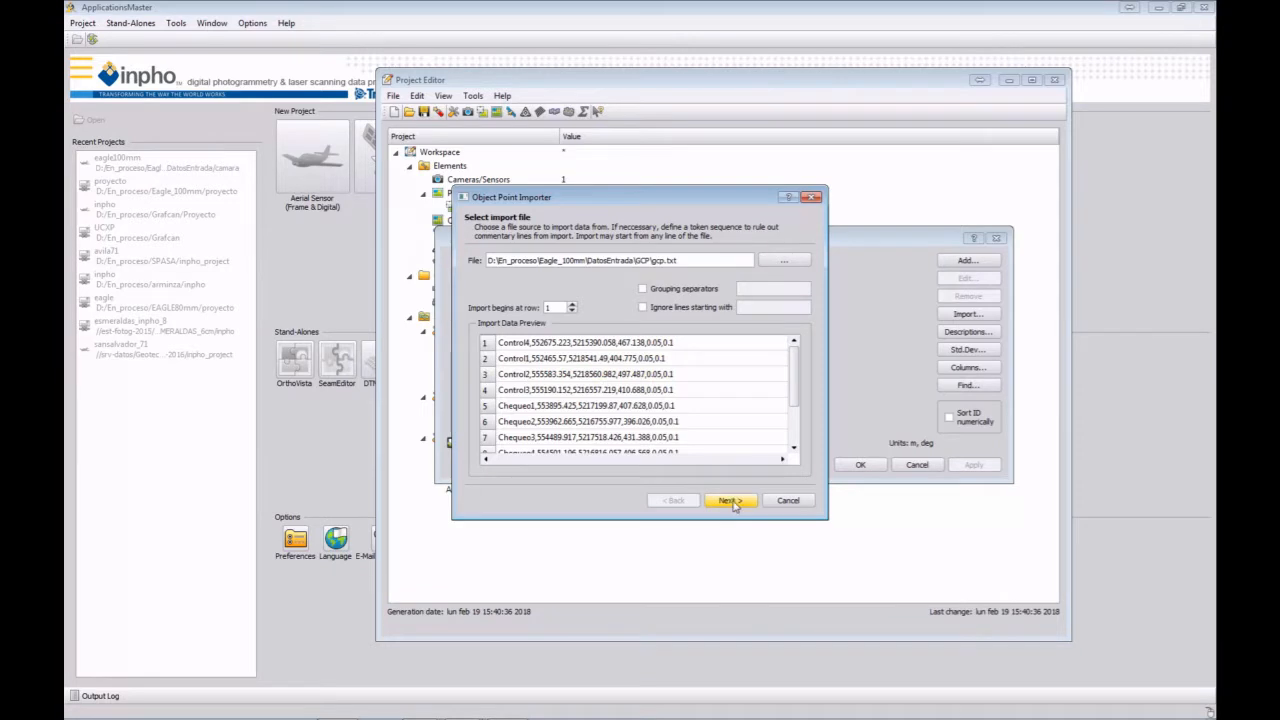
# Step: Import from the first row and add Comma as a delimiter to split the control point data into columns
pyautogui.click(731, 500)
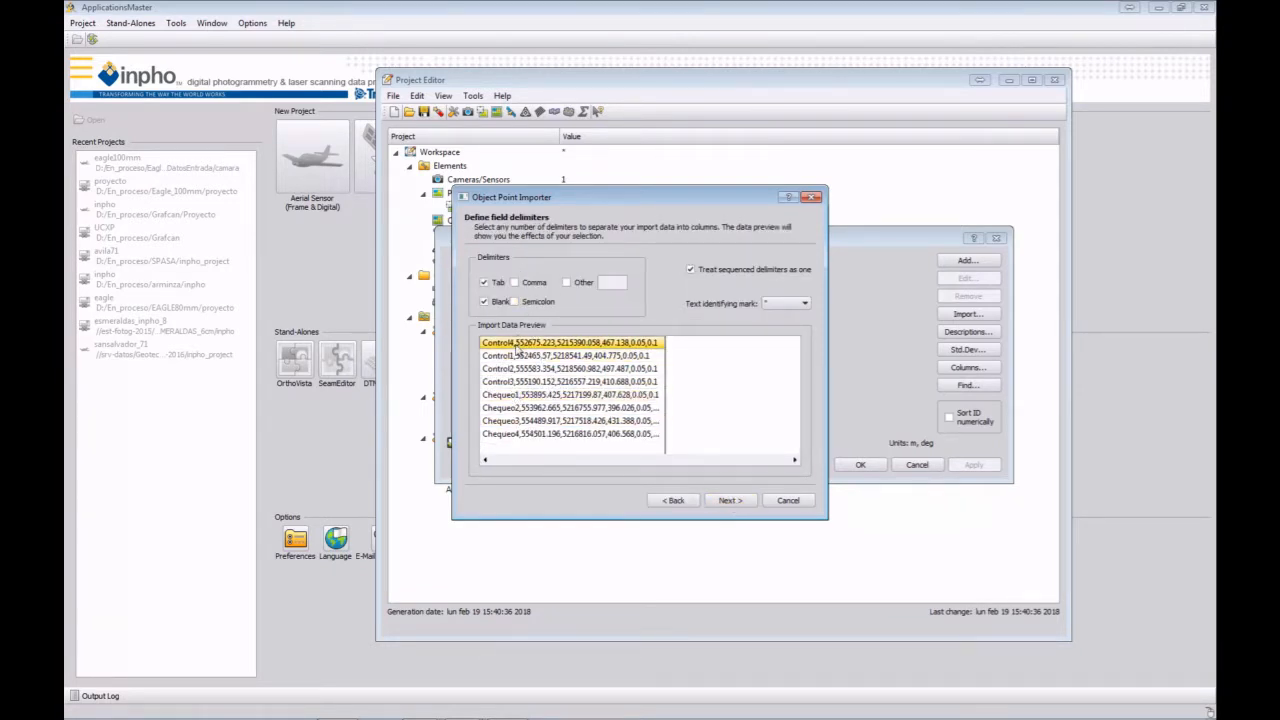
pyautogui.click(515, 284)
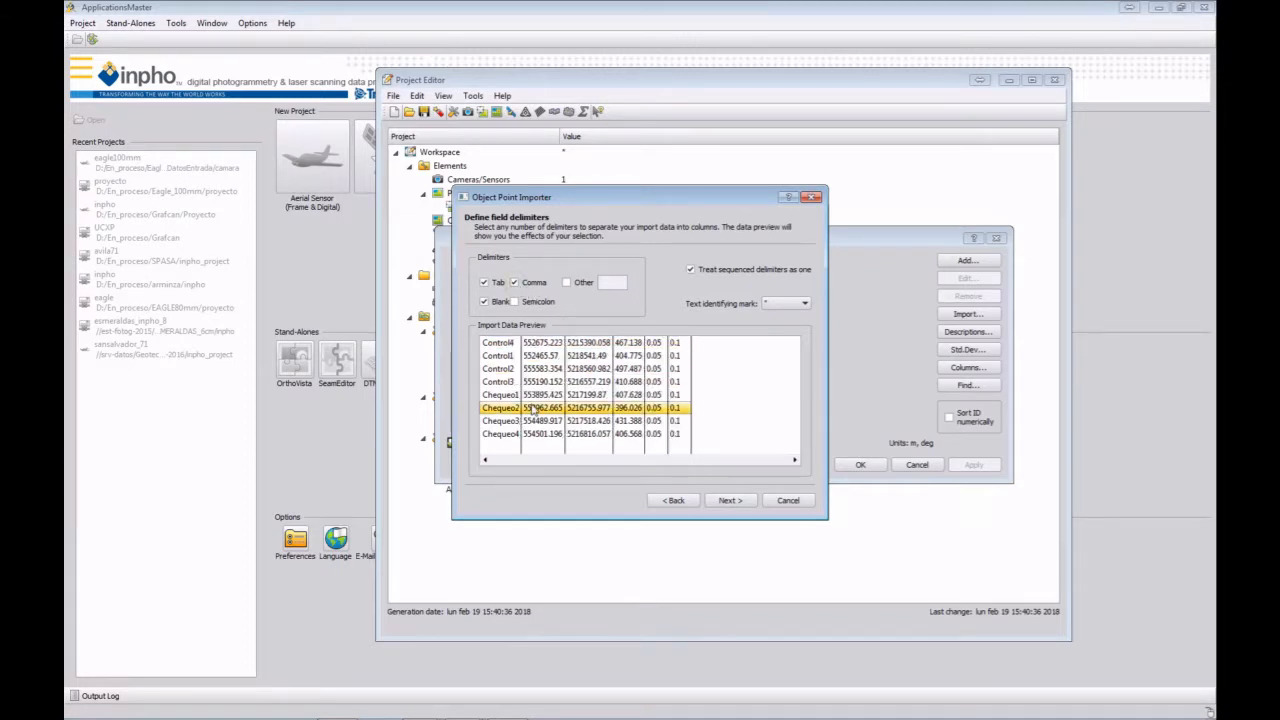
pyautogui.click(731, 501)
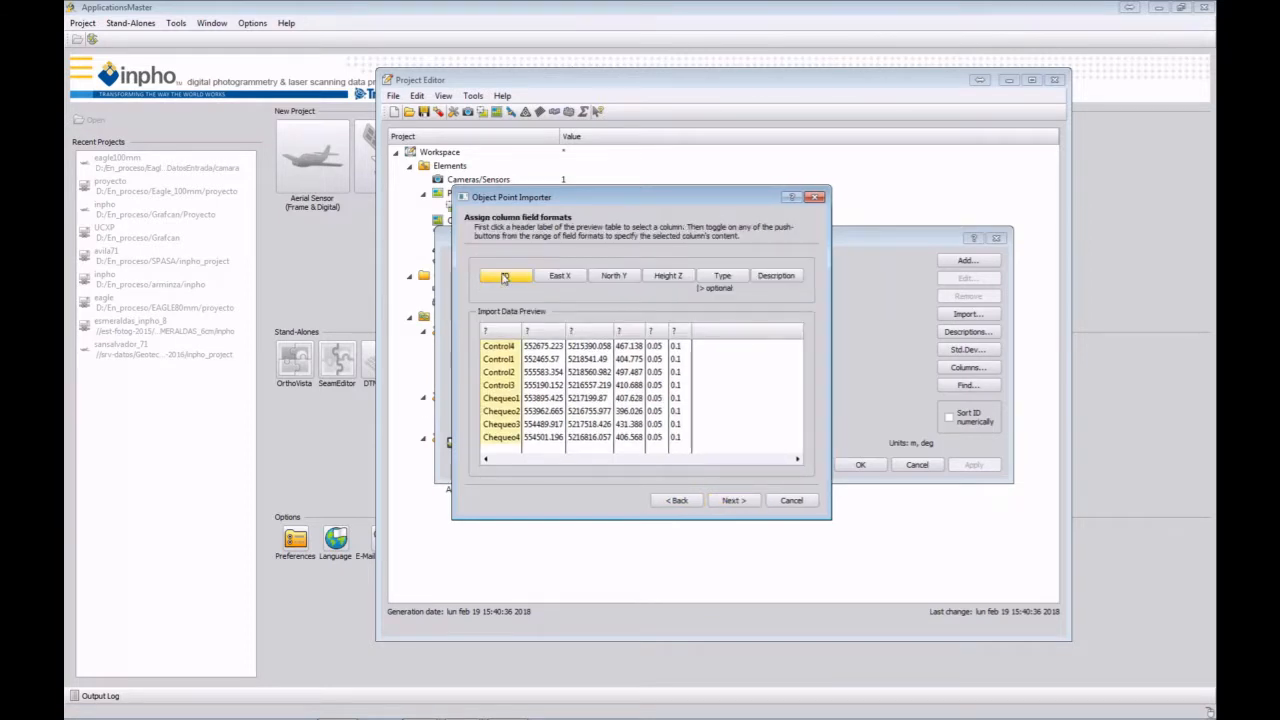
# Step: Assign the East X, North Y and Height Z formats to the three coordinate columns after the ID column
pyautogui.click(548, 330)
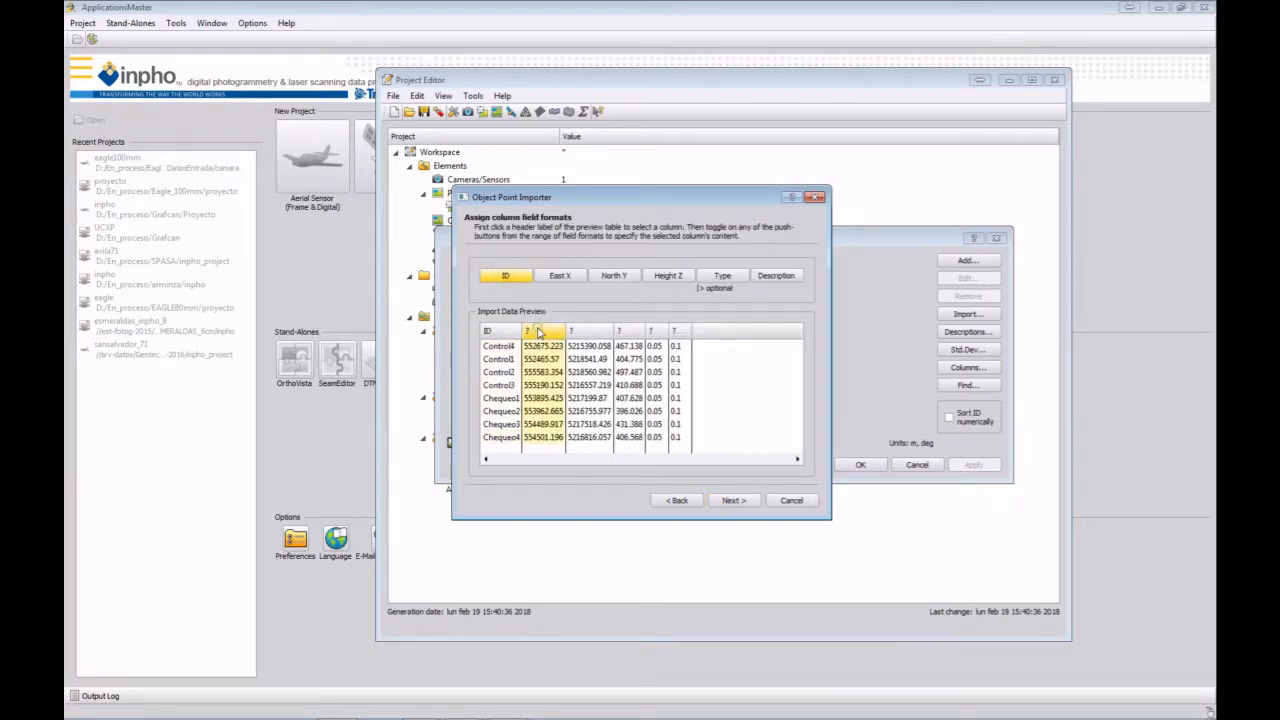
pyautogui.click(560, 276)
pyautogui.click(585, 330)
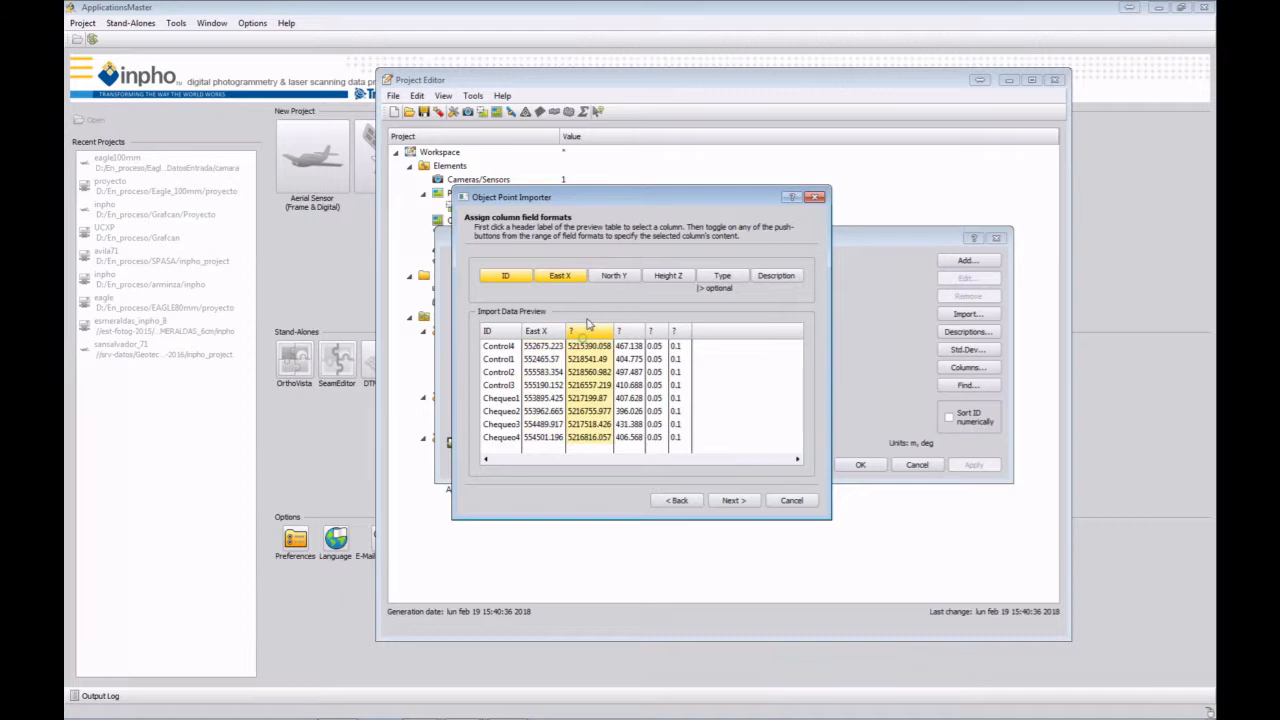
pyautogui.click(614, 276)
pyautogui.click(632, 330)
pyautogui.click(668, 276)
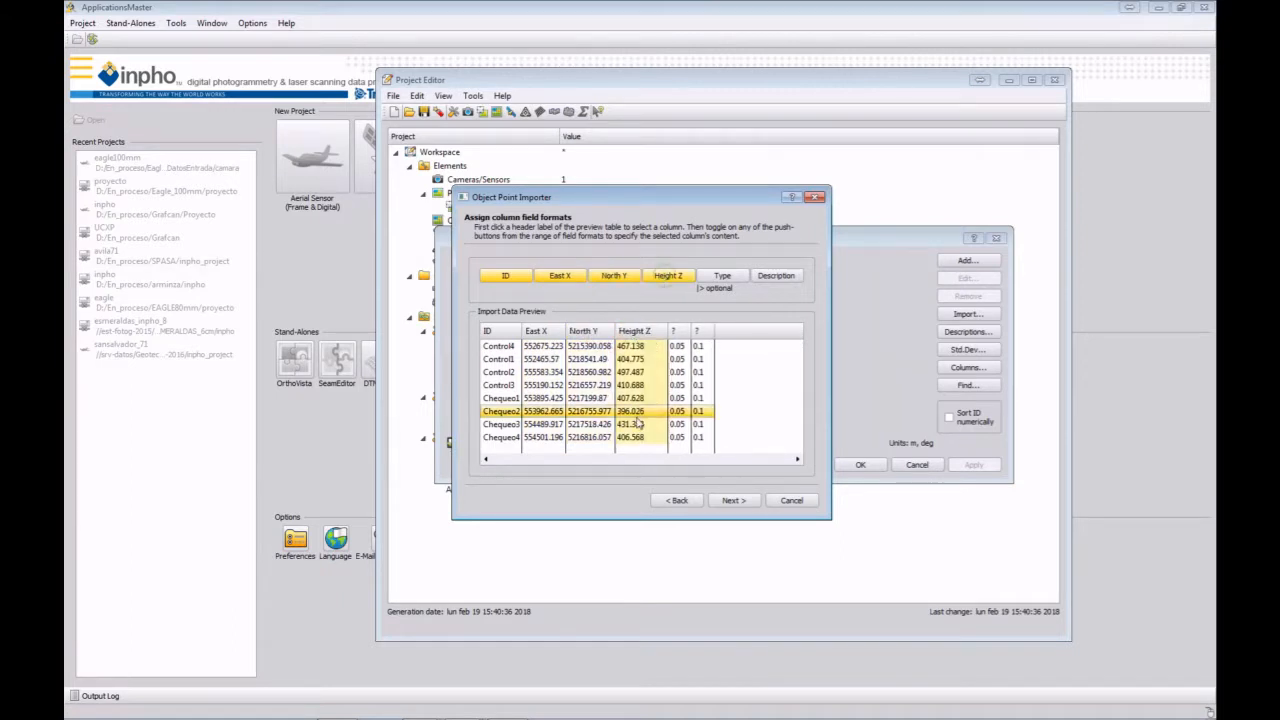
# Step: Keep the local coordinate system with object units in m and angular units in deg, and finish the point import
pyautogui.click(741, 505)
pyautogui.click(741, 505)
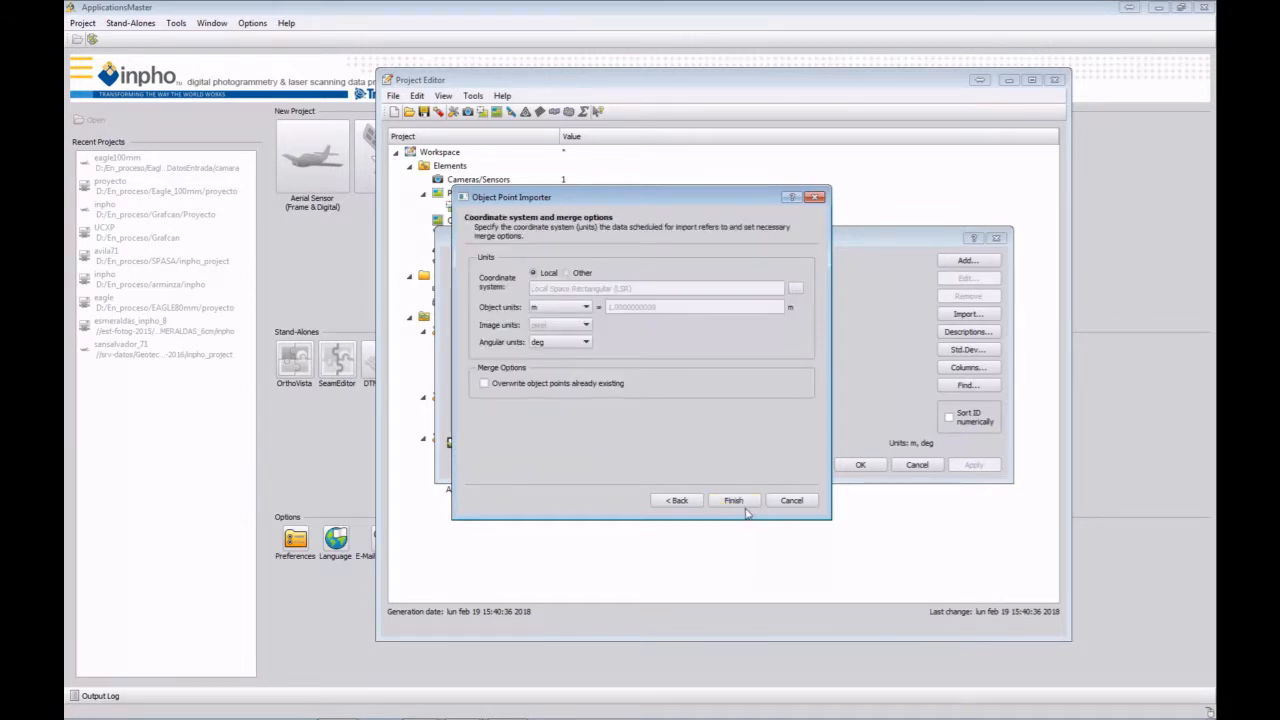
pyautogui.click(741, 502)
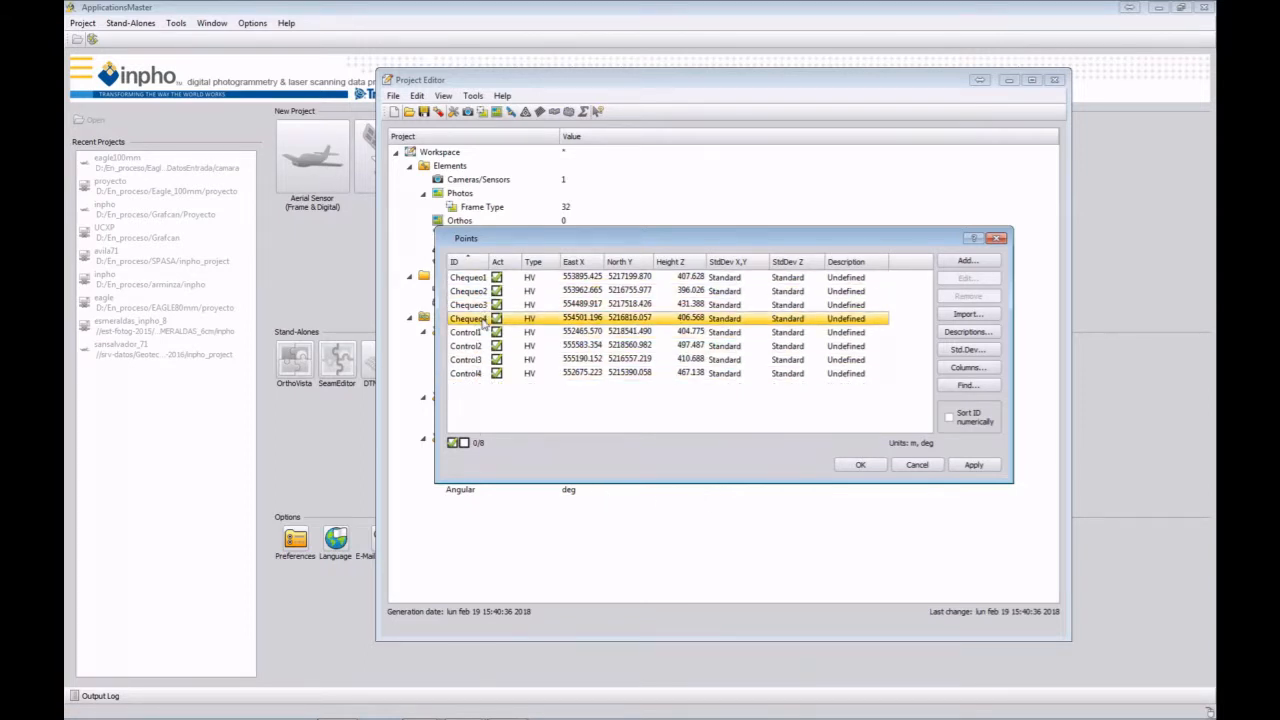
# Step: Set the image points' standard deviations to 0.003 mm for both manual and automatic measurements
pyautogui.click(966, 350)
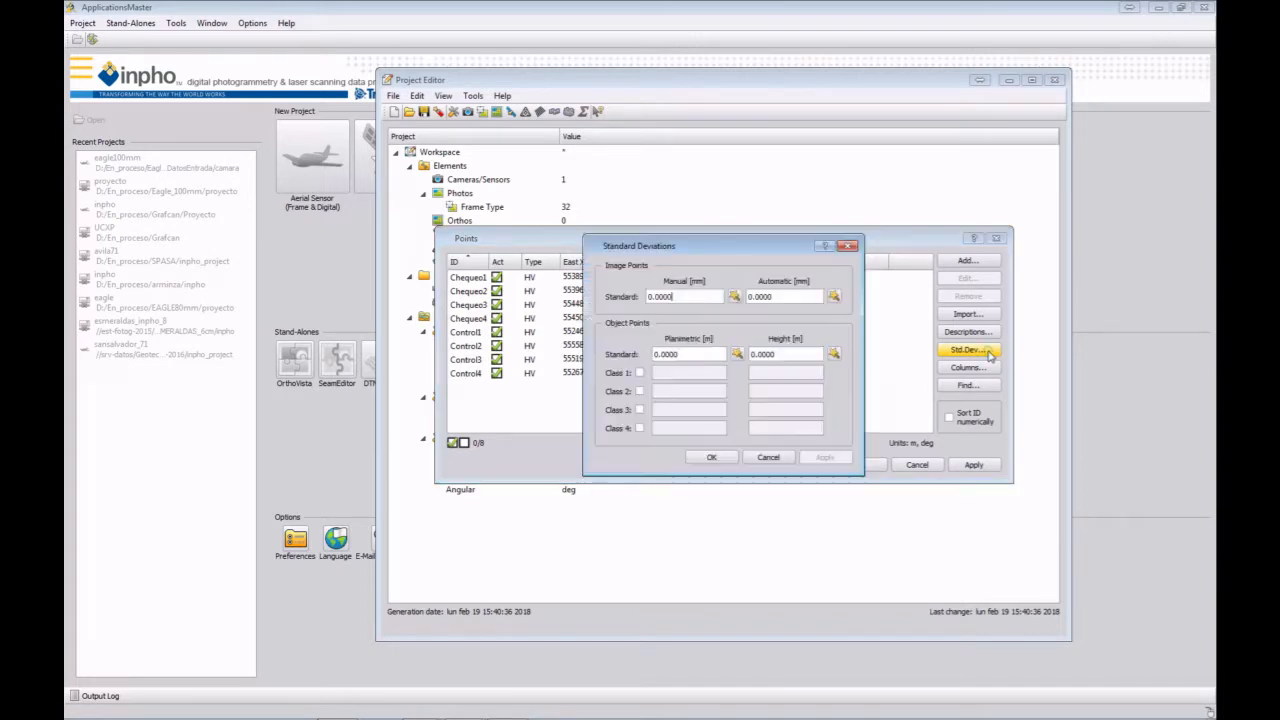
pyautogui.doubleClick(700, 296)
pyautogui.write('0.003')
pyautogui.press('Tab')
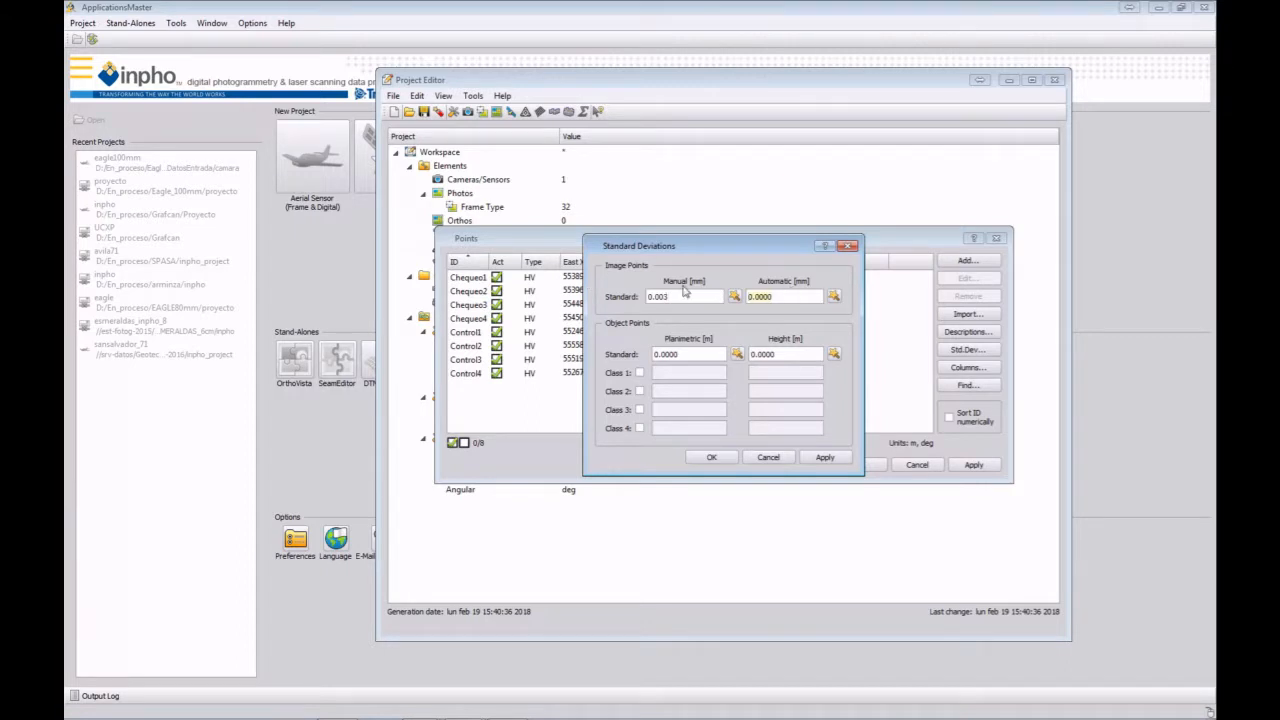
pyautogui.write('0.003')
# Step: Set the object points' standard deviations to 0.1 m planimetric and 0.15 m height, and accept the points table
pyautogui.doubleClick(706, 354)
pyautogui.write('0.1')
pyautogui.press('Tab')
pyautogui.write('0.15')
pyautogui.click(706, 459)
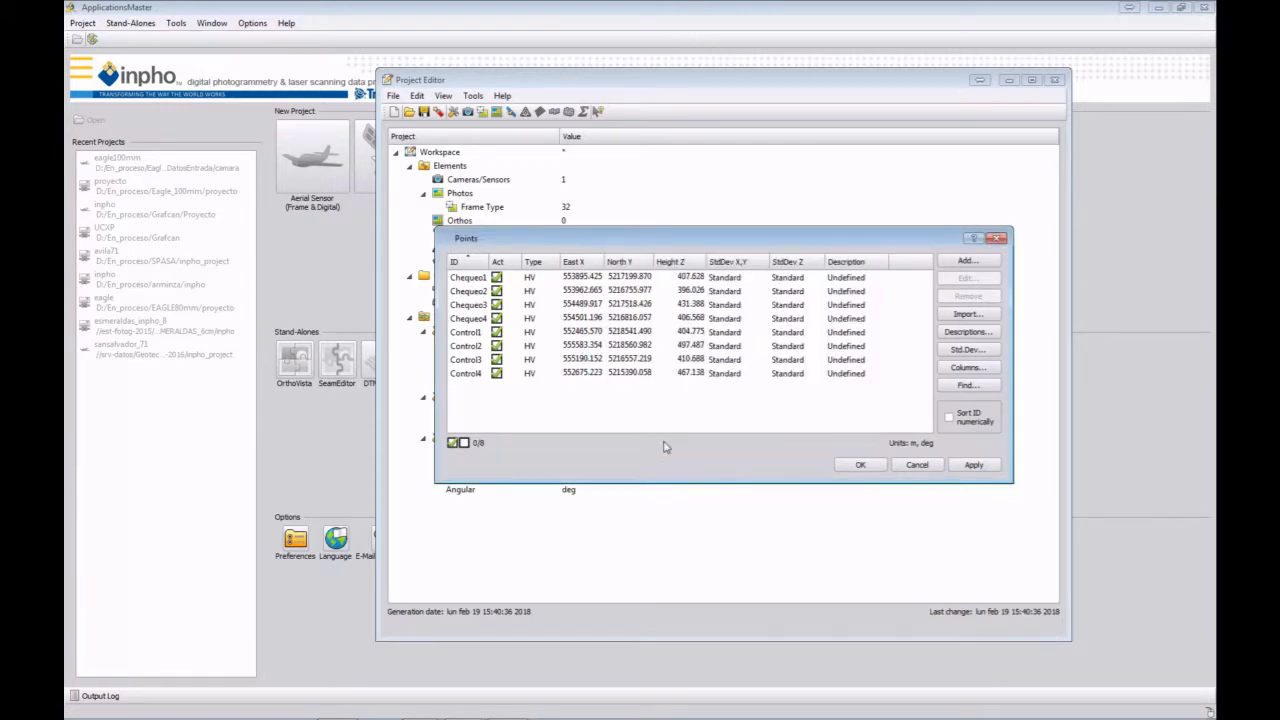
pyautogui.click(861, 467)
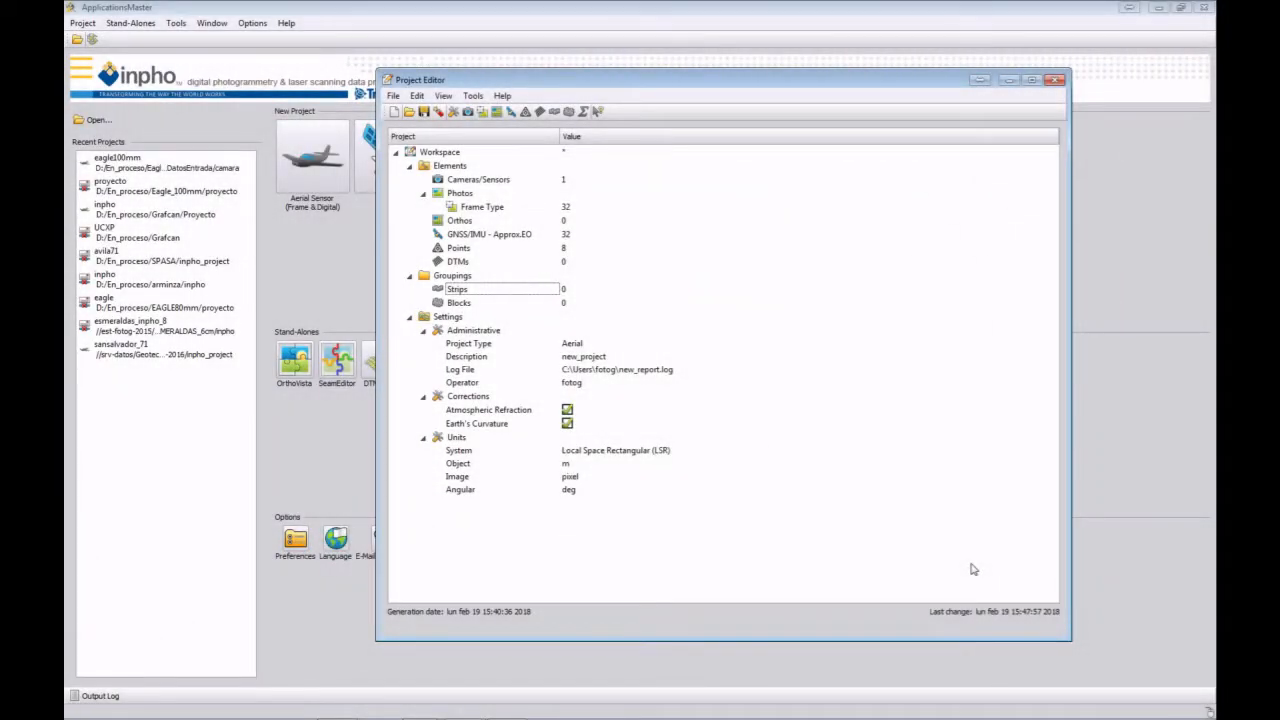
# Step: Generate the project's strips with an azimuth tolerance of 2 deg and a distance tolerance of 100 %, and accept them
pyautogui.doubleClick(475, 292)
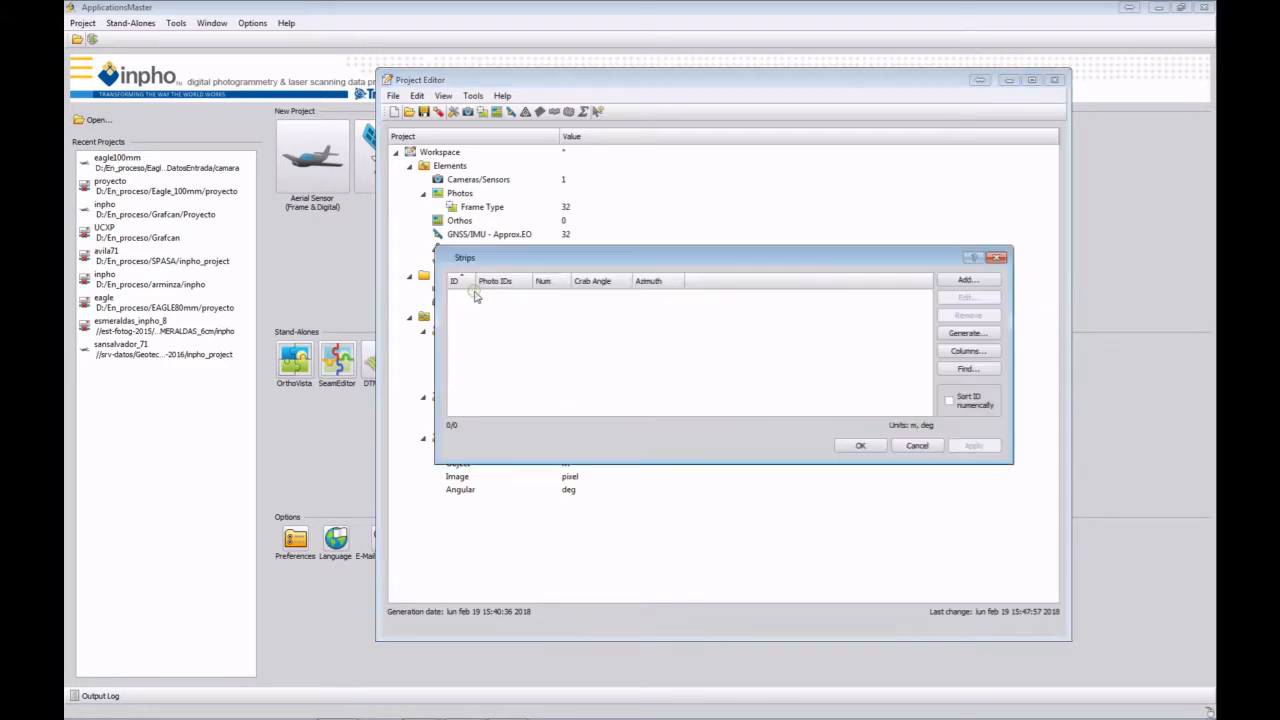
pyautogui.click(978, 336)
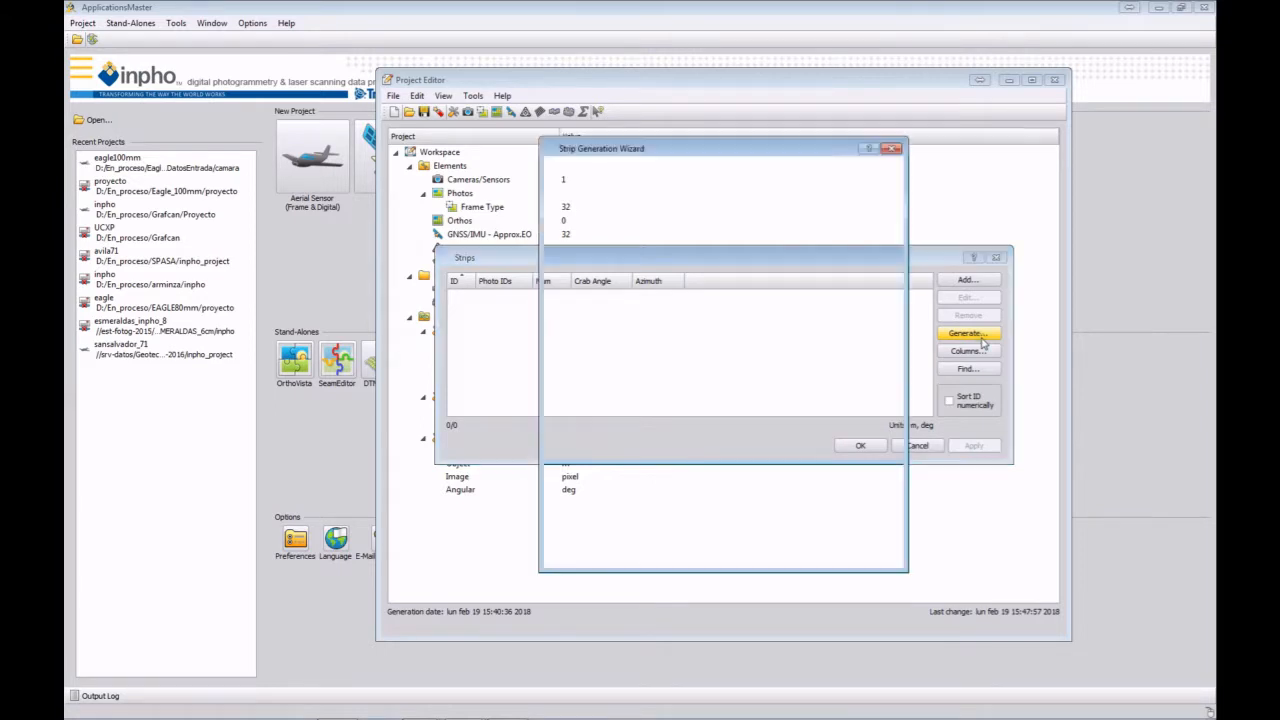
pyautogui.click(812, 556)
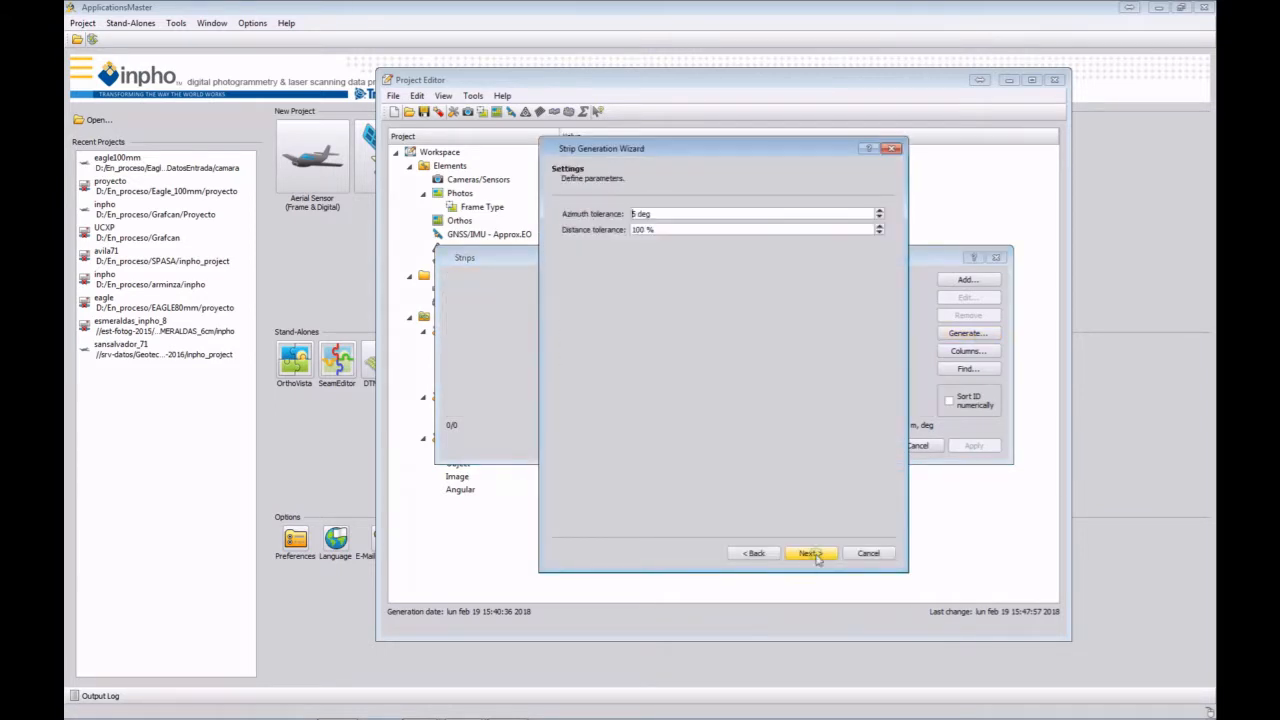
pyautogui.write('2')
pyautogui.click(814, 554)
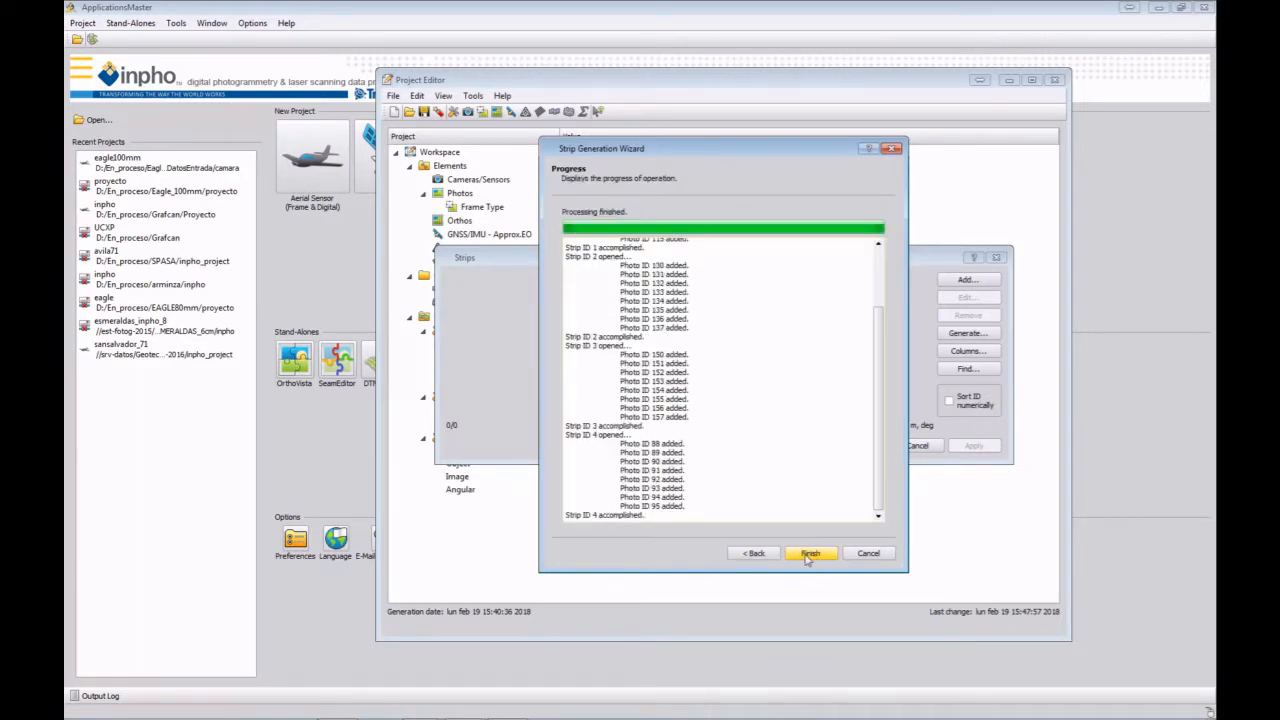
pyautogui.click(809, 554)
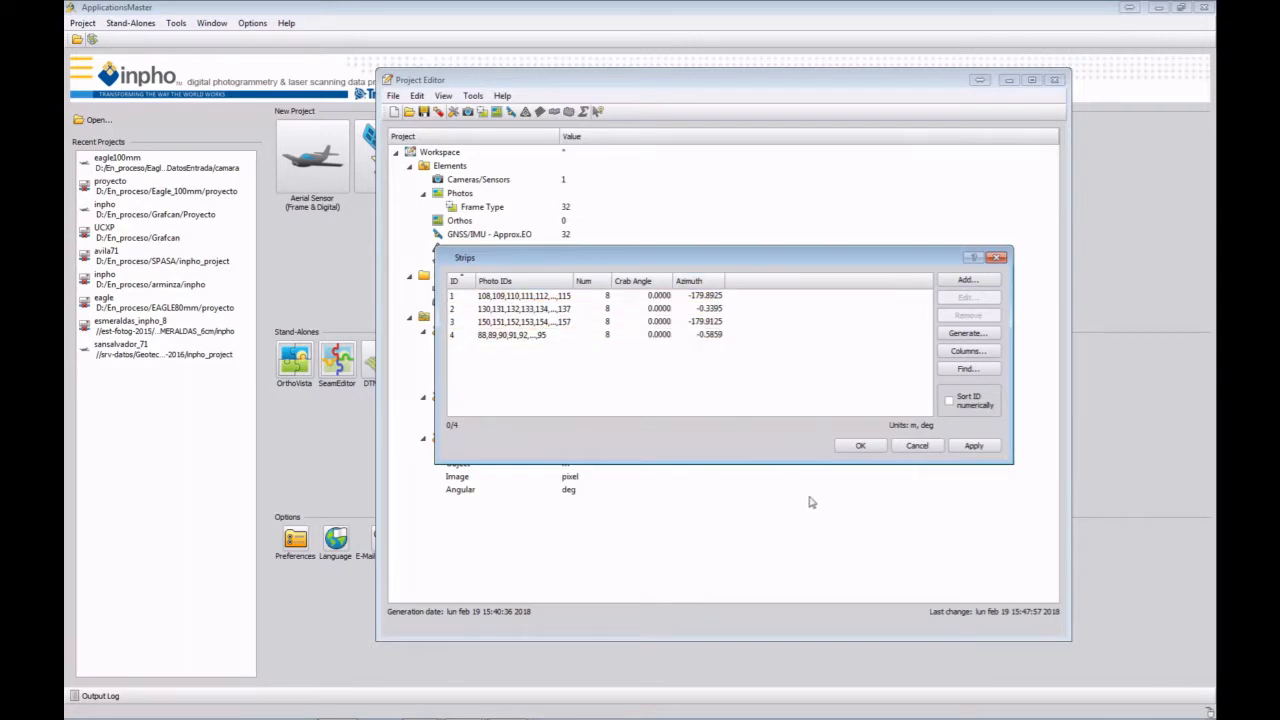
pyautogui.click(856, 449)
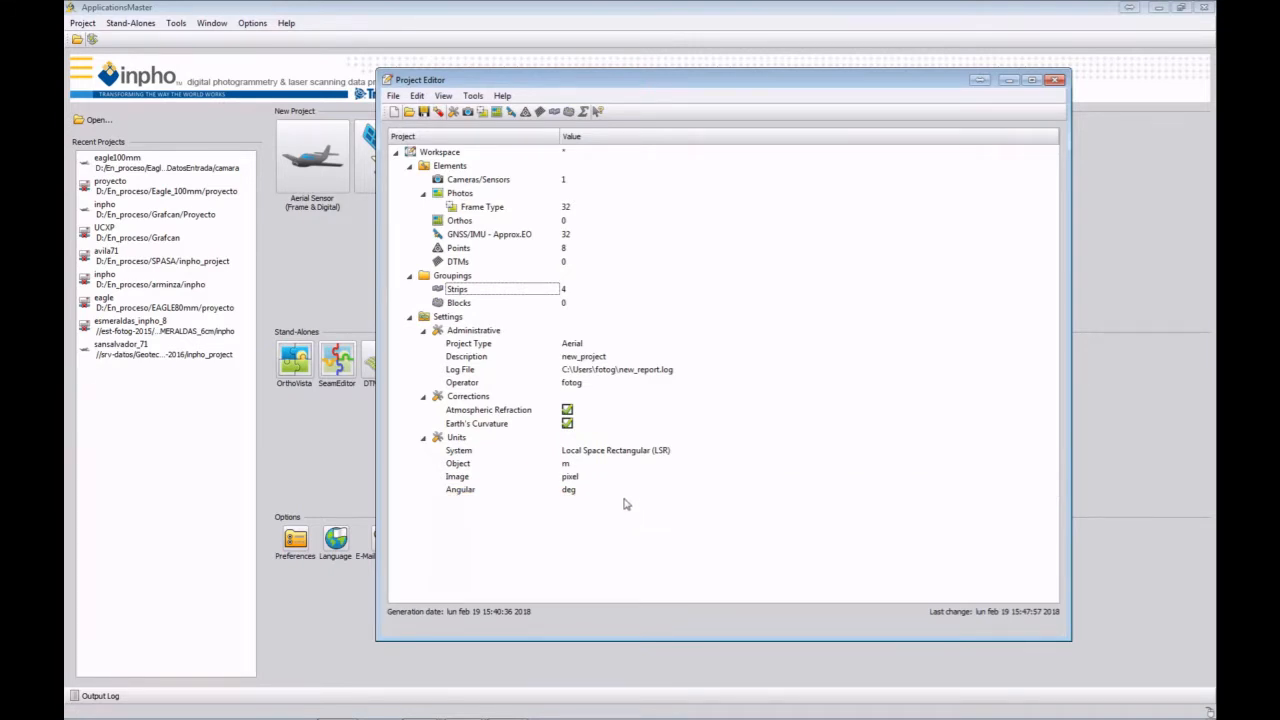
# Step: Change the type of points Chequeo1 to Chequeo4 to CHV and accept the points table
pyautogui.doubleClick(458, 248)
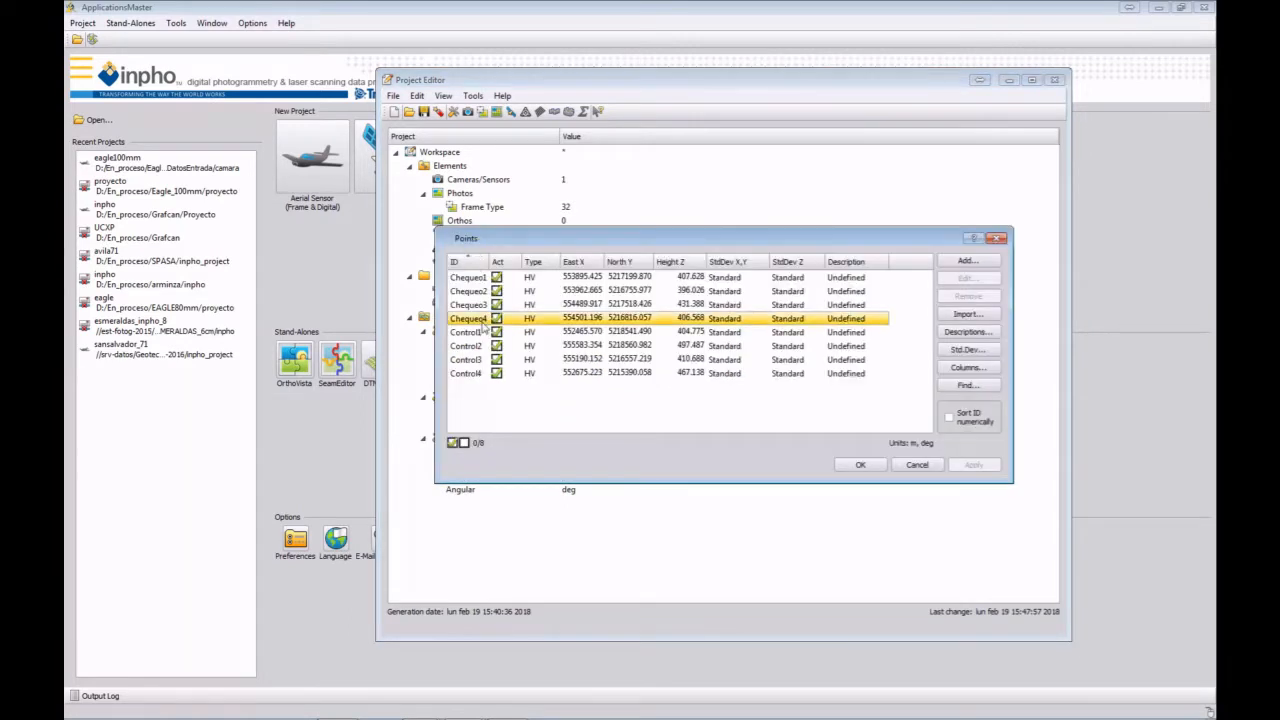
pyautogui.click(476, 277)
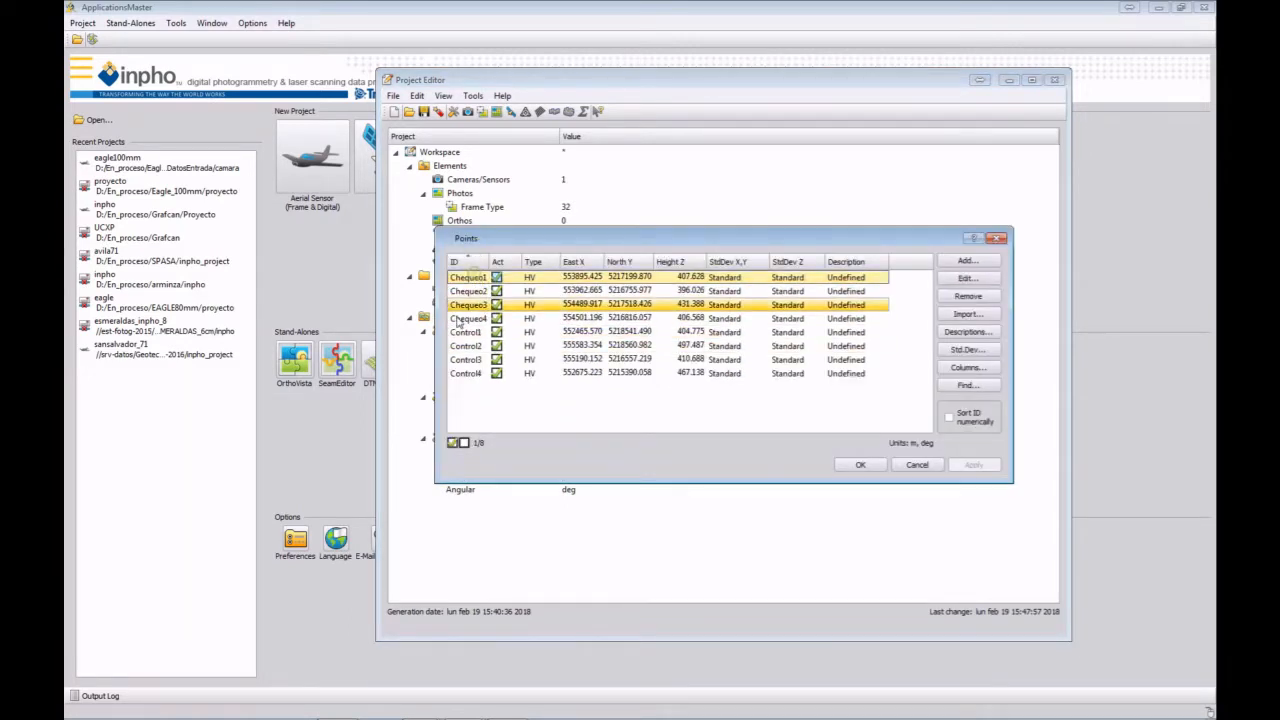
pyautogui.keyDown('shift'); pyautogui.click(470, 318); pyautogui.keyUp('shift')
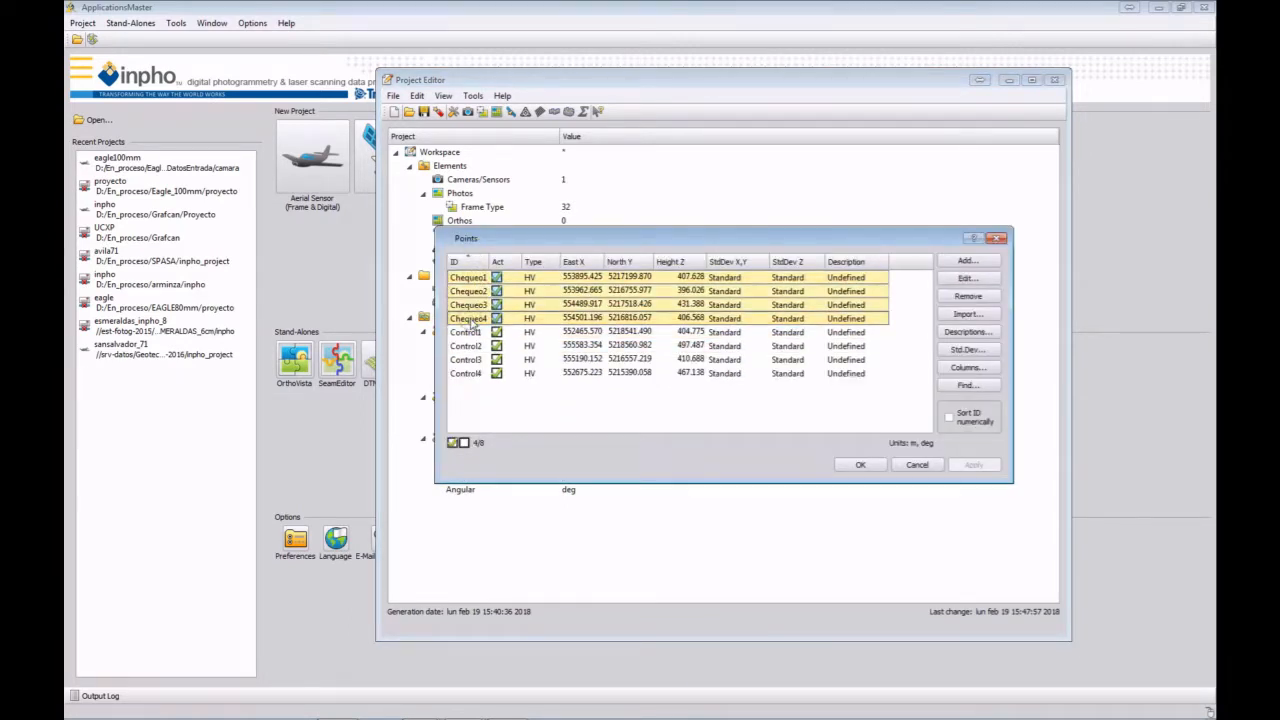
pyautogui.click(963, 278)
pyautogui.click(590, 316)
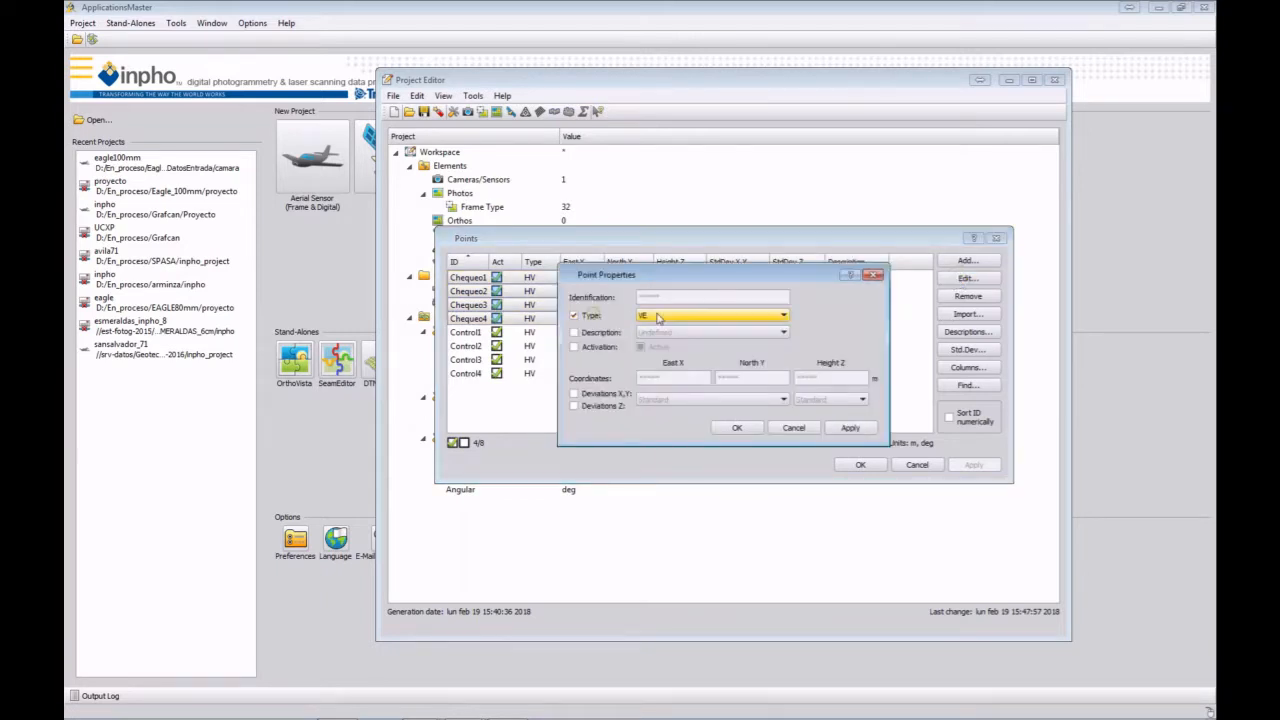
pyautogui.click(662, 316)
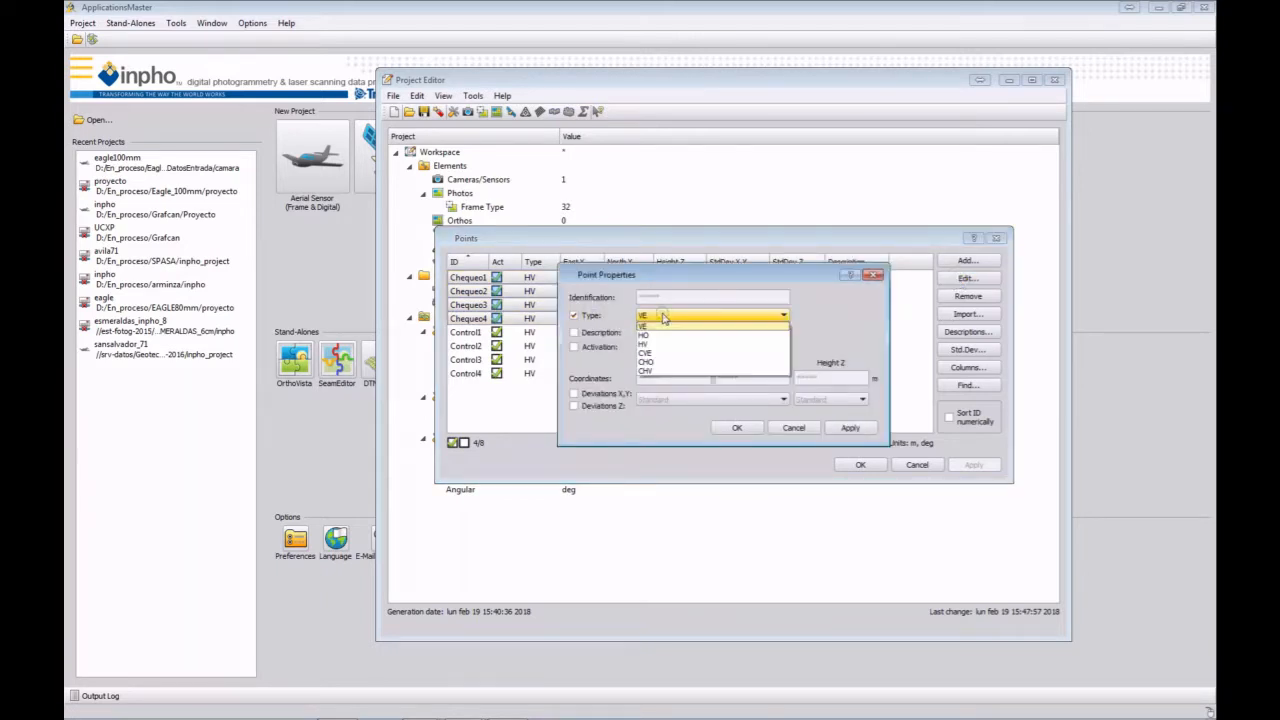
pyautogui.click(645, 370)
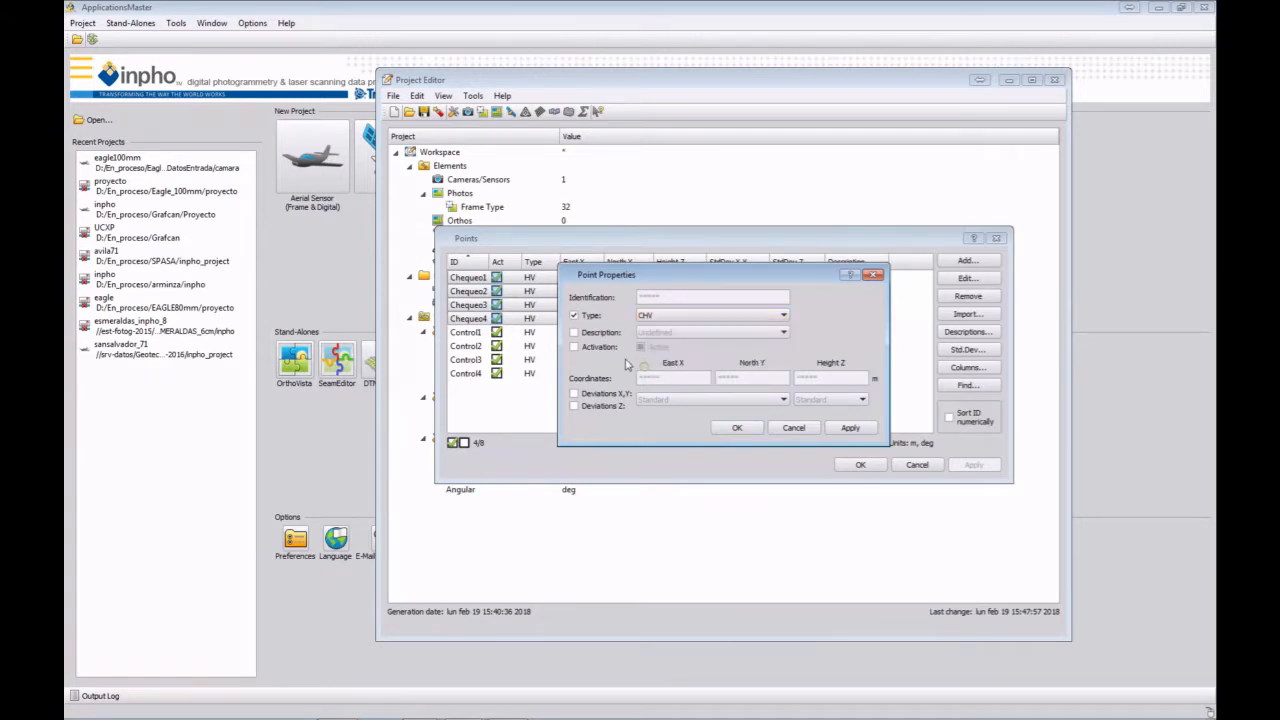
pyautogui.click(738, 429)
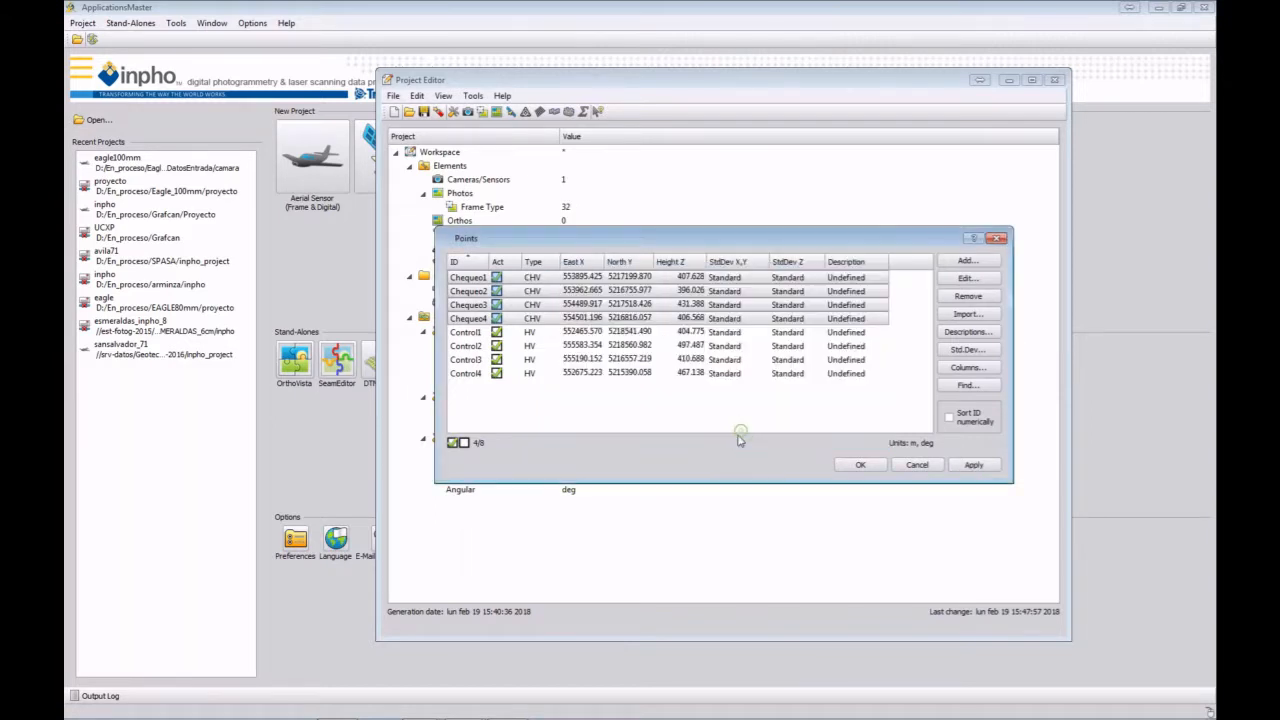
pyautogui.click(862, 466)
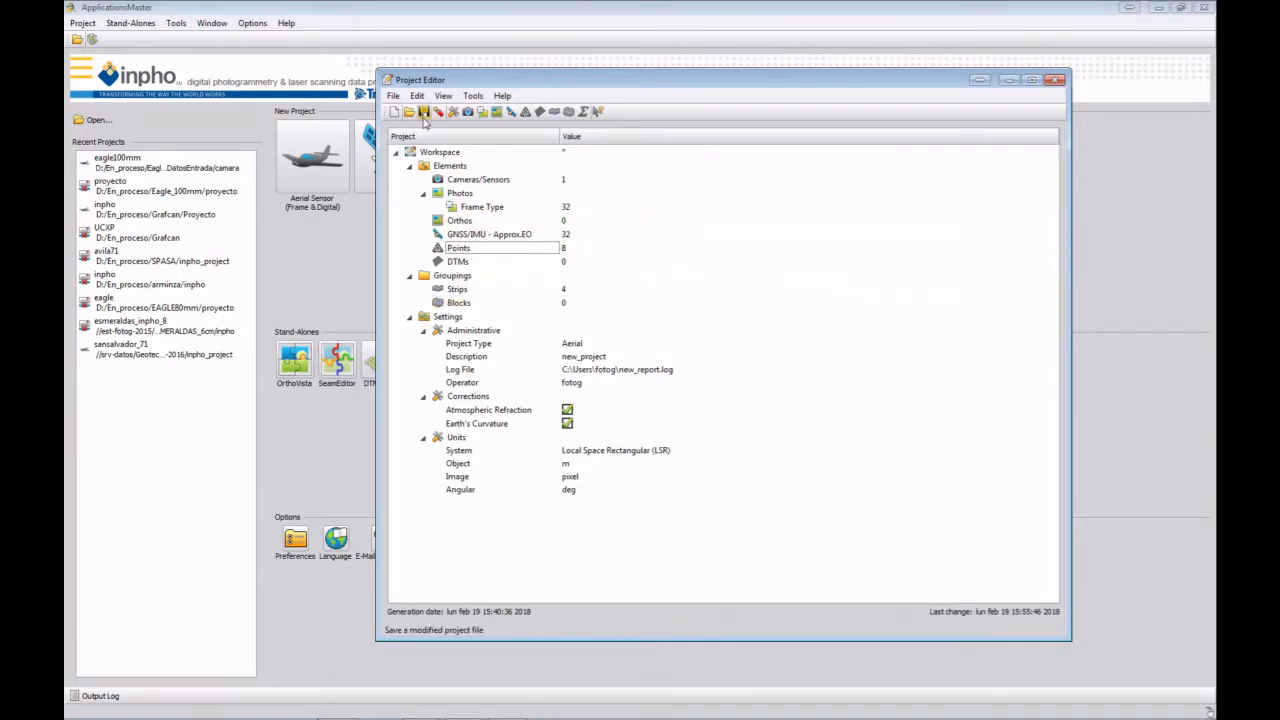
# Step: Start saving the project and create a folder named proyecto inside Eagle_100mm
pyautogui.click(424, 113)
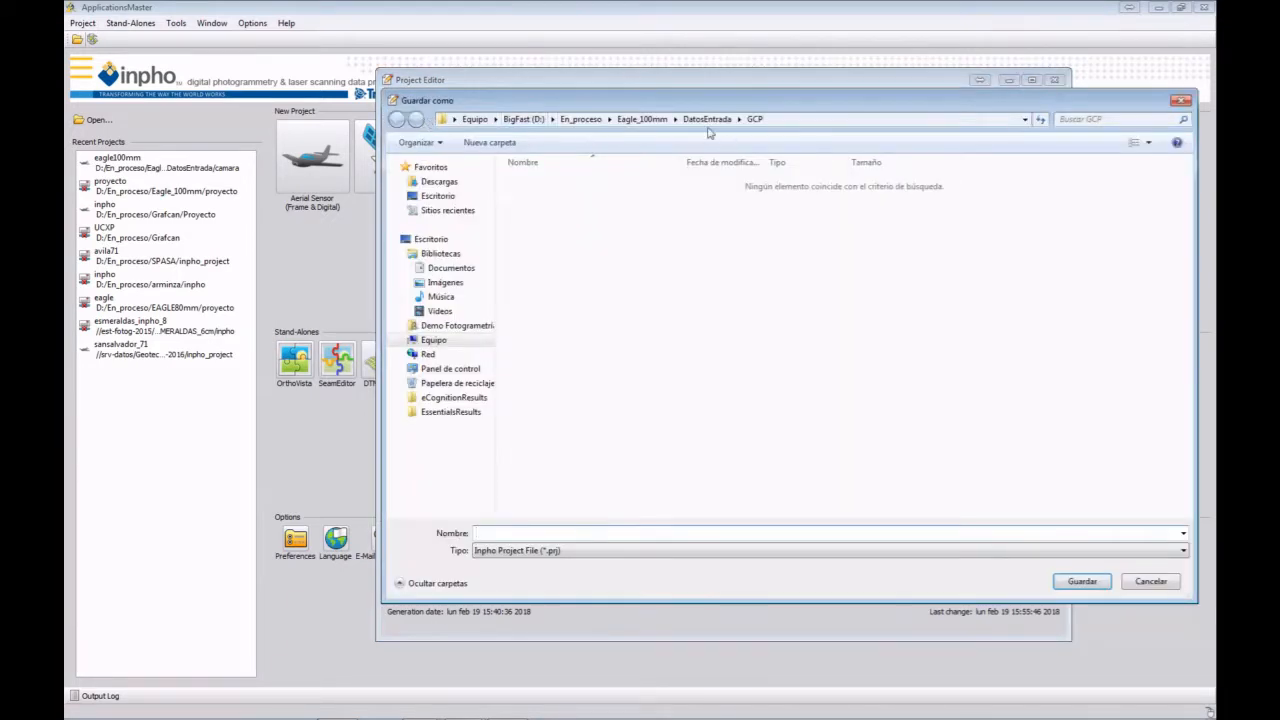
pyautogui.click(641, 119)
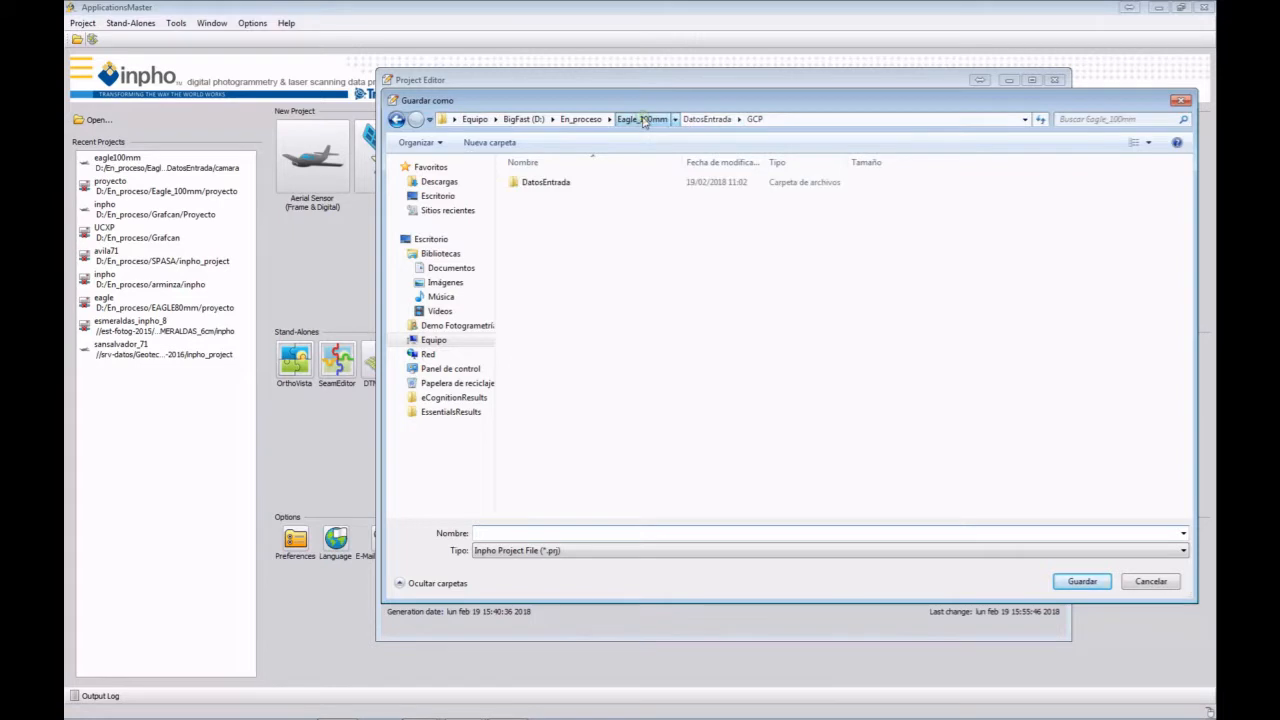
pyautogui.click(492, 143)
pyautogui.write('proyecto')
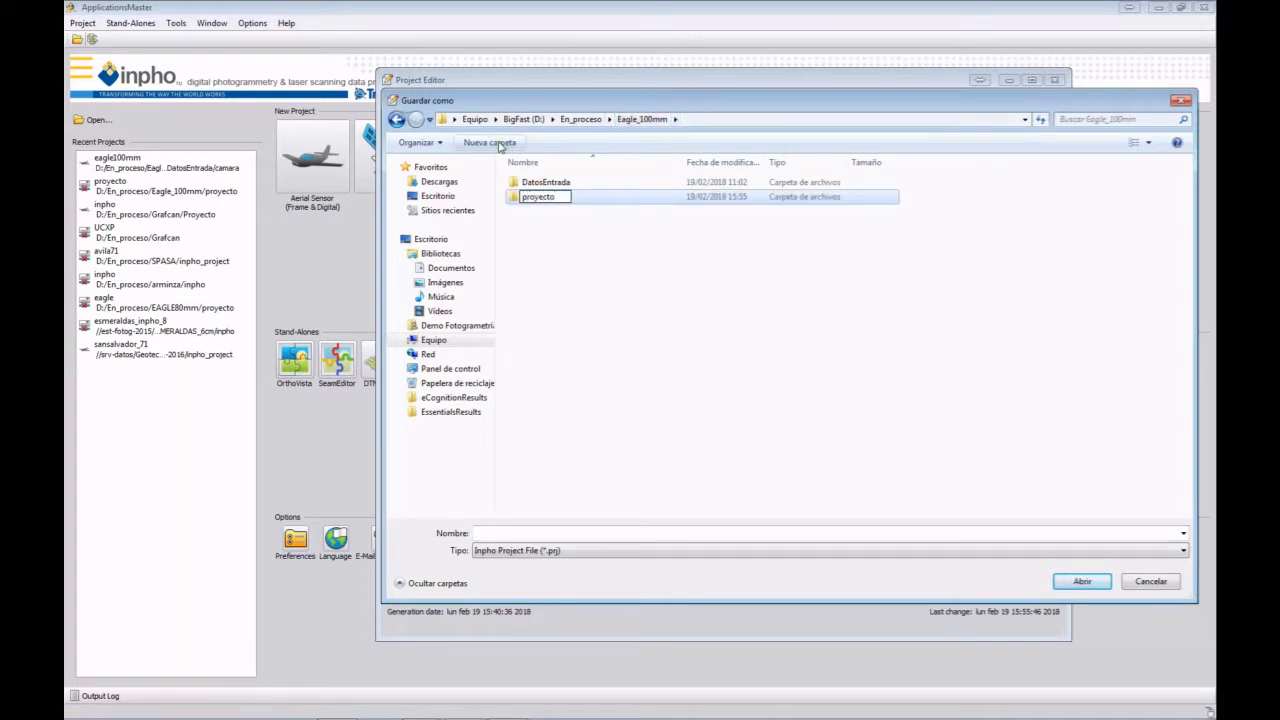
pyautogui.press('Return')
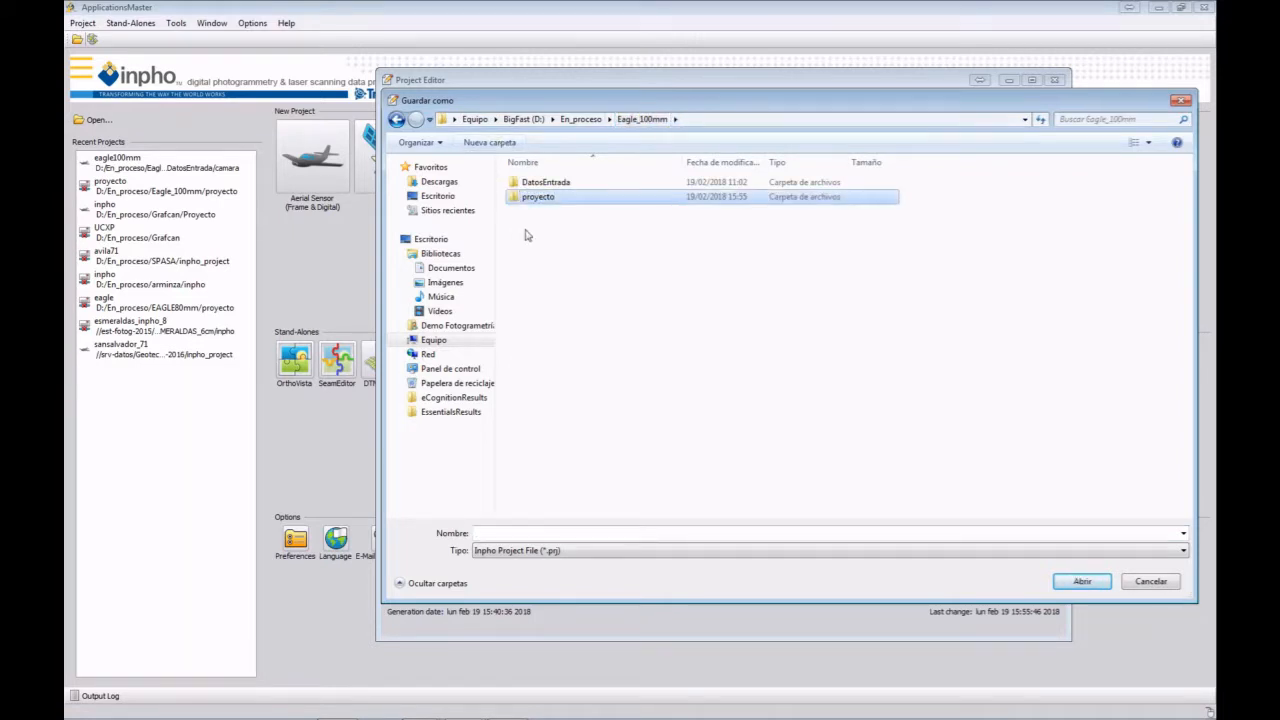
# Step: Save the project as demo in the proyecto folder
pyautogui.doubleClick(540, 198)
pyautogui.click(523, 534)
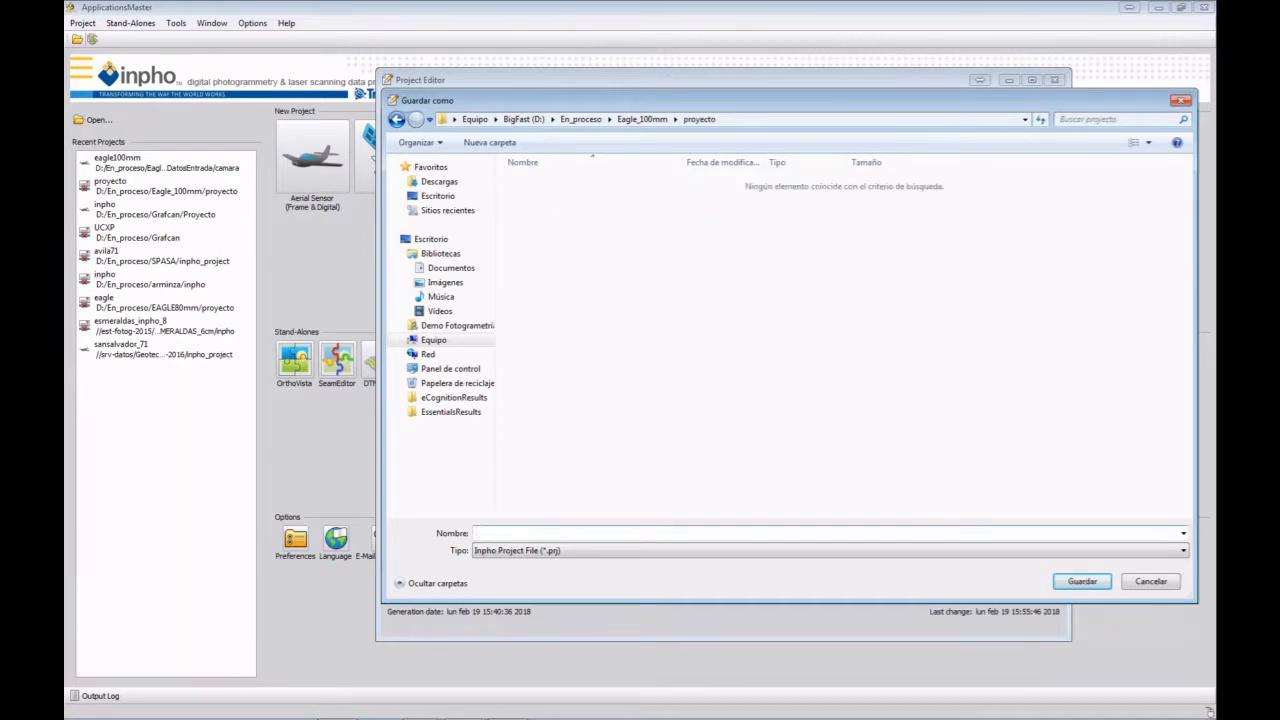
pyautogui.write('demo')
pyautogui.press('Return')
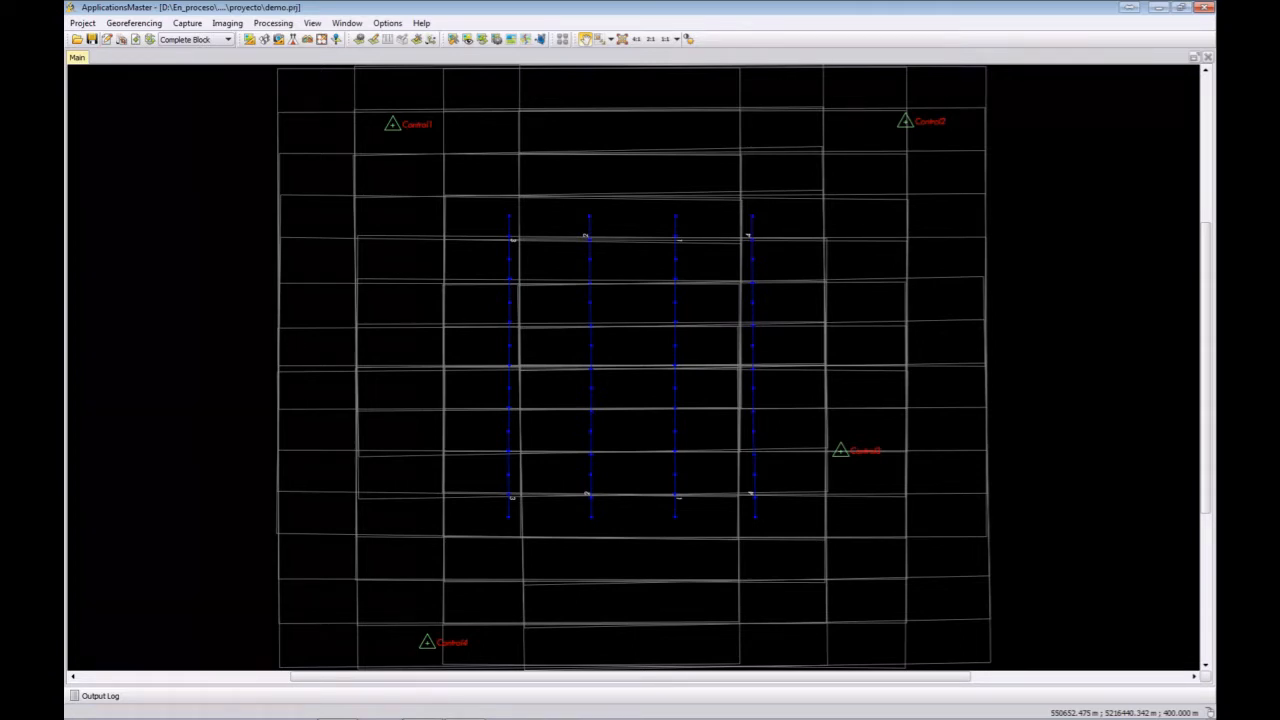
# Step: Open Image Commander for the project and enlarge it to check the images' overviews, depth, channels and tiling
pyautogui.click(455, 42)
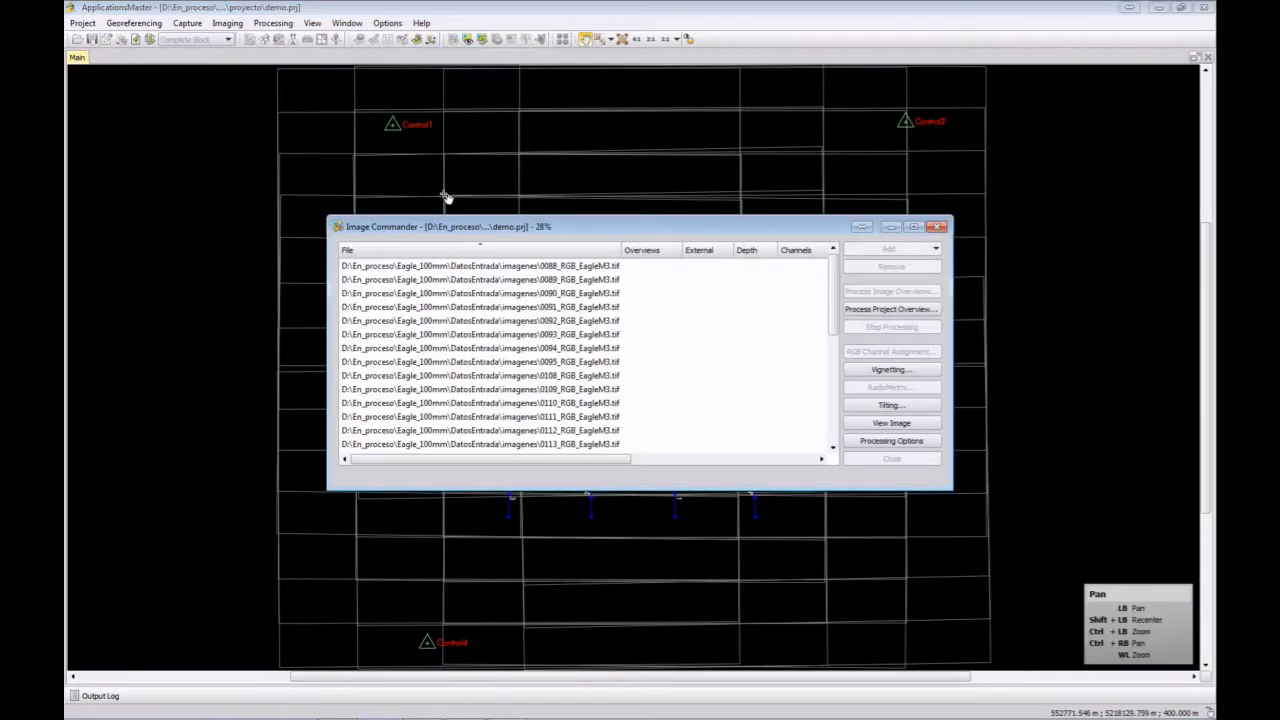
pyautogui.click(652, 320)
pyautogui.click(658, 266)
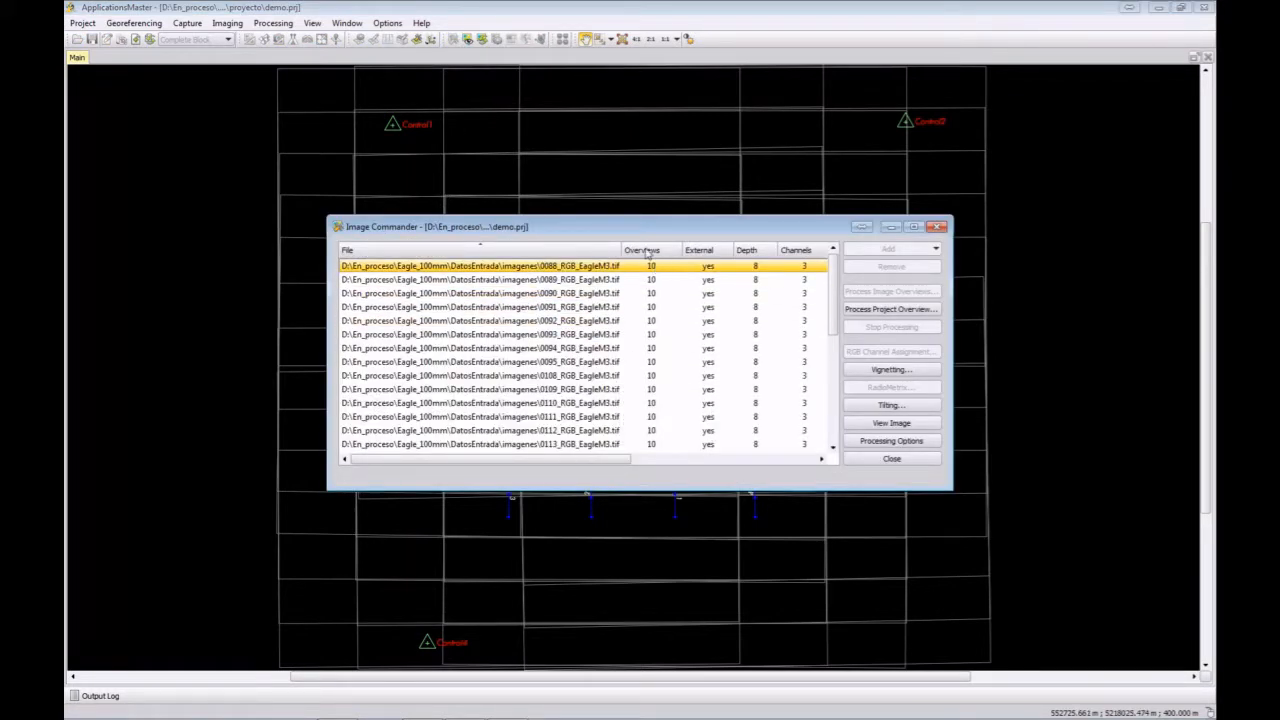
pyautogui.moveTo(637, 227); pyautogui.dragTo(561, 213)
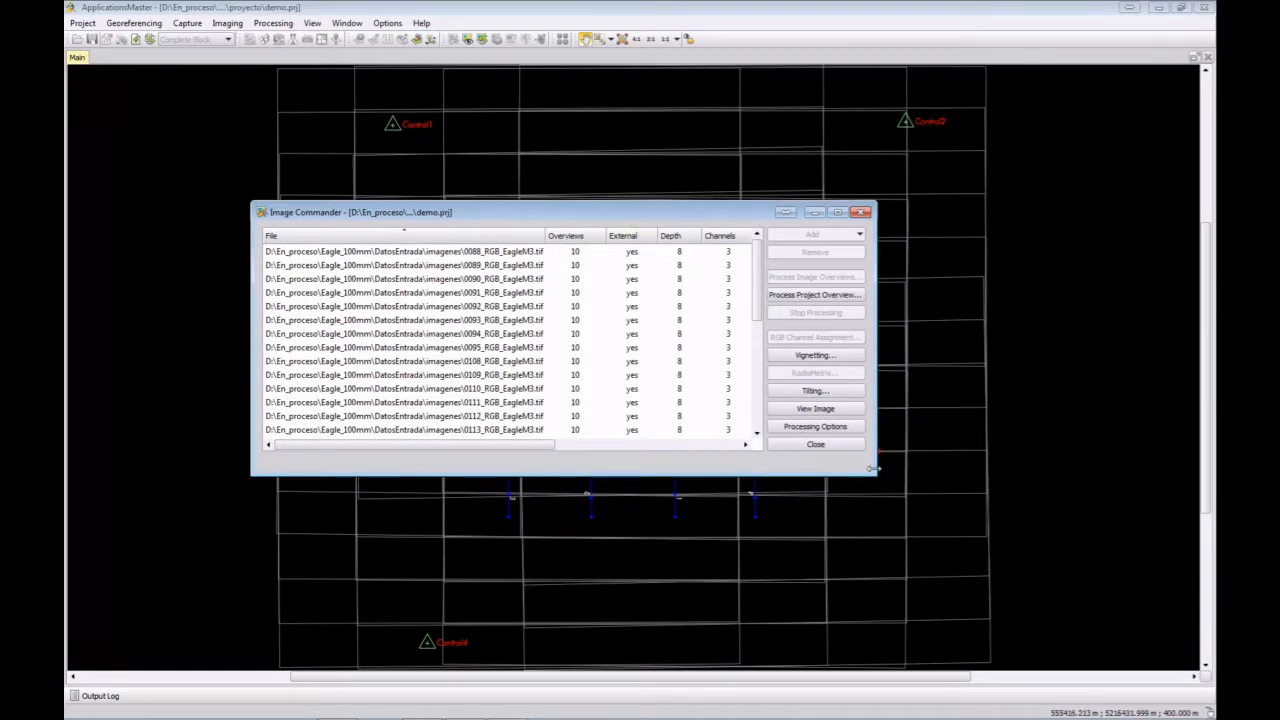
pyautogui.moveTo(875, 473); pyautogui.dragTo(1036, 560)
pyautogui.click(575, 333)
pyautogui.click(567, 257)
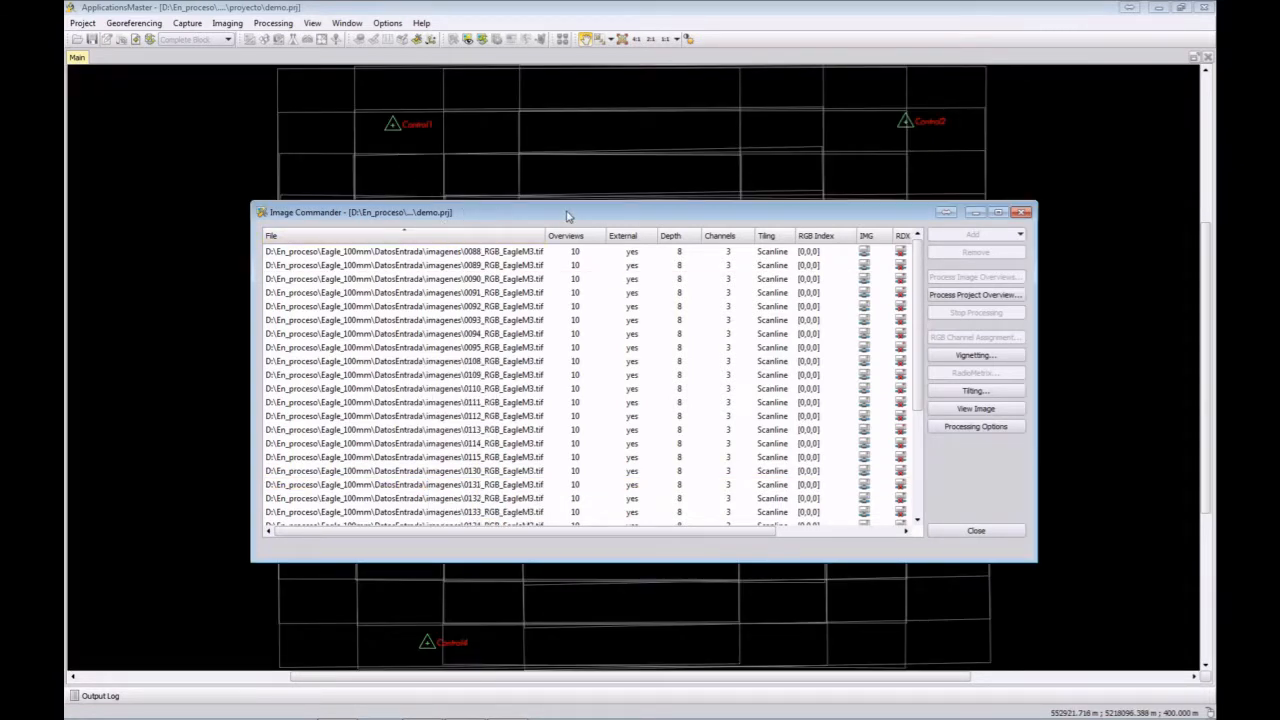
# Step: Generate the project overview with pixel size 0.9, JPEG quality factor 85 and bicubic resampling, and close Image Commander
pyautogui.click(1010, 296)
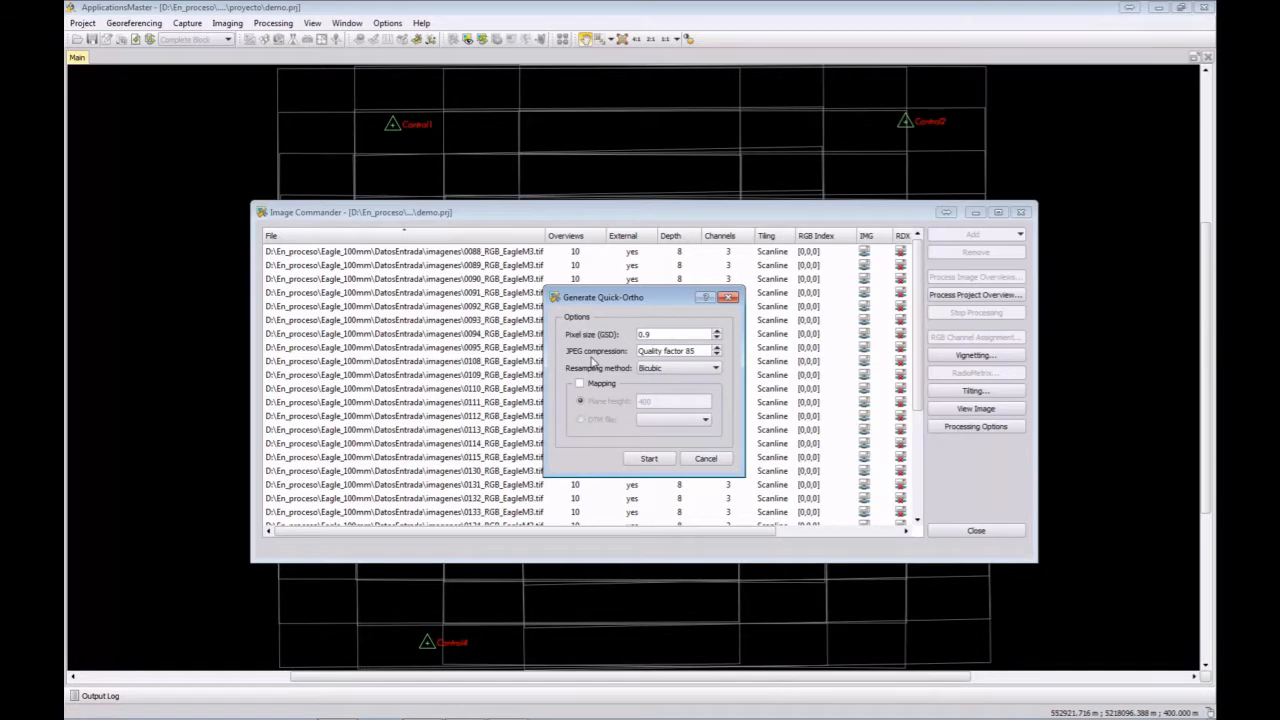
pyautogui.click(648, 459)
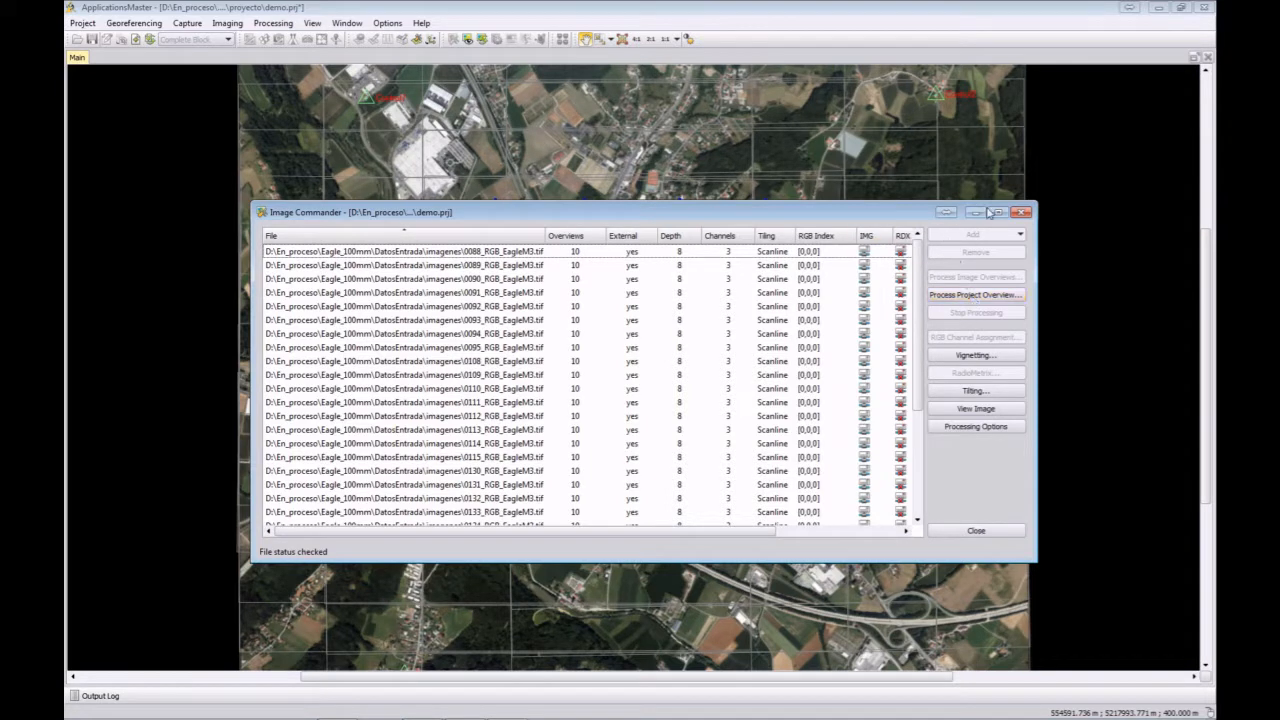
pyautogui.click(1021, 212)
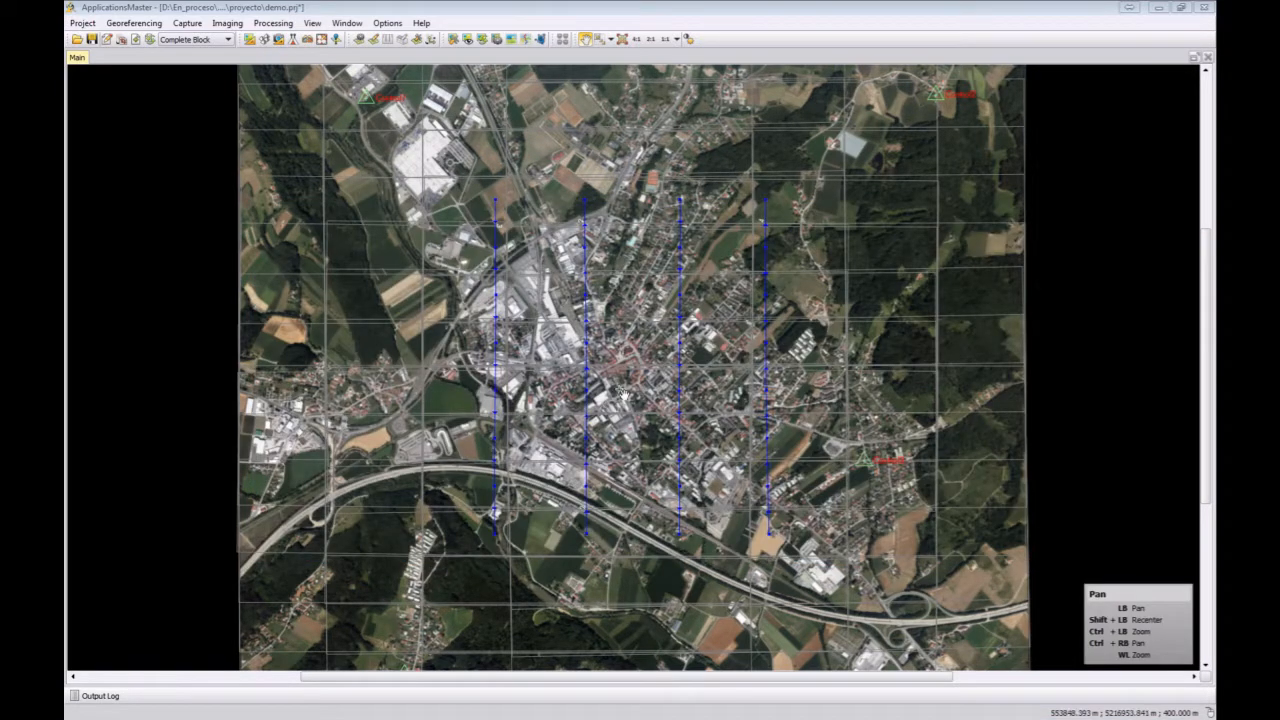
# Step: Inspect the project overview in detail around the town centre and across the whole block
pyautogui.scroll(5, 624, 392)
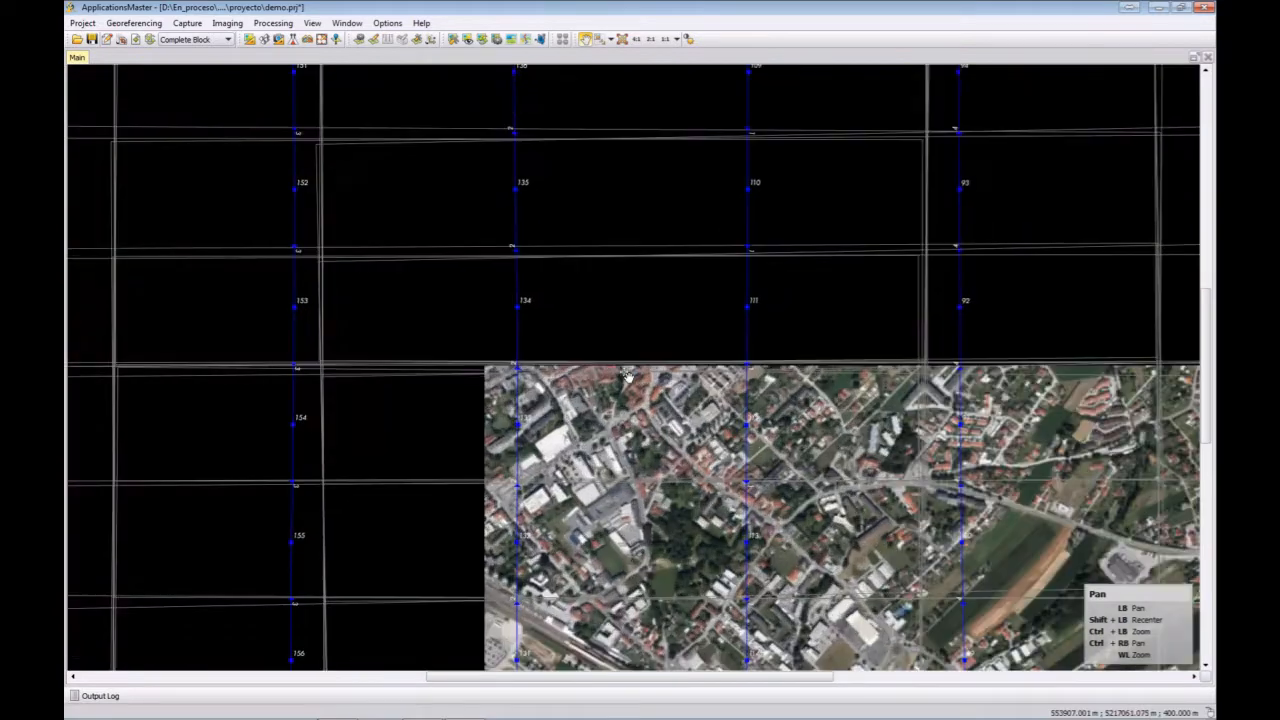
pyautogui.scroll(3, 627, 376)
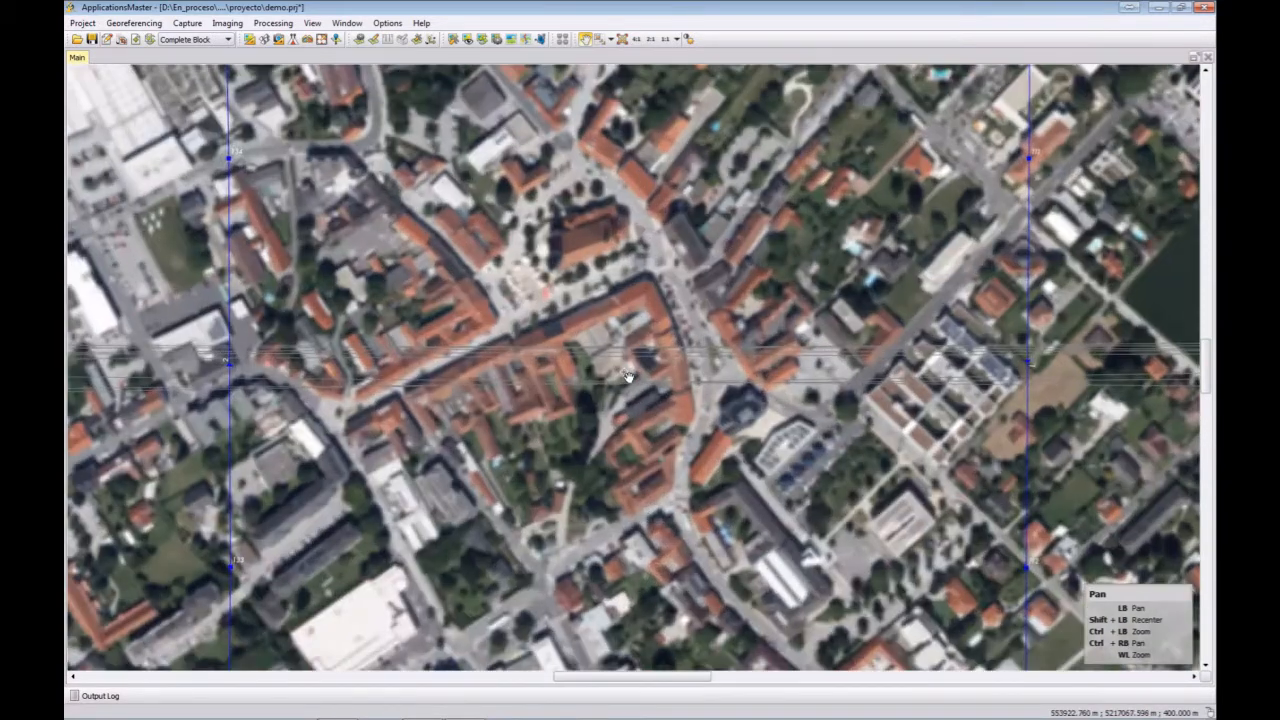
pyautogui.scroll(2, 627, 376)
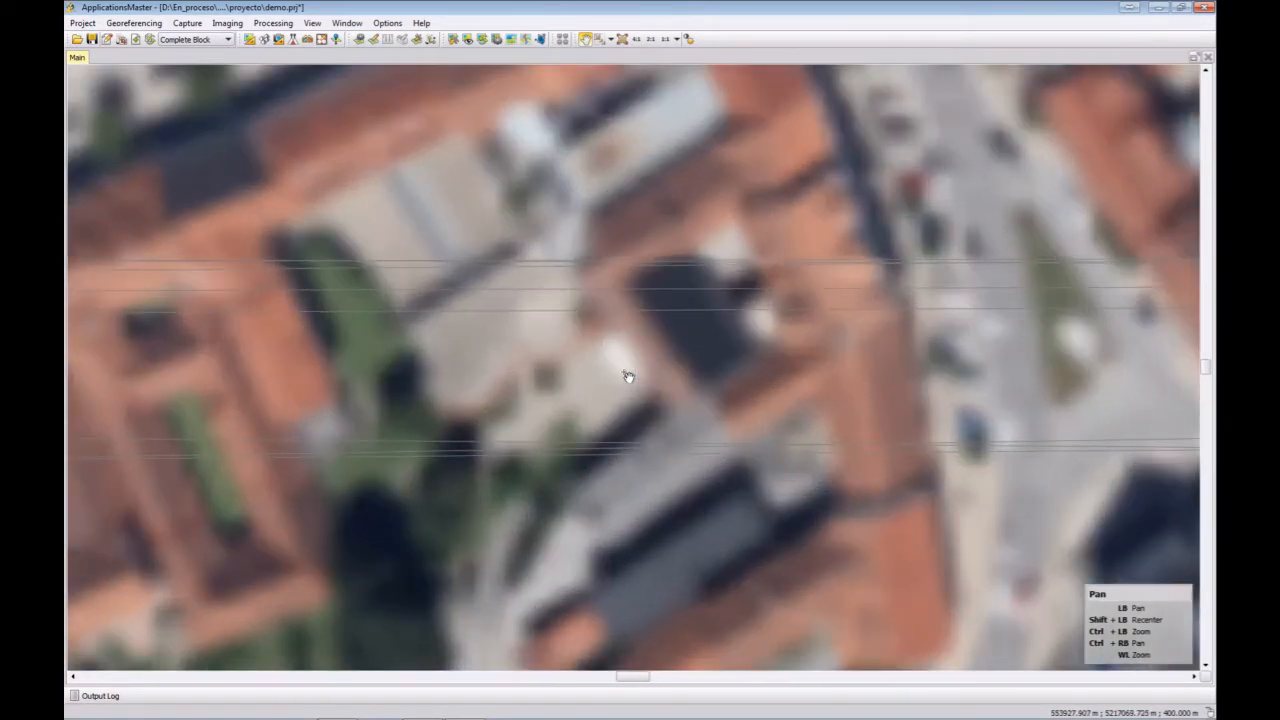
pyautogui.scroll(-5, 627, 376)
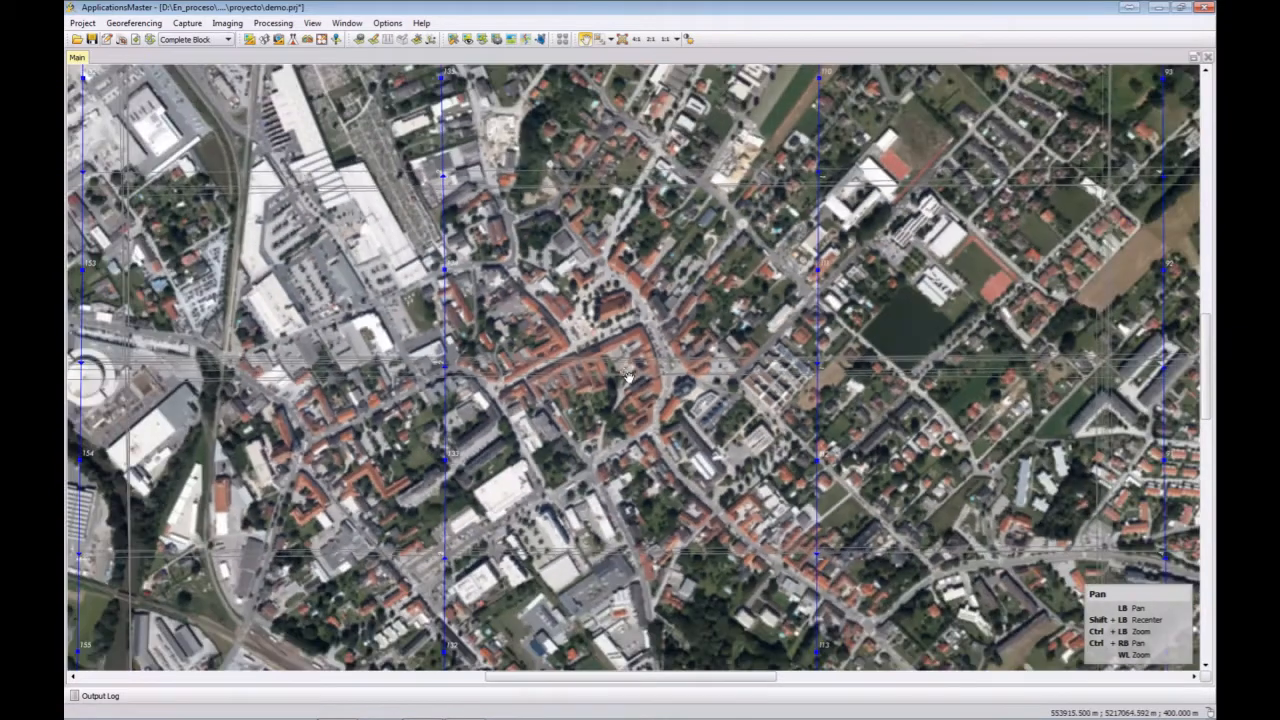
pyautogui.scroll(-4, 627, 376)
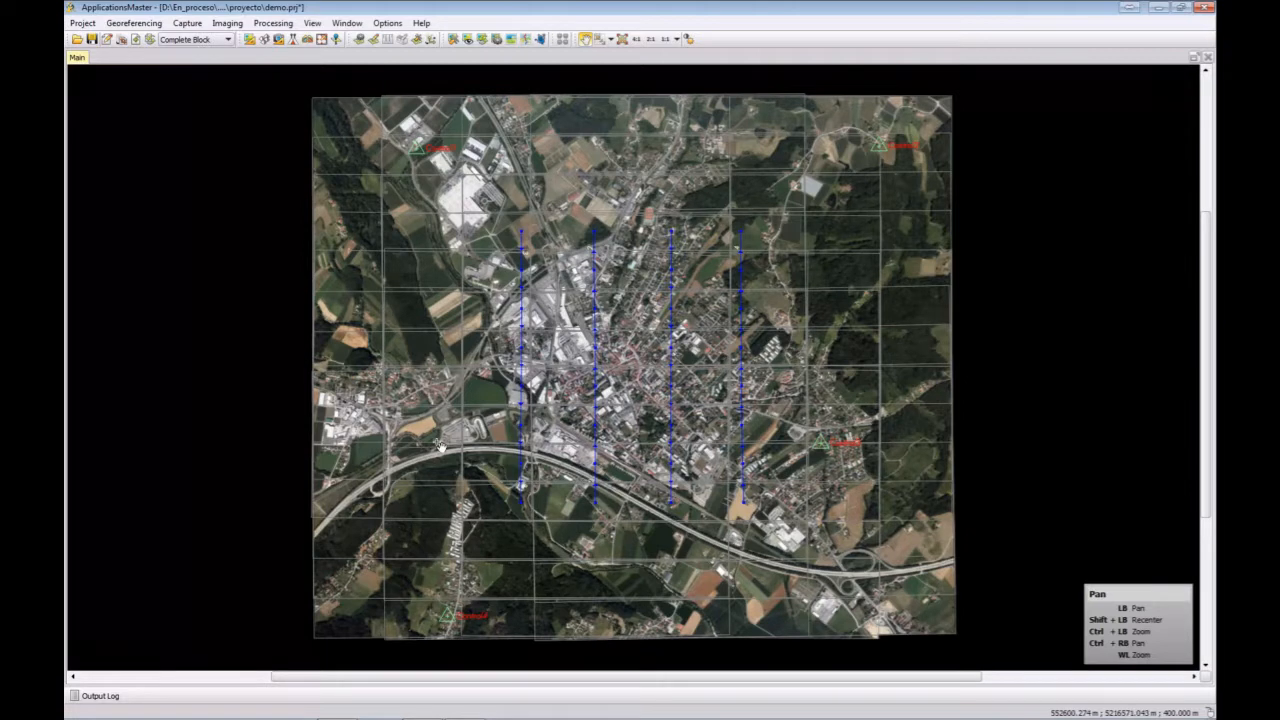
# Step: Open MATCH-AT's Multi Photo Measurement for the project and show the whole block
pyautogui.click(140, 23)
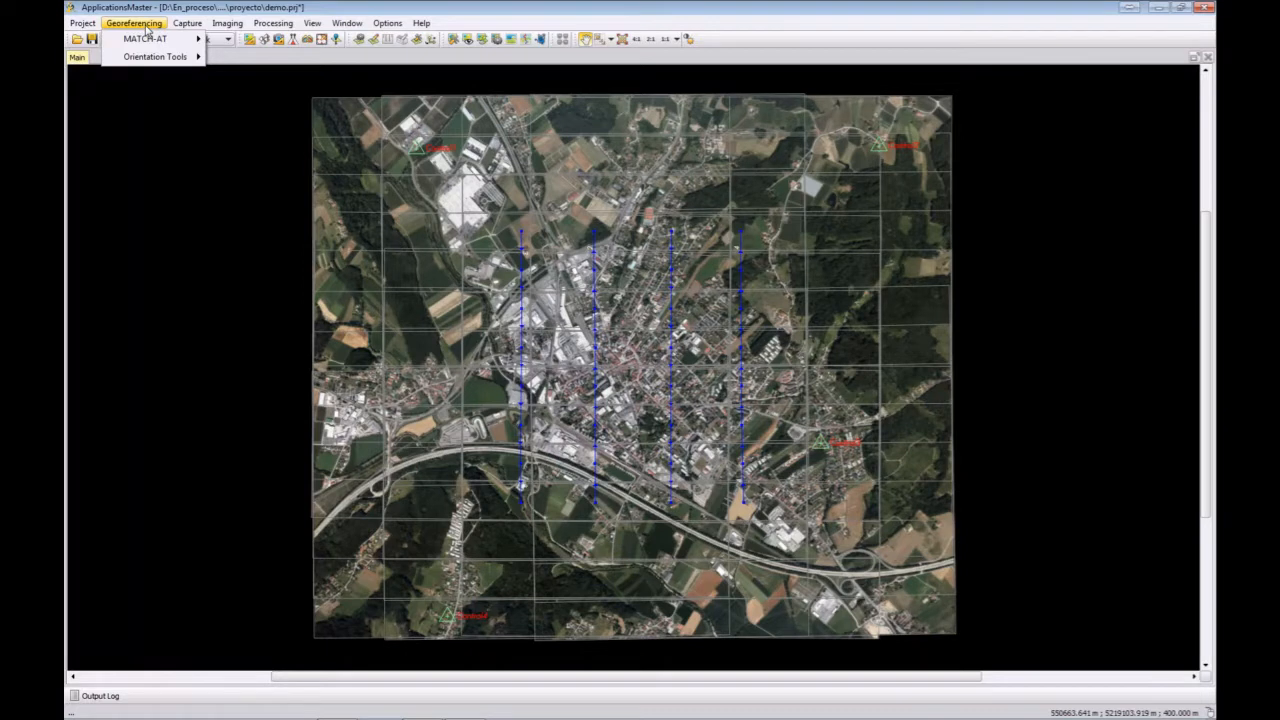
pyautogui.moveTo(148, 39)
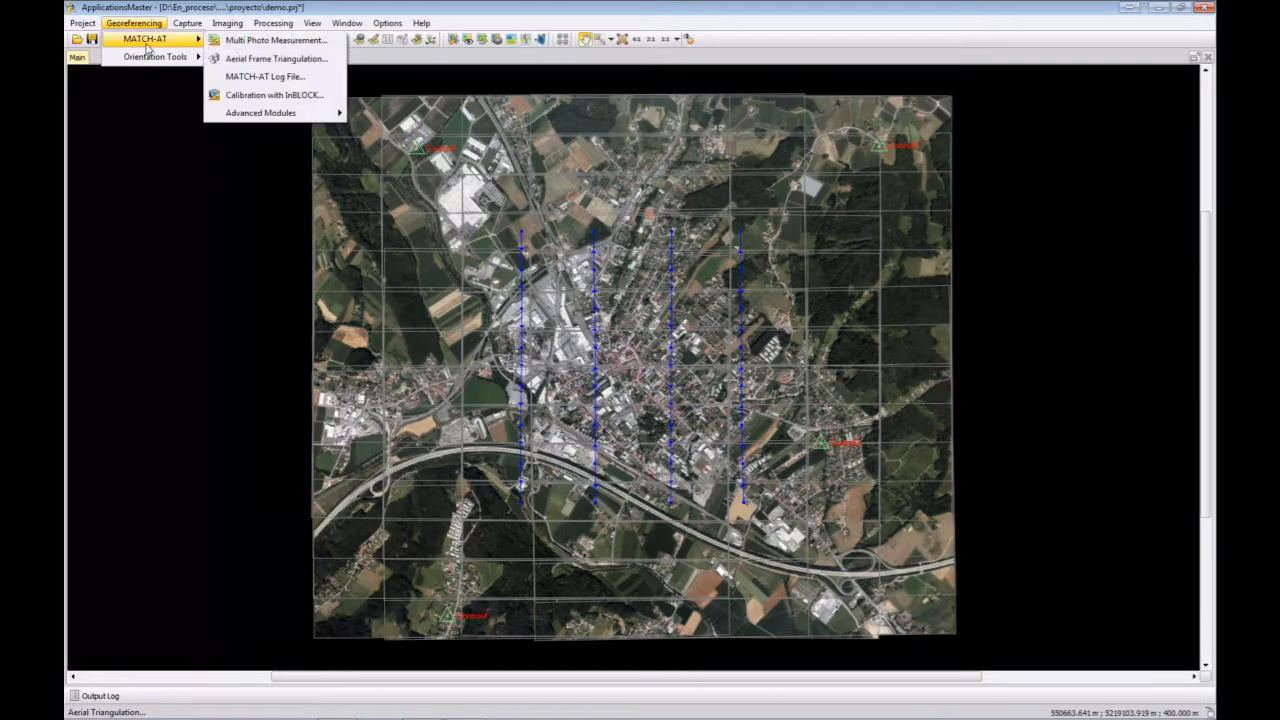
pyautogui.click(288, 41)
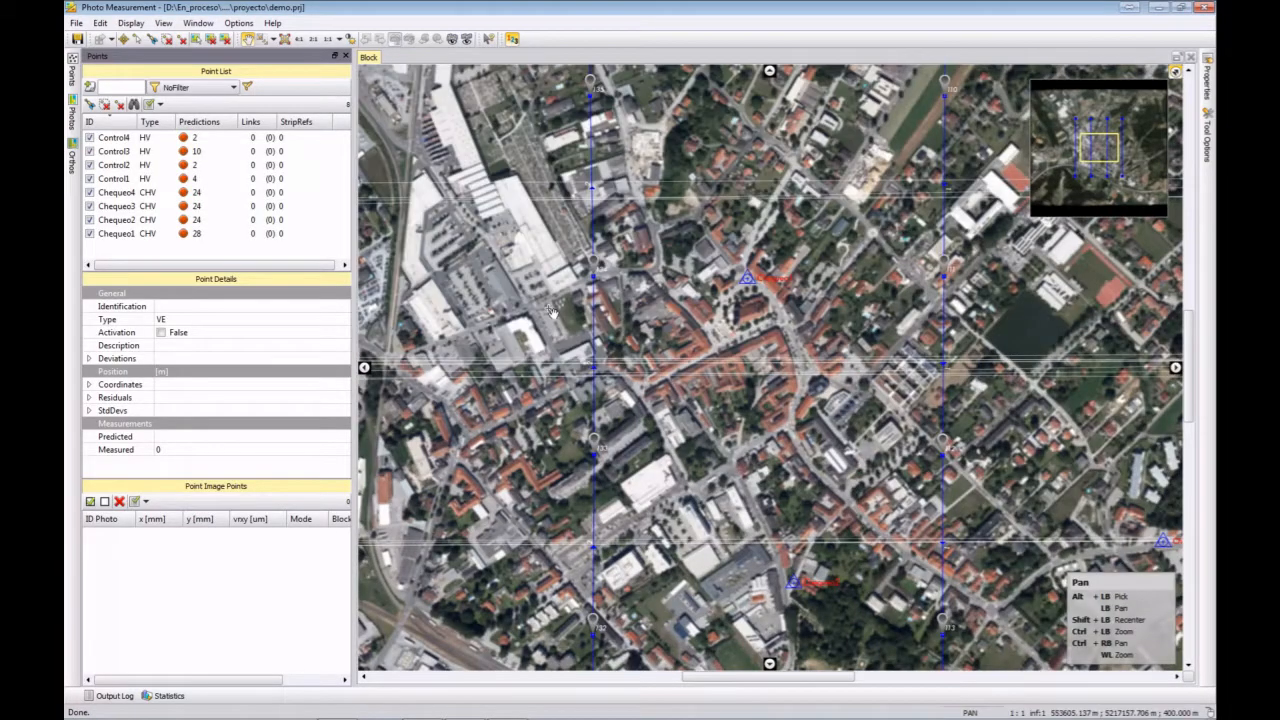
pyautogui.scroll(-2, 627, 317)
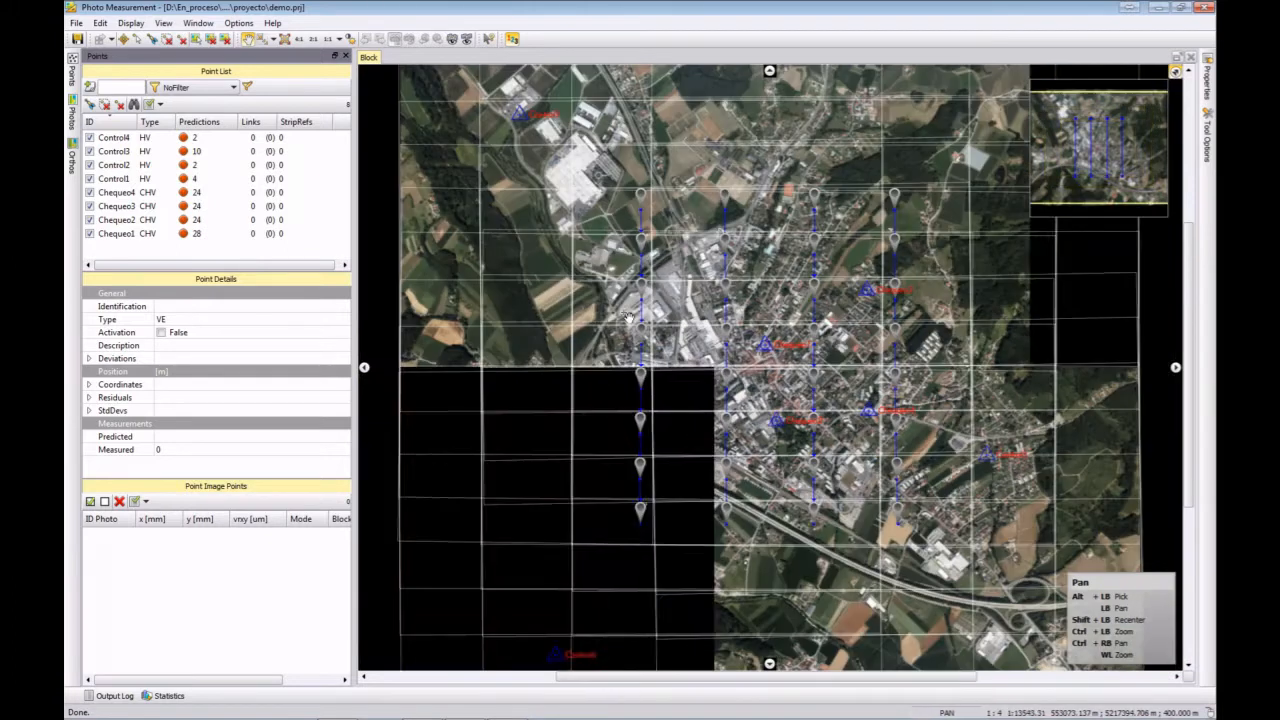
pyautogui.scroll(-1, 627, 317)
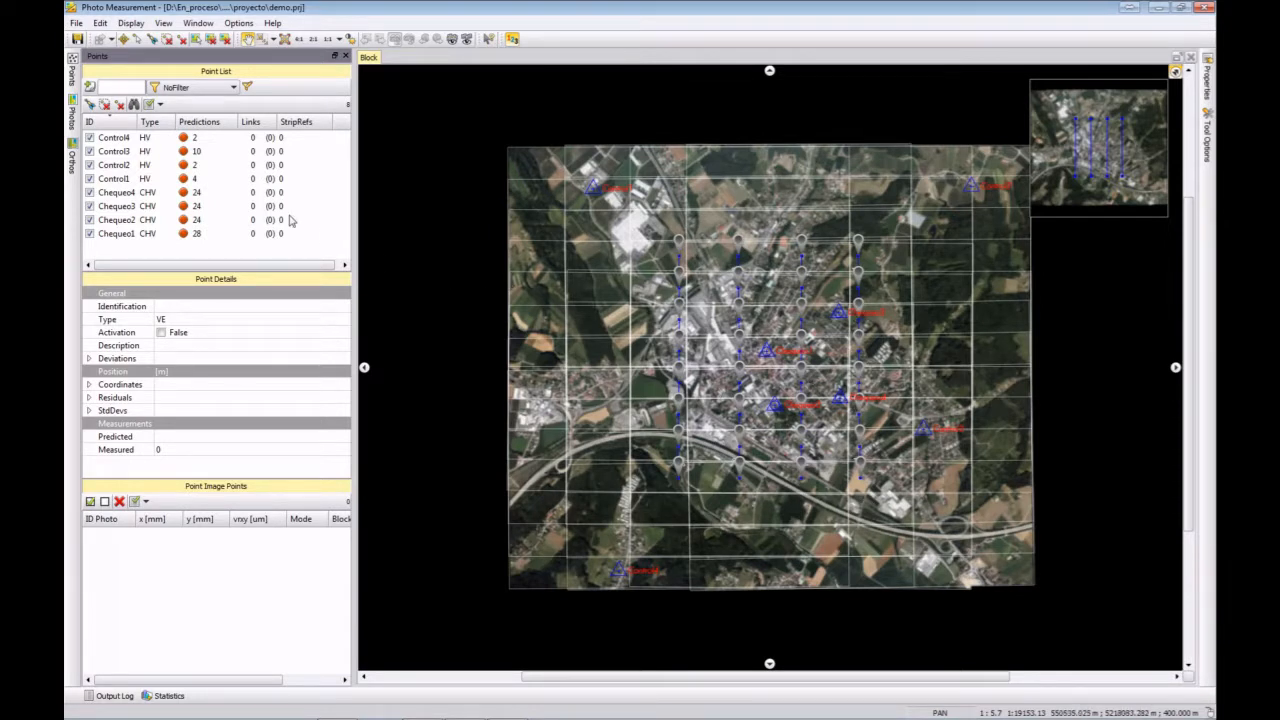
# Step: Review the types of the control and check points in the point list
pyautogui.click(73, 80)
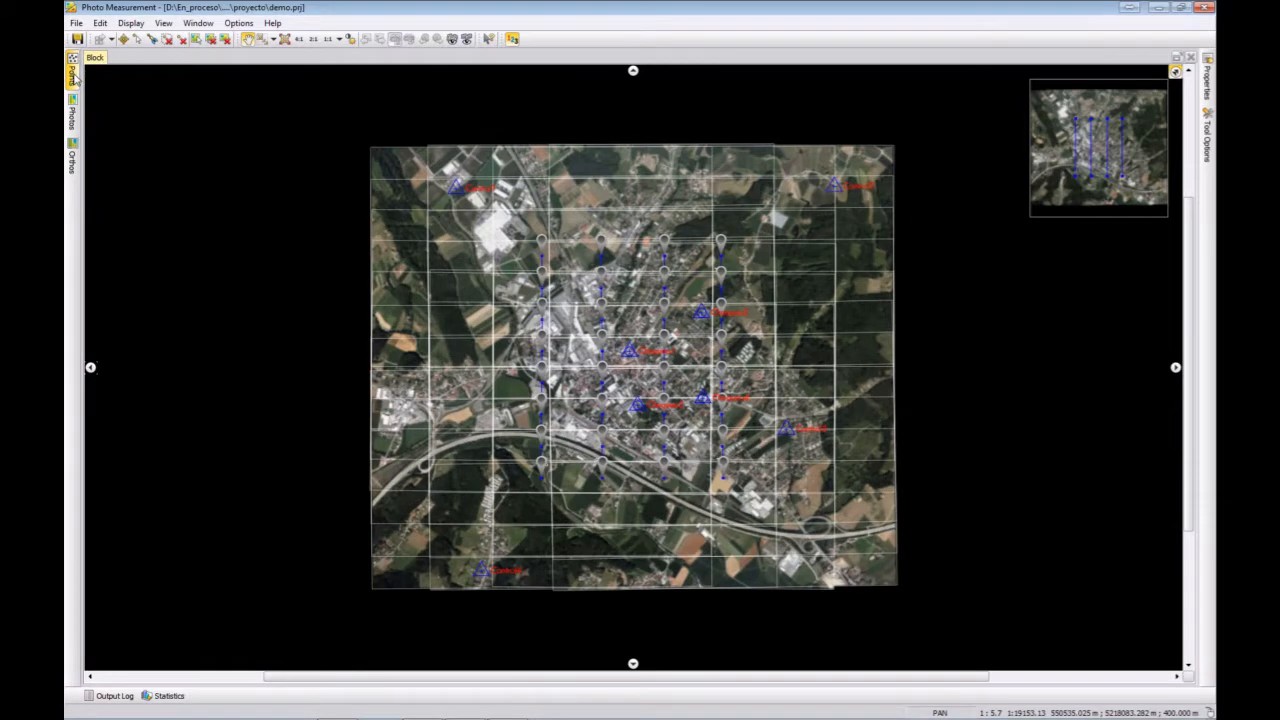
pyautogui.click(73, 80)
pyautogui.click(145, 137)
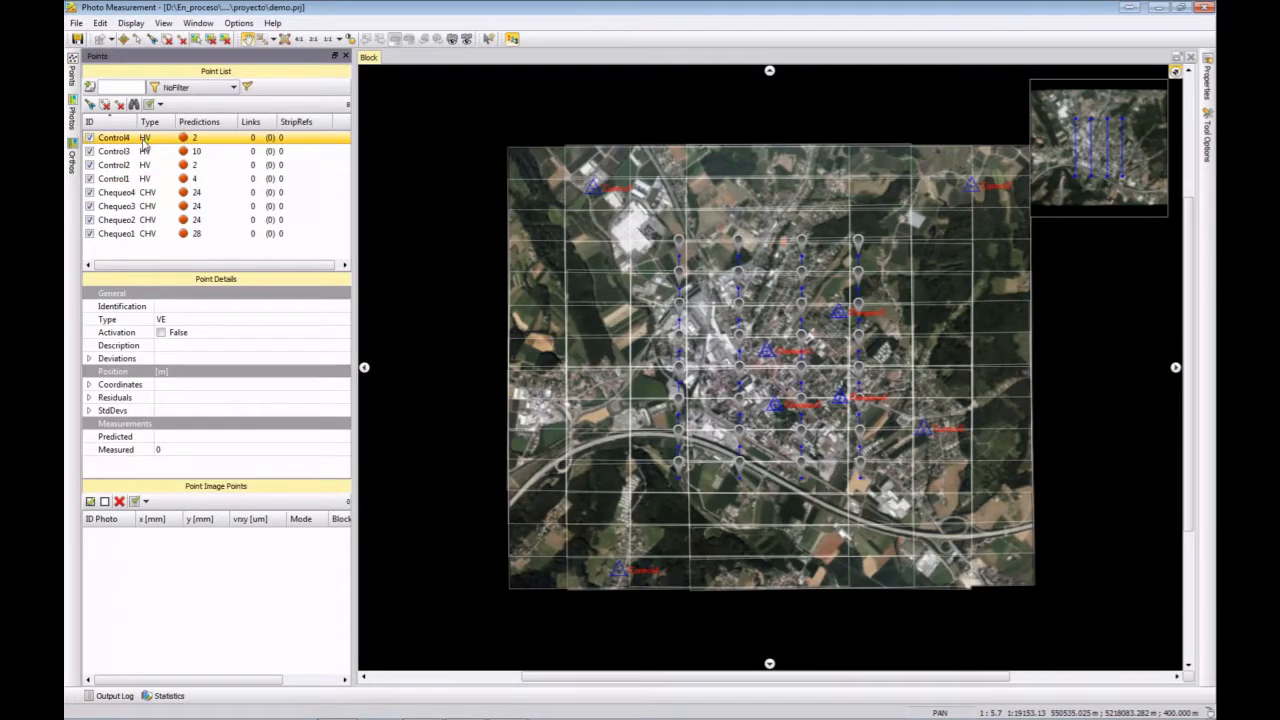
pyautogui.moveTo(145, 142); pyautogui.dragTo(148, 192)
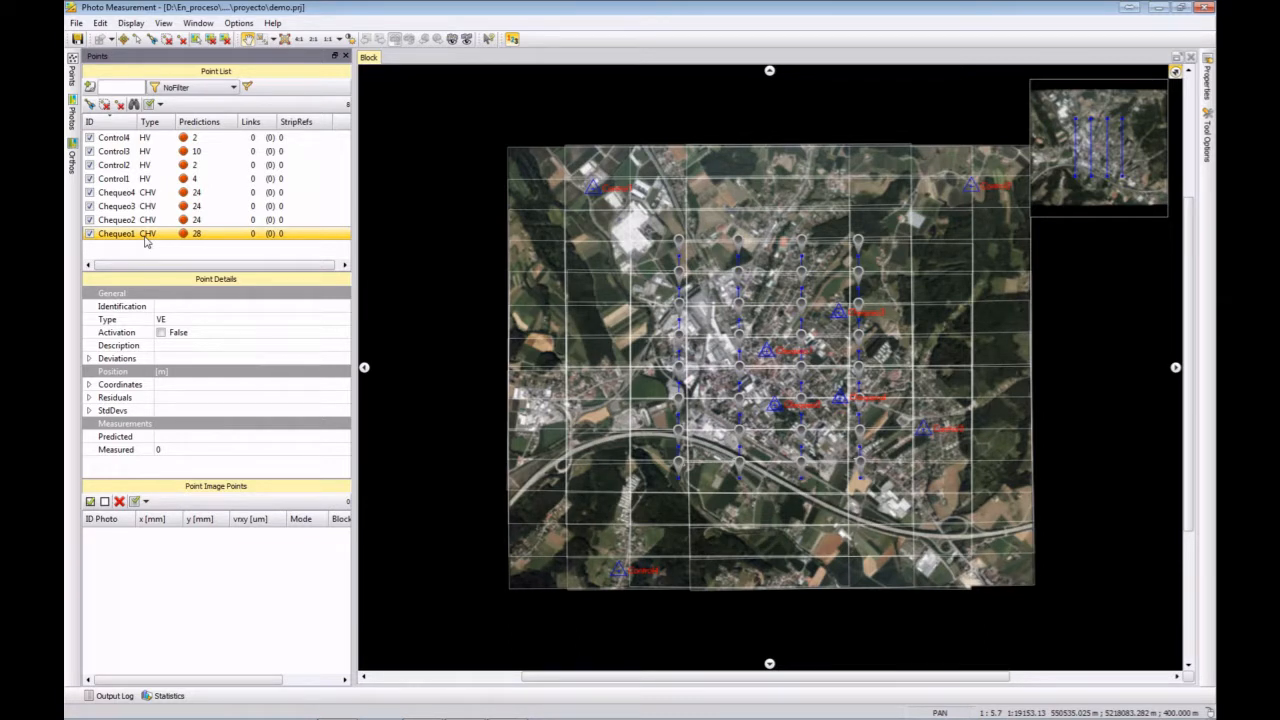
# Step: Measure control point Control4 on its round mark on the road in images 130 and 157
pyautogui.doubleClick(118, 138)
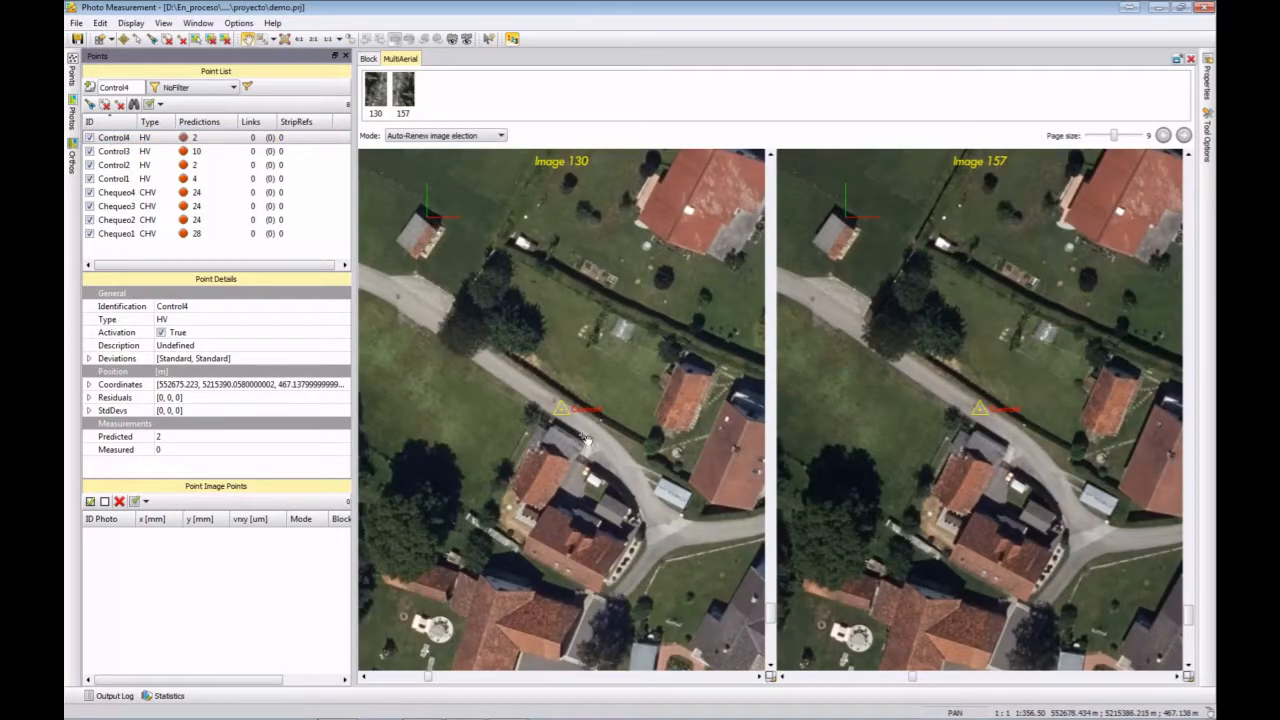
pyautogui.scroll(4, 590, 448)
pyautogui.scroll(4, 941, 427)
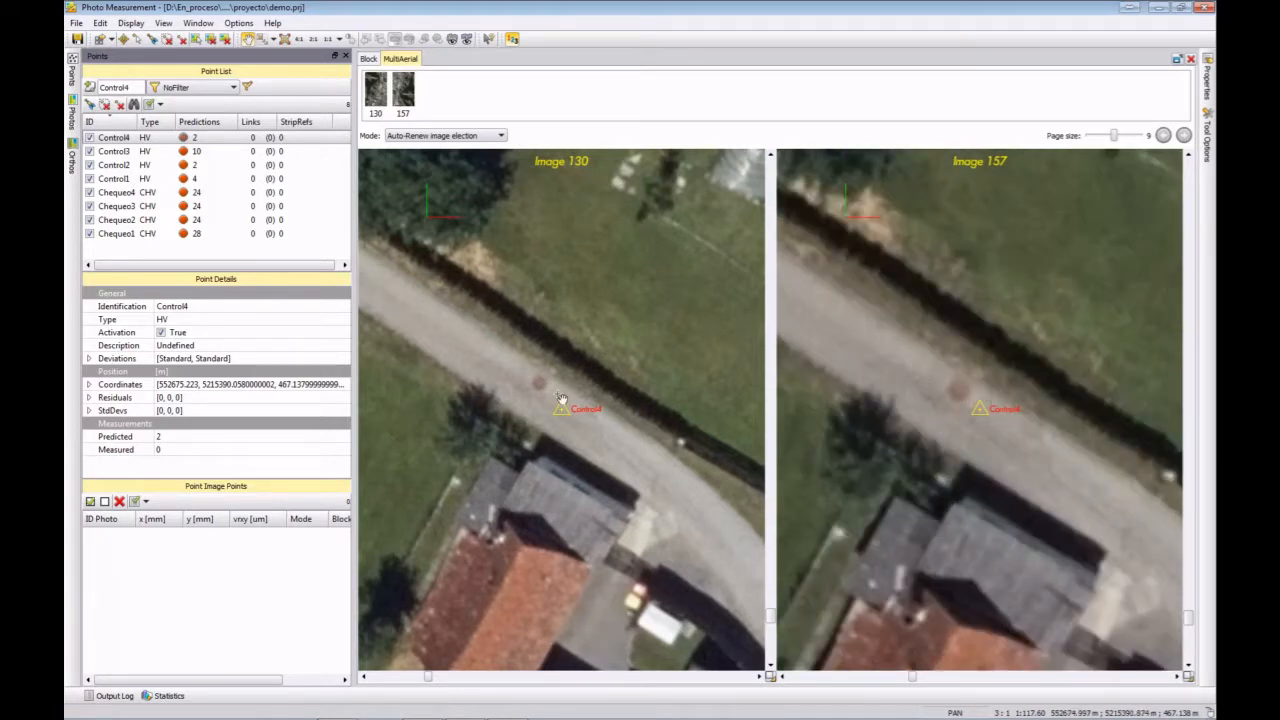
pyautogui.scroll(2, 562, 398)
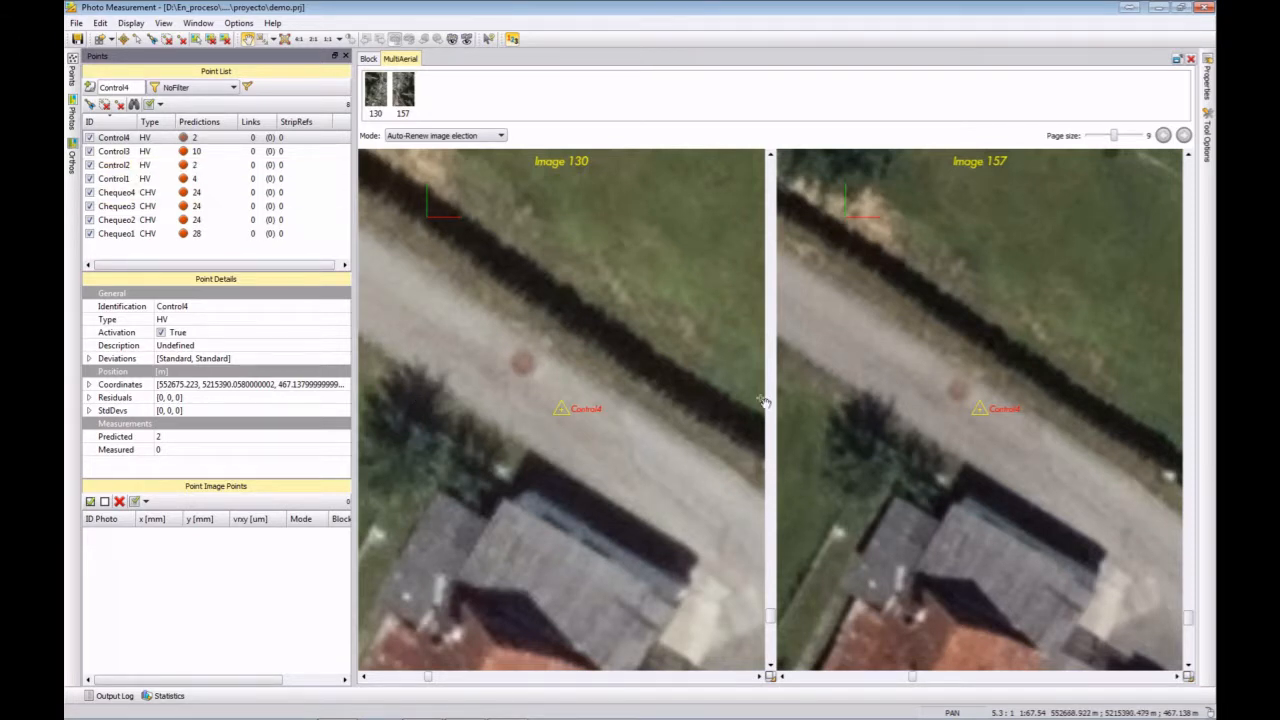
pyautogui.click(123, 39)
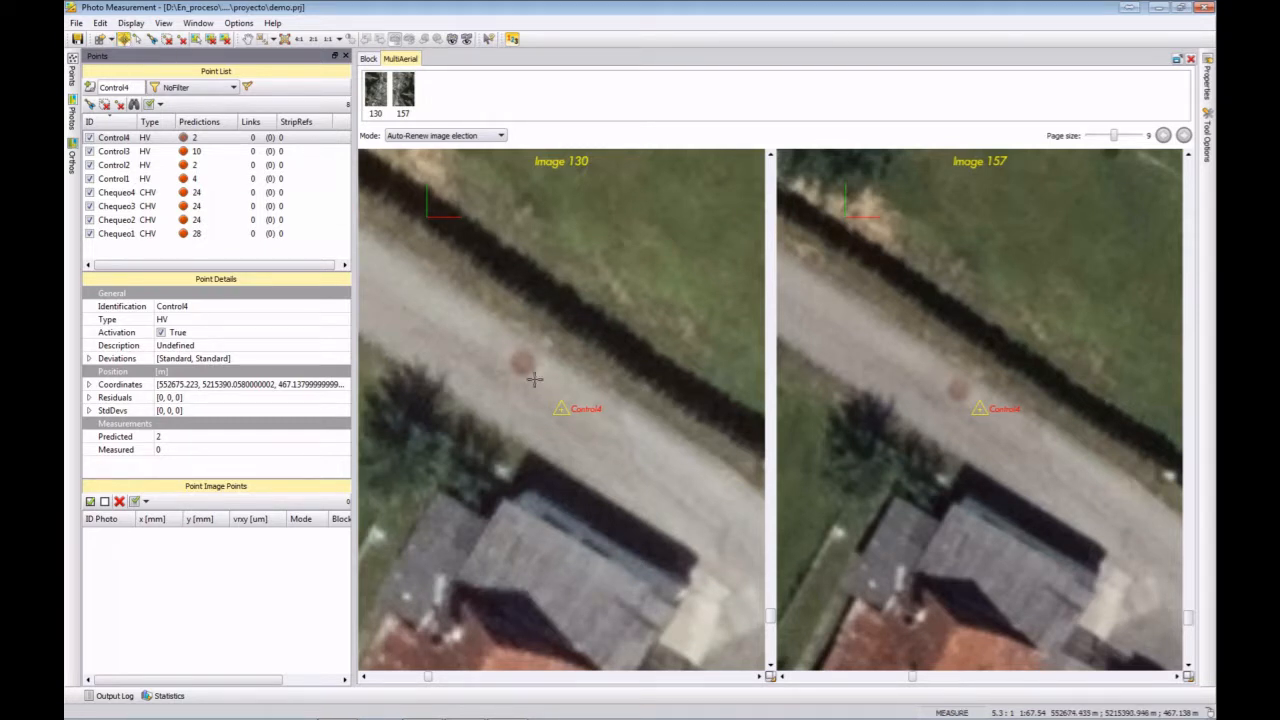
pyautogui.click(521, 361)
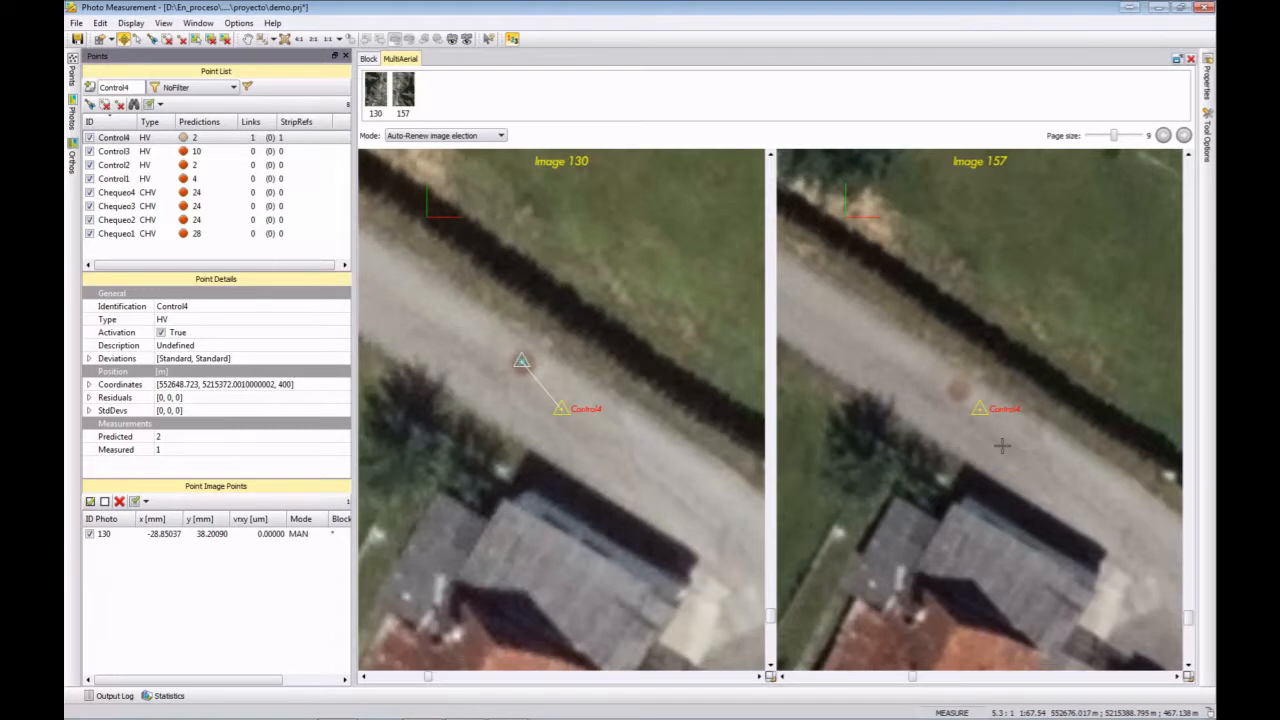
pyautogui.click(956, 390)
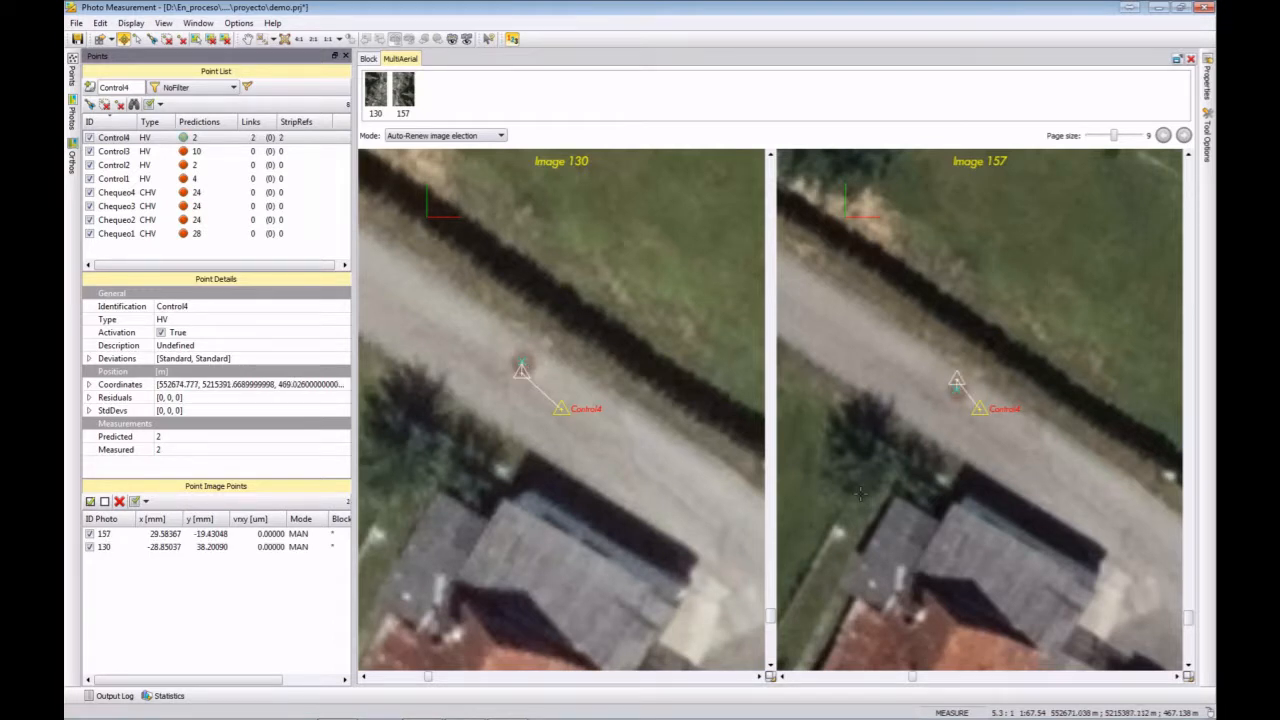
# Step: Measure control point Control3 manually on its round road mark in images 111 to 115 and 88 to 91
pyautogui.click(118, 151)
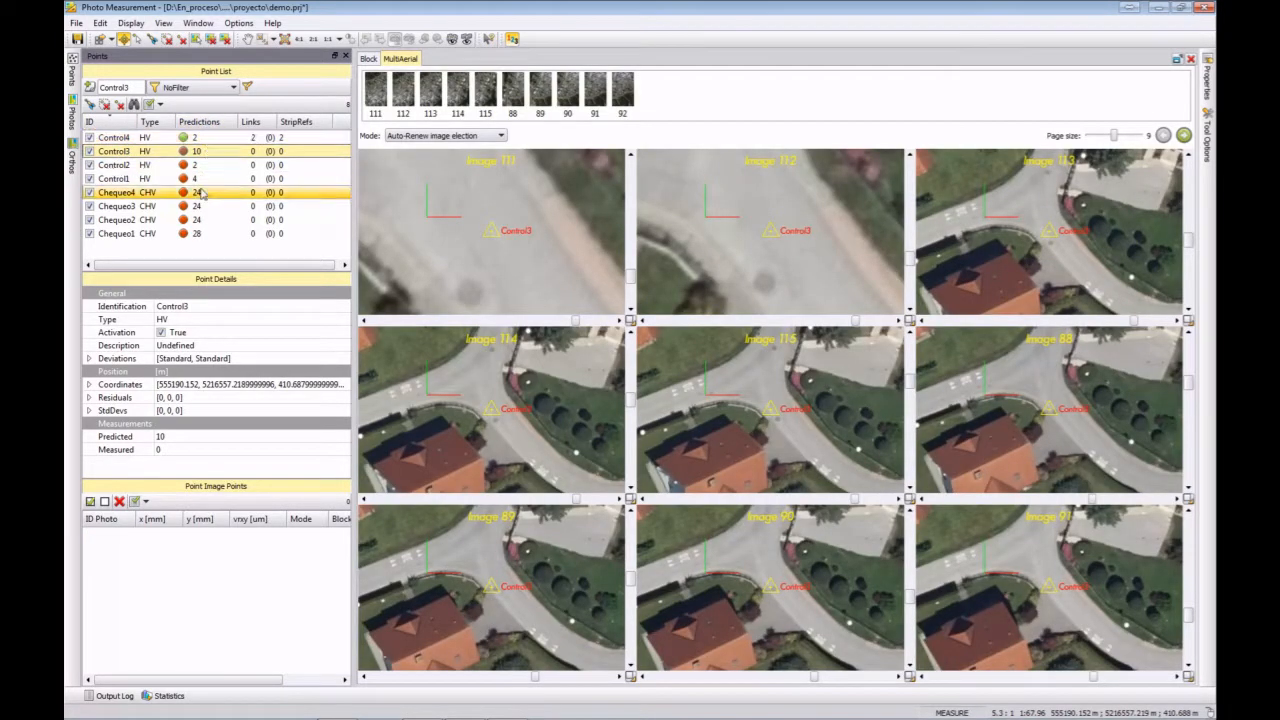
pyautogui.click(468, 292)
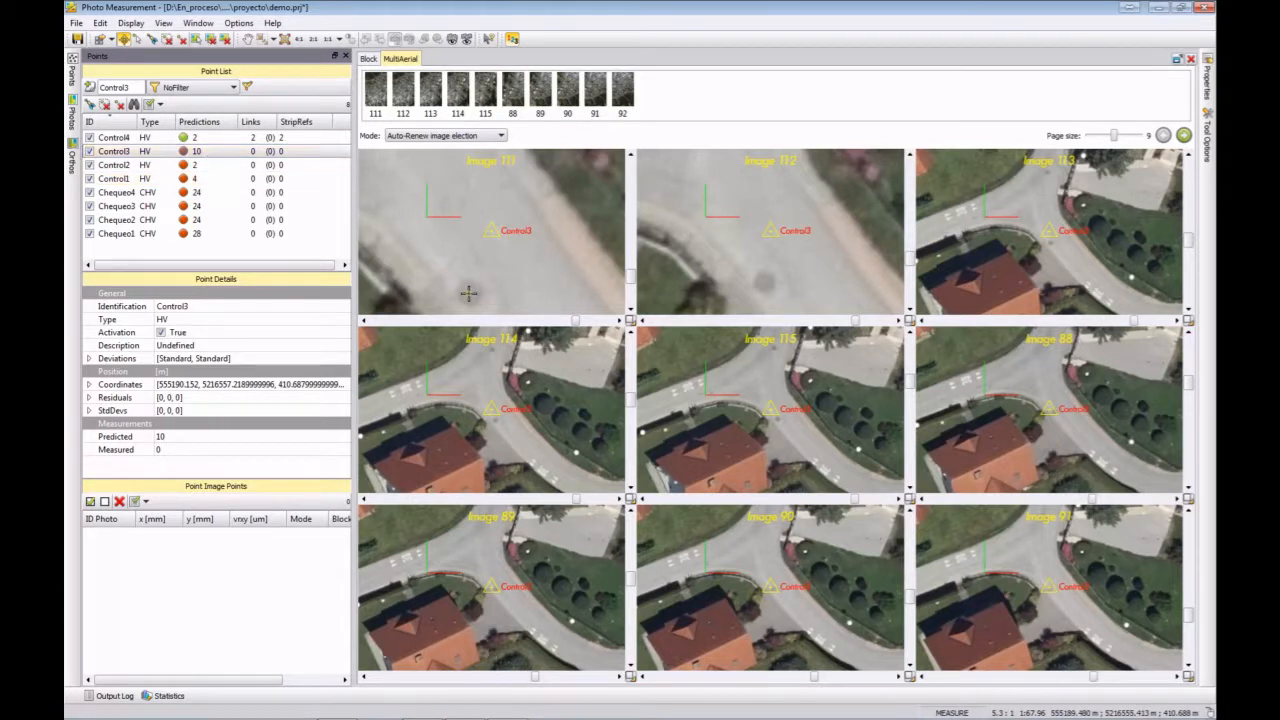
pyautogui.click(762, 280)
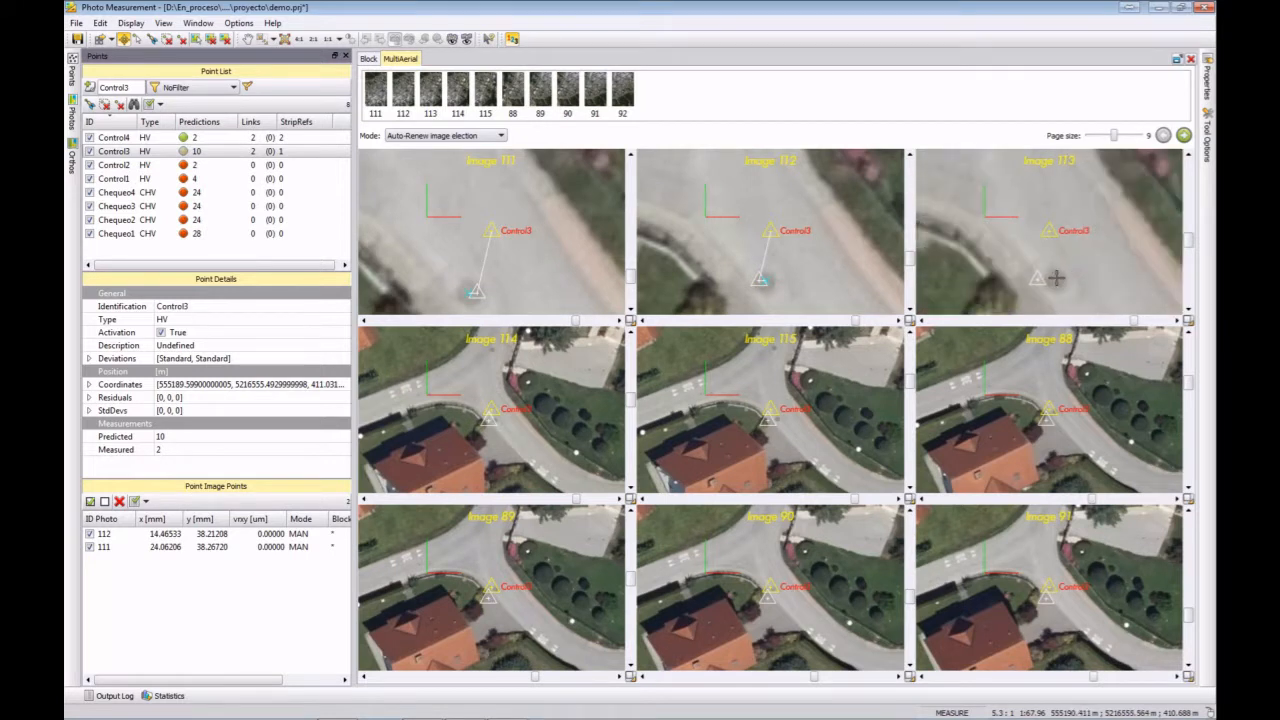
pyautogui.click(1055, 278)
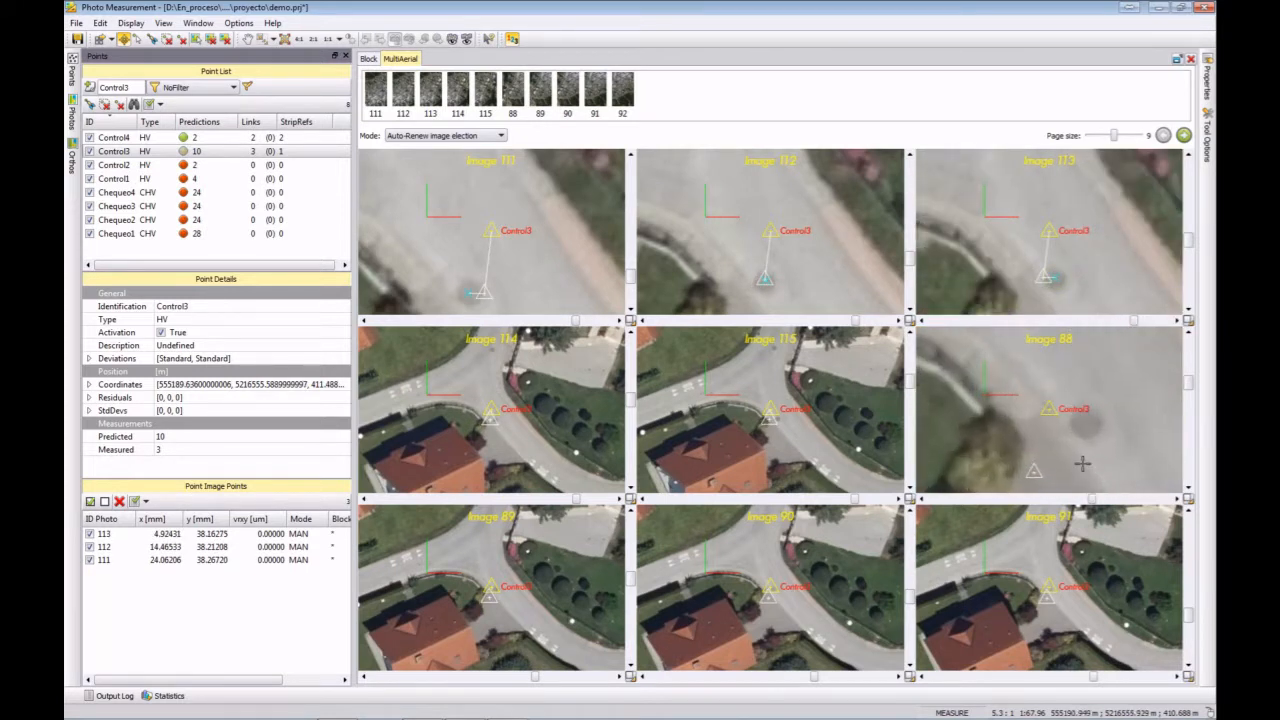
pyautogui.click(1093, 425)
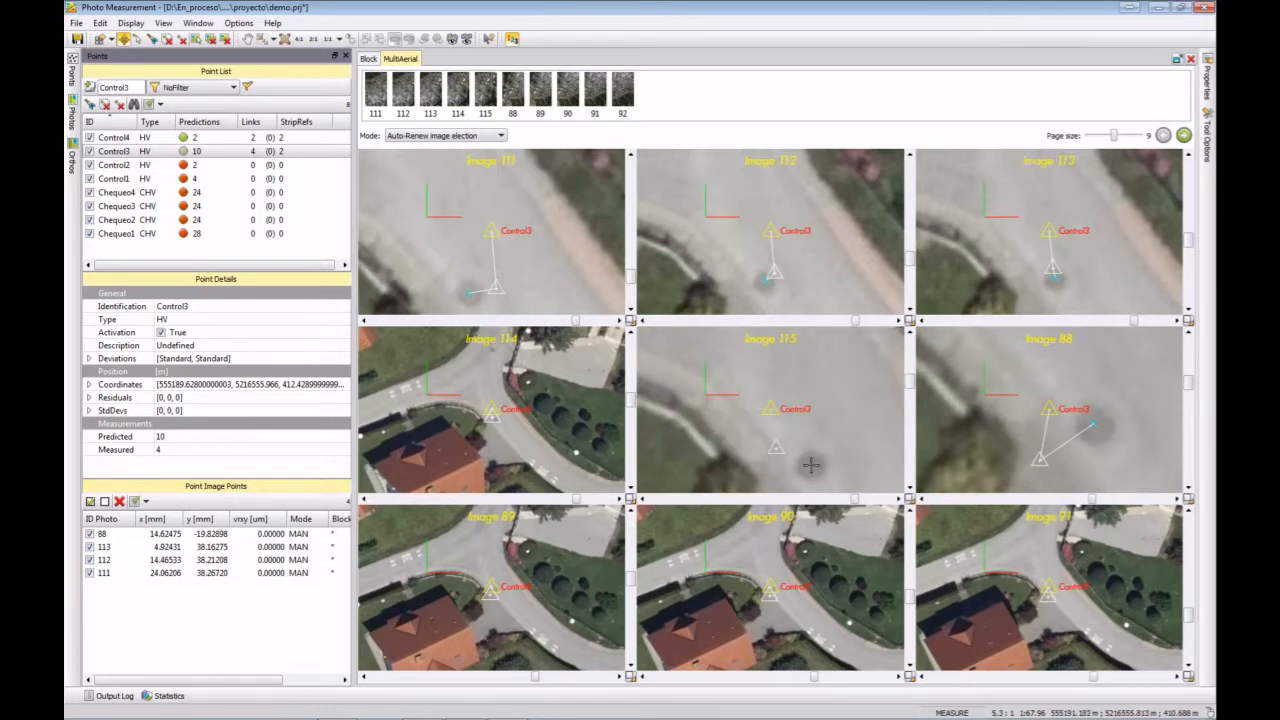
pyautogui.click(811, 464)
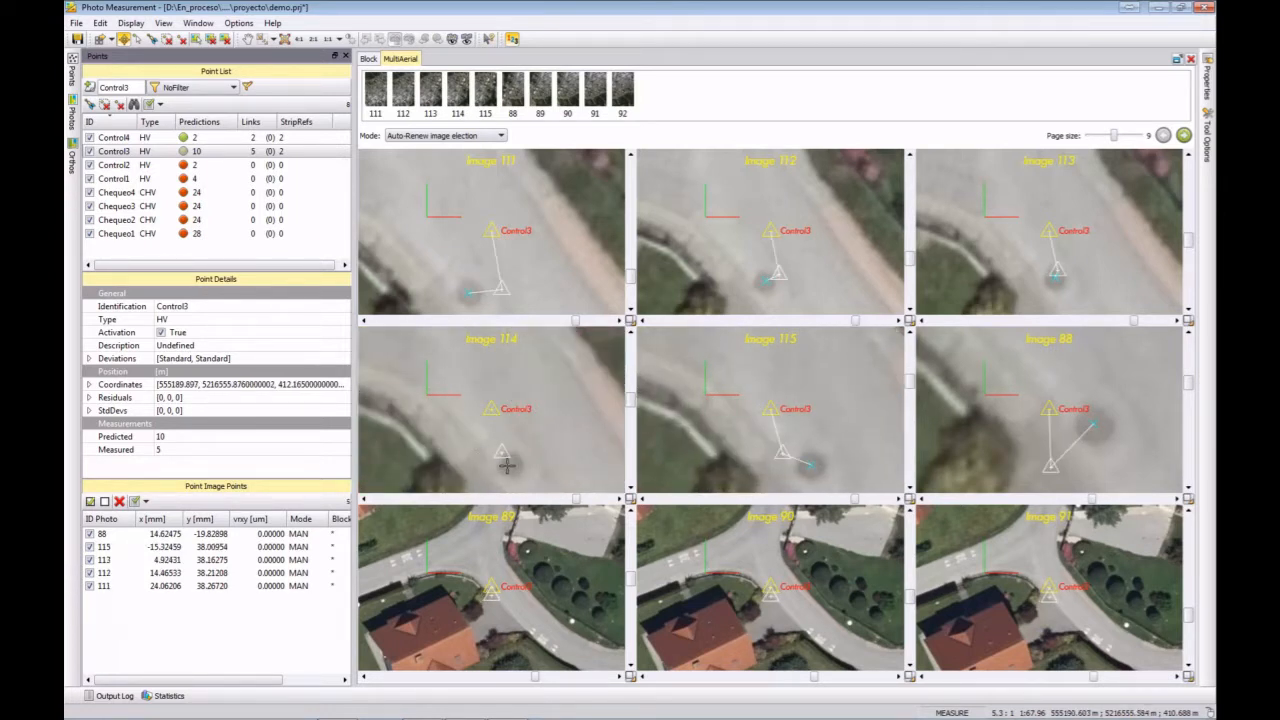
pyautogui.click(509, 461)
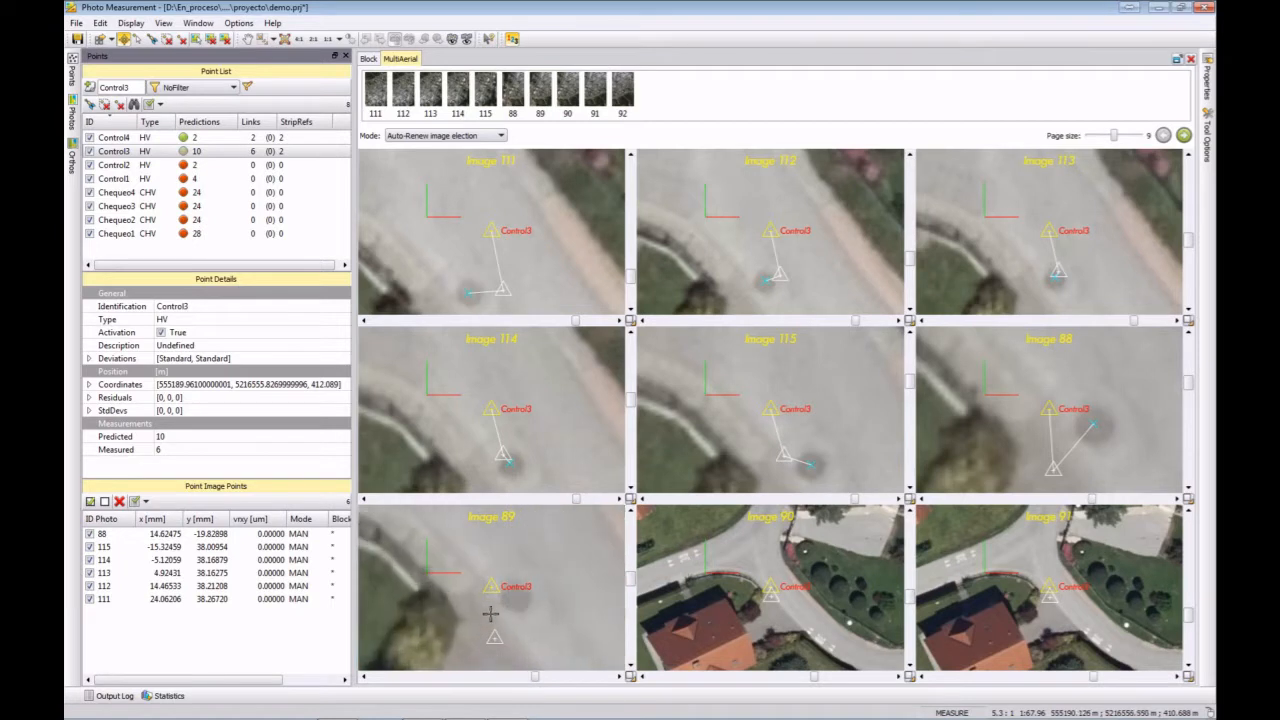
pyautogui.click(518, 596)
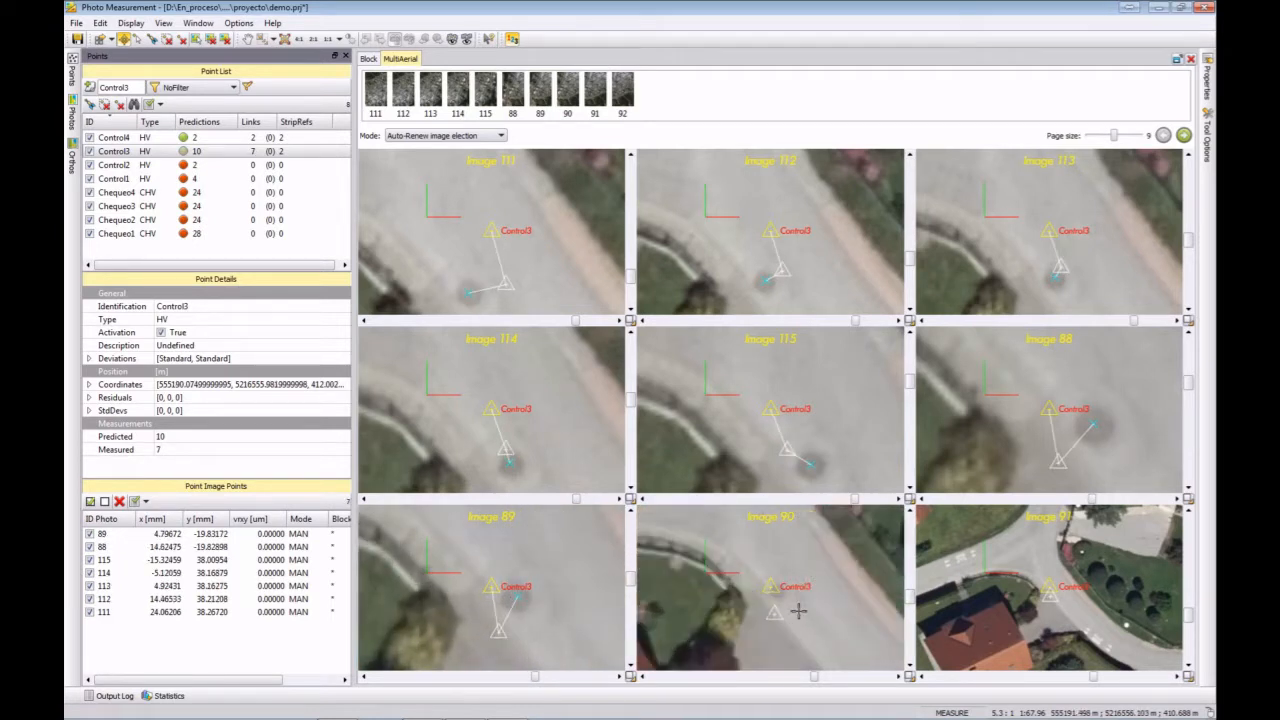
pyautogui.click(782, 594)
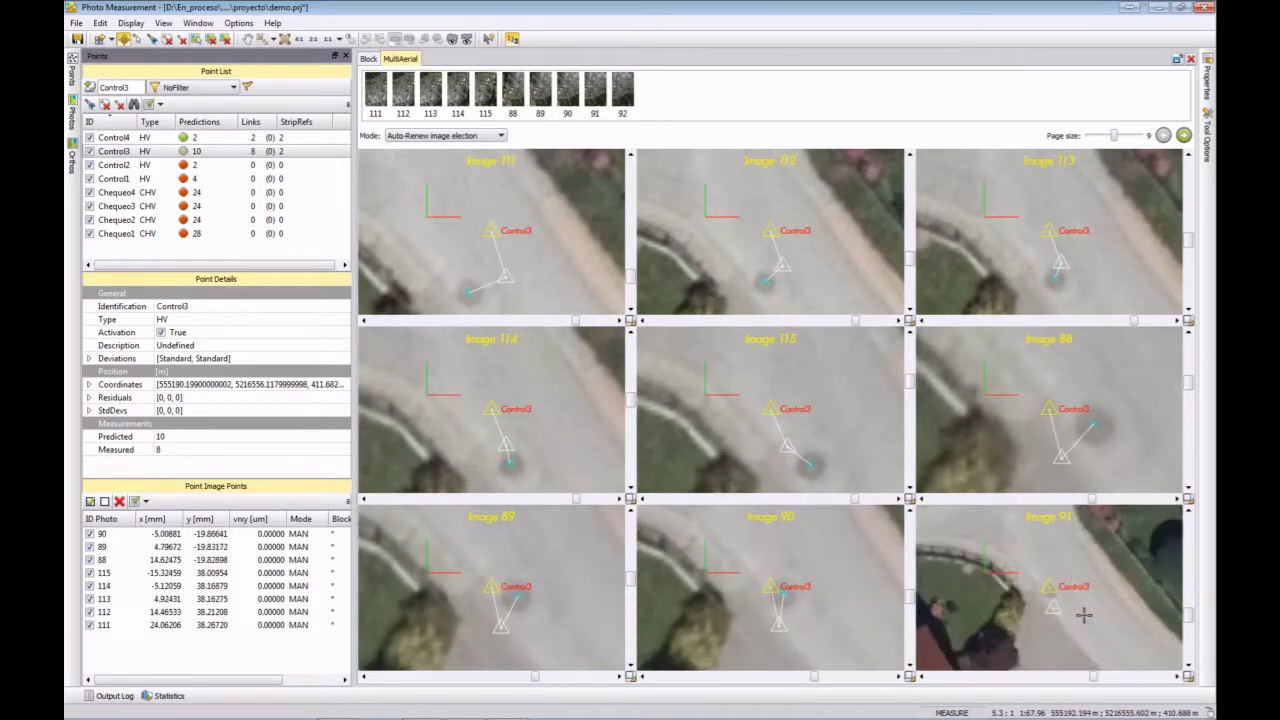
pyautogui.click(1055, 595)
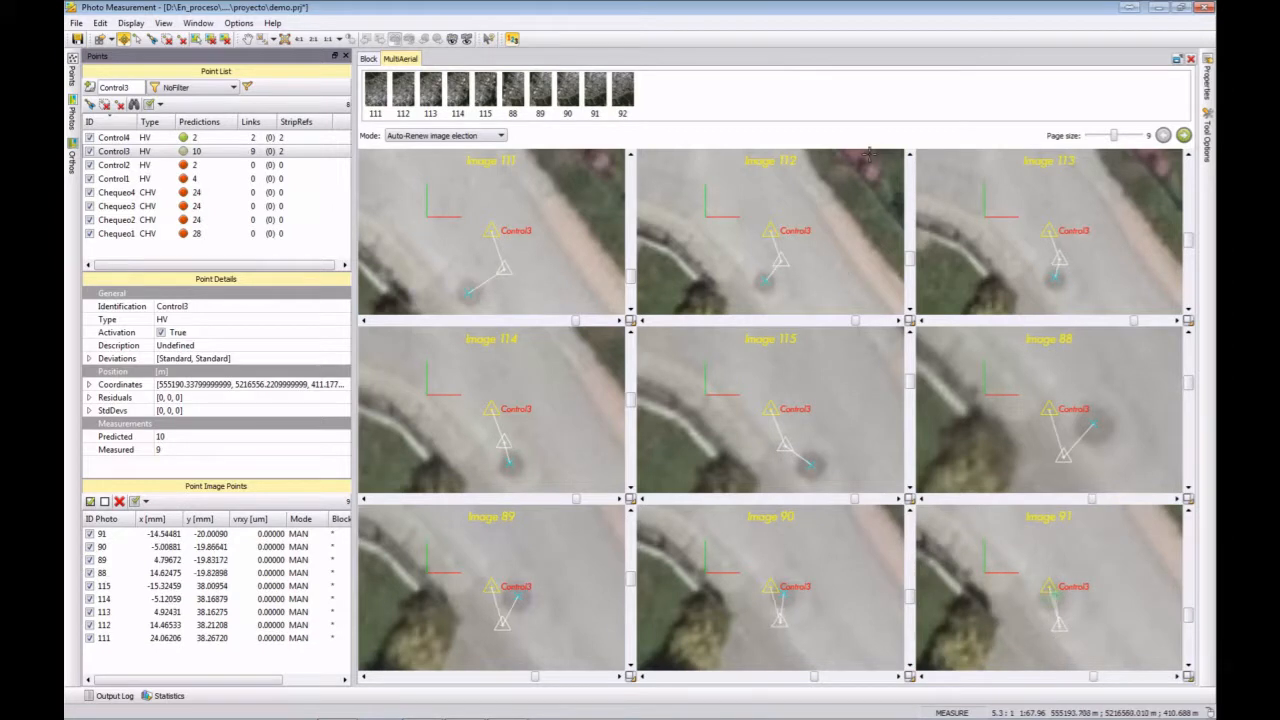
# Step: Switch the measuring mode to Semi-automatic and remeasure Control3 on the centre of its mark in image 112
pyautogui.click(1208, 132)
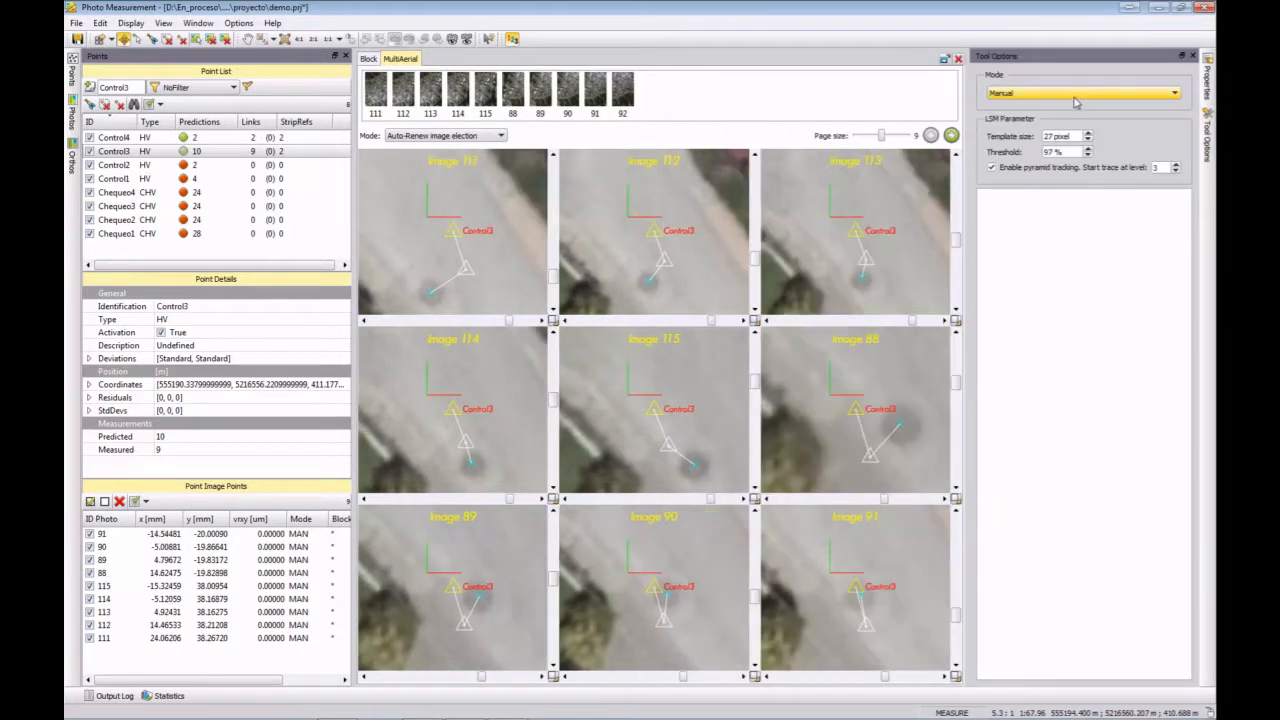
pyautogui.click(1068, 94)
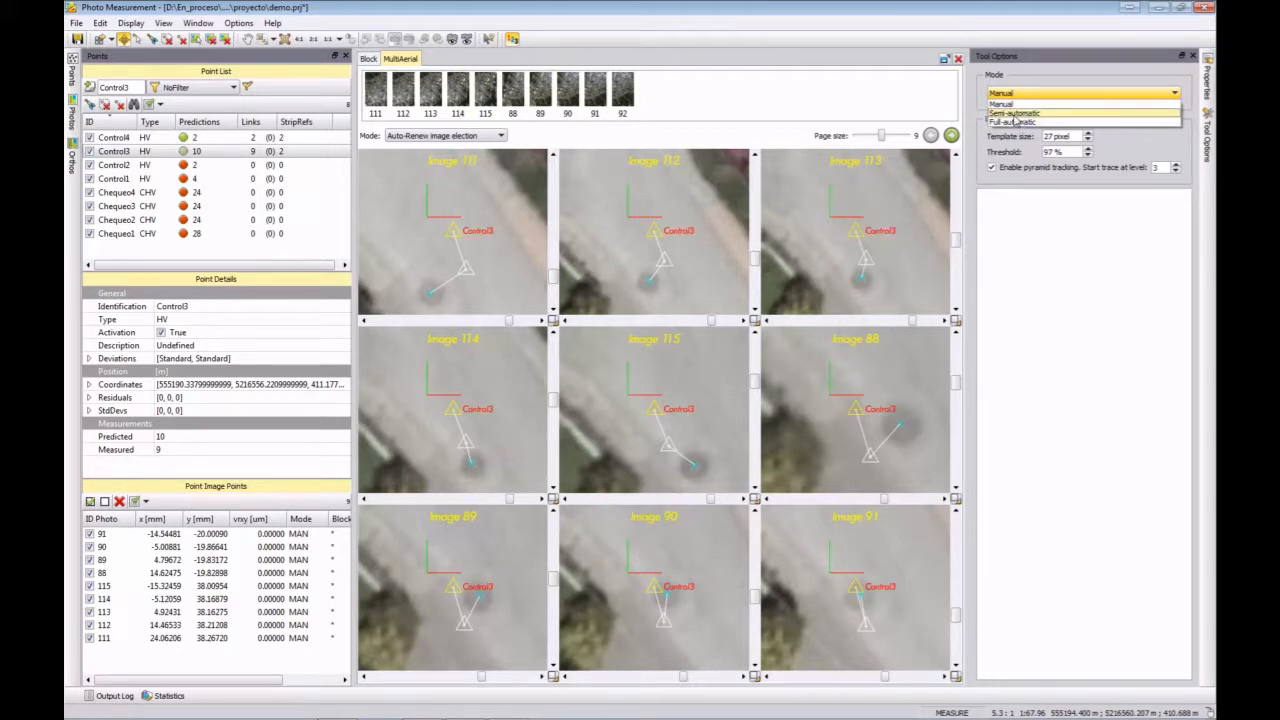
pyautogui.click(1014, 114)
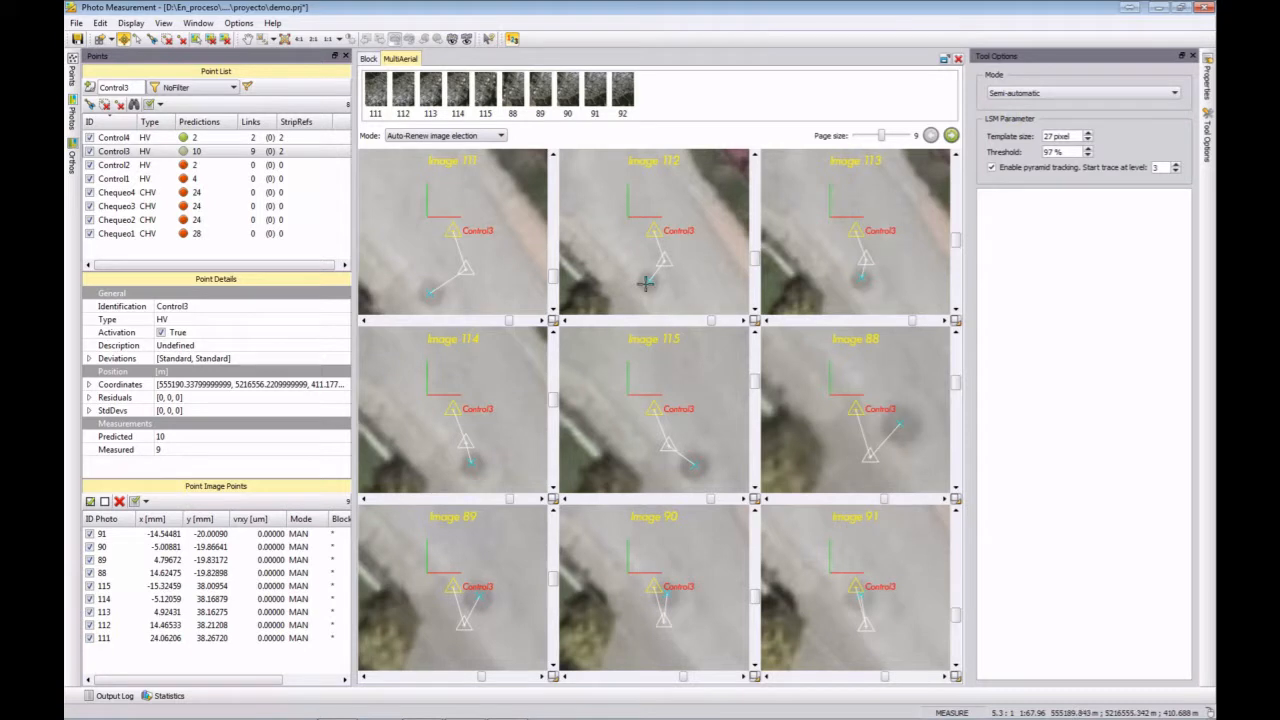
pyautogui.moveTo(629, 277); pyautogui.dragTo(631, 243)
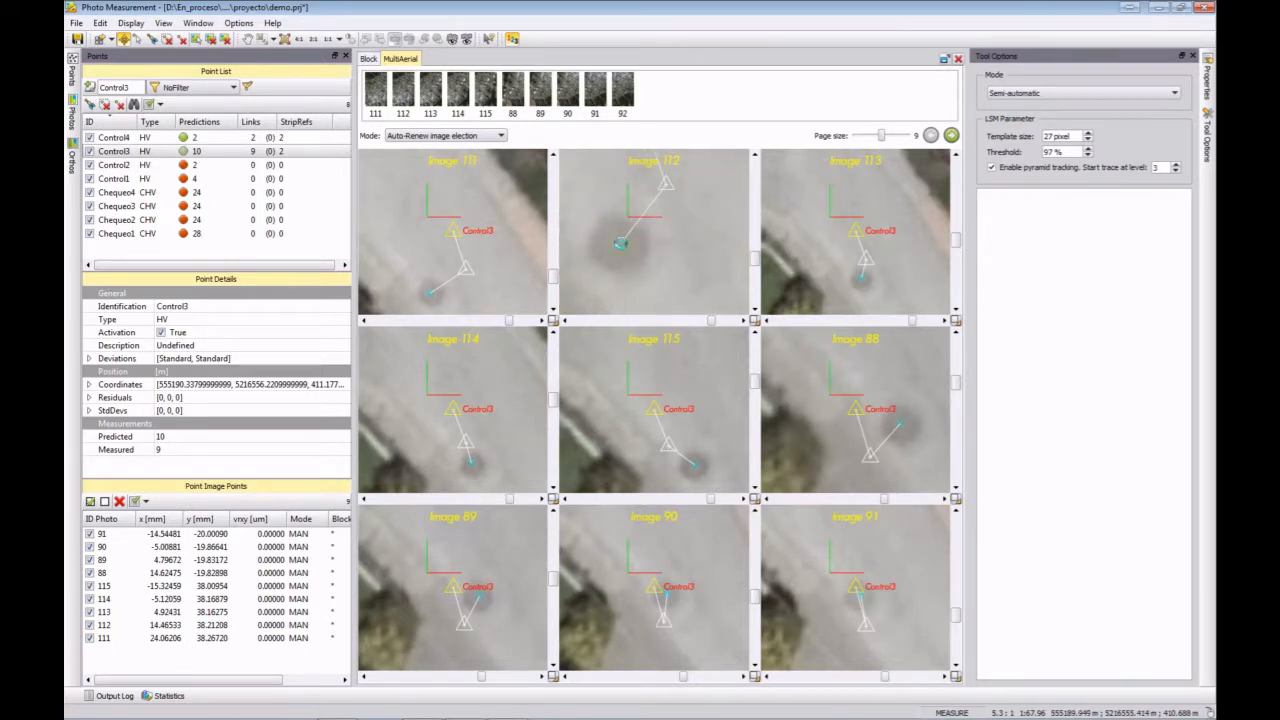
pyautogui.click(620, 243)
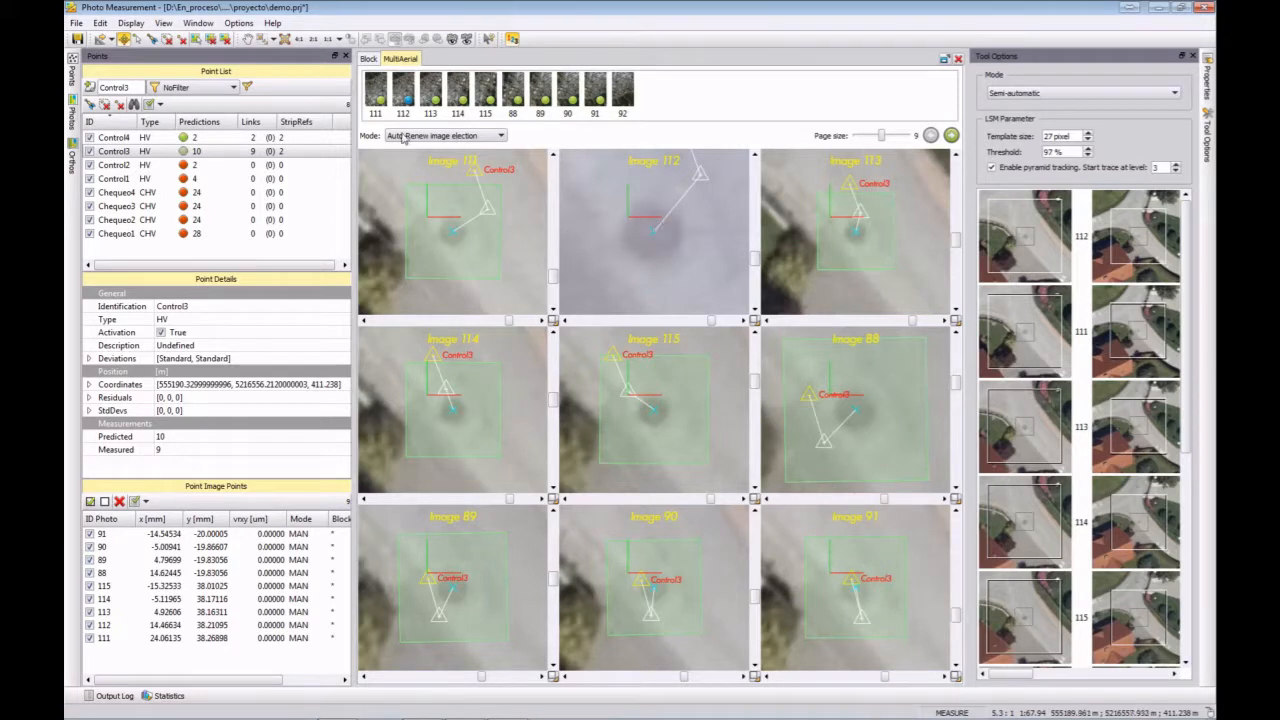
# Step: Measure control point Control2 in Manual mode on its round mark beside the trees in images 94 and 95
pyautogui.click(146, 165)
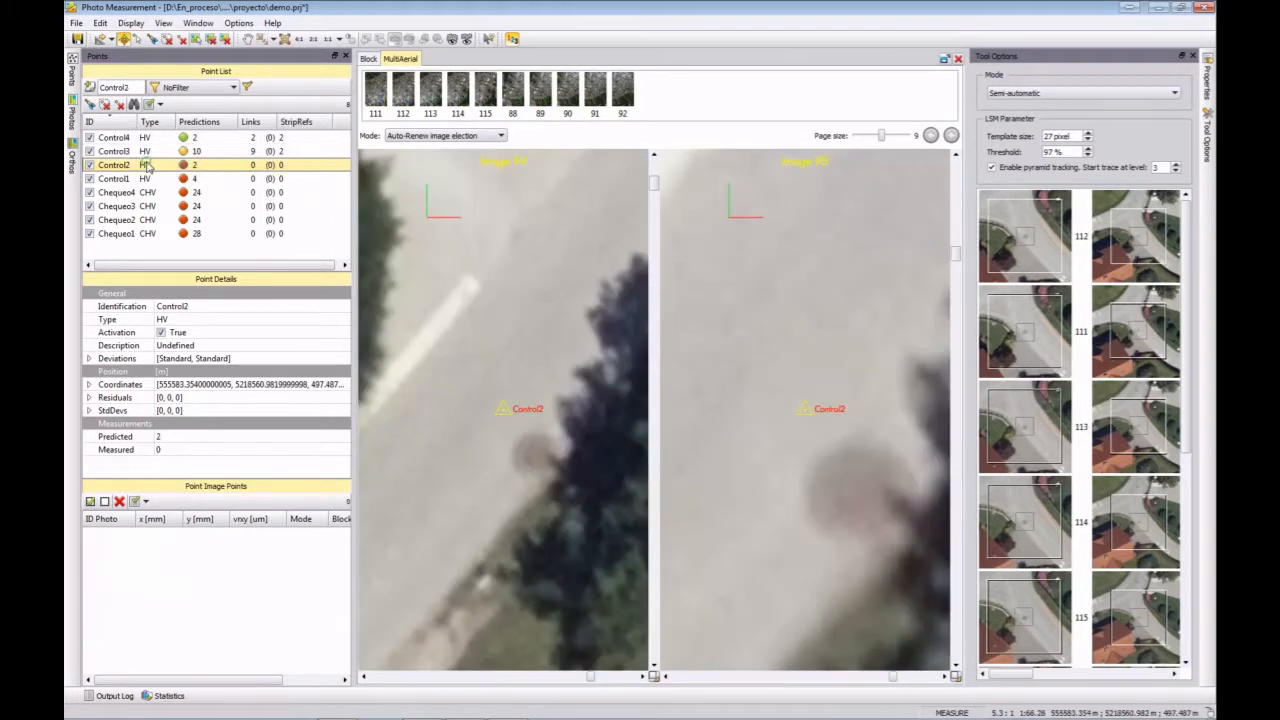
pyautogui.click(1045, 93)
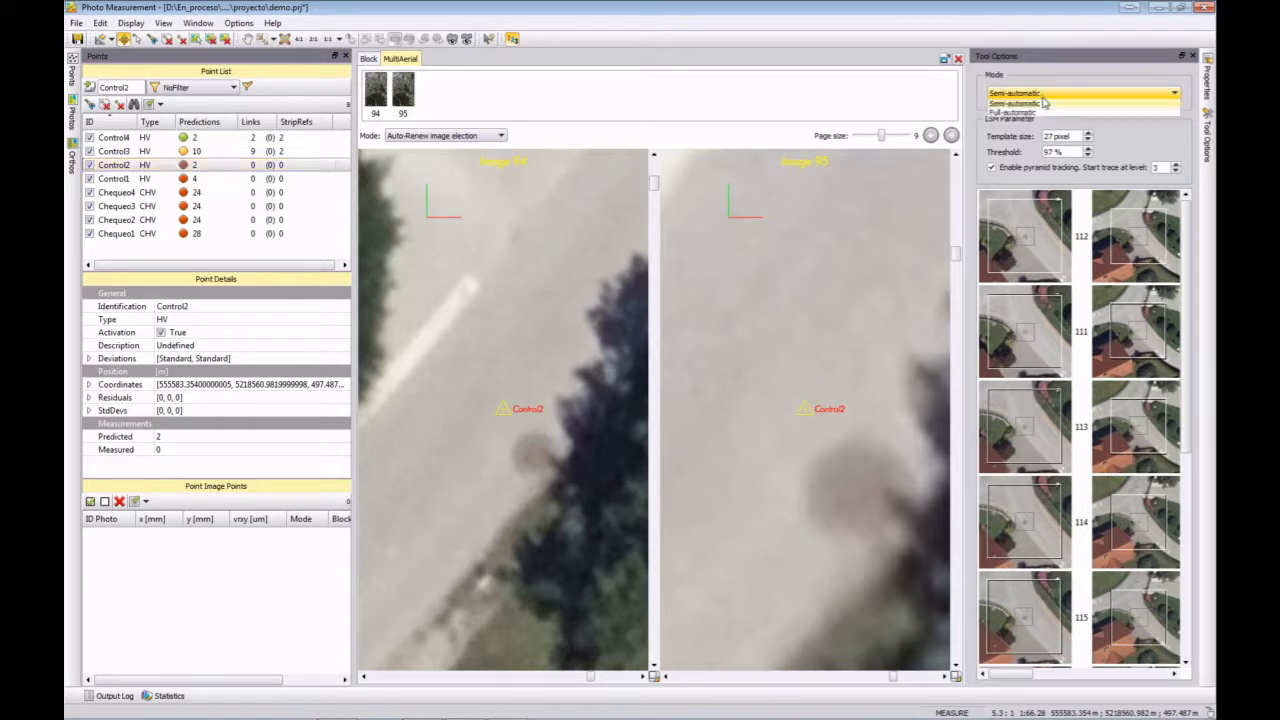
pyautogui.click(1040, 106)
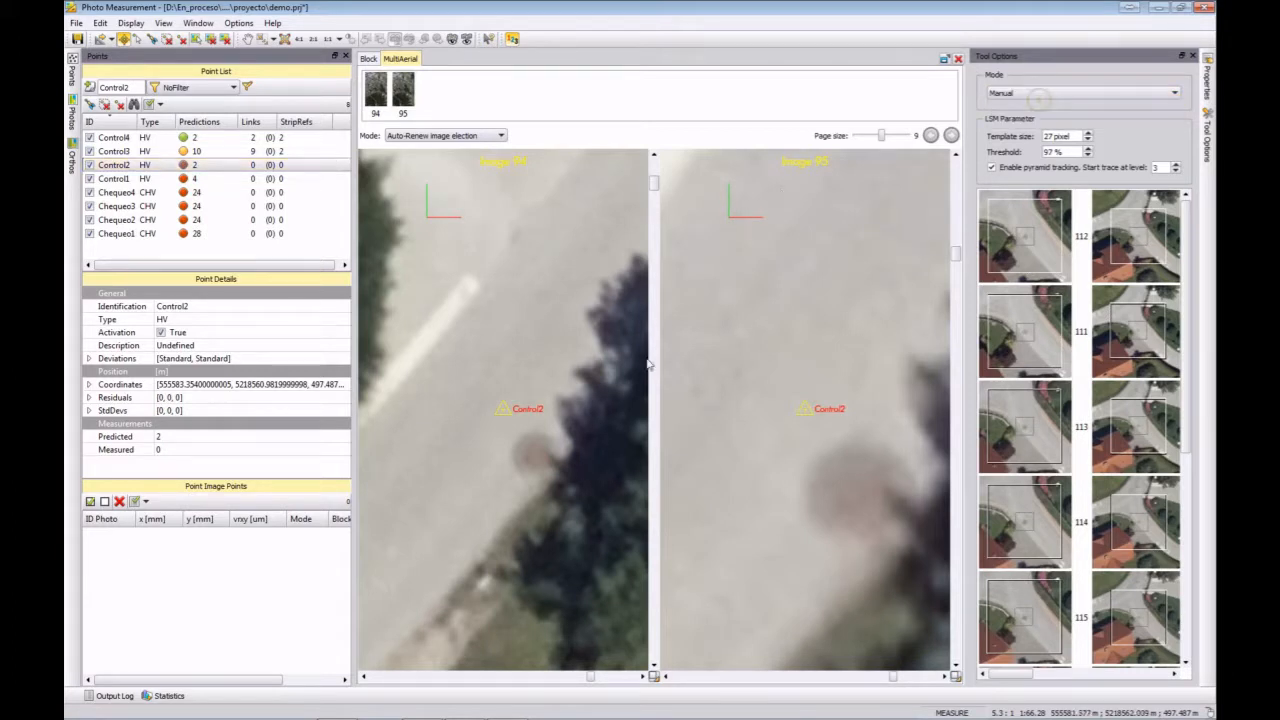
pyautogui.click(529, 451)
pyautogui.click(853, 493)
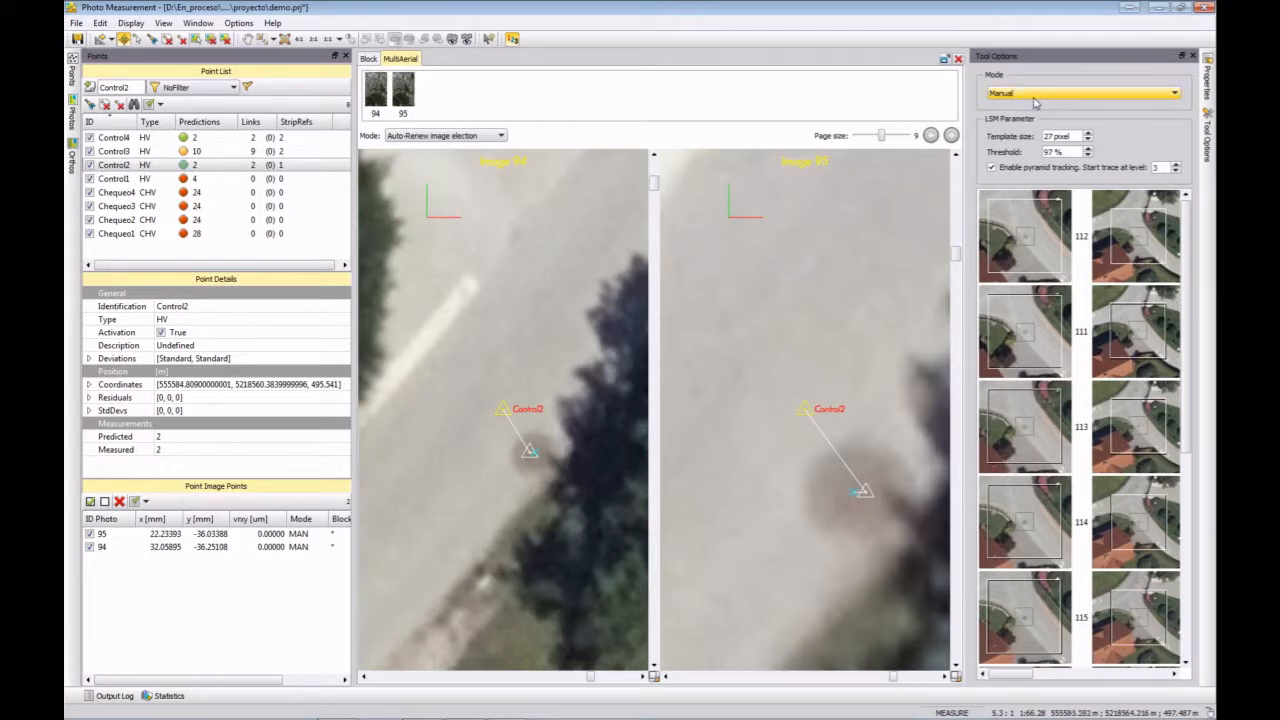
# Step: Switch the measuring mode to Full-automatic and remeasure Control2 from its mark in image 94
pyautogui.click(1035, 94)
pyautogui.click(1027, 122)
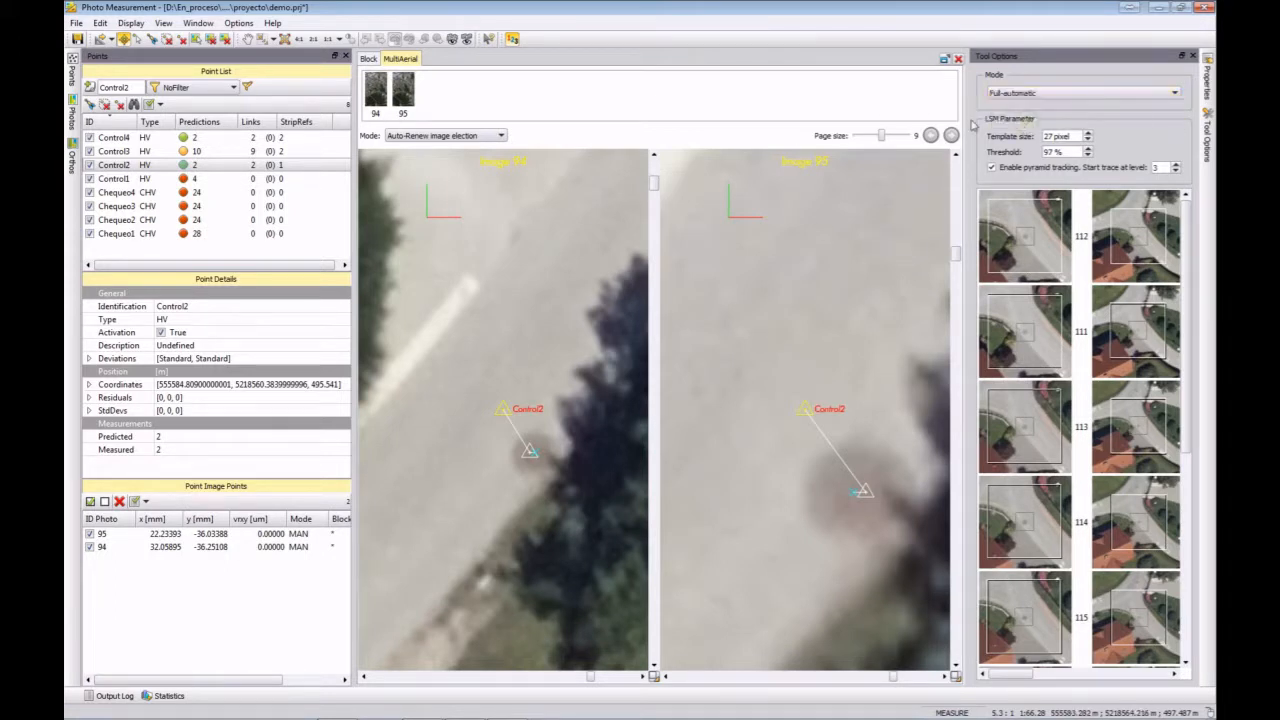
pyautogui.click(531, 451)
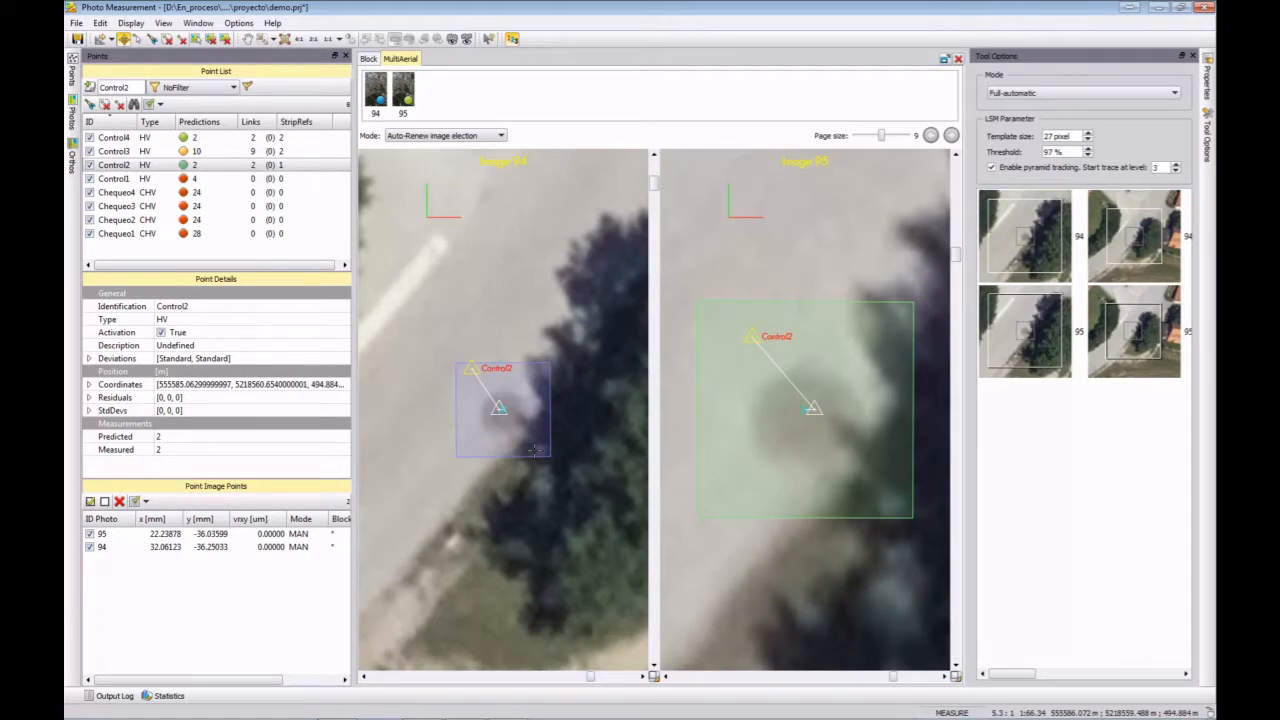
# Step: Measure control point Control1 in Full-automatic mode from its dark round mark on the road in image 136
pyautogui.click(153, 181)
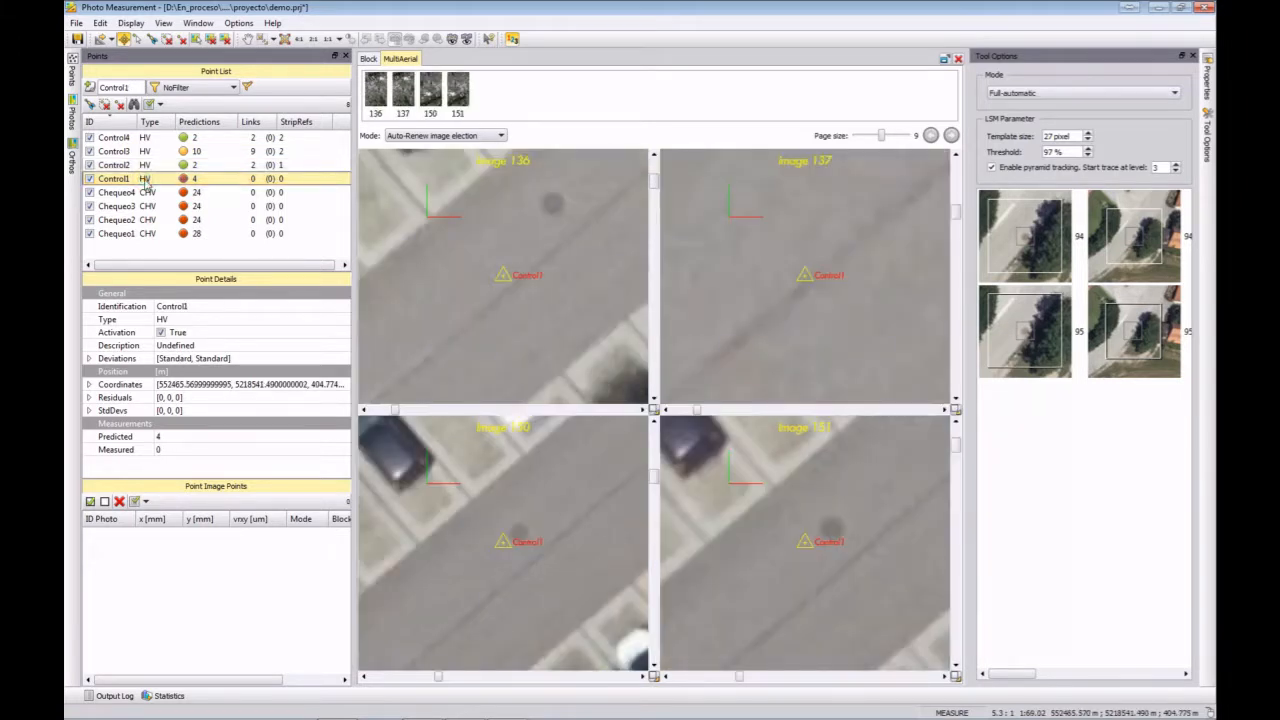
pyautogui.scroll(-2, 432, 204)
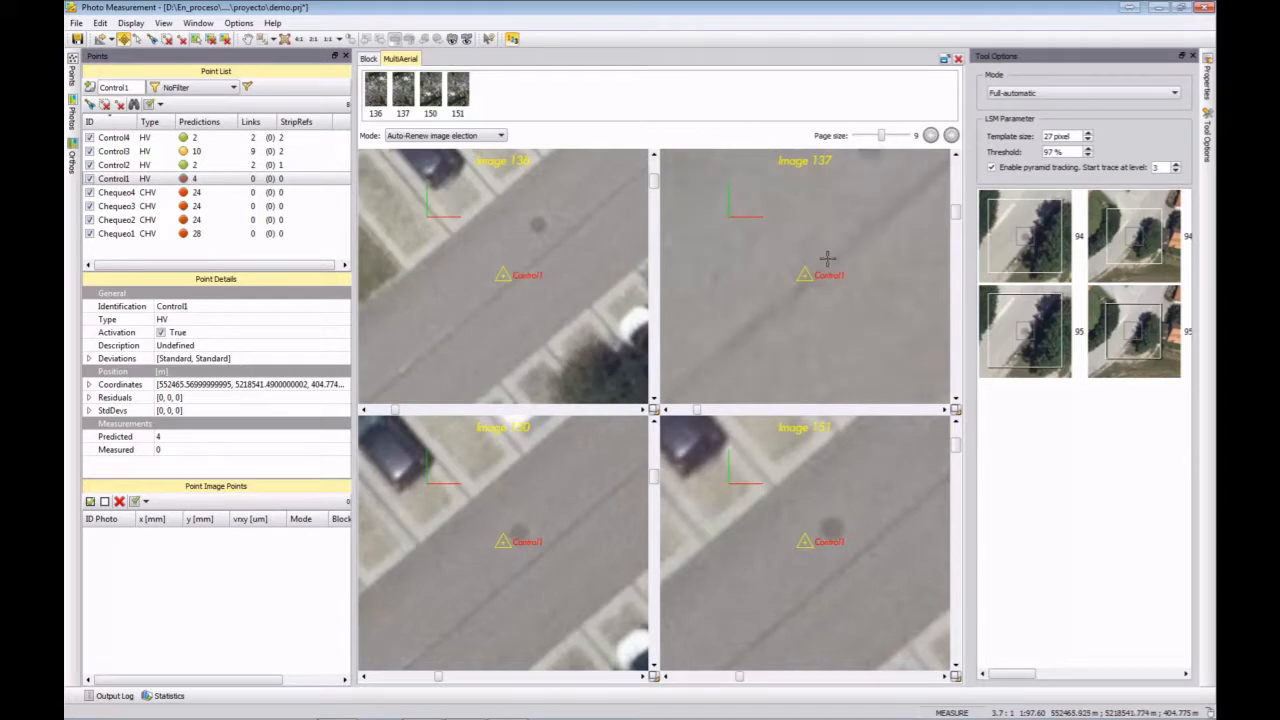
pyautogui.scroll(-2, 820, 255)
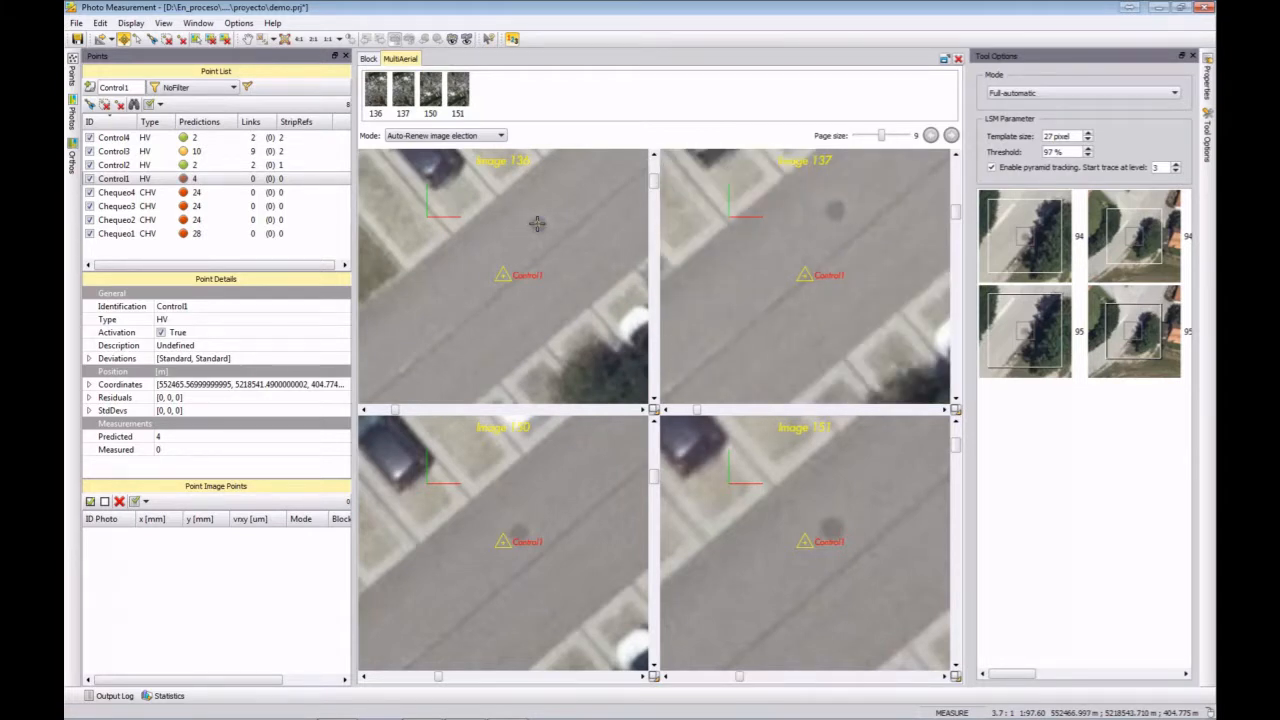
pyautogui.click(537, 224)
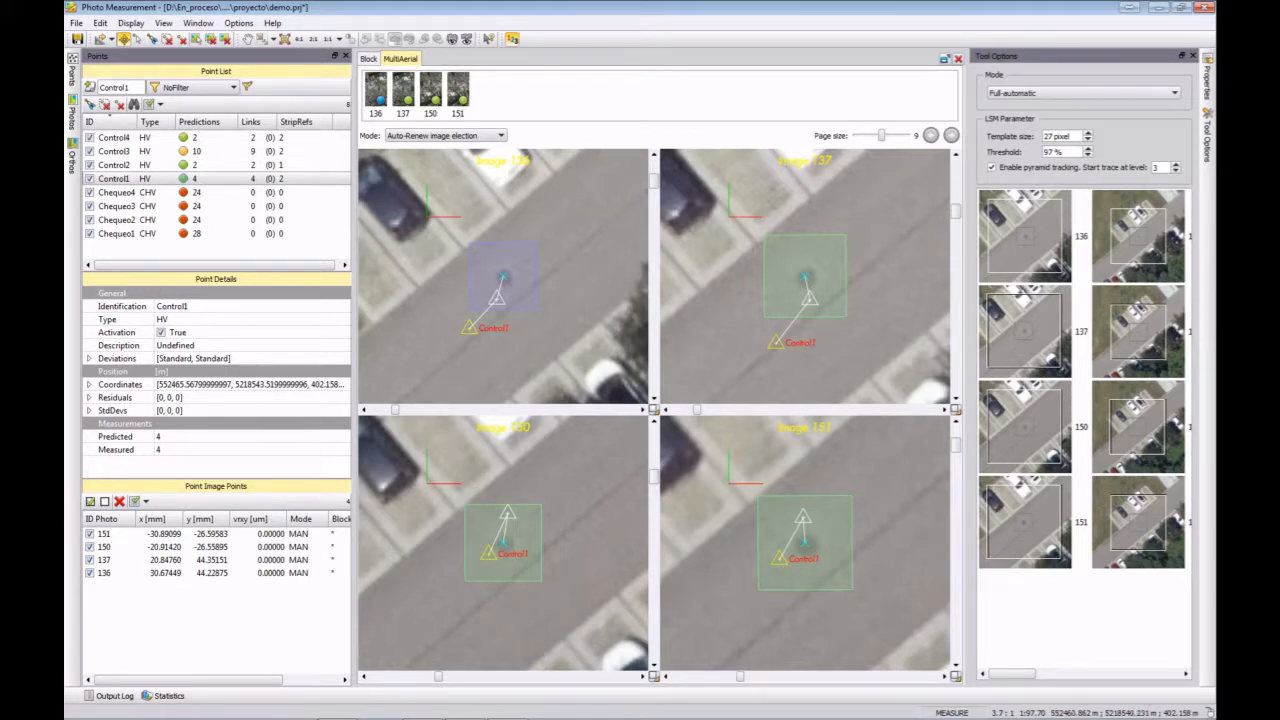
# Step: Measure check points Chequeo4 from its mark in image 114 and Chequeo3 from the upper white circle in image 108, fully automatically
pyautogui.click(117, 192)
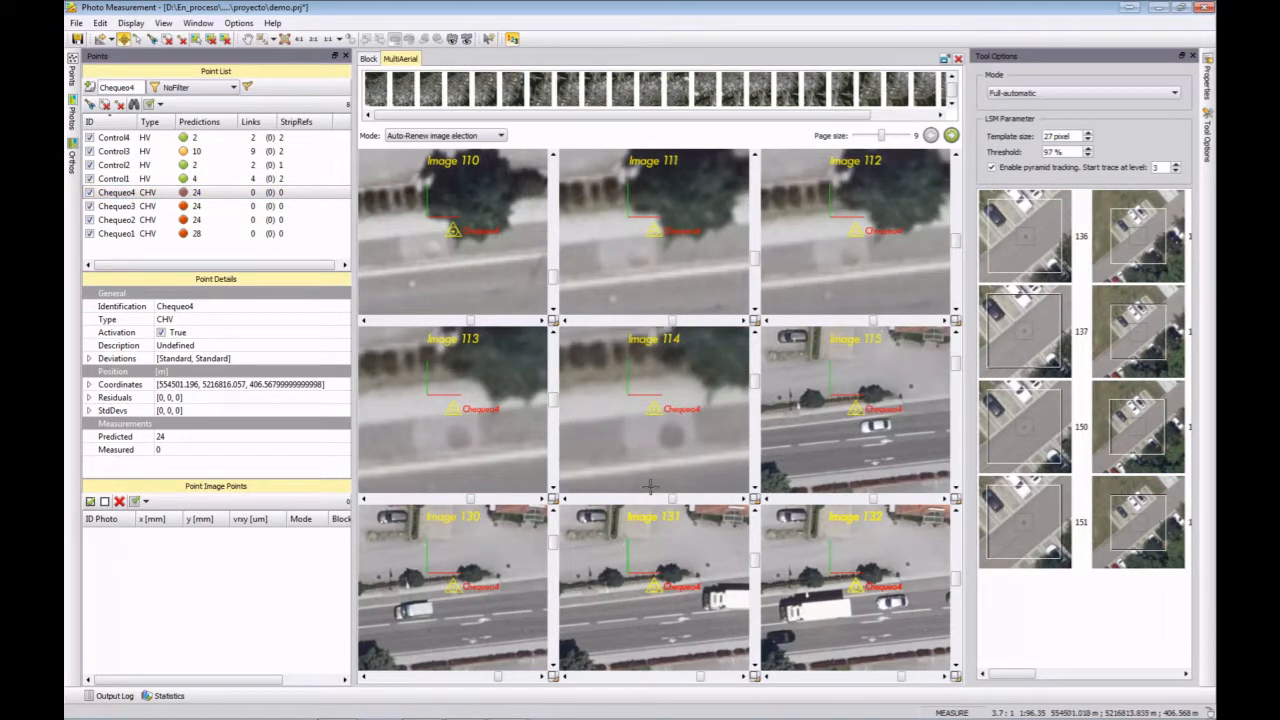
pyautogui.click(672, 435)
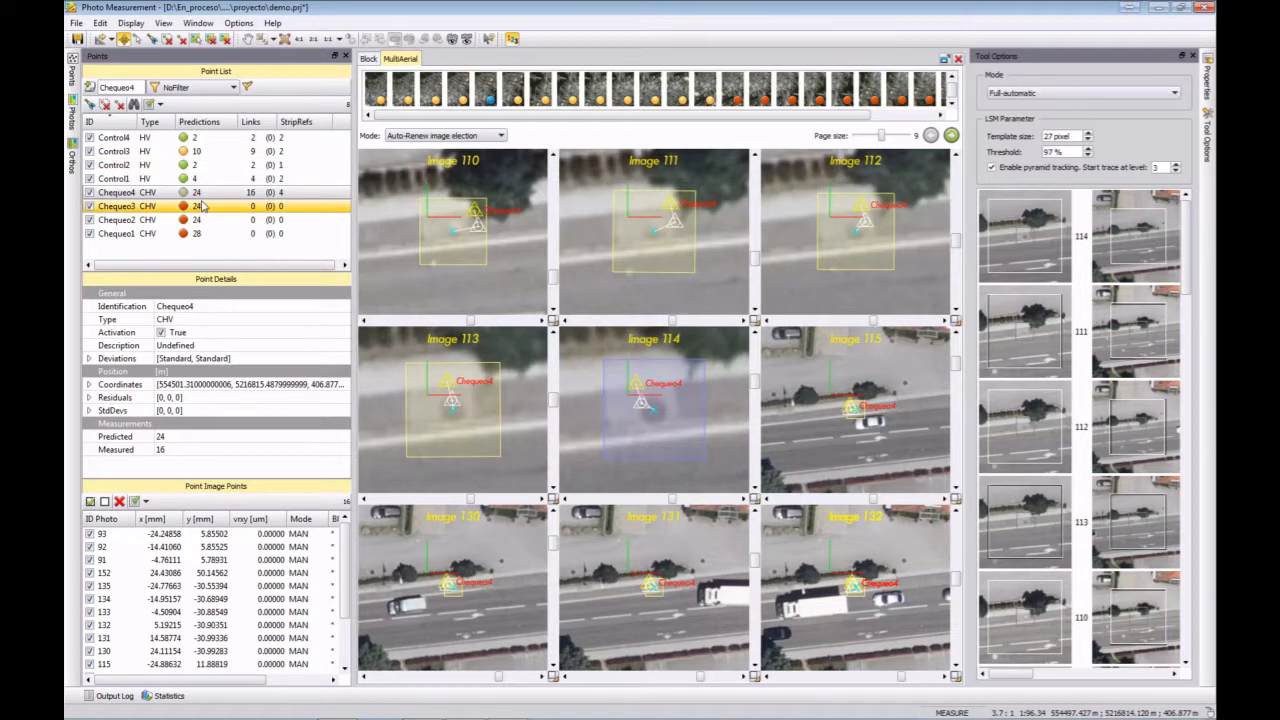
pyautogui.click(148, 207)
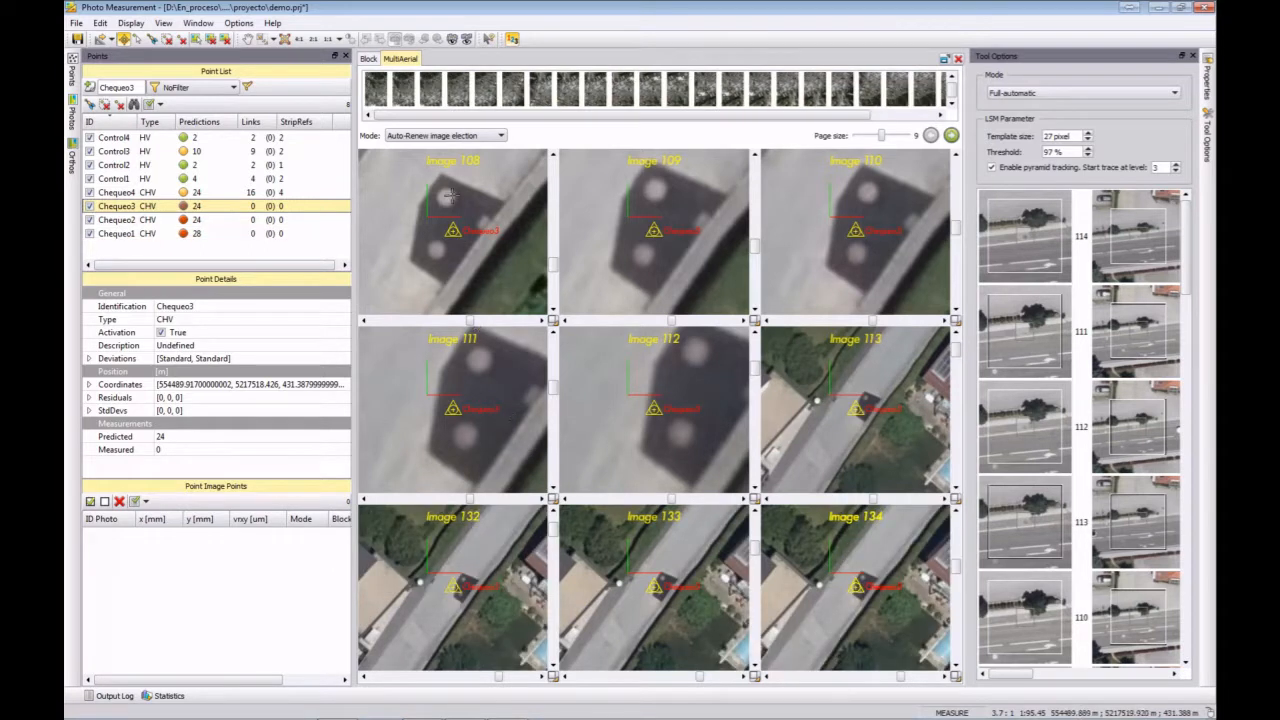
pyautogui.scroll(2, 452, 196)
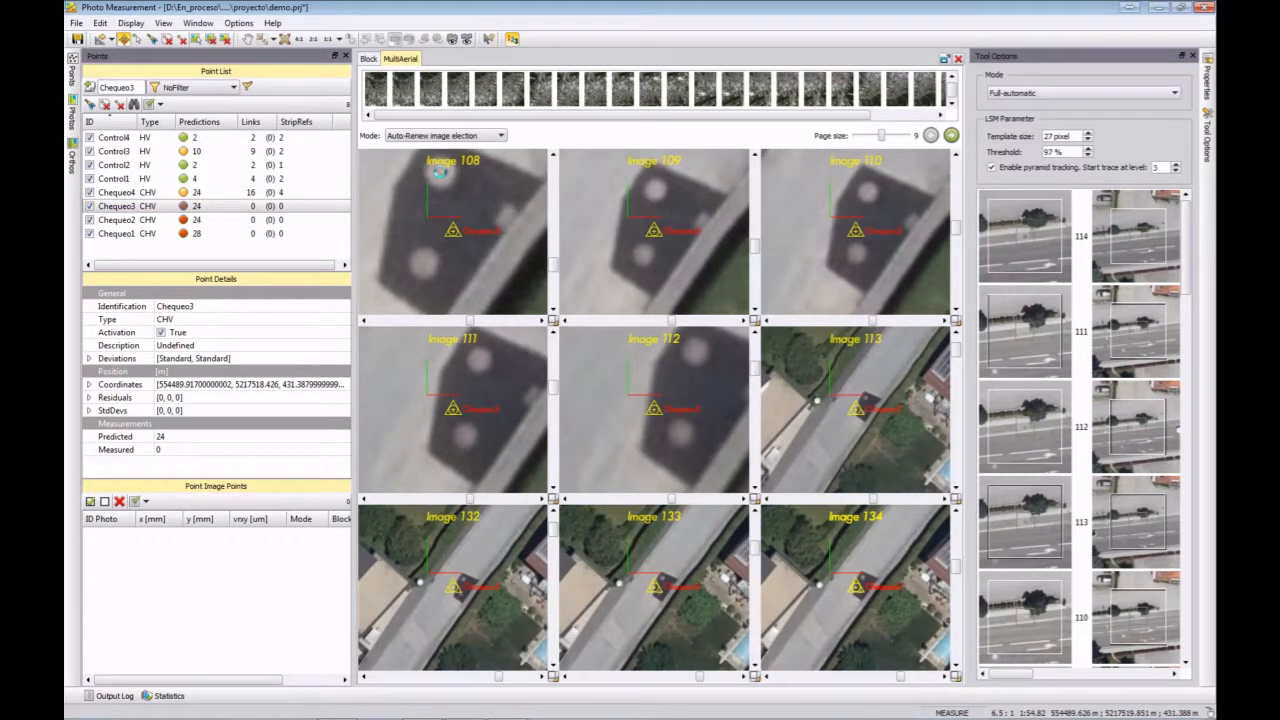
pyautogui.click(439, 172)
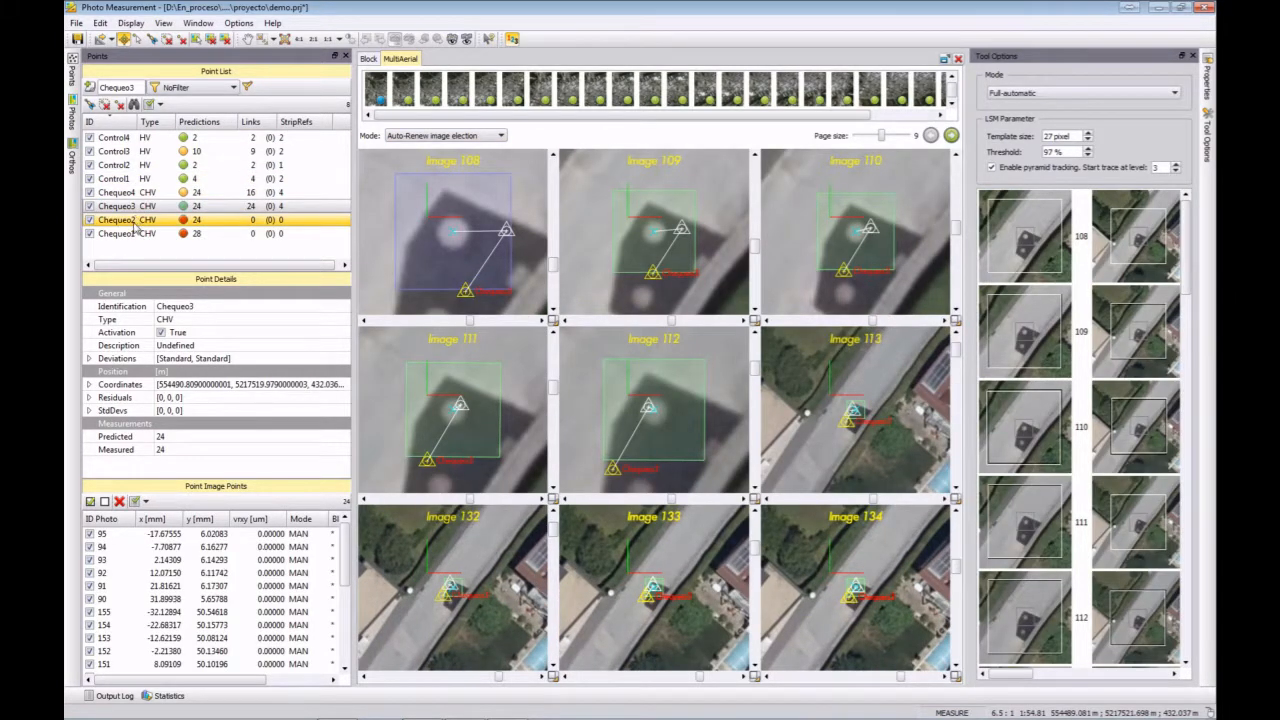
# Step: Measure check points Chequeo2 from image 110 and Chequeo1 from image 108 fully automatically, and close the multi-image view
pyautogui.click(137, 220)
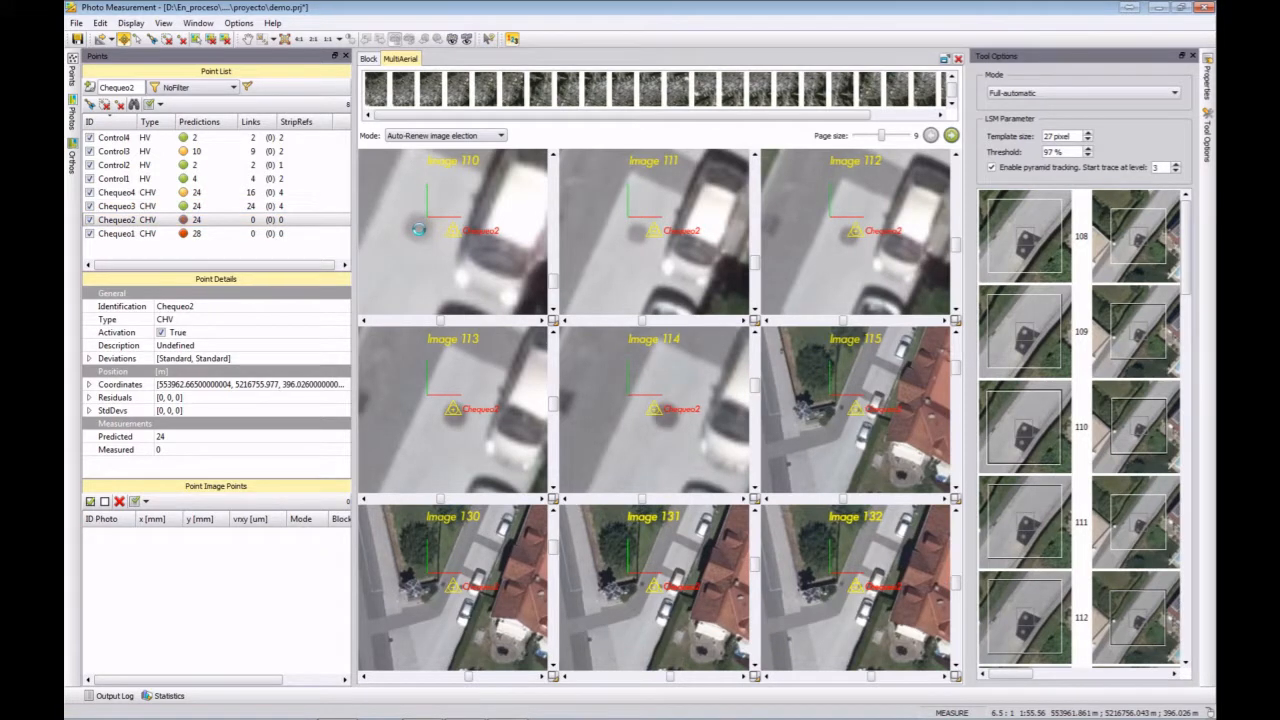
pyautogui.click(418, 229)
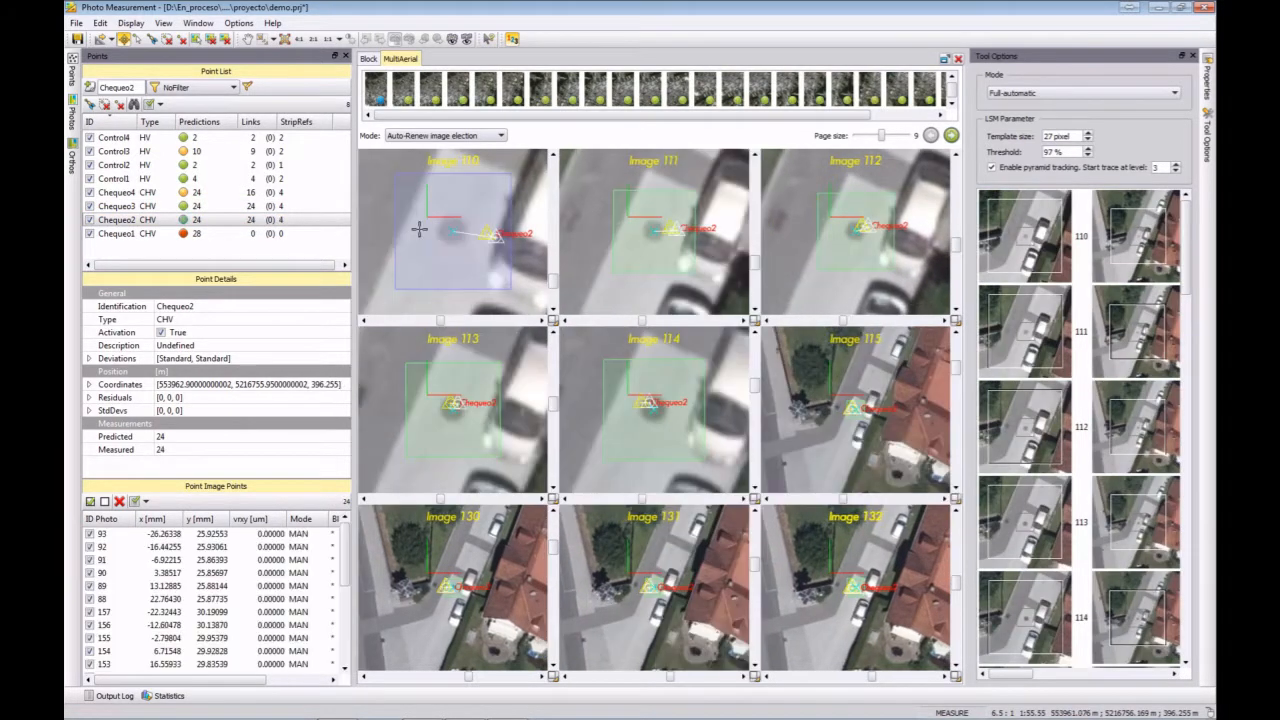
pyautogui.click(114, 233)
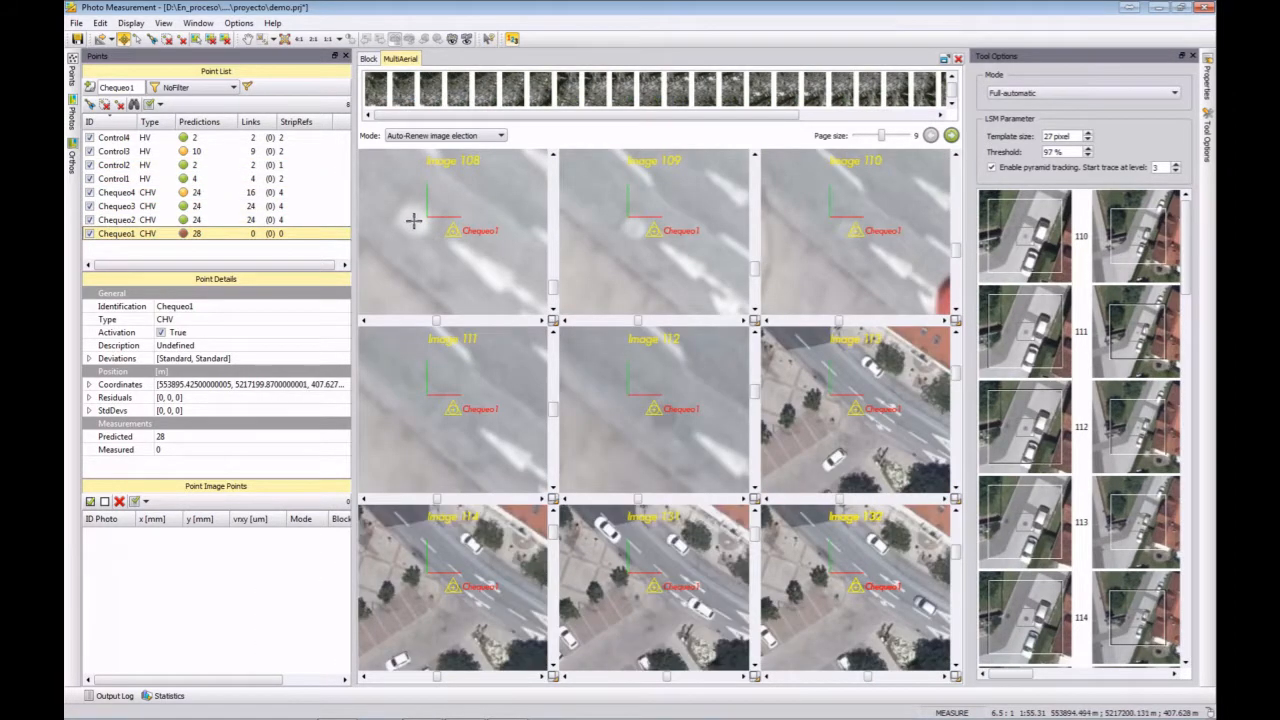
pyautogui.click(411, 215)
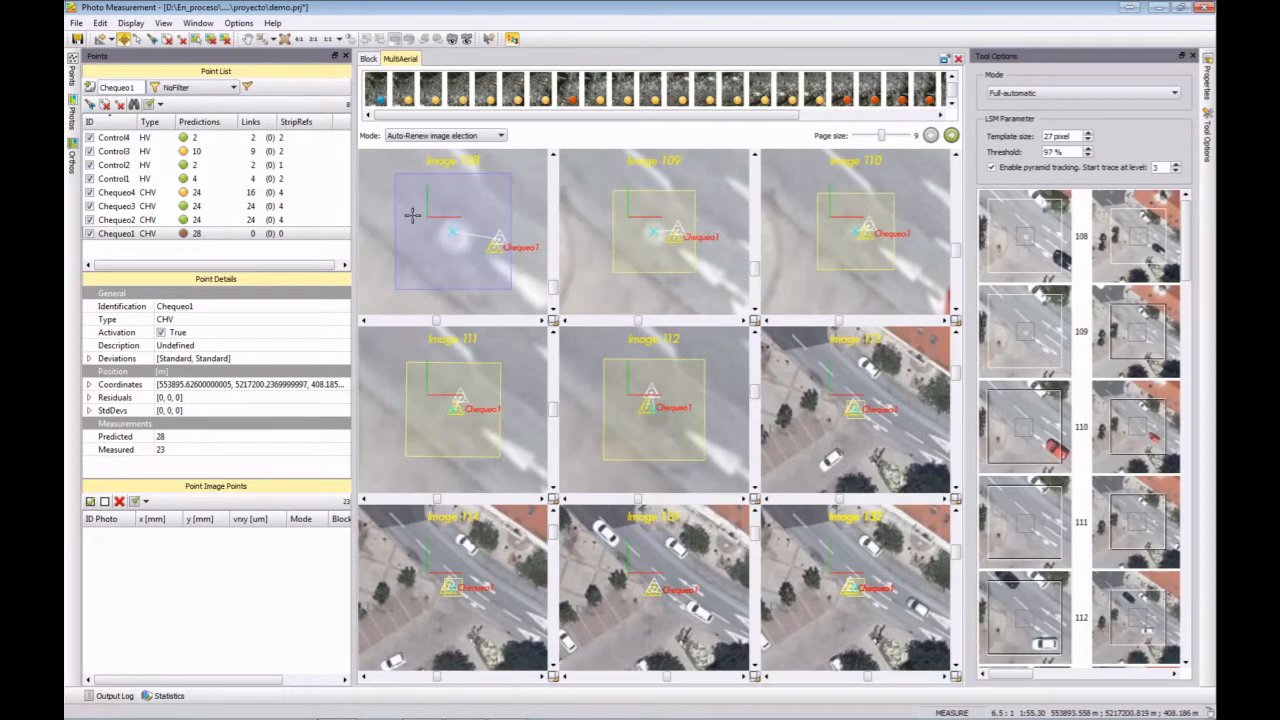
pyautogui.click(957, 58)
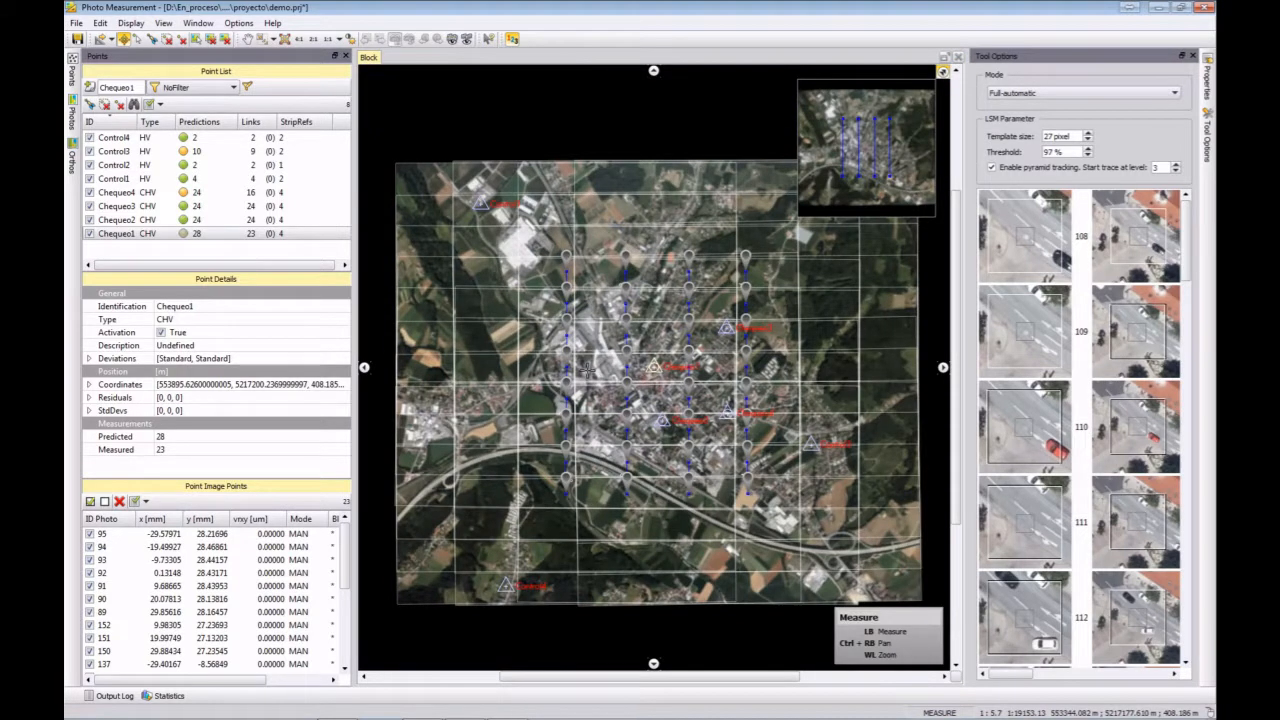
# Step: Activate the Best-Fit Stereo tool and change the display style of all photos in the list, from 95 to 108
pyautogui.click(271, 40)
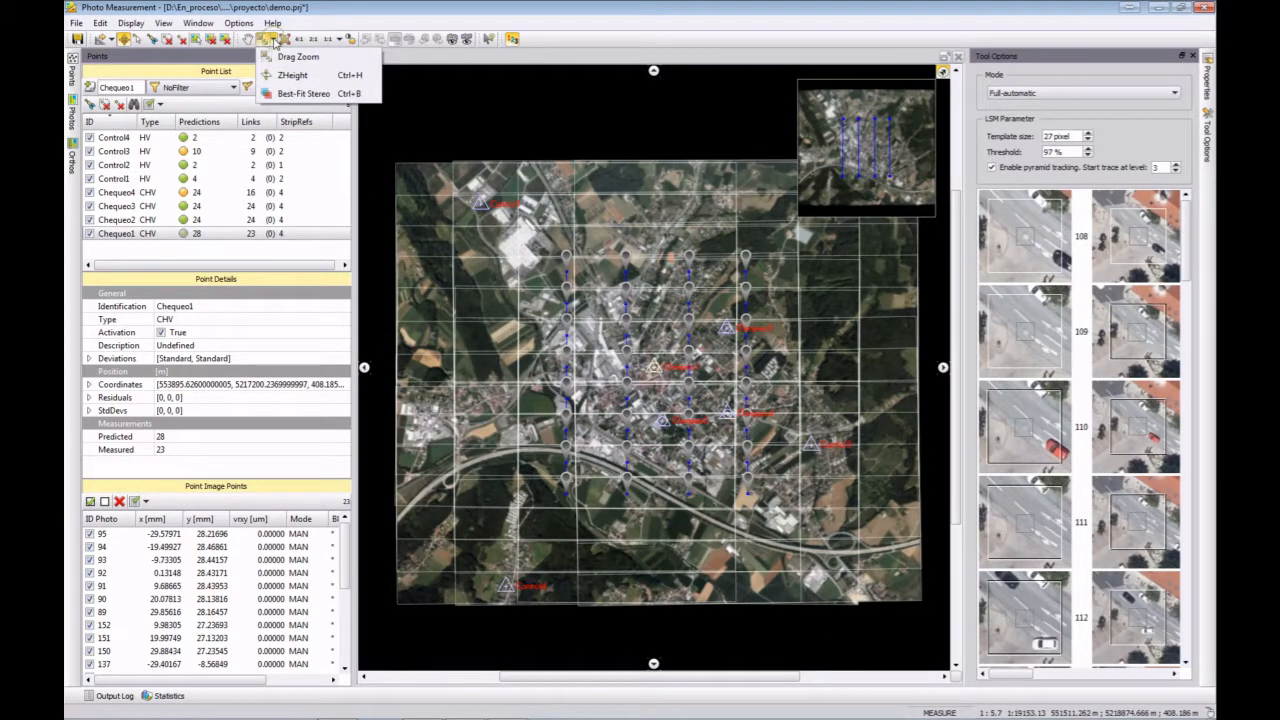
pyautogui.click(297, 99)
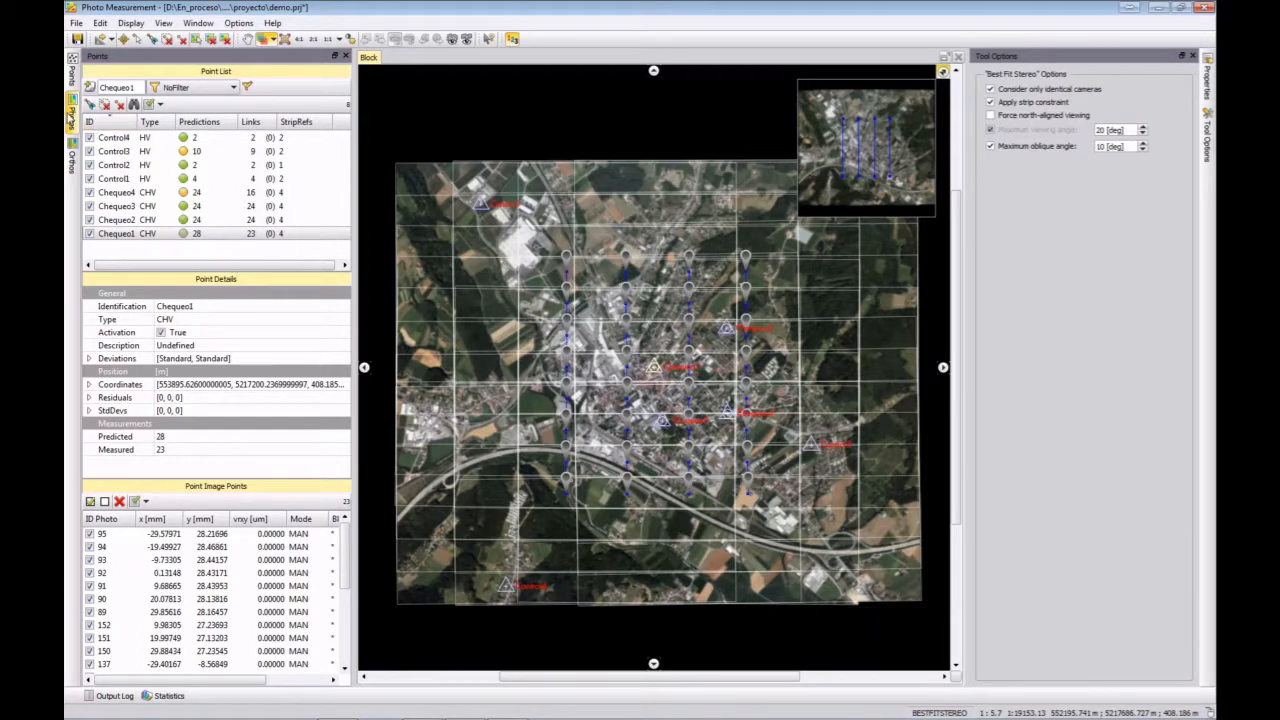
pyautogui.click(72, 118)
pyautogui.click(119, 125)
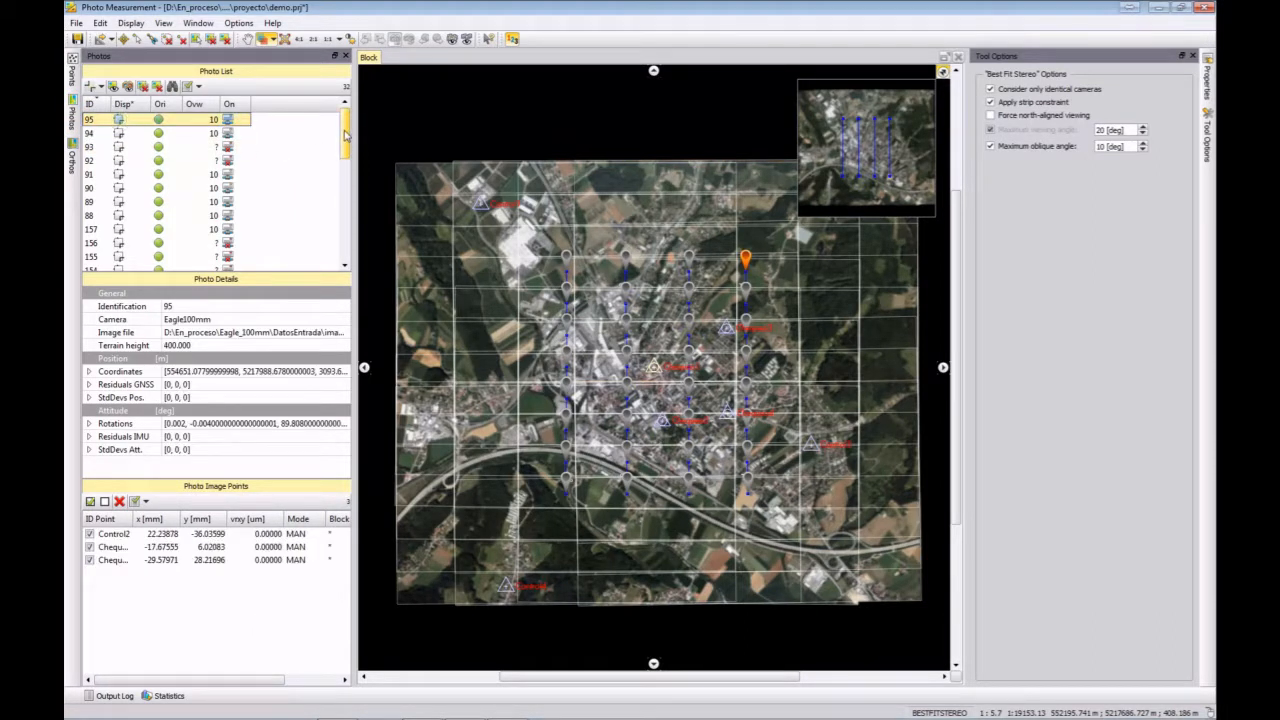
pyautogui.moveTo(346, 134); pyautogui.dragTo(346, 243)
pyautogui.keyDown('shift'); pyautogui.click(145, 260); pyautogui.keyUp('shift')
pyautogui.rightClick(143, 262)
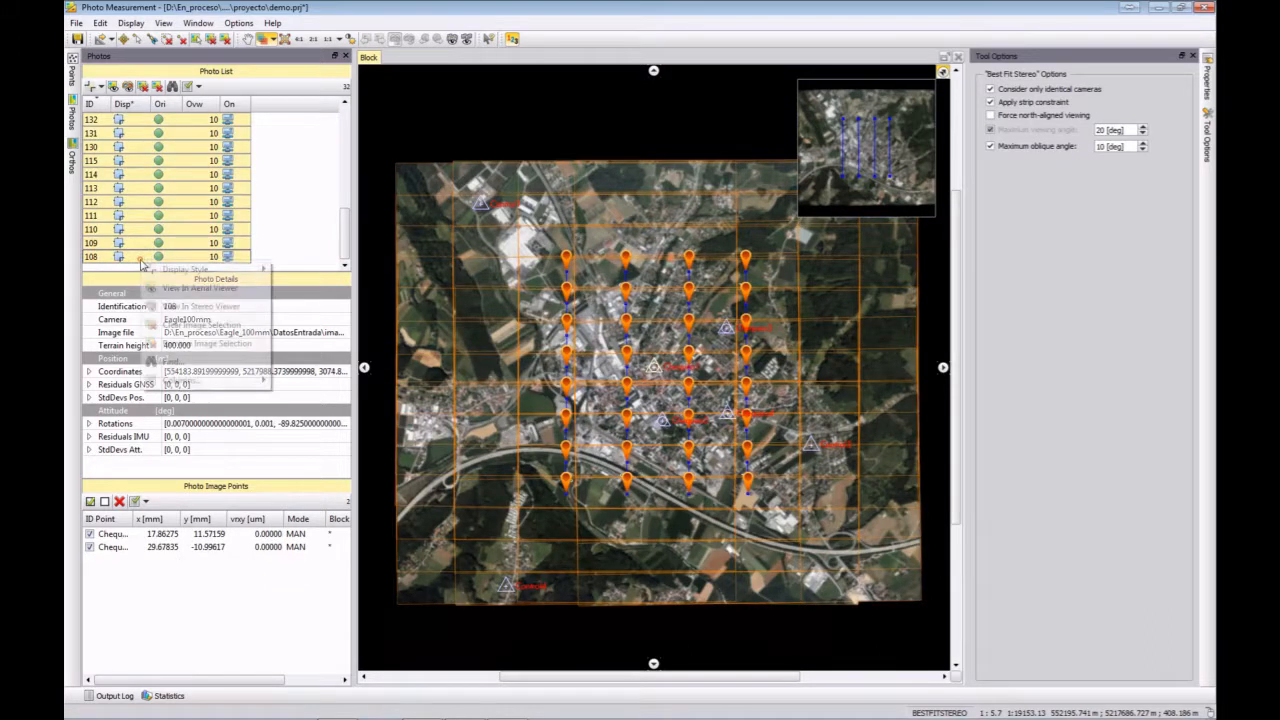
pyautogui.moveTo(250, 275)
pyautogui.click(300, 270)
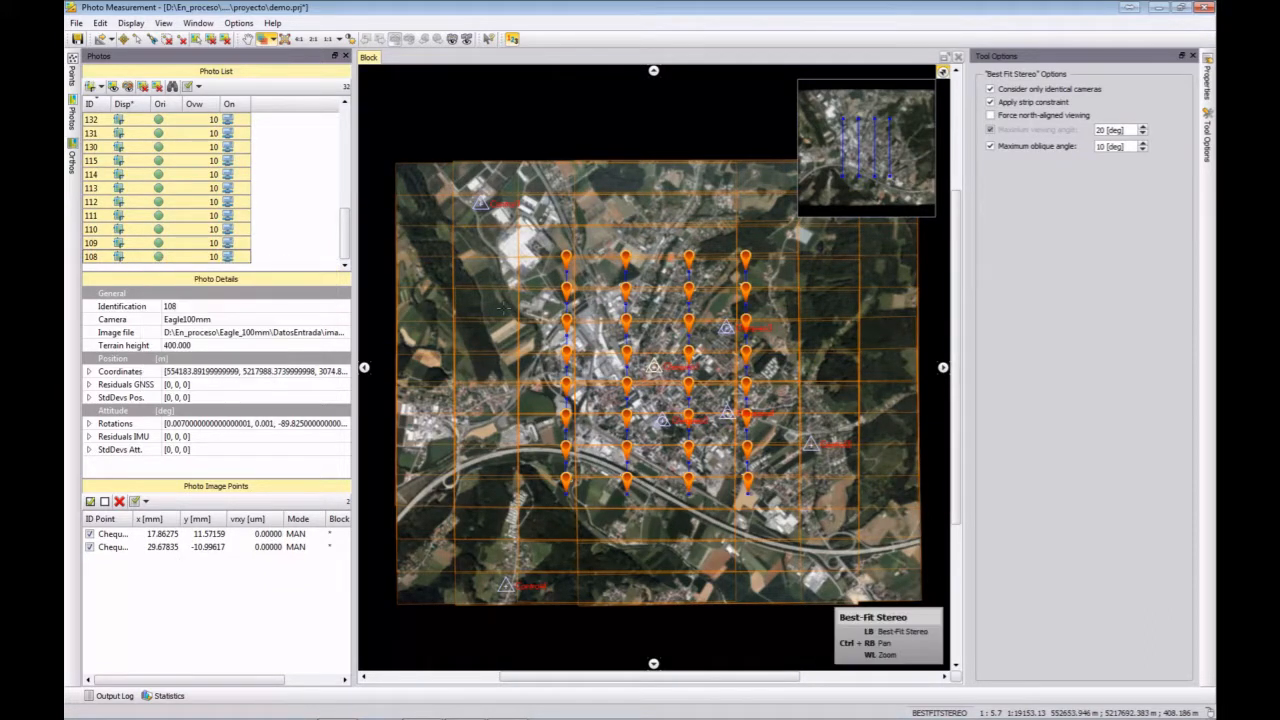
# Step: Choose Best-Fit Stereo again and view the northern part of the block between the two western strips in stereo
pyautogui.click(270, 39)
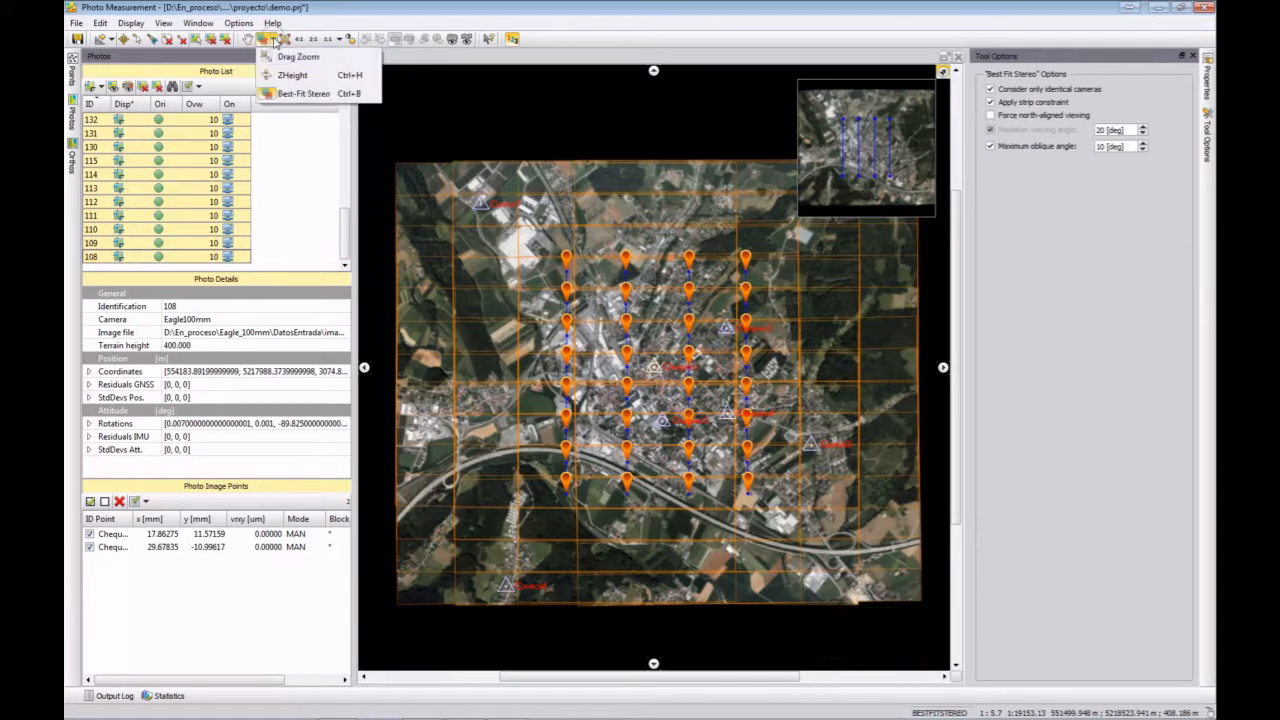
pyautogui.click(304, 94)
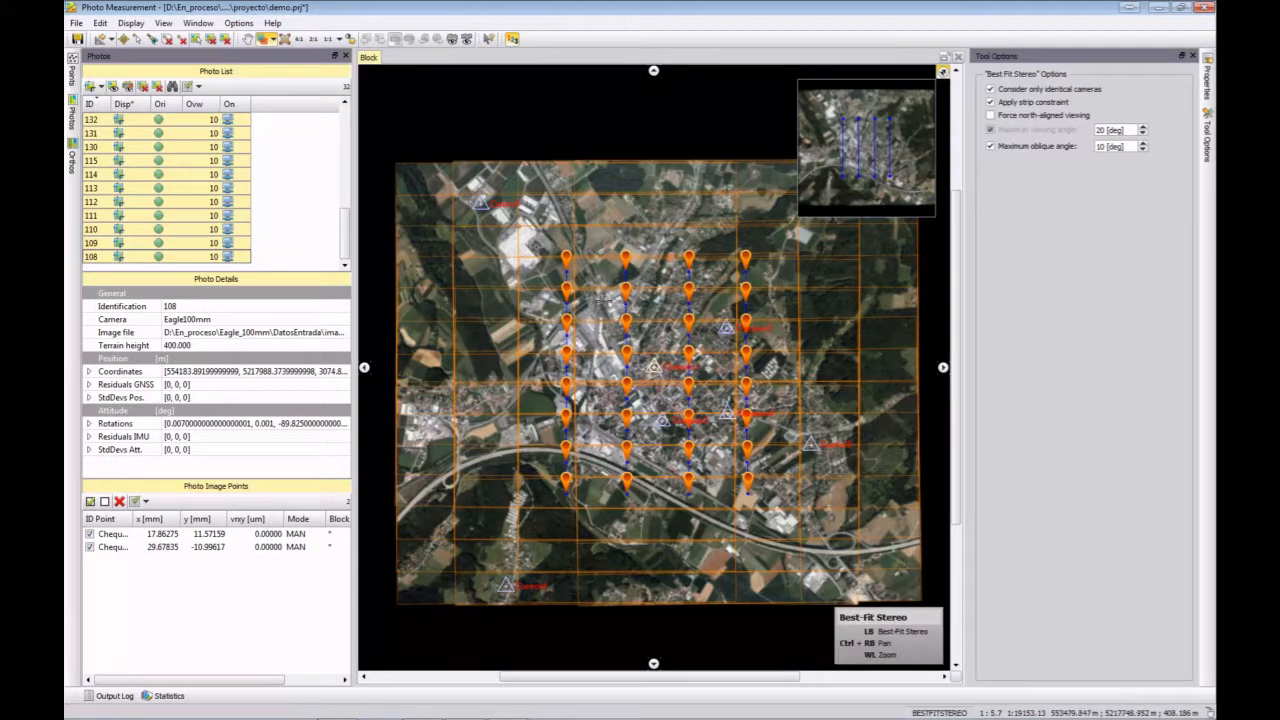
pyautogui.click(604, 298)
pyautogui.scroll(-5, 604, 298)
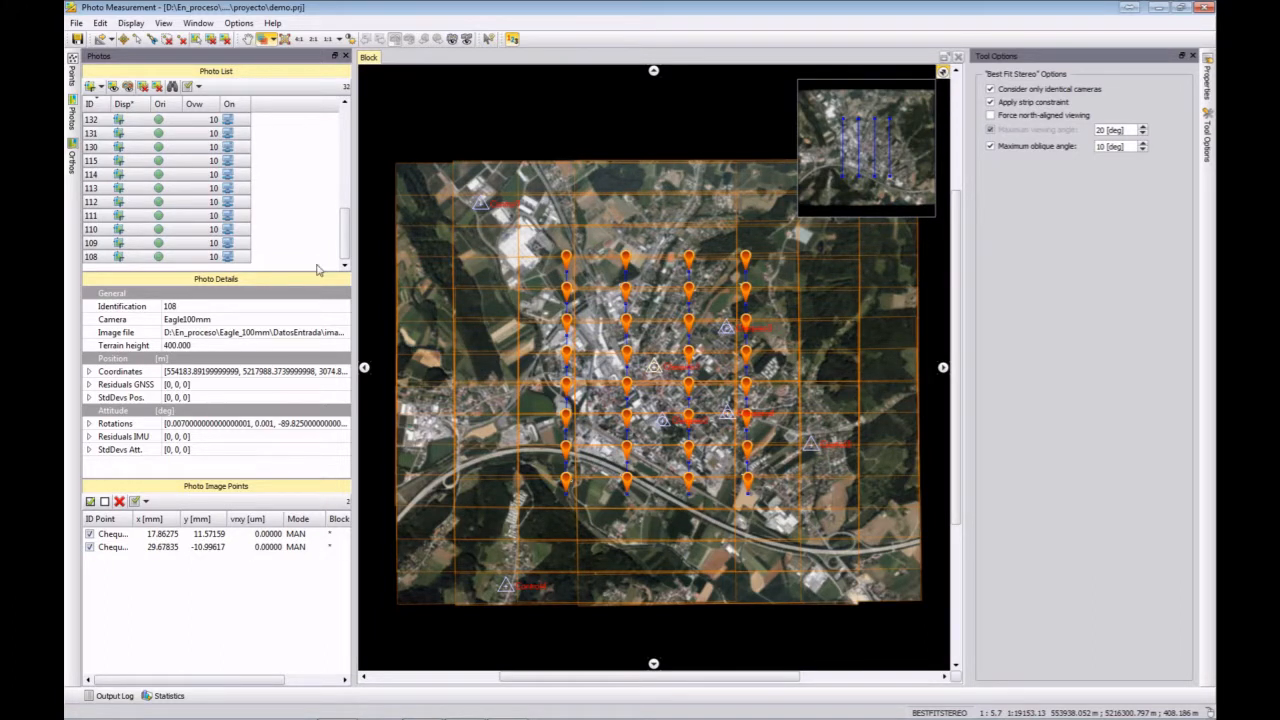
# Step: Close Photo Measurement and open MATCH-AT Aerial Frame Triangulation, creating the demo.cnt parameter file with default settings
pyautogui.click(1205, 7)
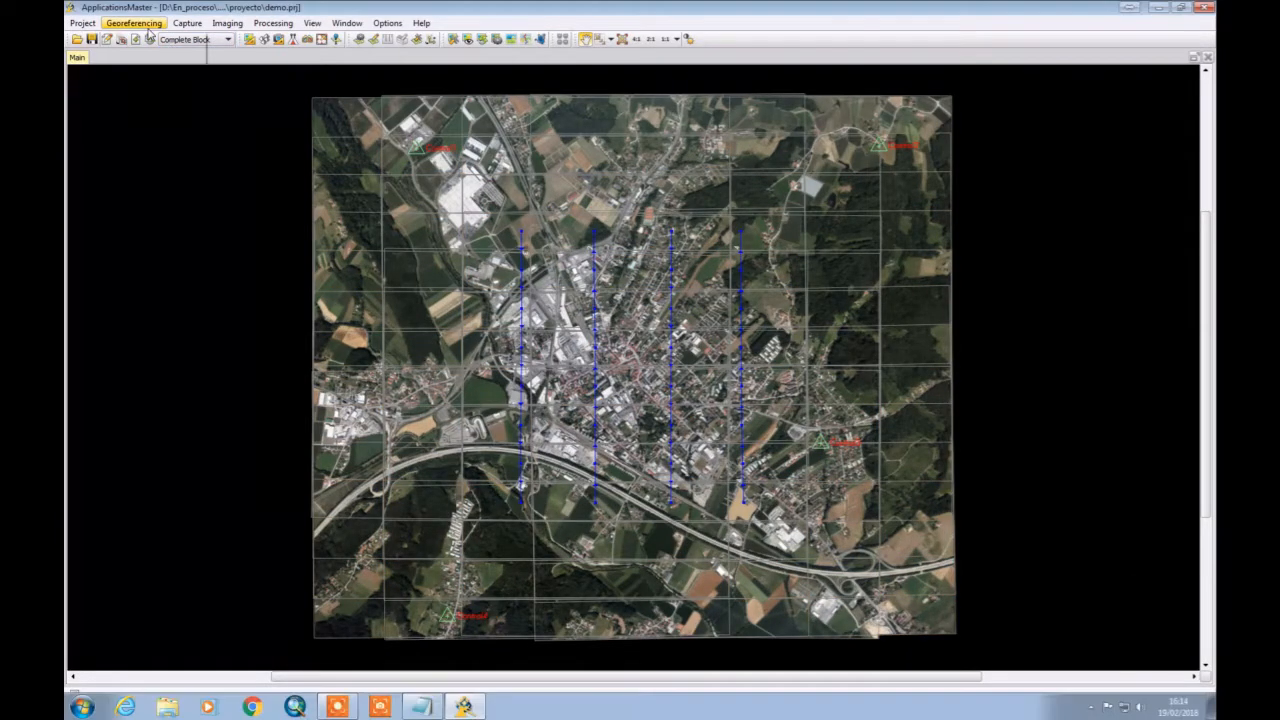
pyautogui.click(147, 28)
pyautogui.moveTo(147, 42)
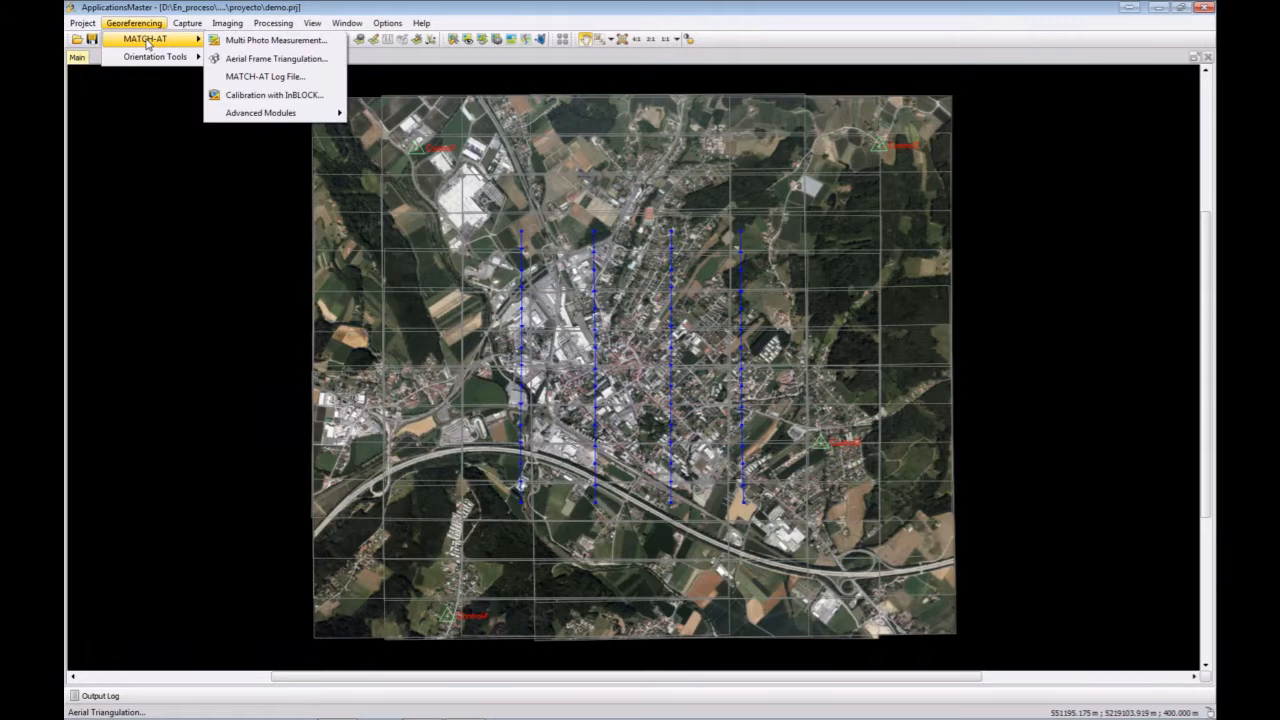
pyautogui.click(260, 60)
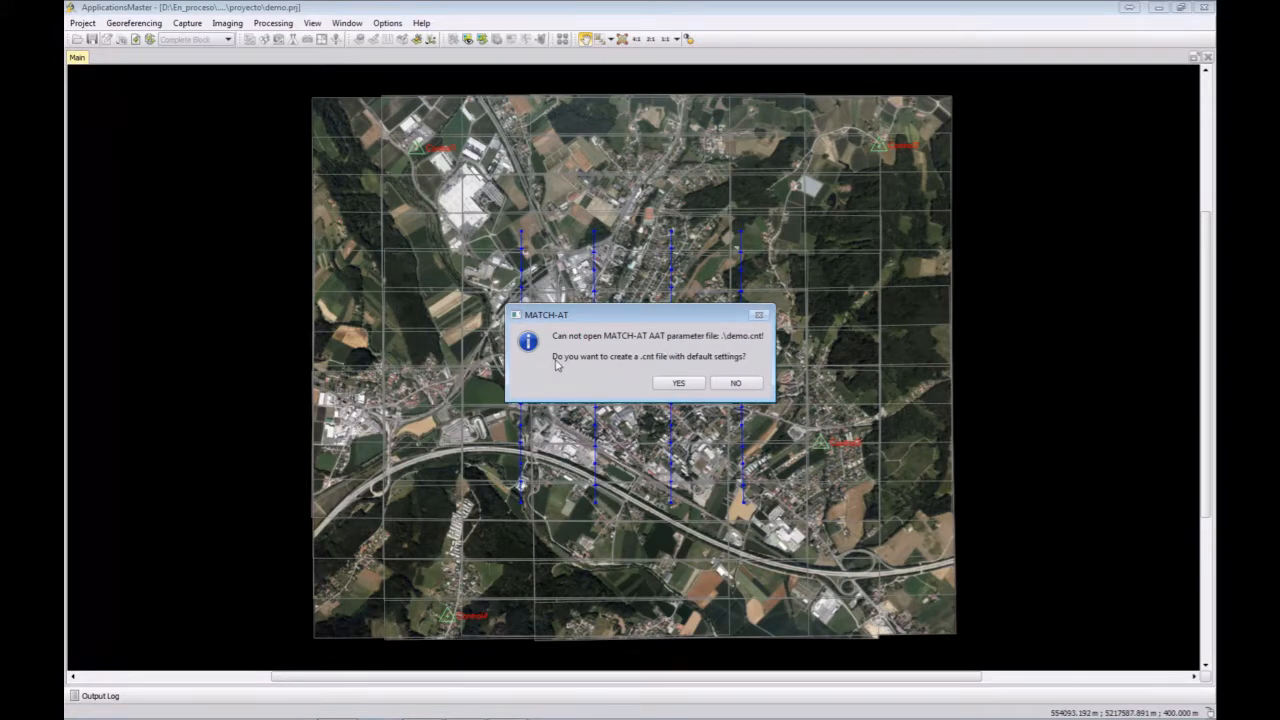
pyautogui.click(669, 385)
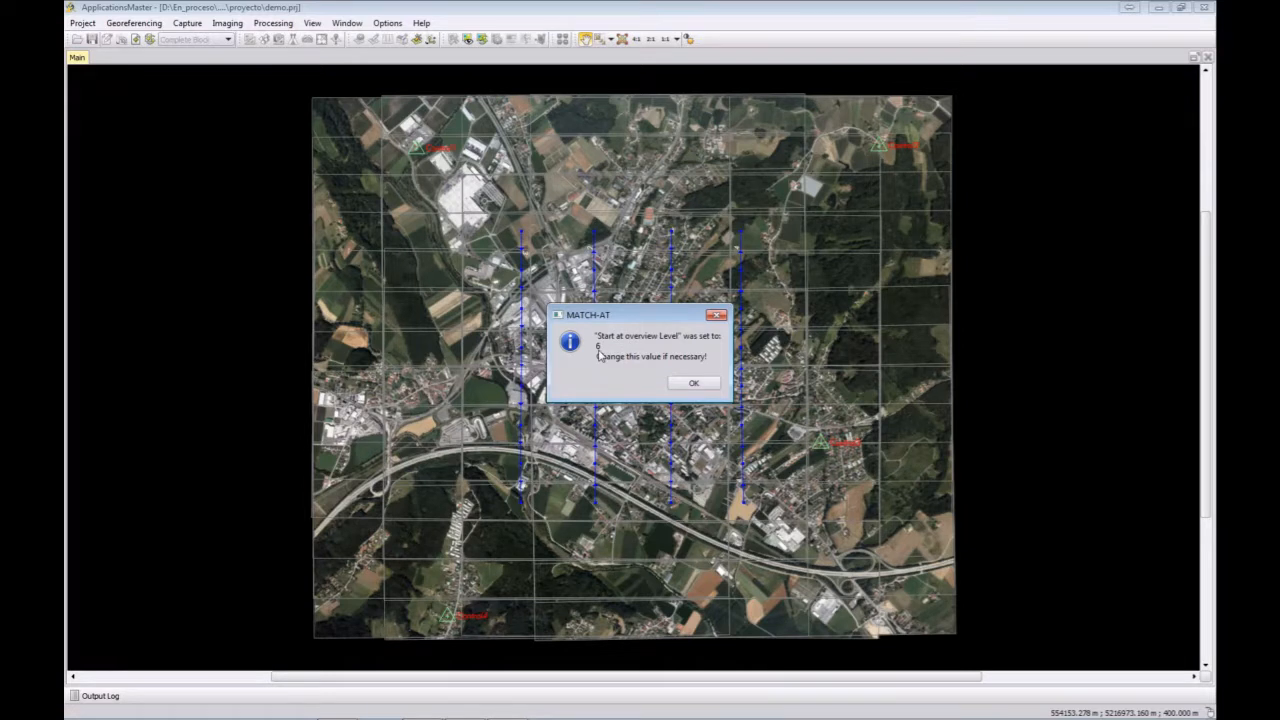
pyautogui.click(691, 385)
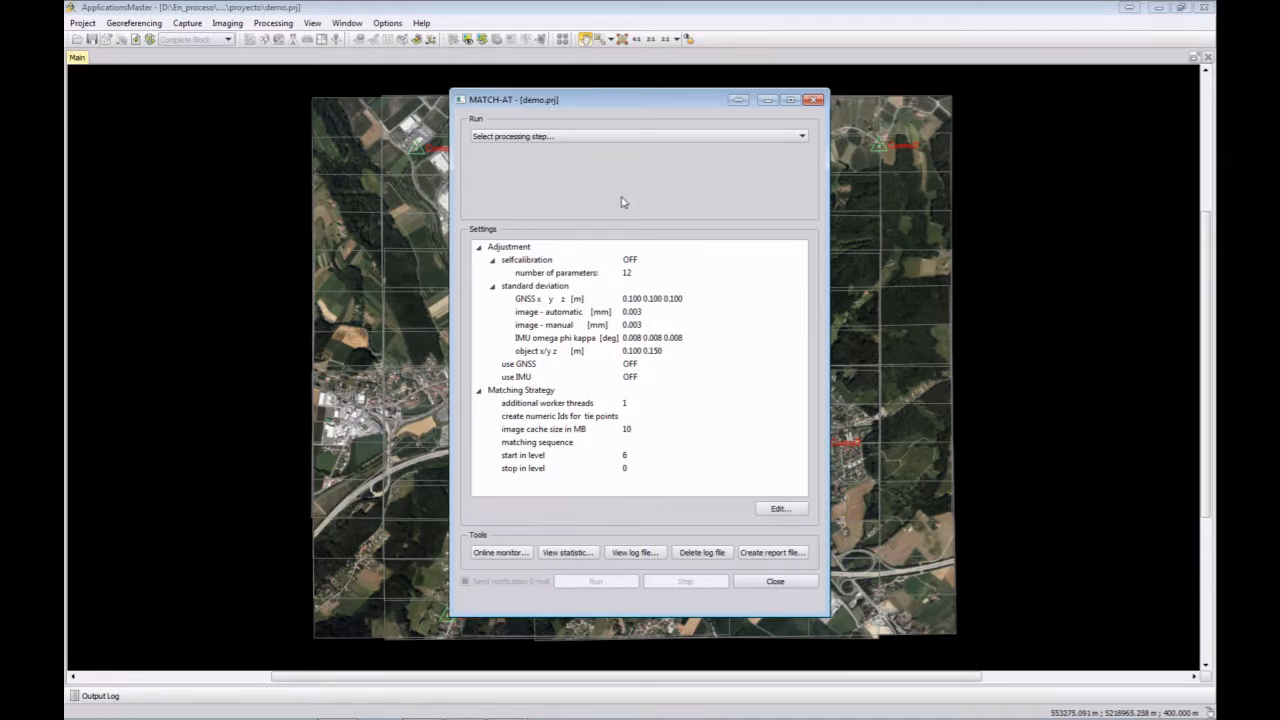
# Step: Run Initialize Exterior Orientation with XYZ from GNSS and omega, phi, kappa from IMU
pyautogui.click(638, 138)
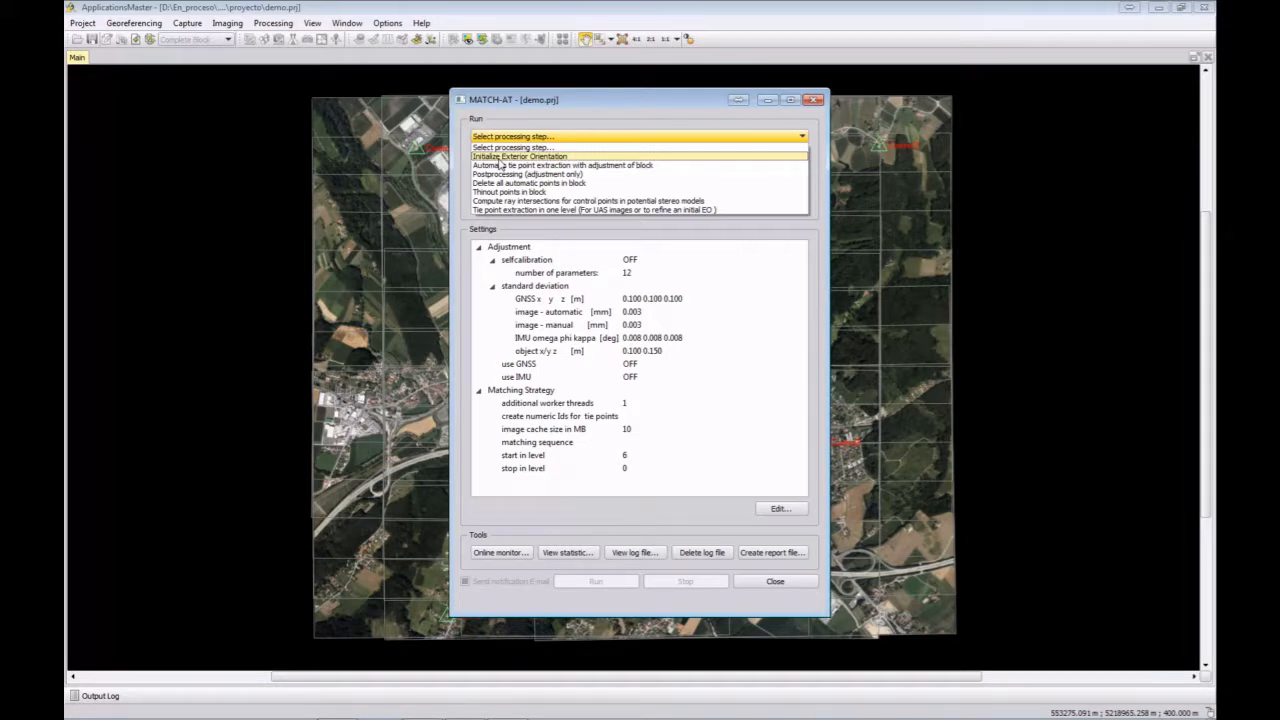
pyautogui.click(500, 158)
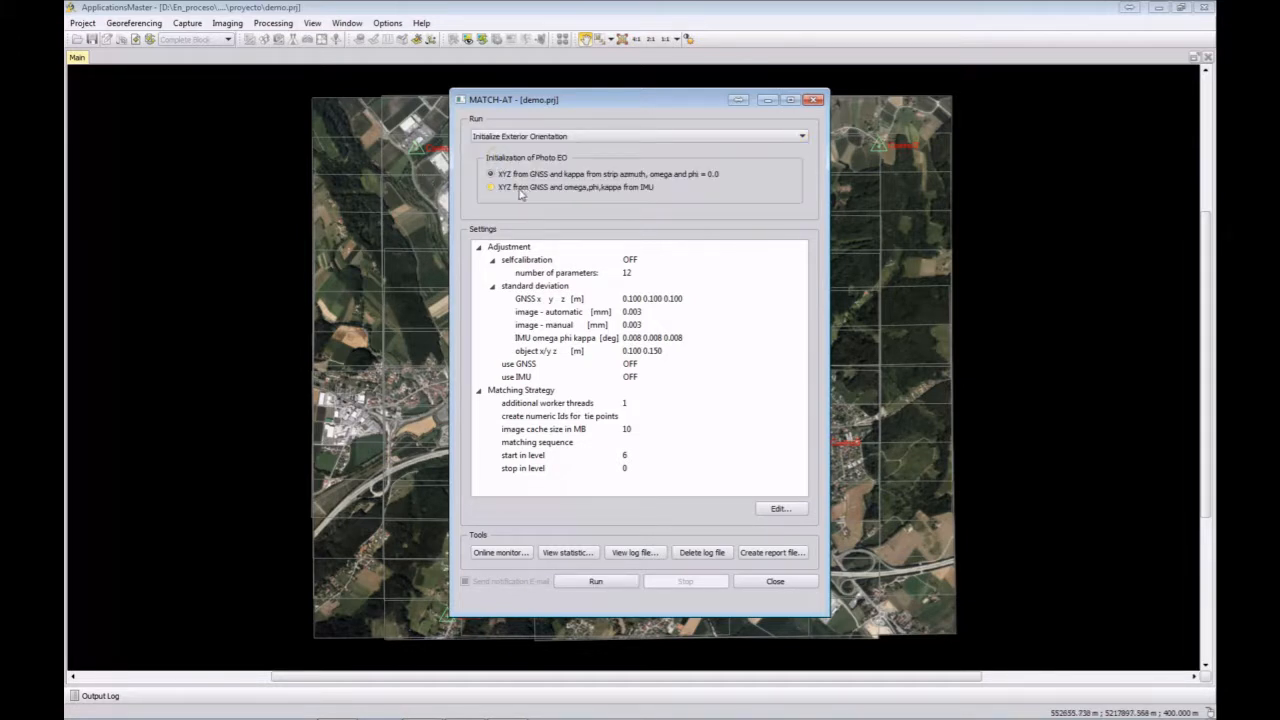
pyautogui.click(492, 188)
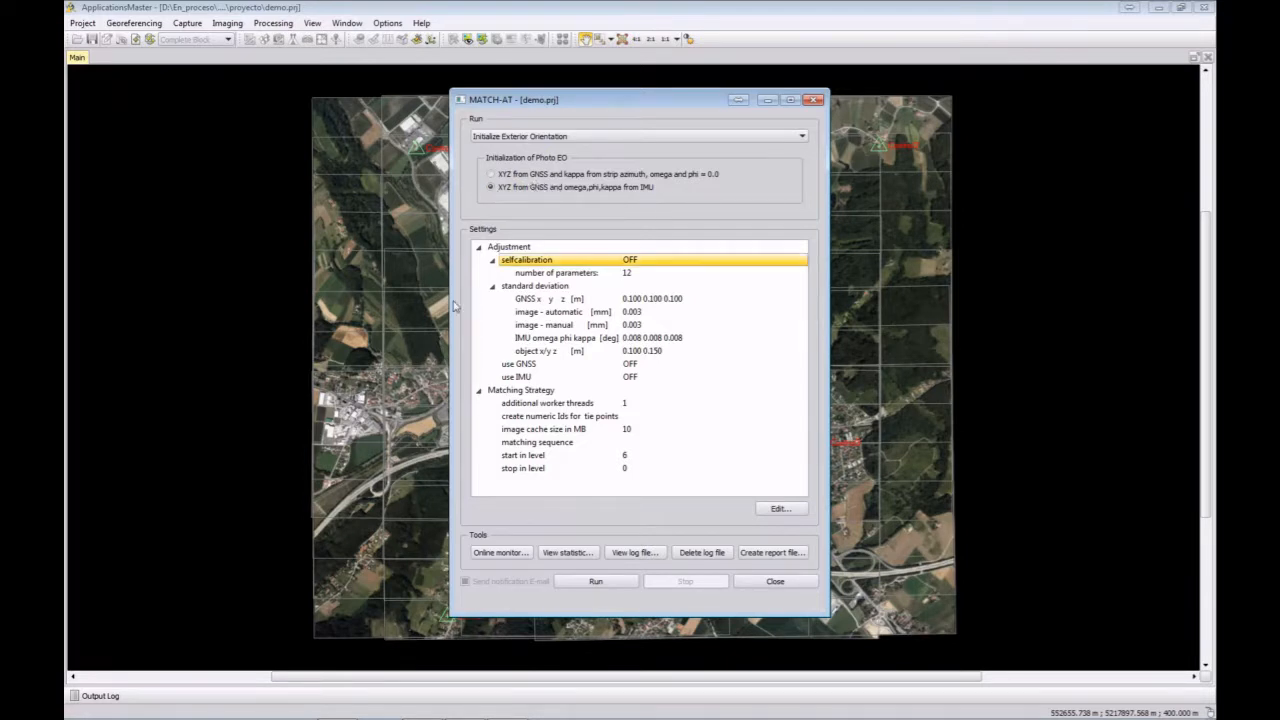
pyautogui.click(597, 588)
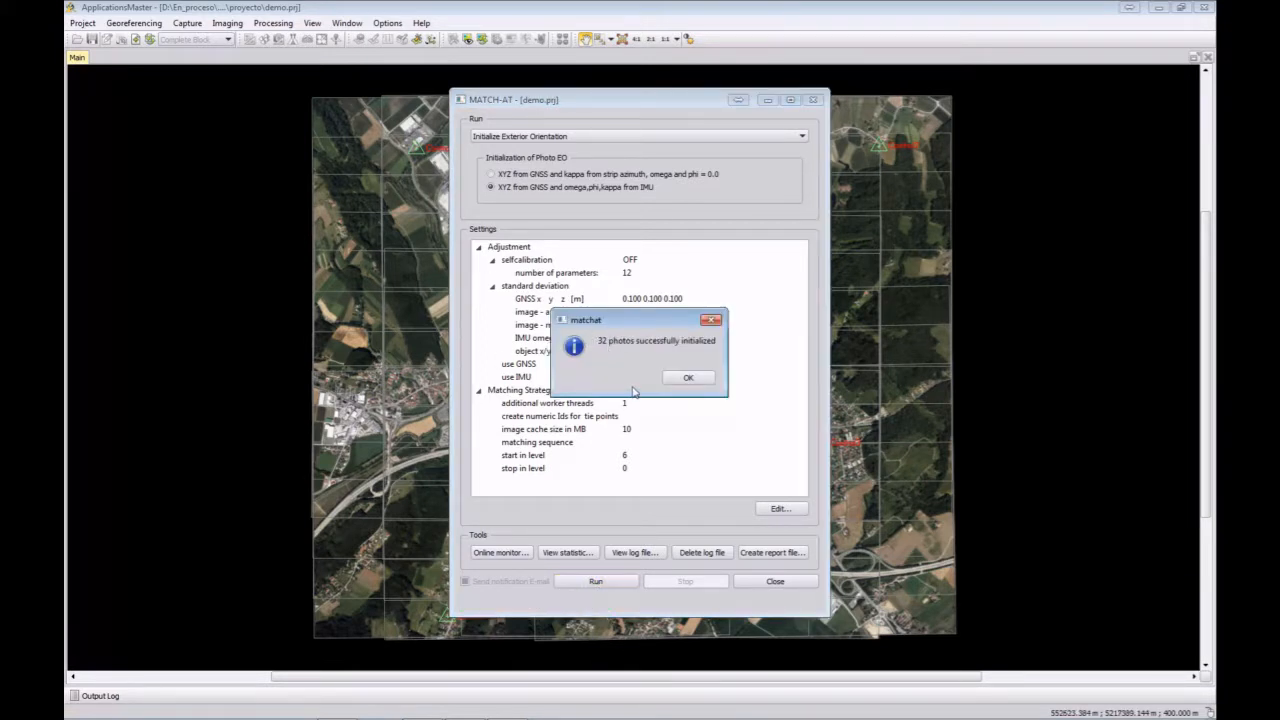
pyautogui.click(685, 380)
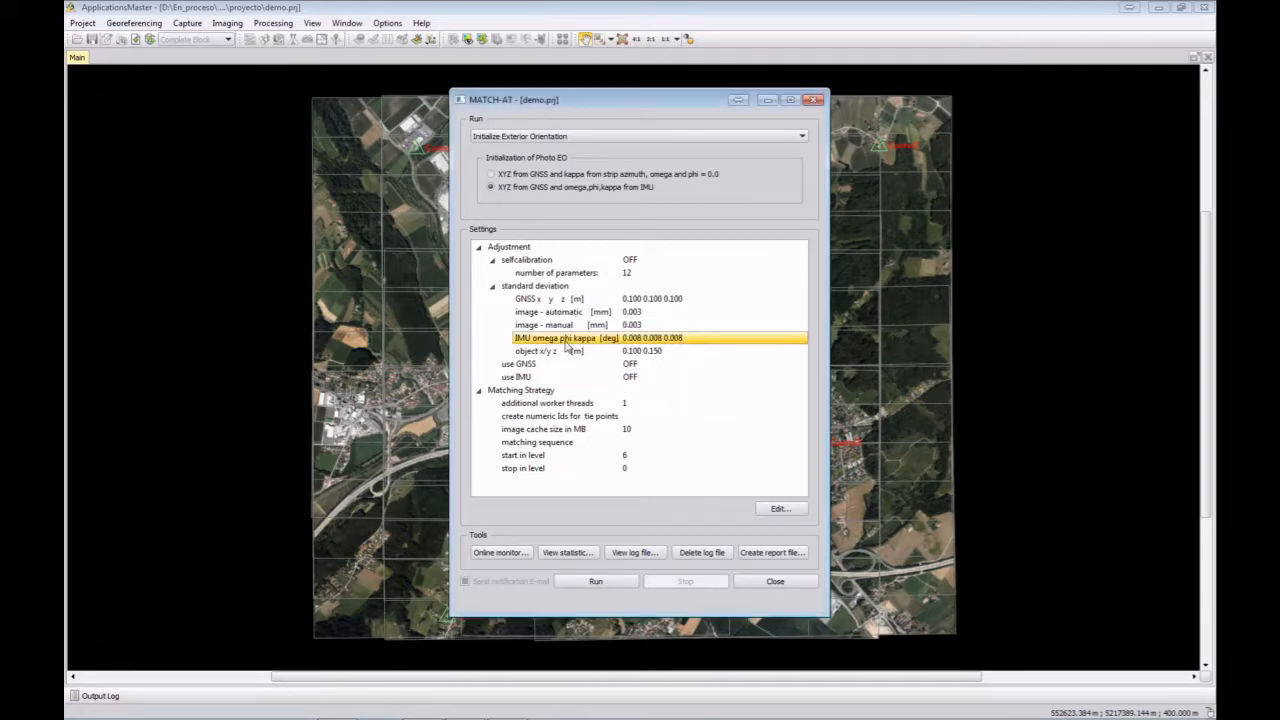
# Step: Choose automatic tie point extraction with adjustment of block and enable Use GNSS and Use IMU in its adjustment settings
pyautogui.click(590, 138)
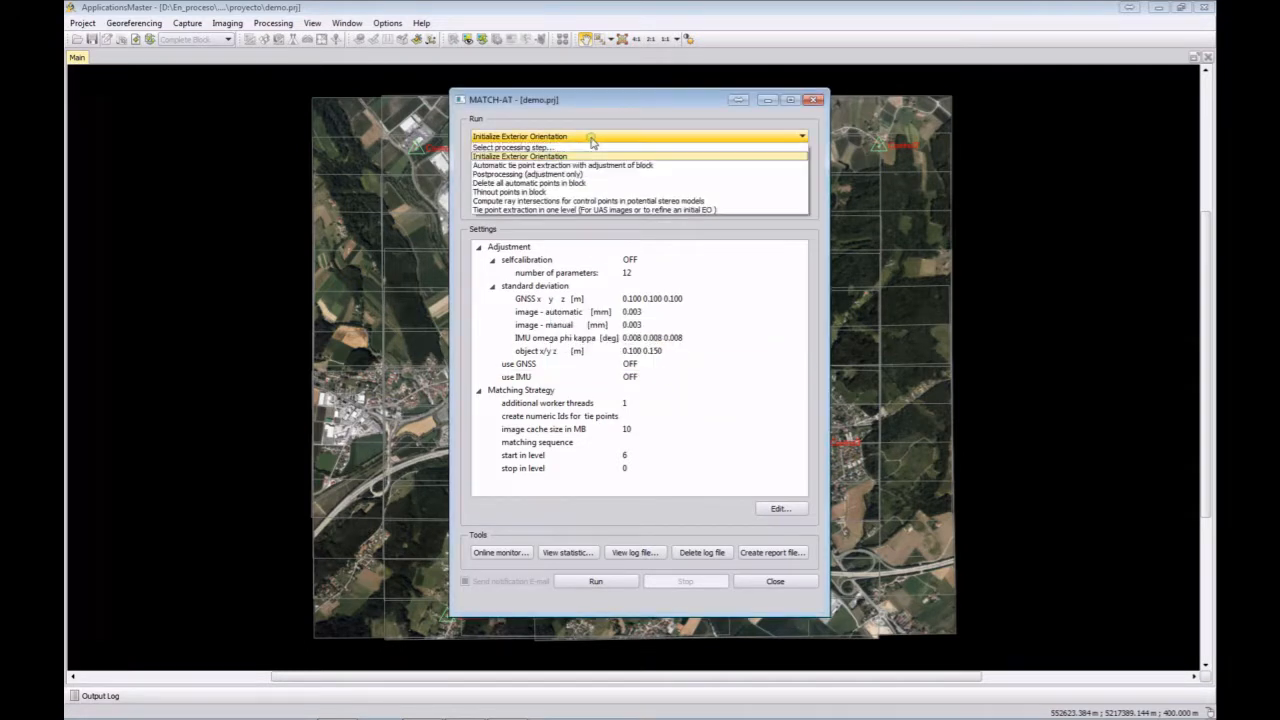
pyautogui.click(537, 167)
pyautogui.click(563, 263)
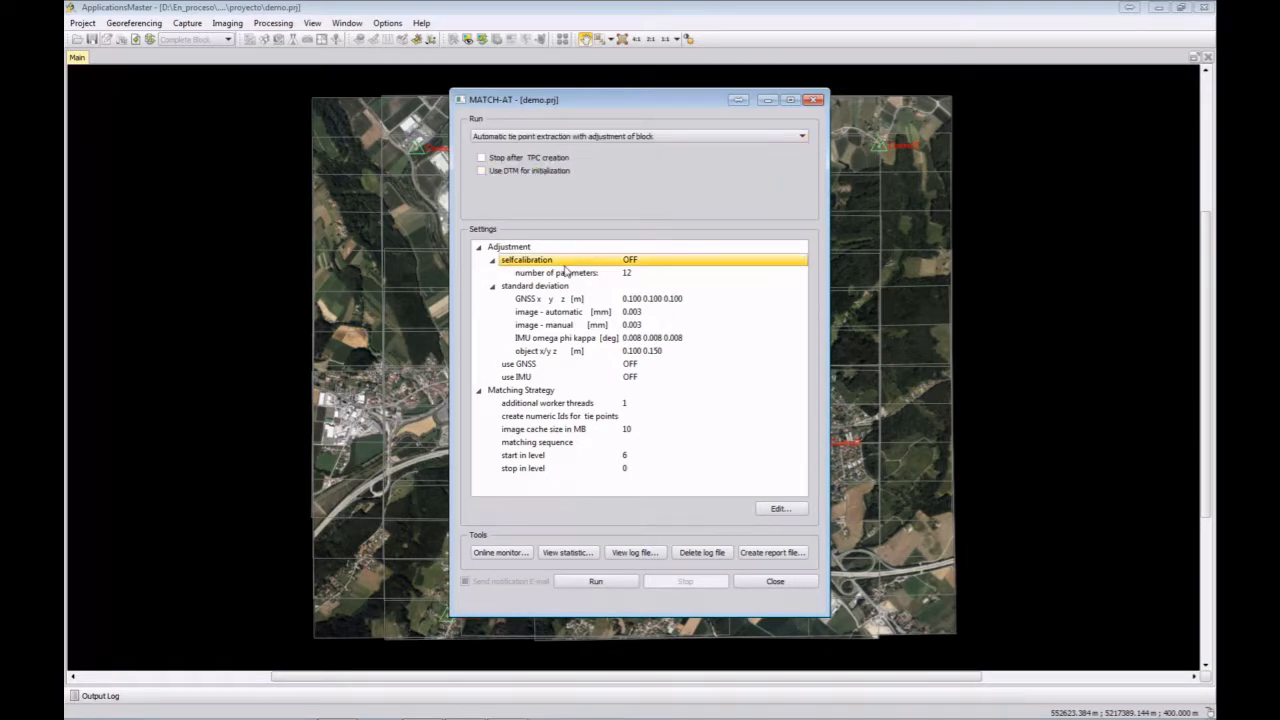
pyautogui.click(780, 510)
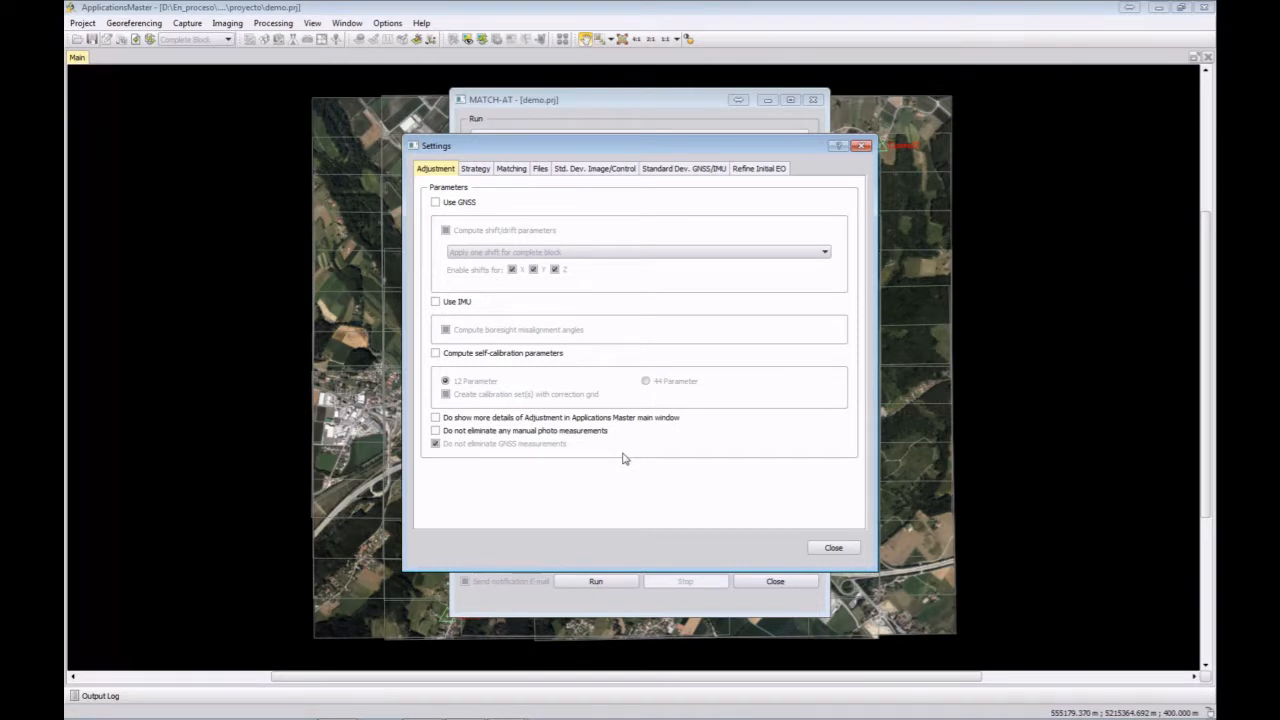
pyautogui.click(435, 202)
pyautogui.click(435, 301)
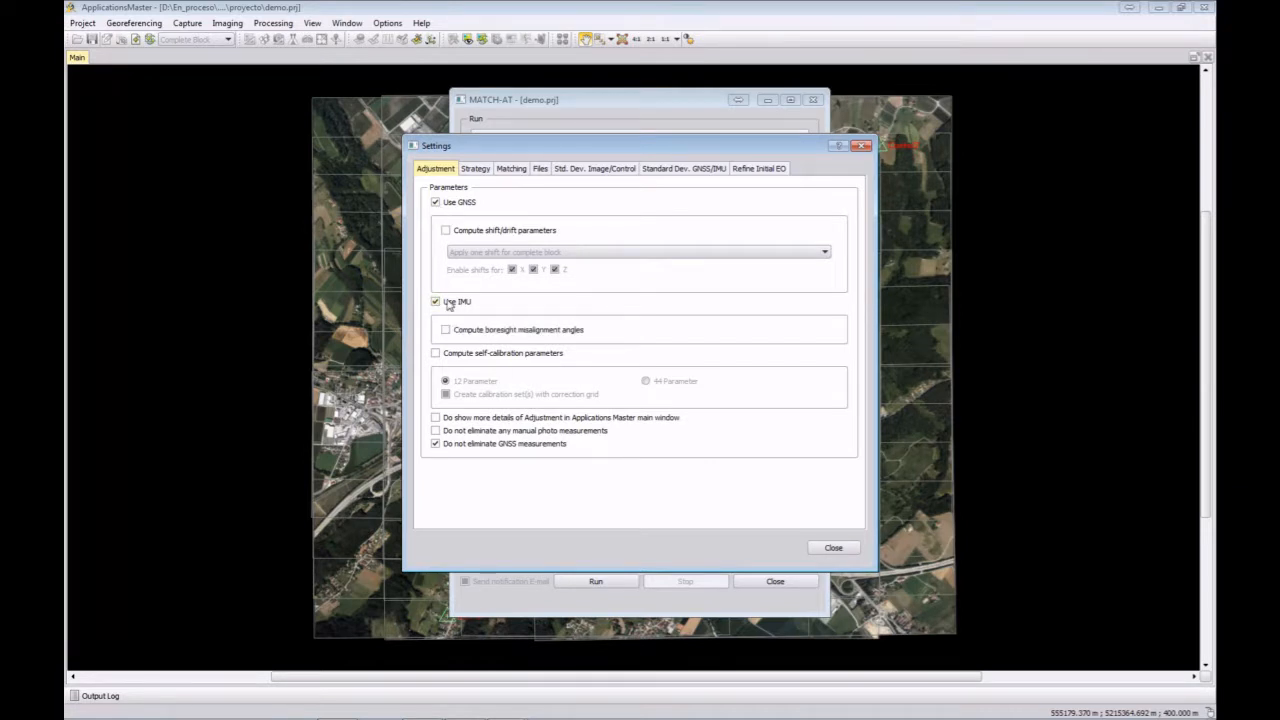
# Step: Set the matching strategy to dense point density, starting at overview level 4 and stopping at level 1
pyautogui.click(476, 170)
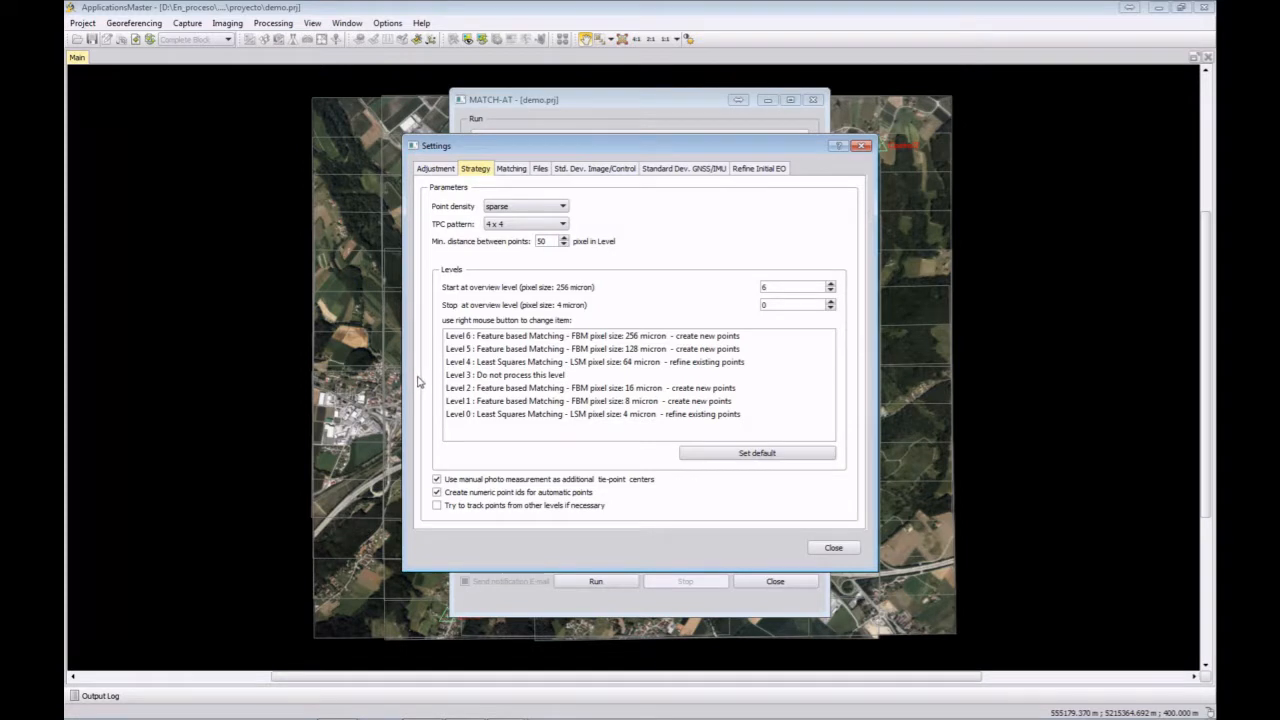
pyautogui.click(528, 206)
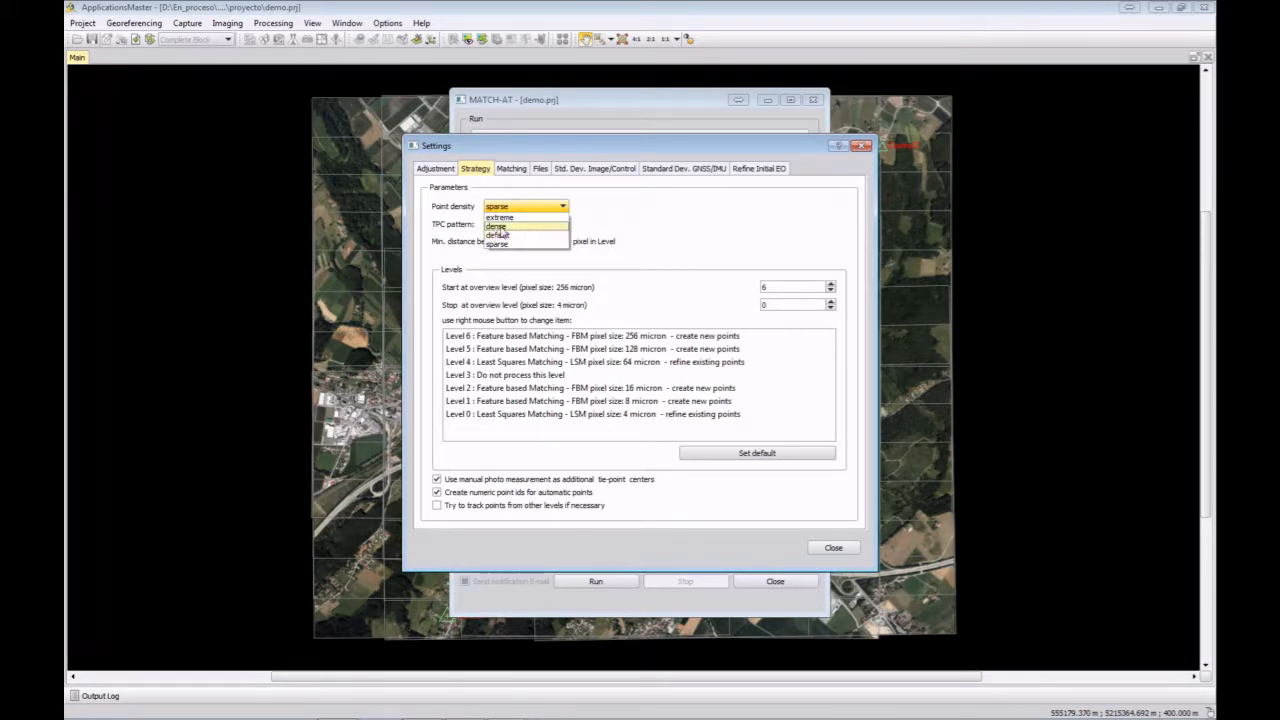
pyautogui.click(500, 225)
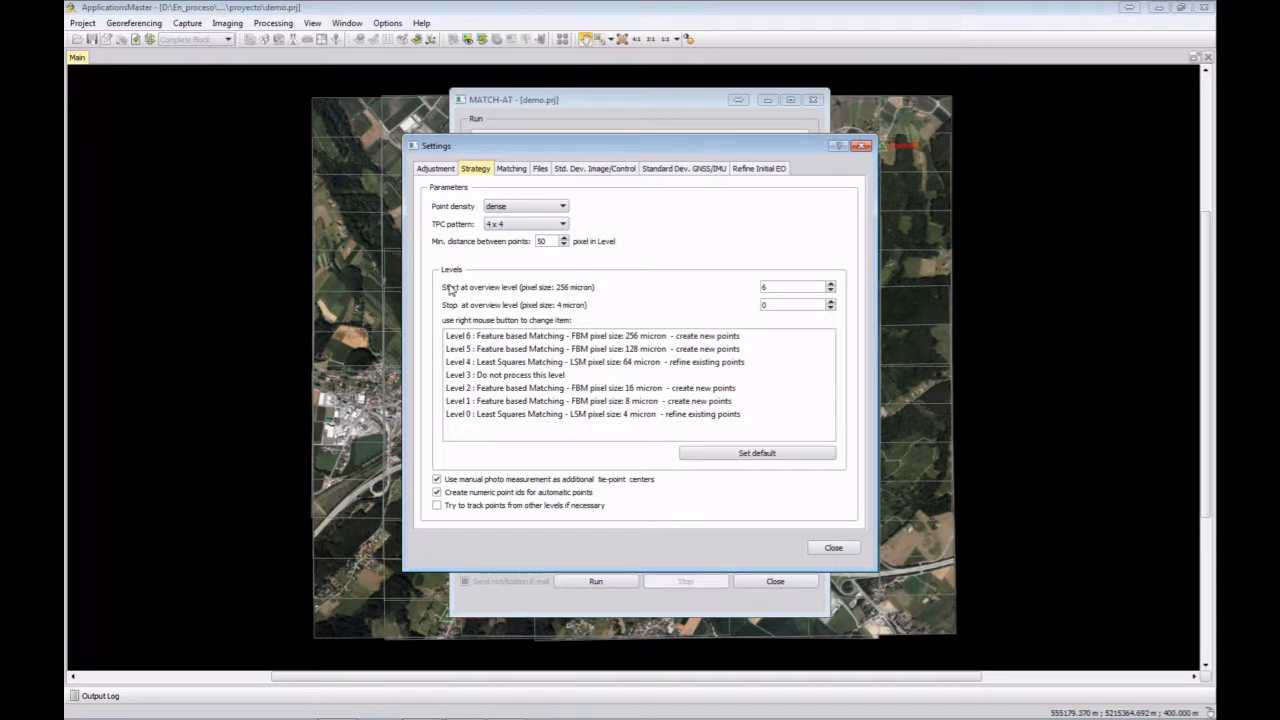
pyautogui.click(830, 291)
pyautogui.click(830, 291)
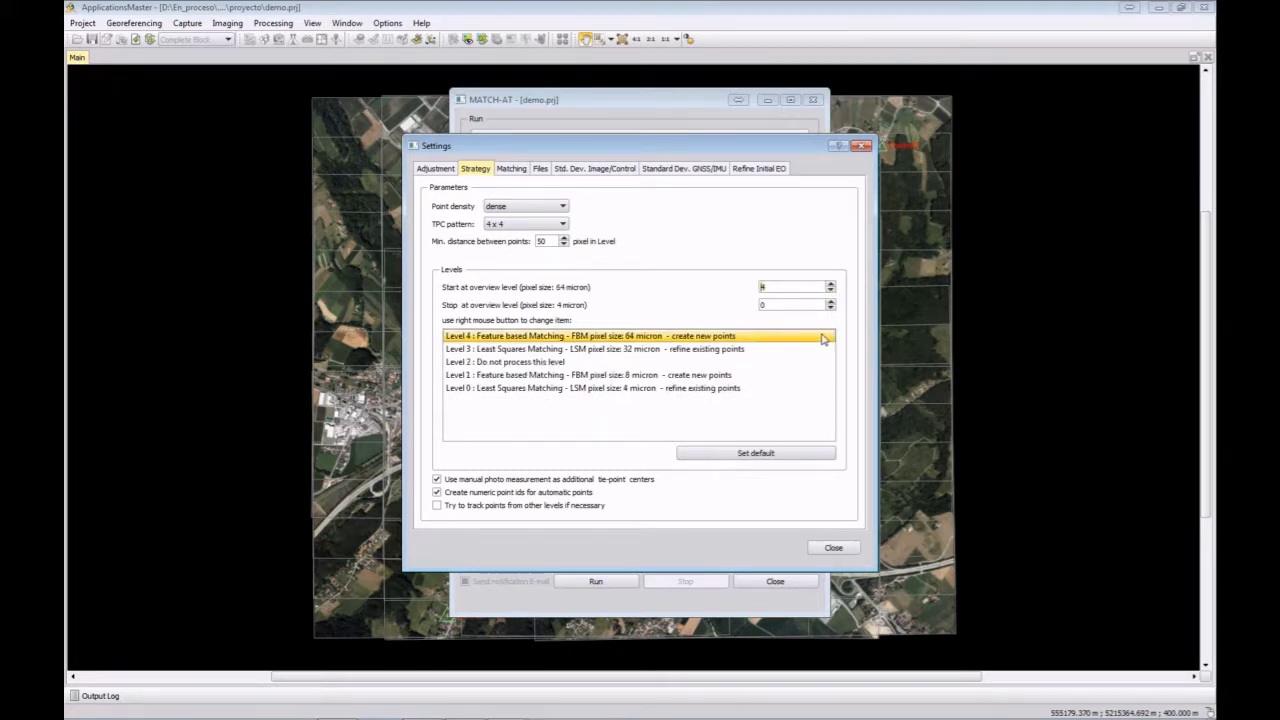
pyautogui.click(830, 301)
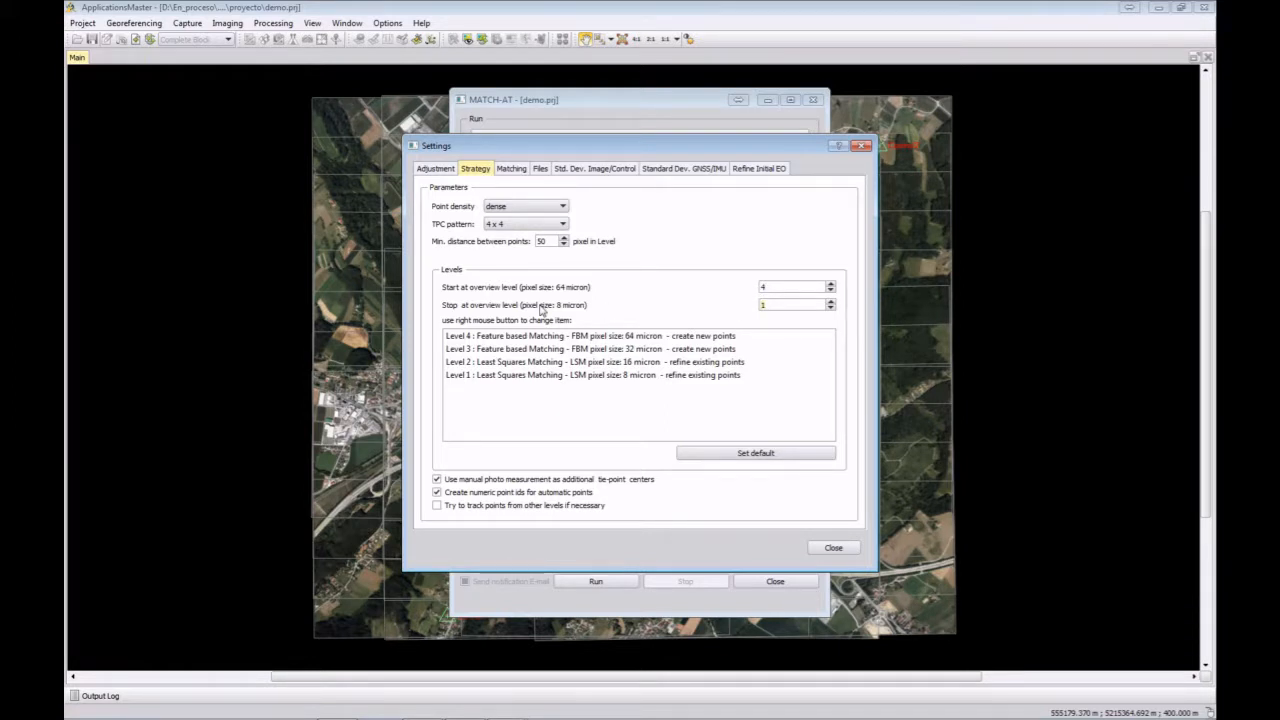
# Step: Review the matching parameters, DTM file option, image, control and GNSS/IMU standard deviations, and the Refine Initial EO settings
pyautogui.click(511, 170)
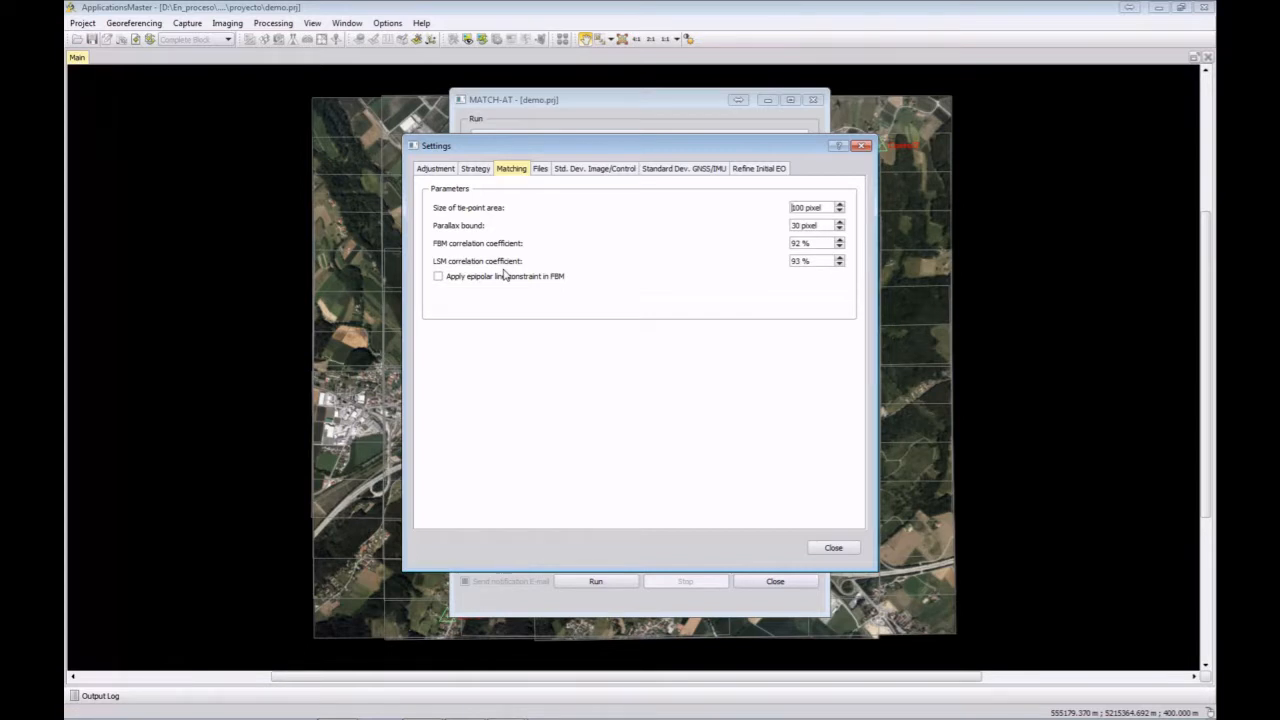
pyautogui.click(539, 172)
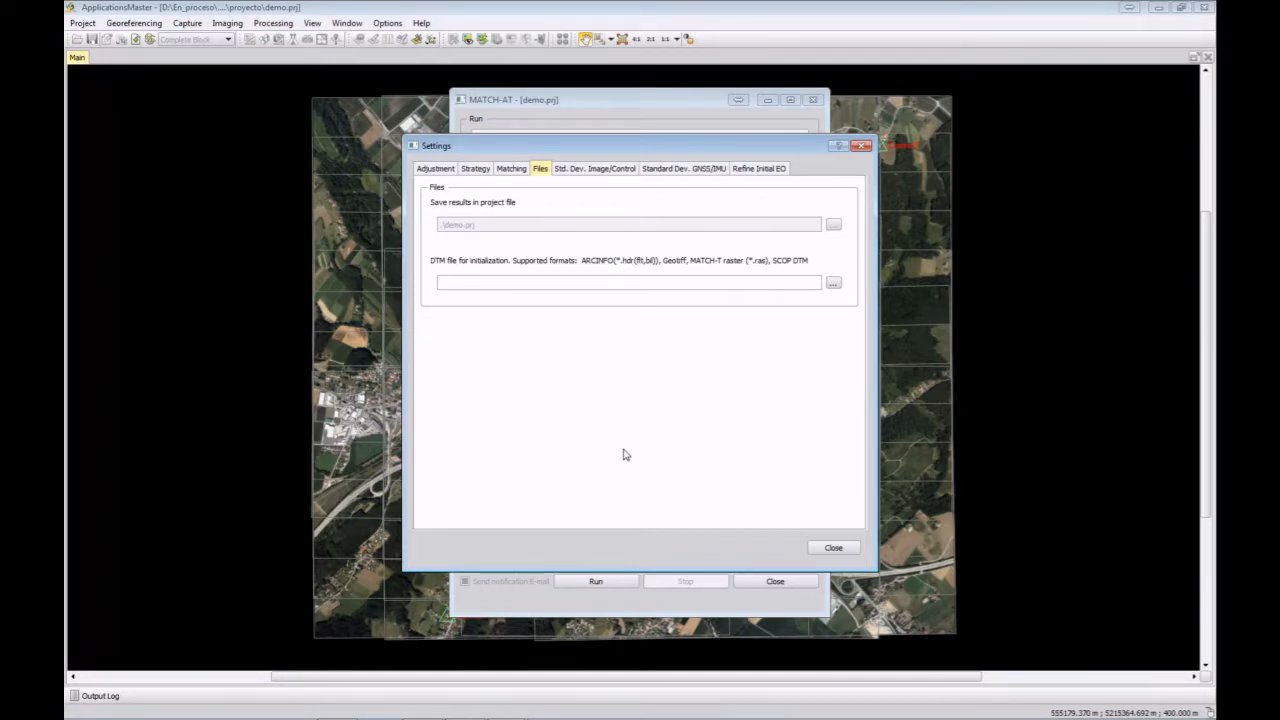
pyautogui.click(566, 282)
pyautogui.click(572, 170)
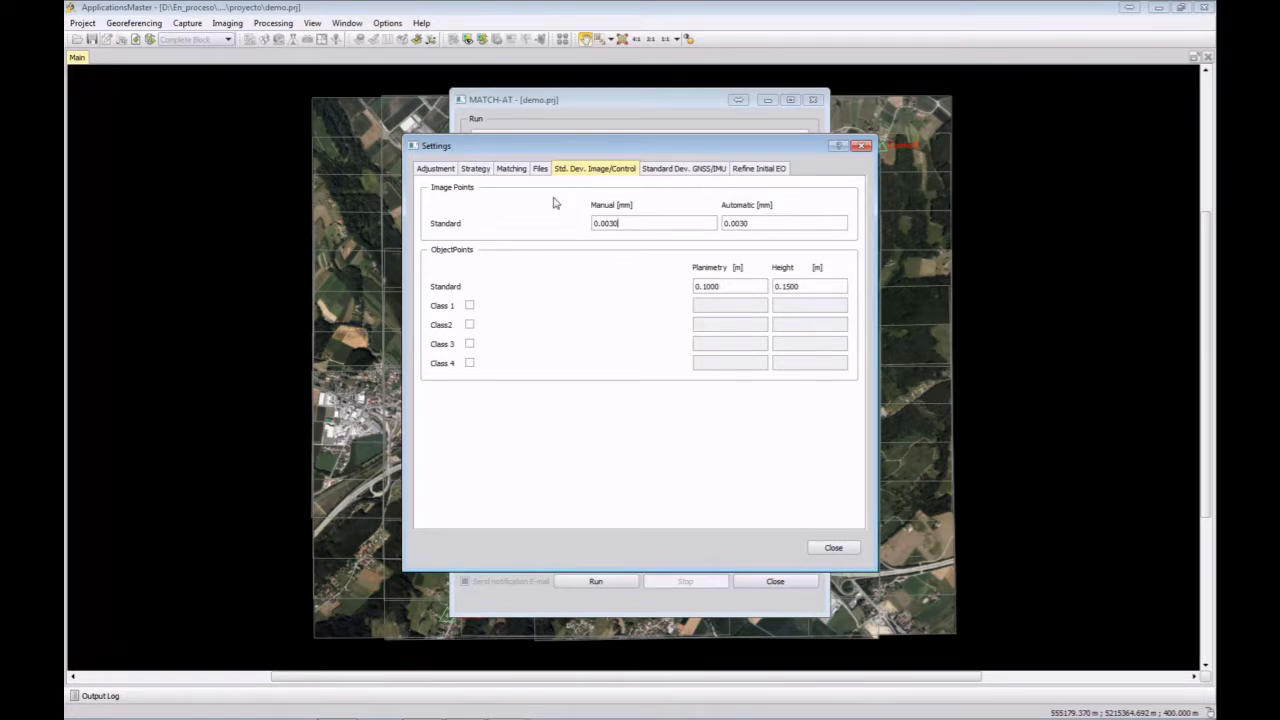
pyautogui.click(681, 168)
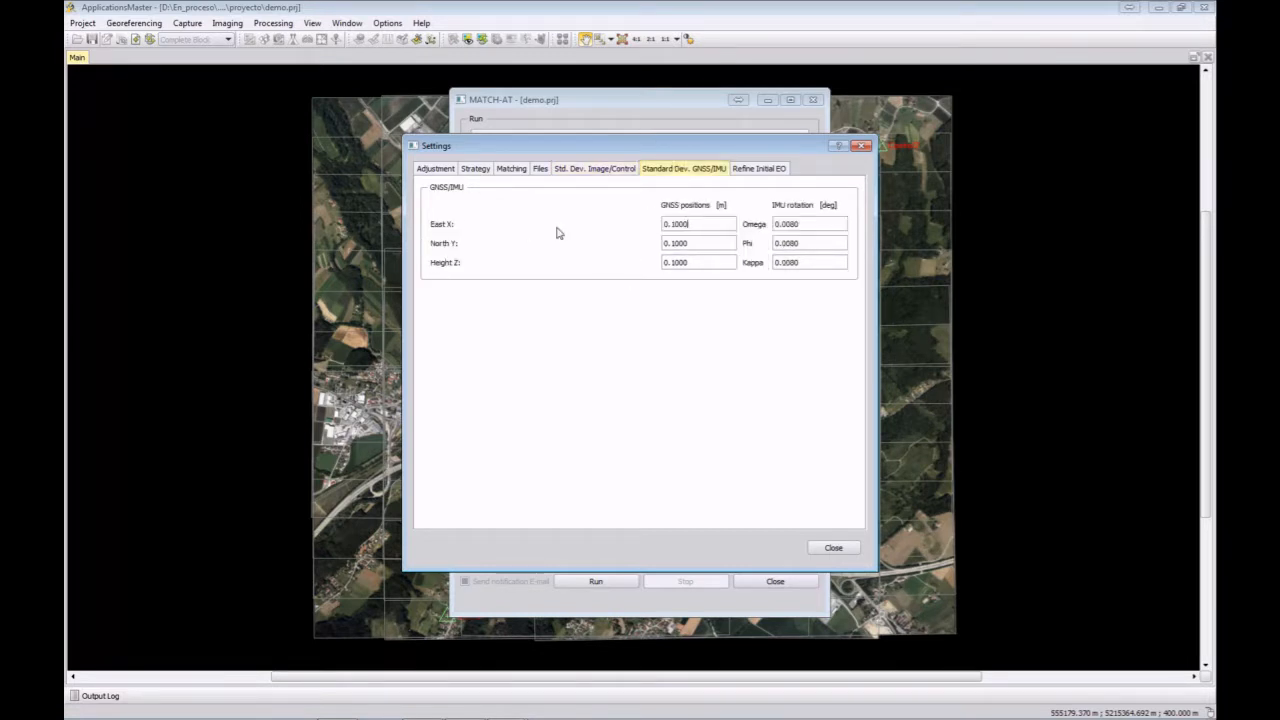
pyautogui.click(765, 170)
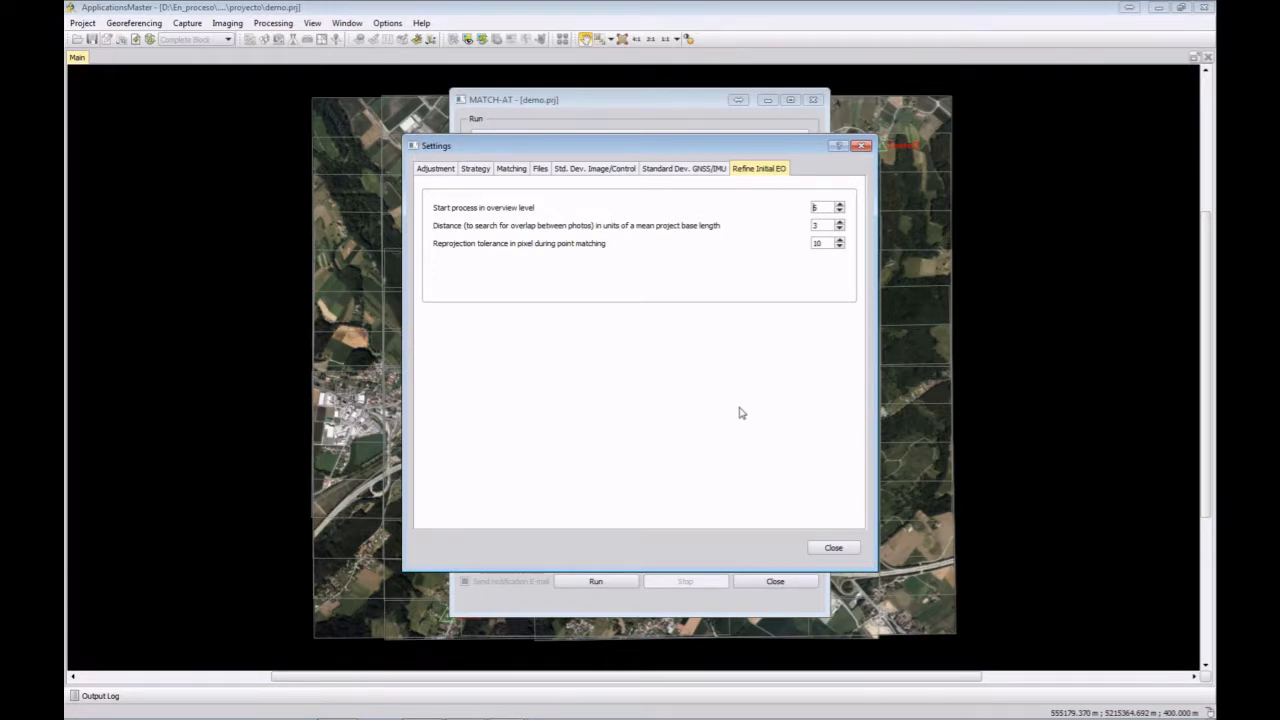
pyautogui.click(708, 174)
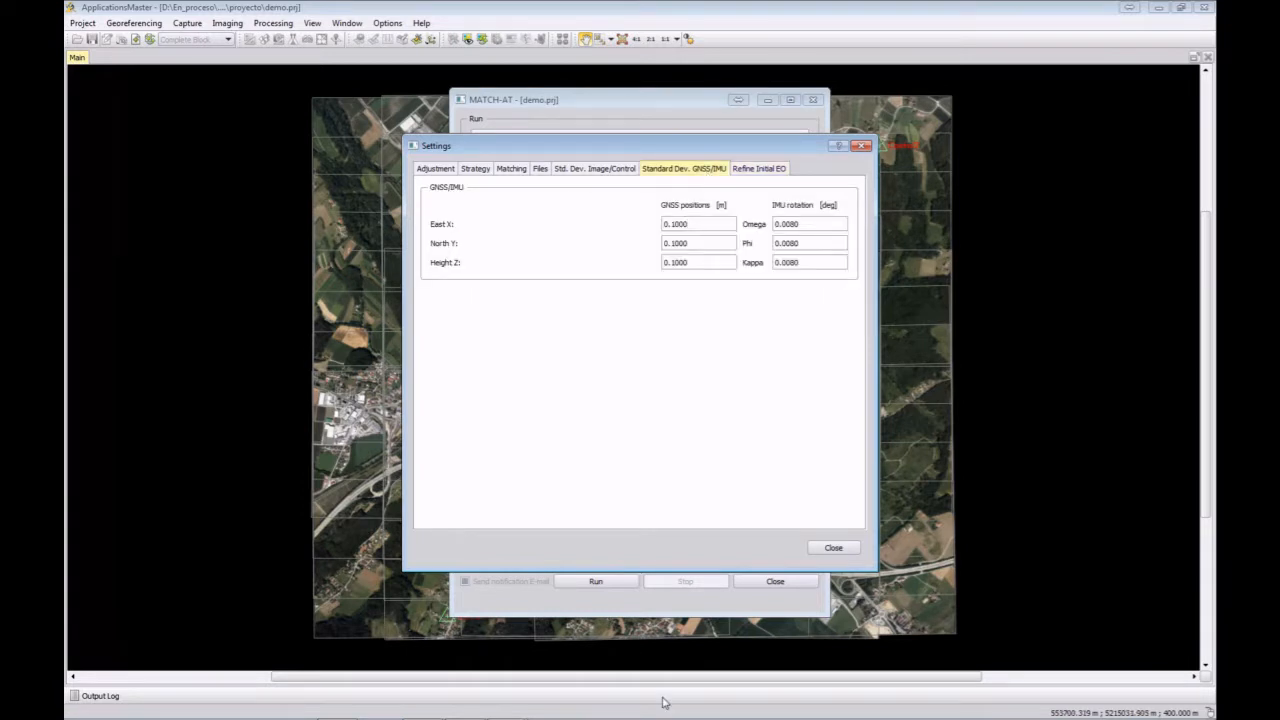
# Step: Run automatic tie point extraction with adjustment on the complete block and display the online processing monitor
pyautogui.click(836, 550)
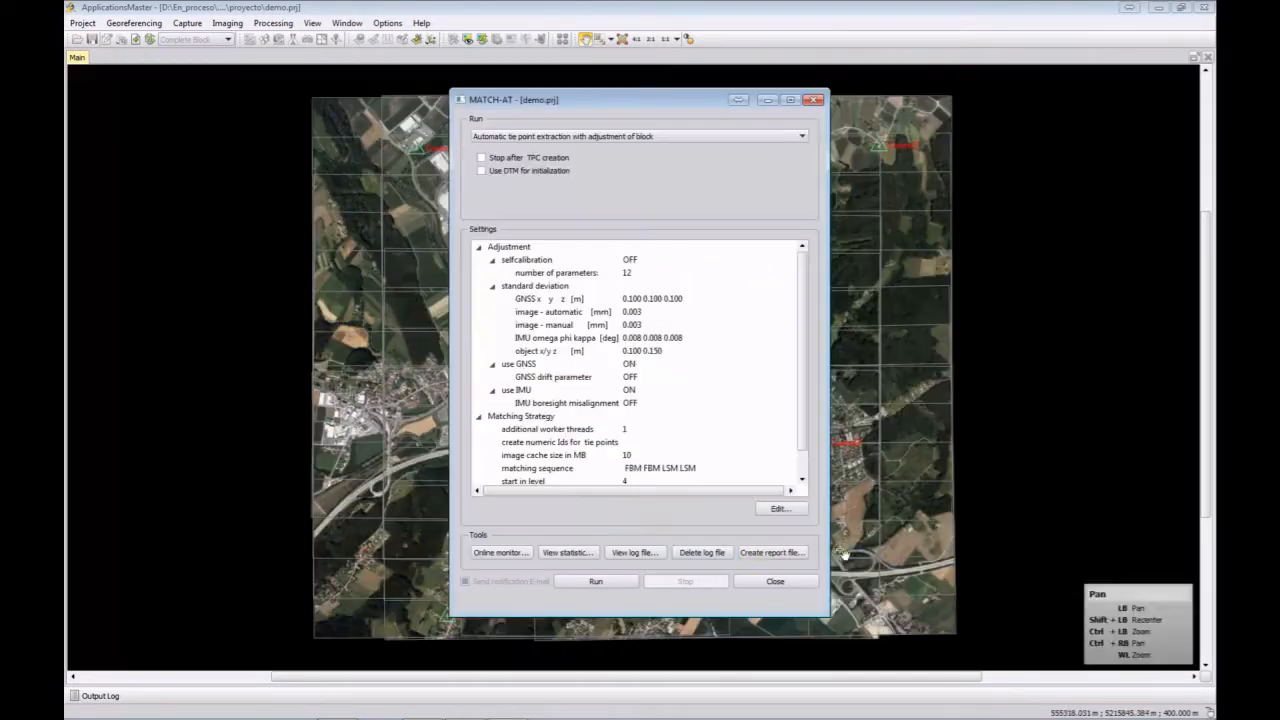
pyautogui.click(597, 582)
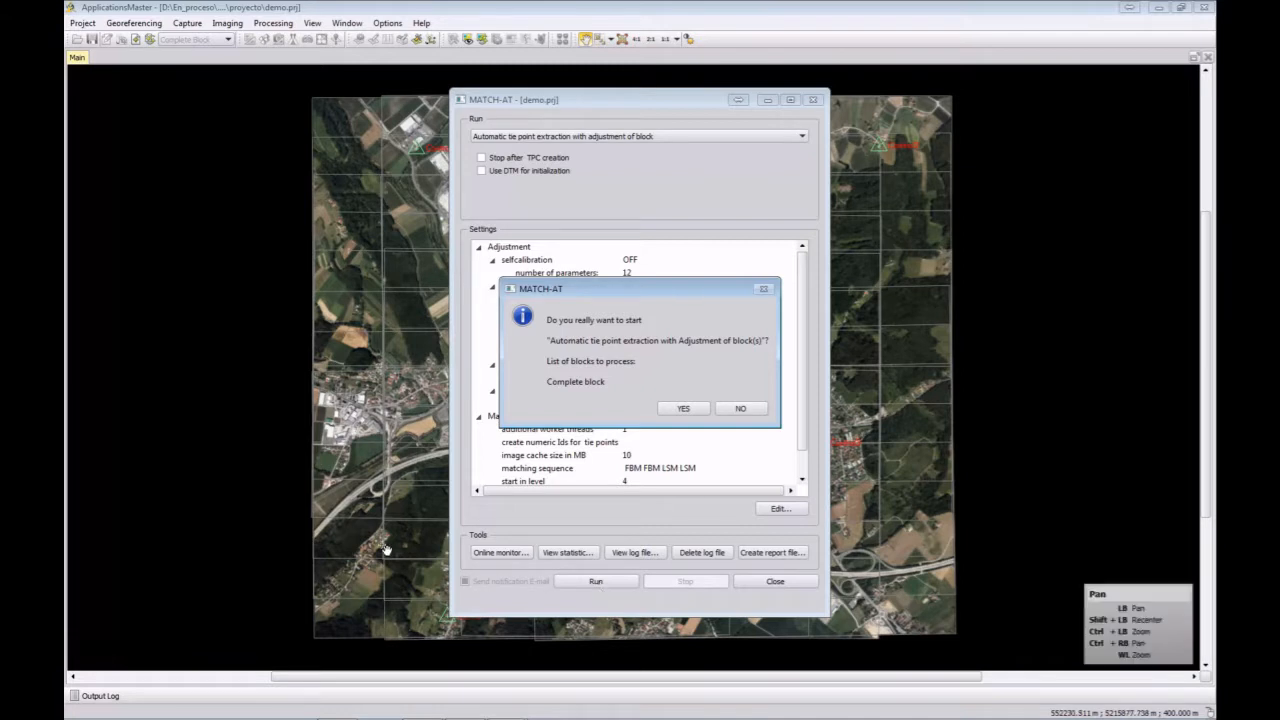
pyautogui.click(683, 409)
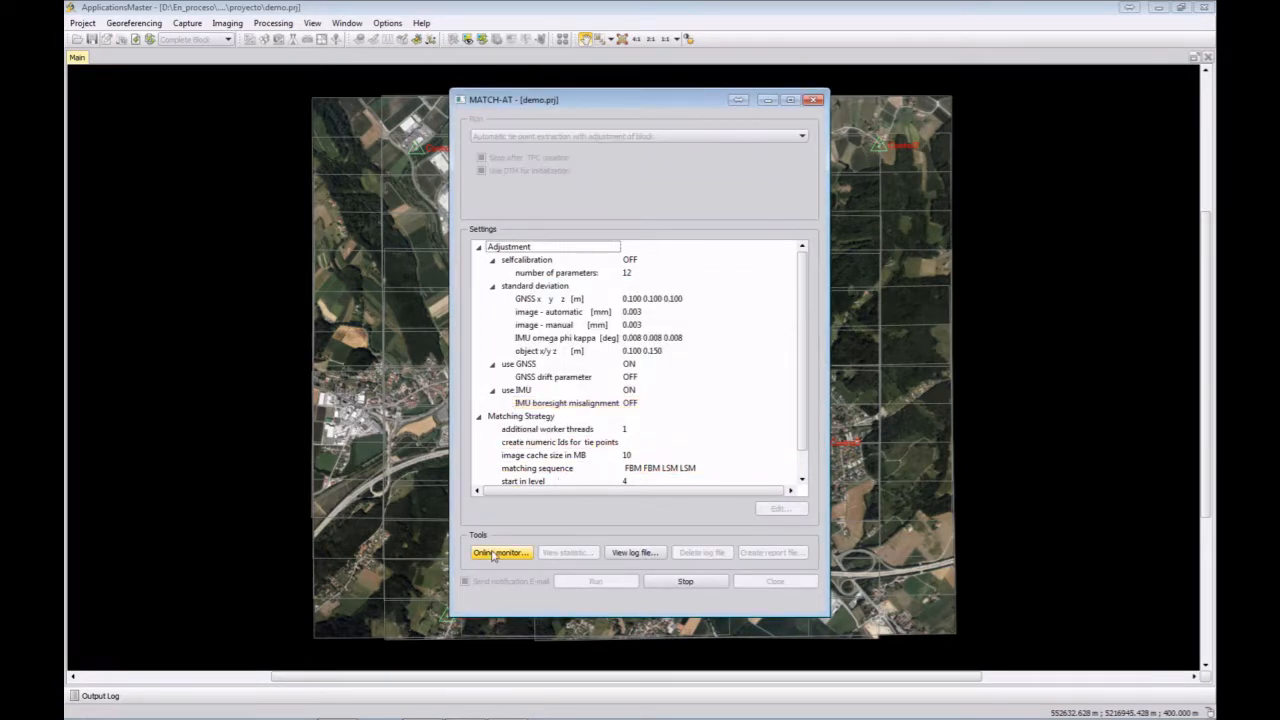
pyautogui.click(492, 555)
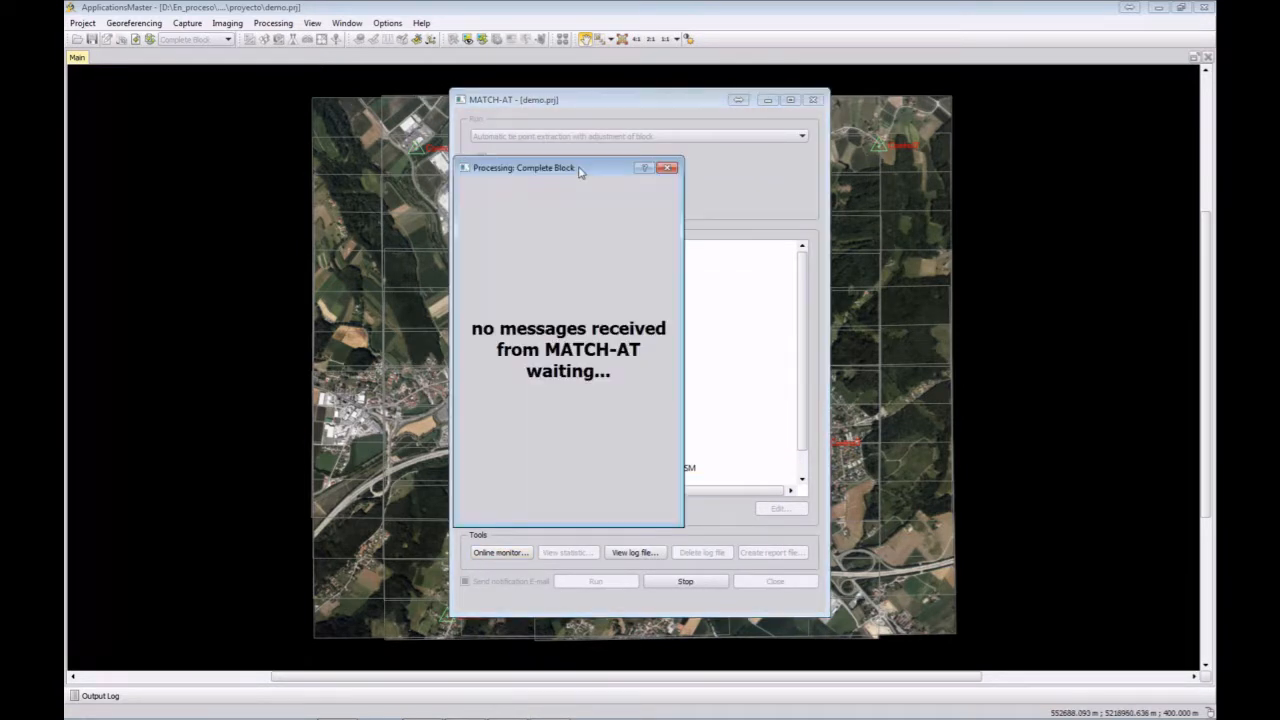
pyautogui.moveTo(581, 170); pyautogui.dragTo(339, 105)
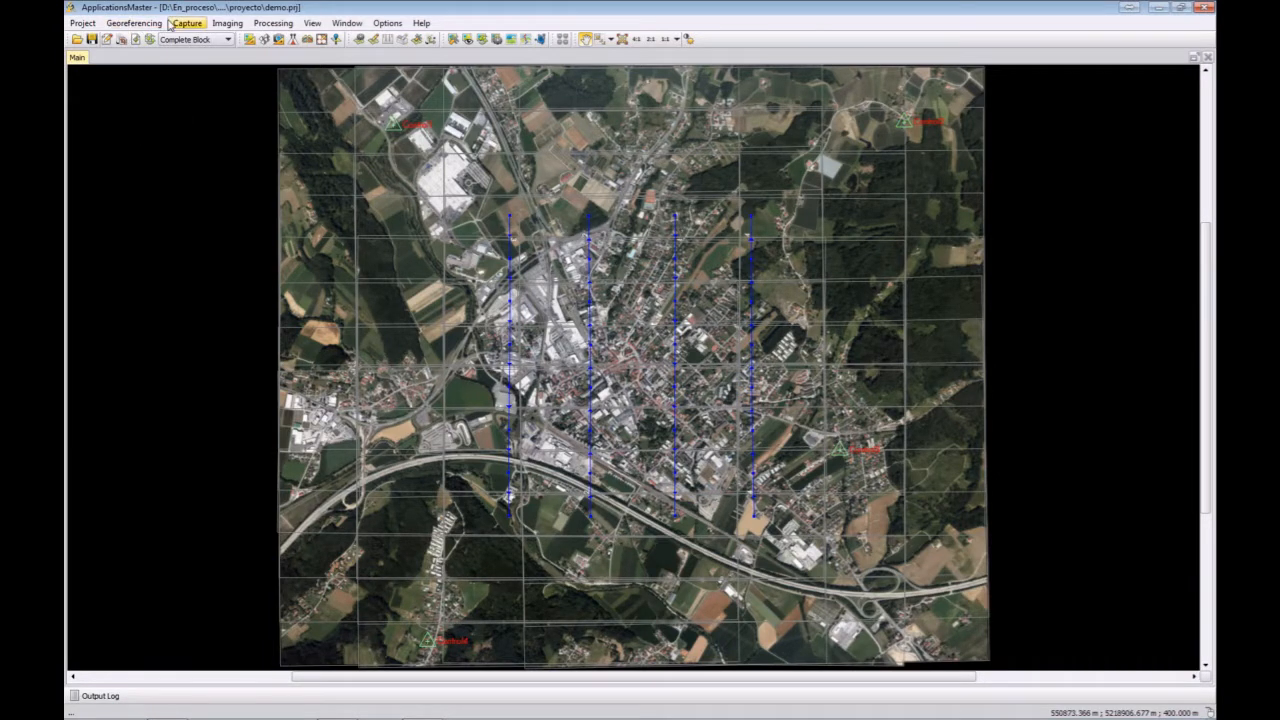
# Step: Open Multi Photo Measurement and examine the distribution of the extracted tie points across the whole block
pyautogui.click(133, 24)
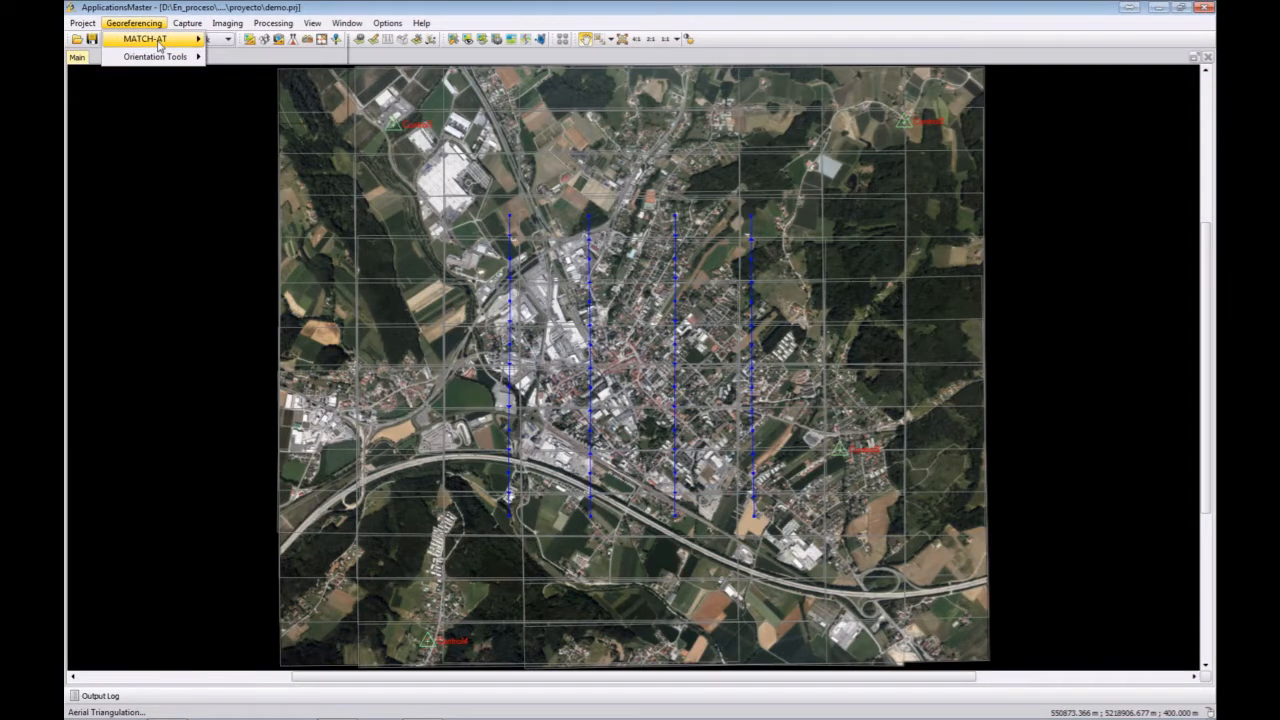
pyautogui.moveTo(158, 40)
pyautogui.click(270, 57)
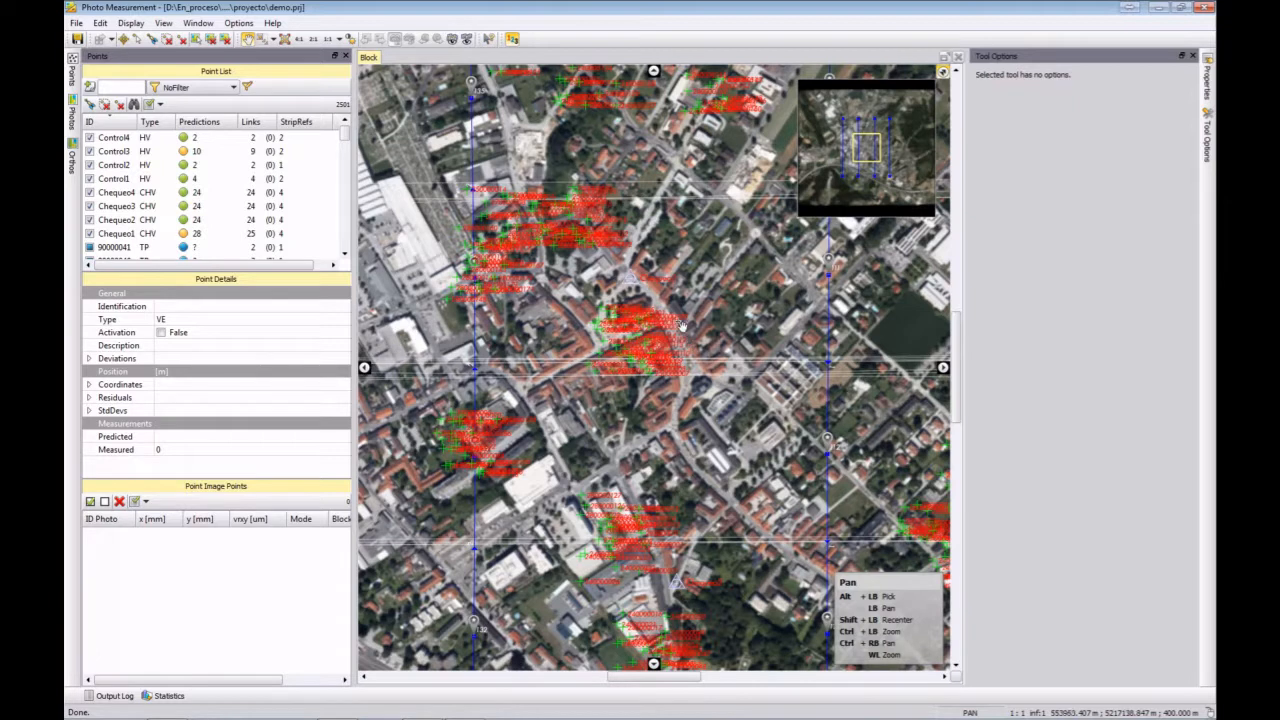
pyautogui.scroll(-1, 645, 352)
pyautogui.scroll(-2, 645, 352)
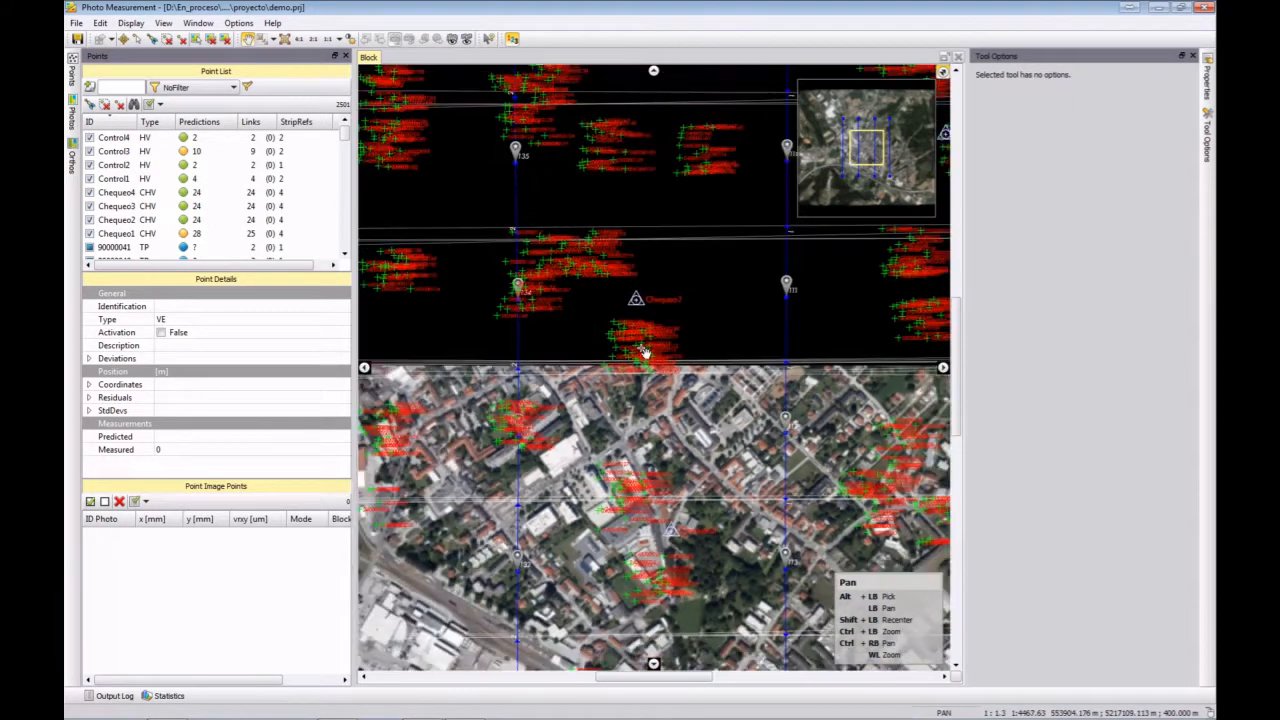
pyautogui.scroll(-4, 645, 352)
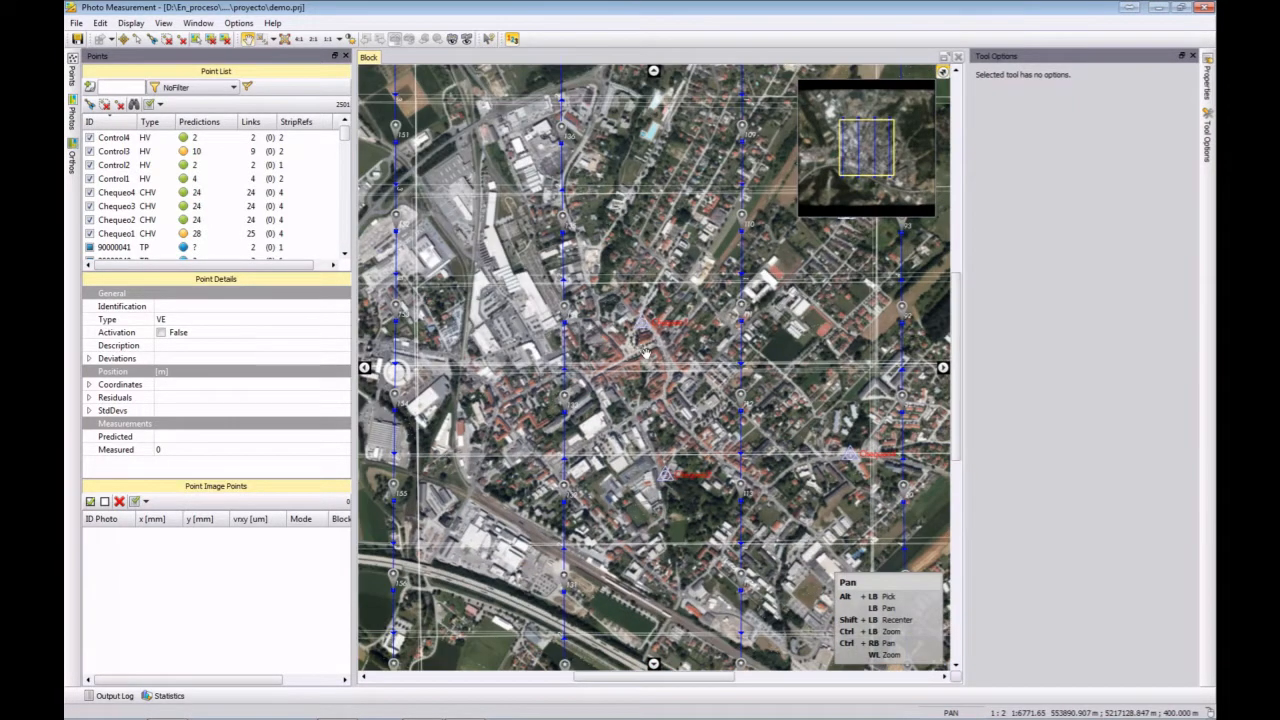
pyautogui.scroll(-2, 646, 353)
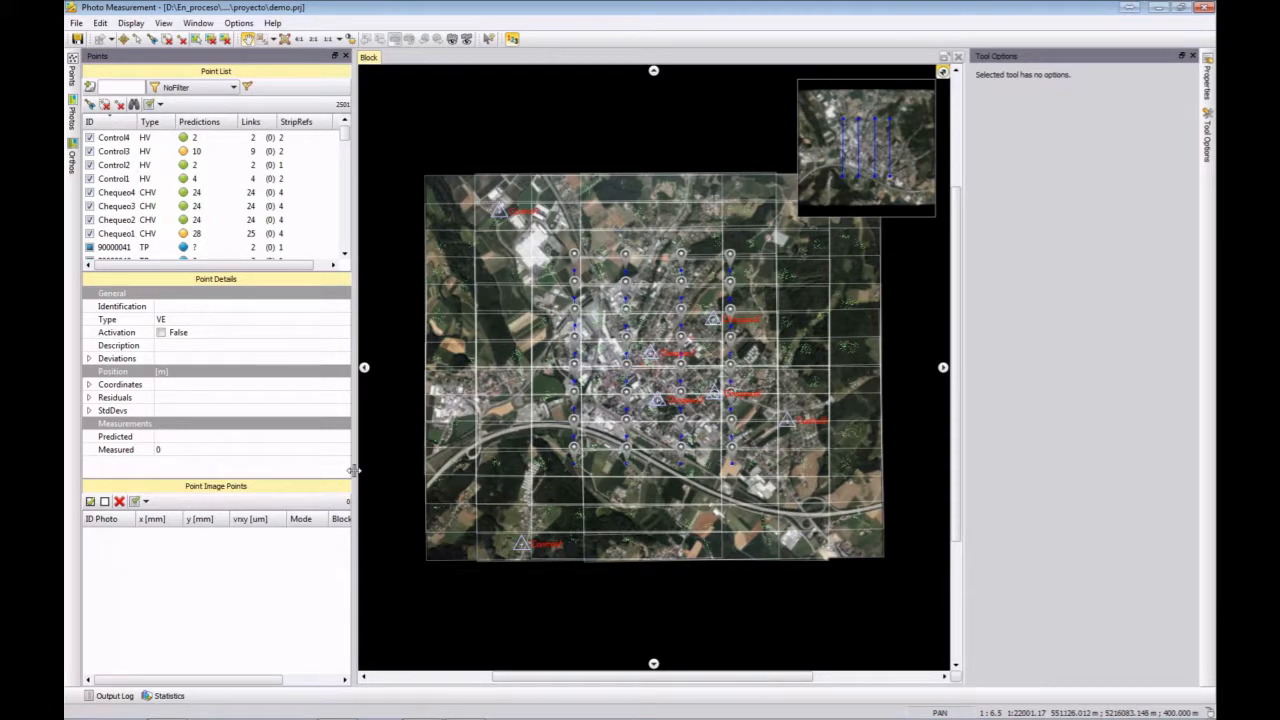
# Step: Inspect the image measurements and residuals of Control4, Control3, Control2 and Control1, closing Photo Measurement at the end
pyautogui.doubleClick(137, 142)
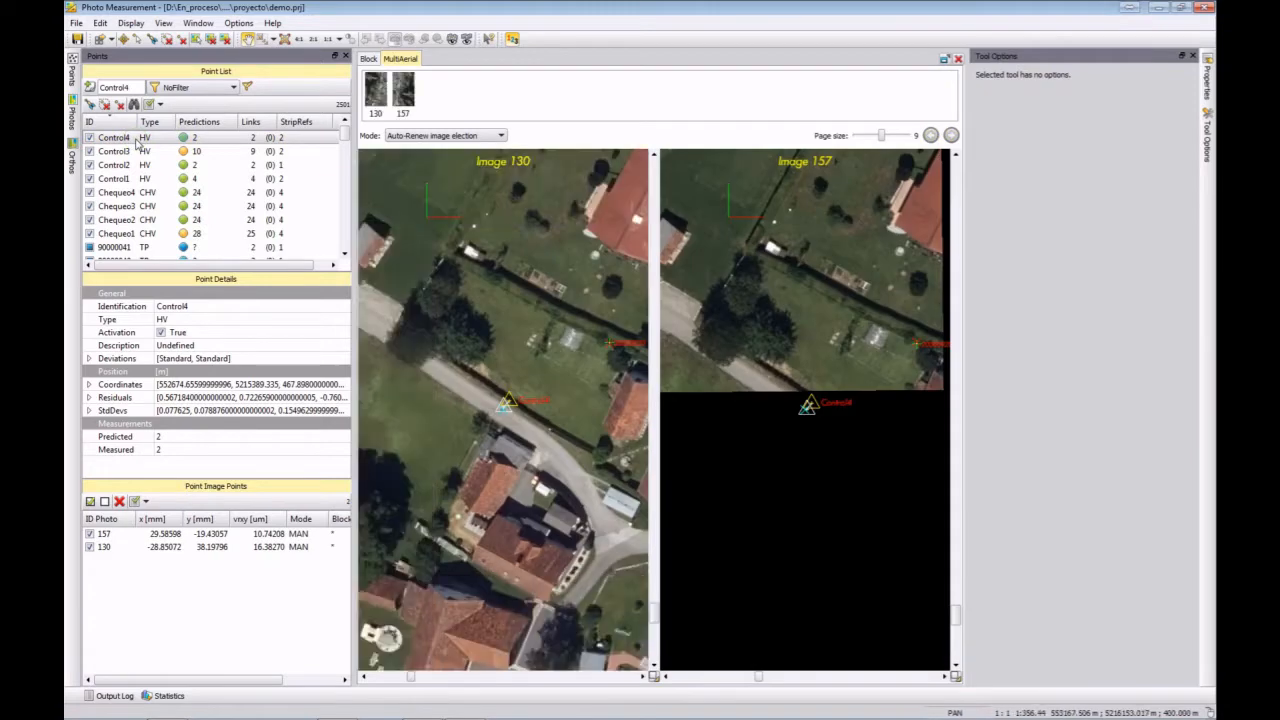
pyautogui.scroll(1, 528, 470)
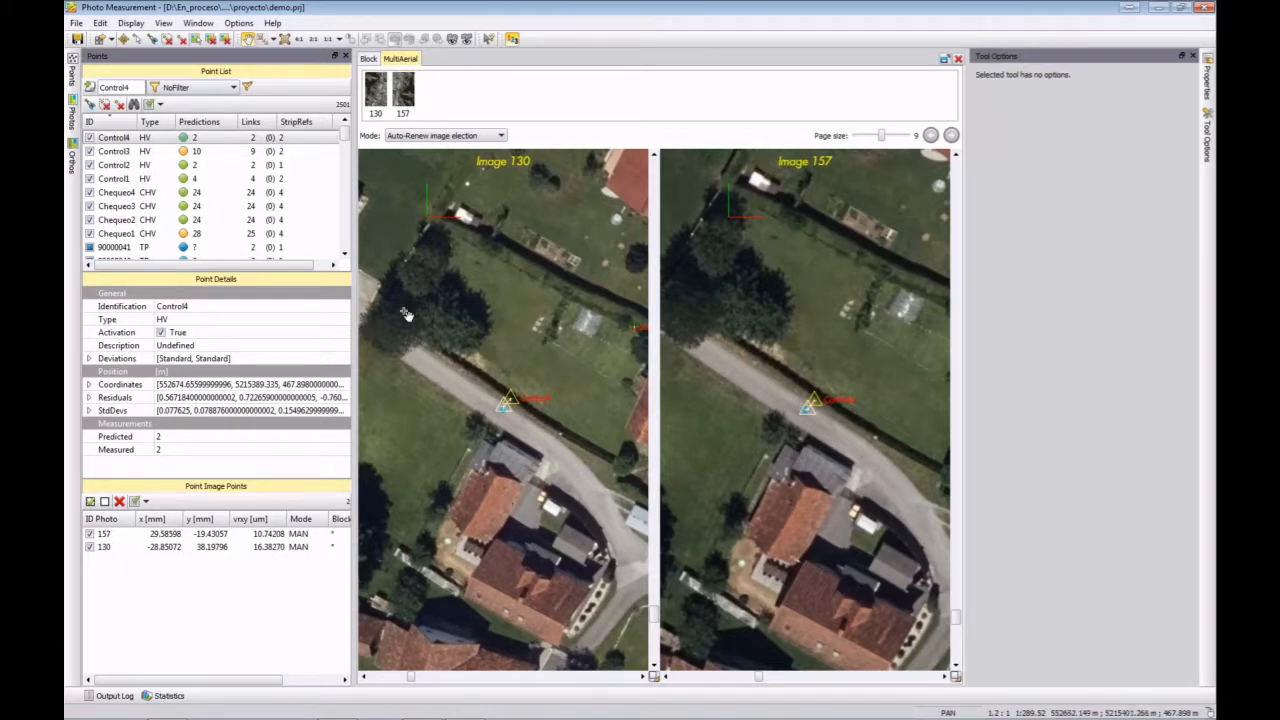
pyautogui.scroll(2, 408, 314)
pyautogui.scroll(2, 810, 443)
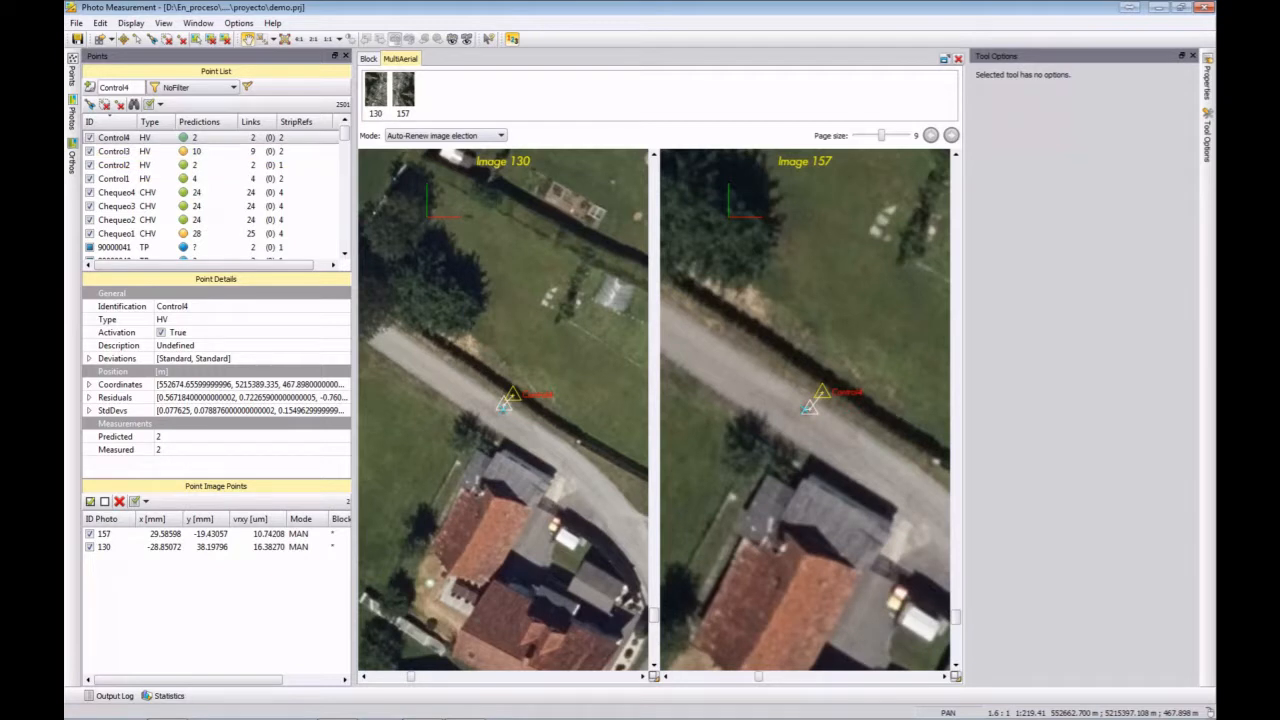
pyautogui.click(130, 150)
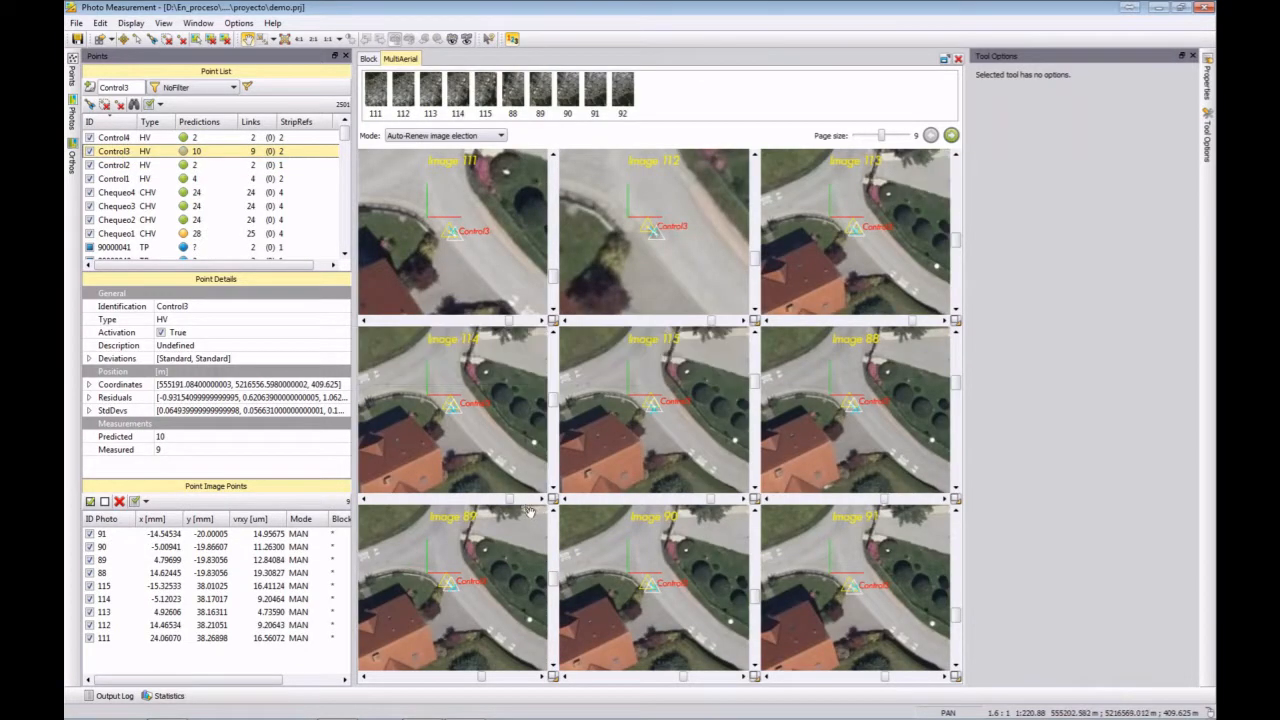
pyautogui.click(114, 162)
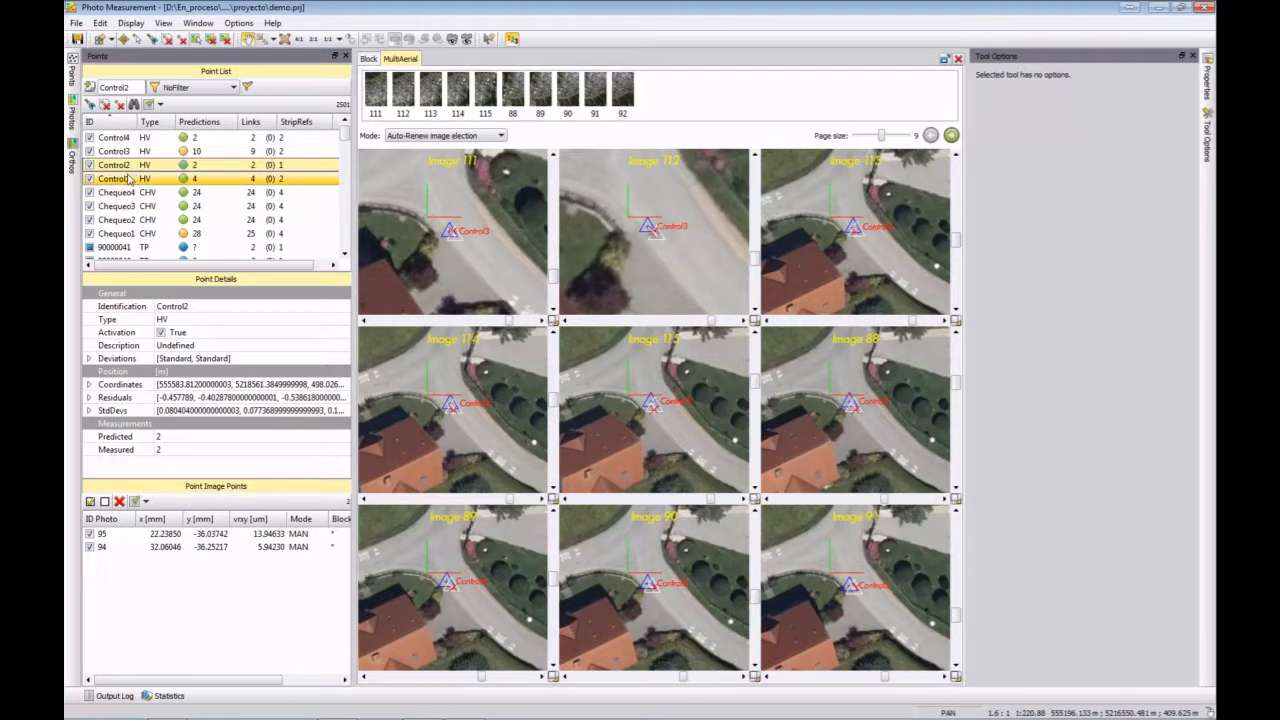
pyautogui.click(125, 177)
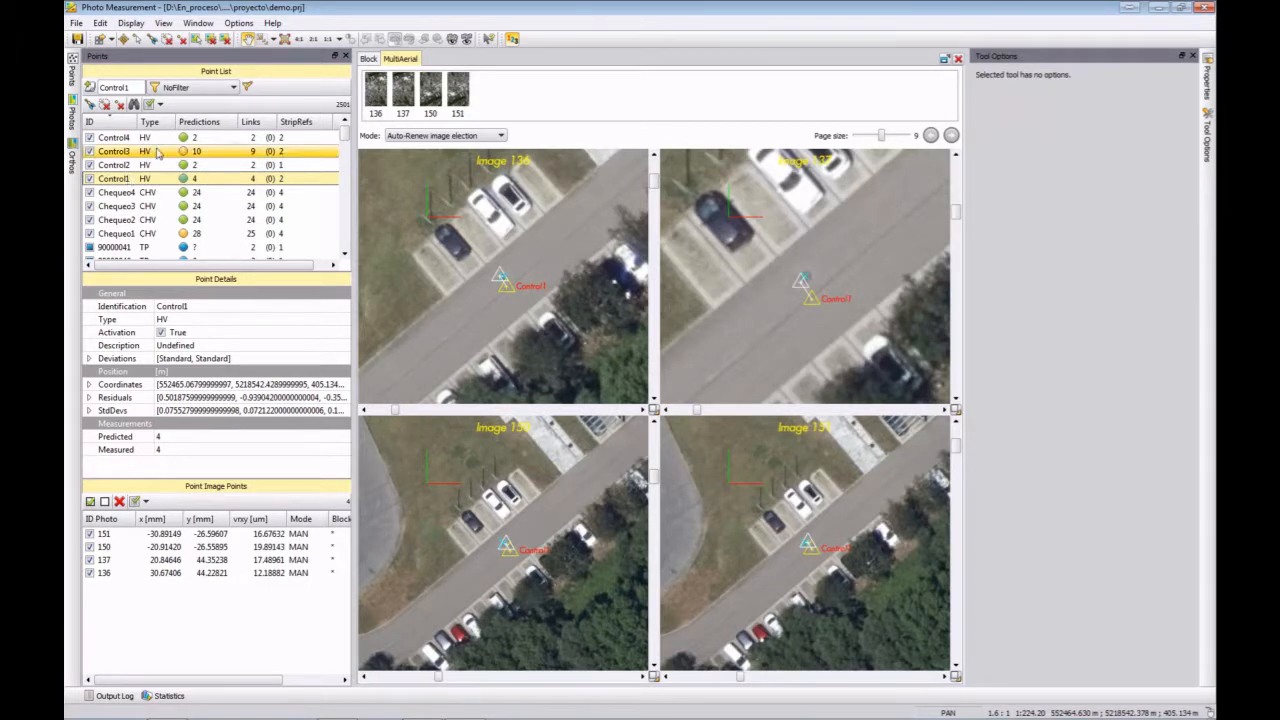
pyautogui.click(1207, 7)
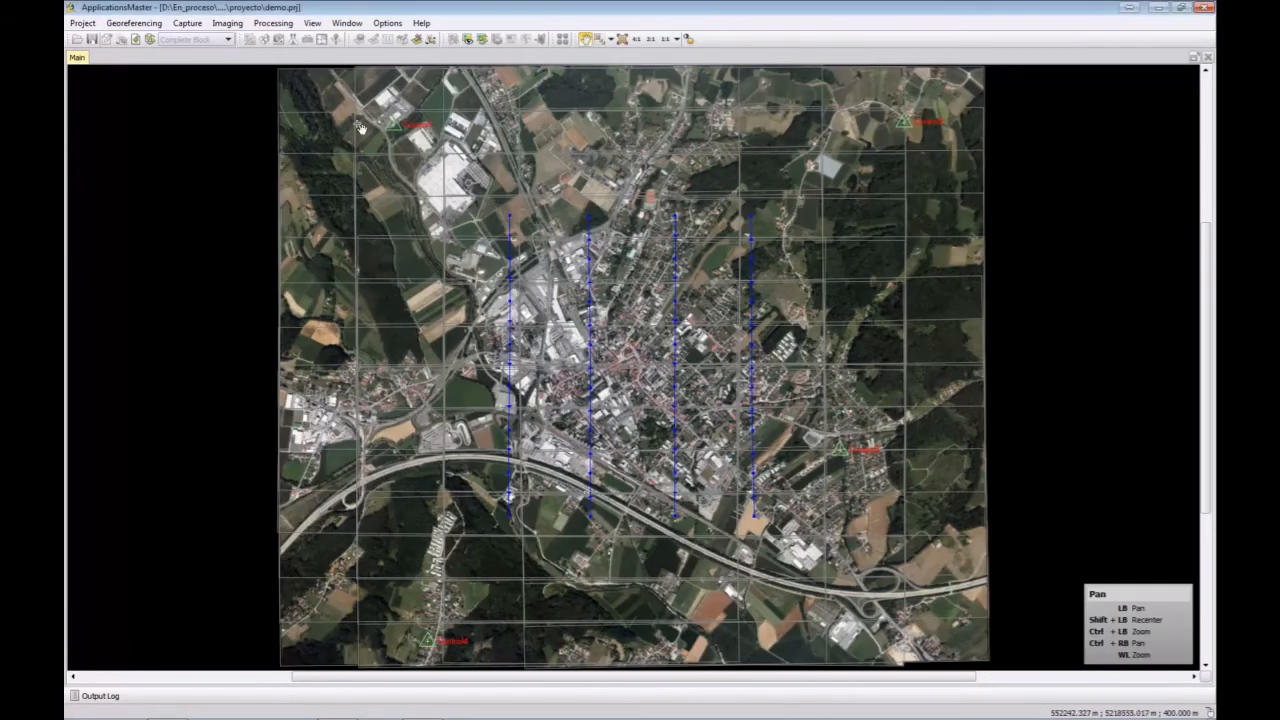
# Step: Run Postprocessing (adjustment only) in Aerial Frame Triangulation and display its online monitor
pyautogui.click(134, 22)
pyautogui.moveTo(147, 42)
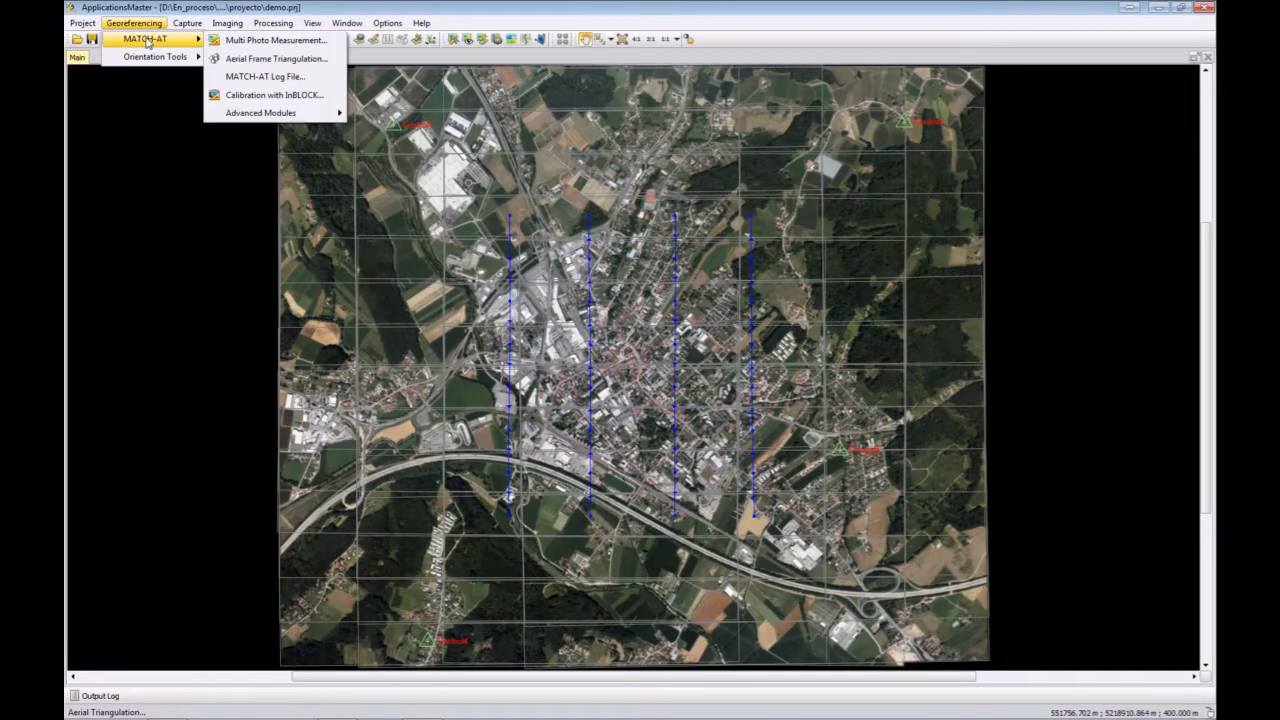
pyautogui.click(274, 59)
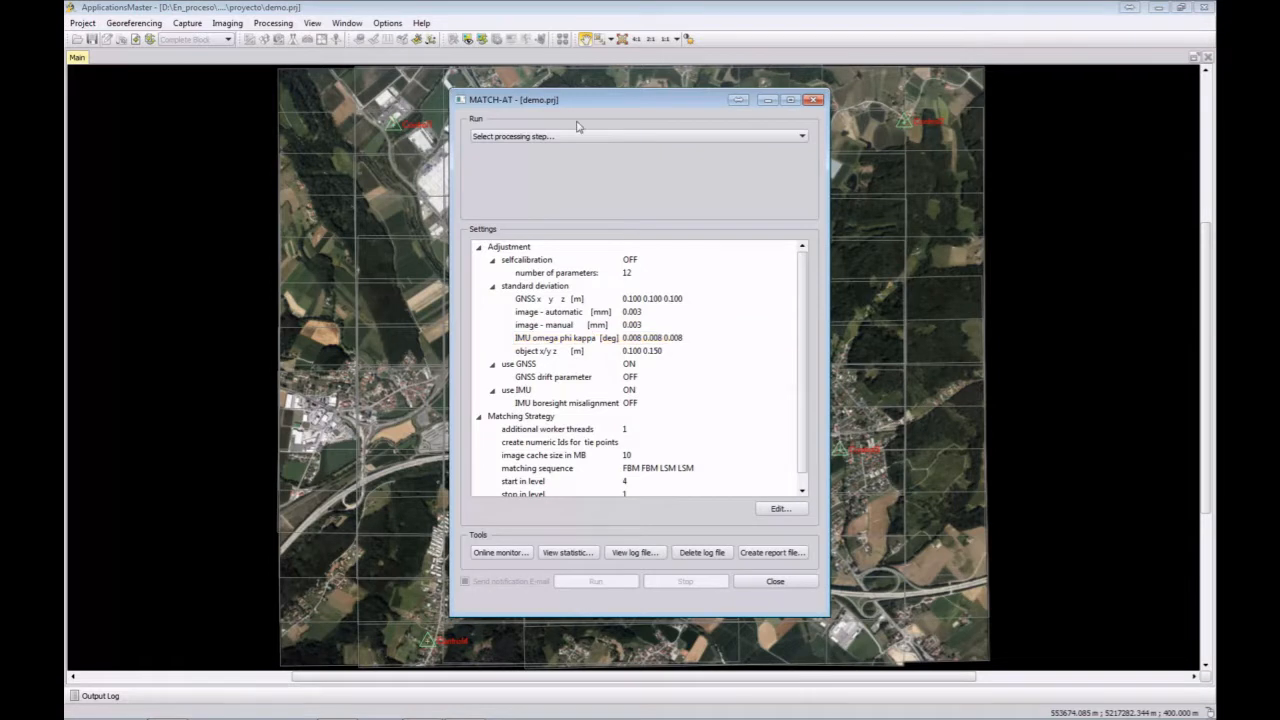
pyautogui.click(577, 134)
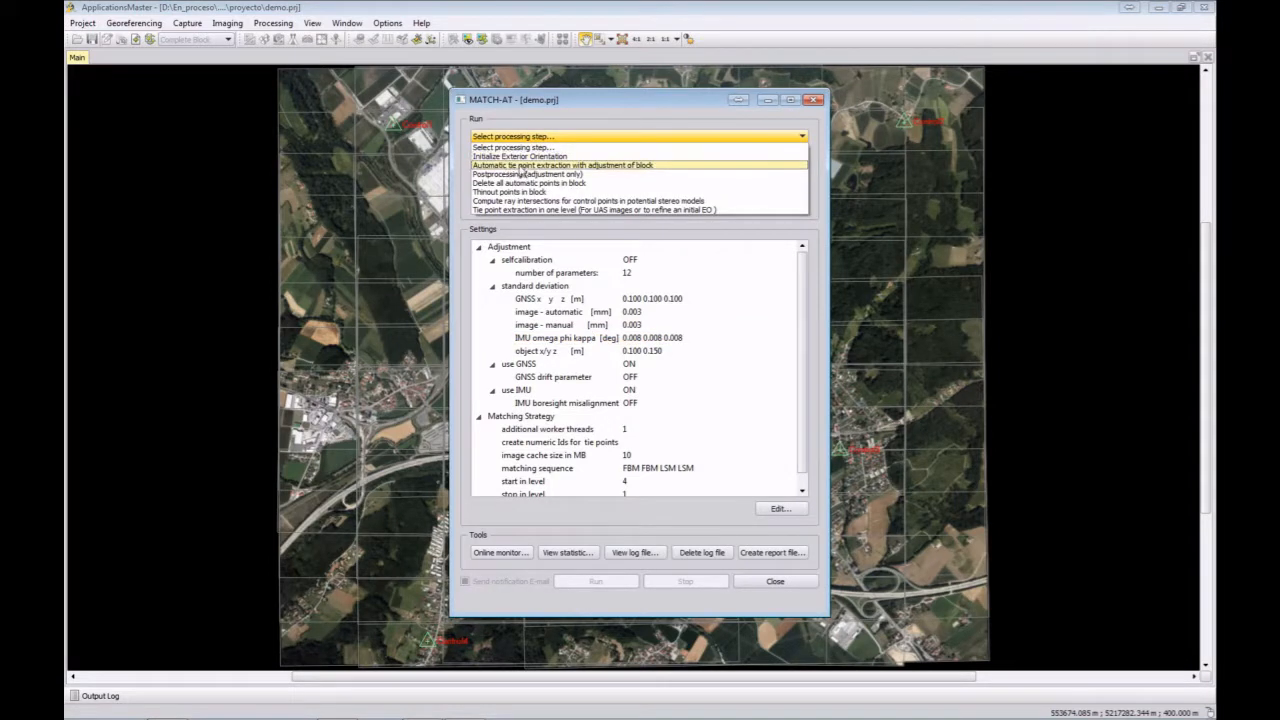
pyautogui.click(527, 174)
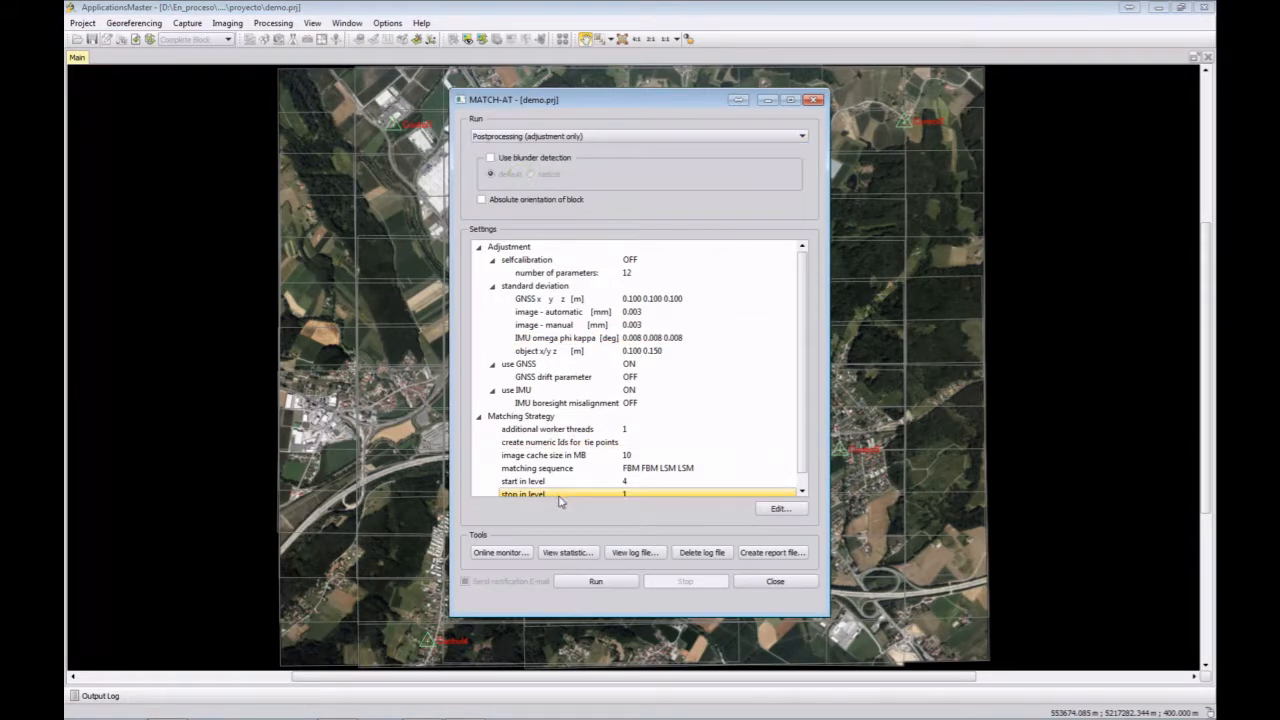
pyautogui.click(617, 582)
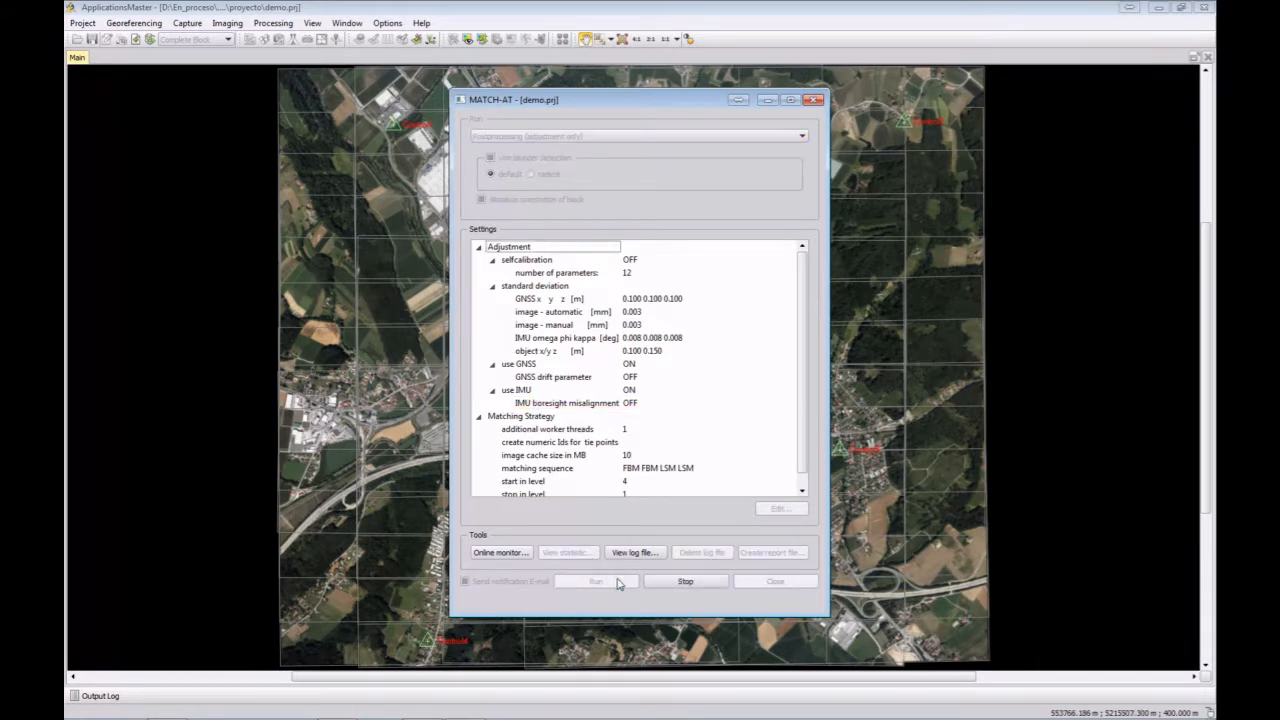
pyautogui.click(510, 558)
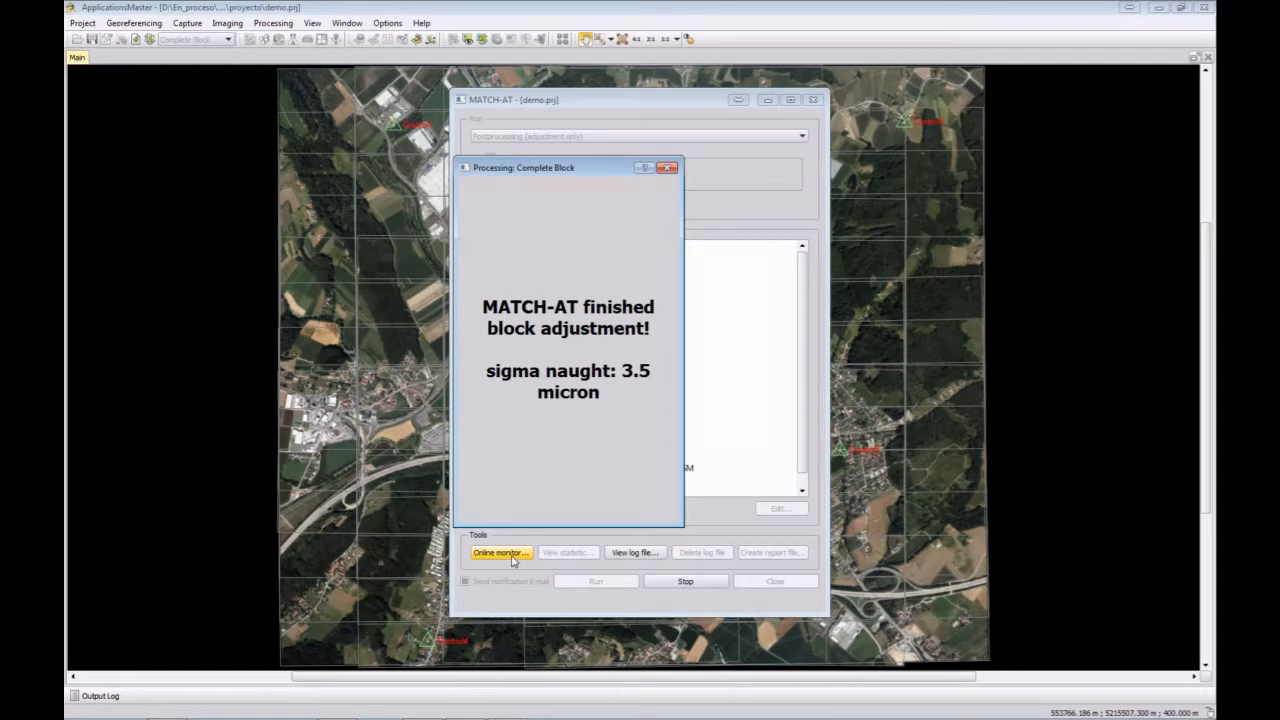
# Step: Examine the horizontal and vertical control point residuals in the MATCH-AT log, particularly Control3's vertical residual
pyautogui.click(502, 553)
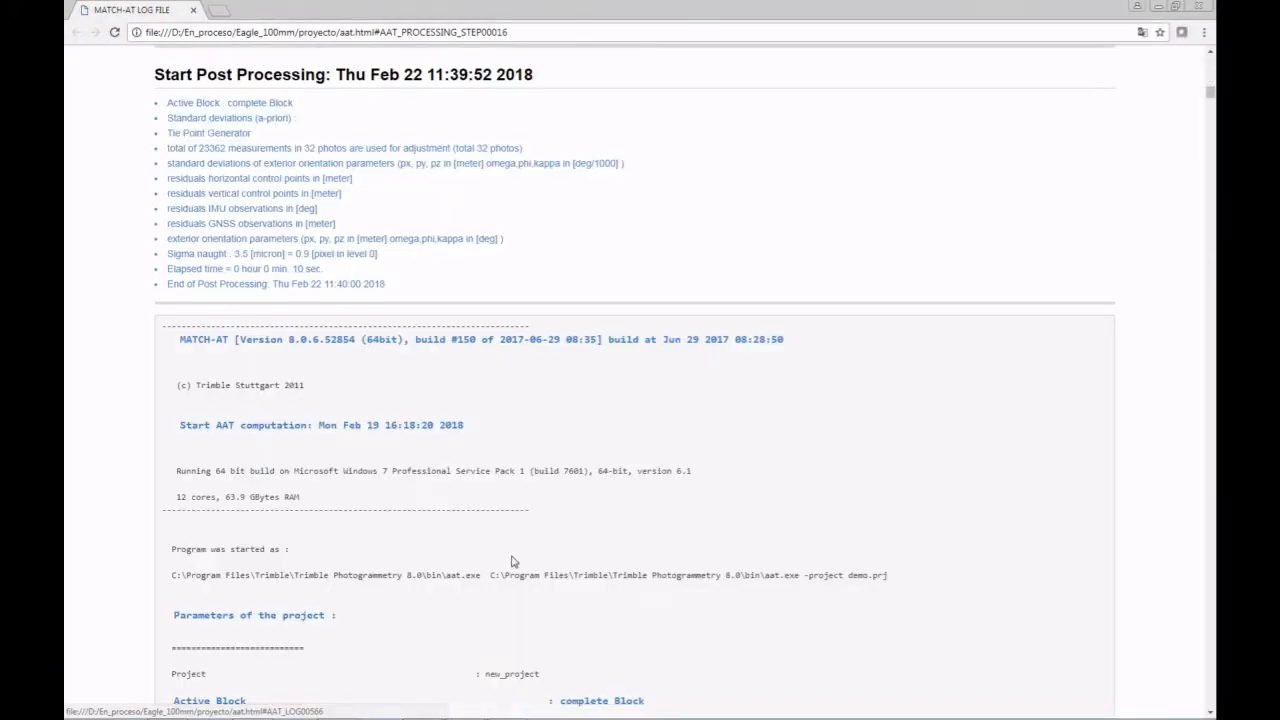
pyautogui.click(310, 187)
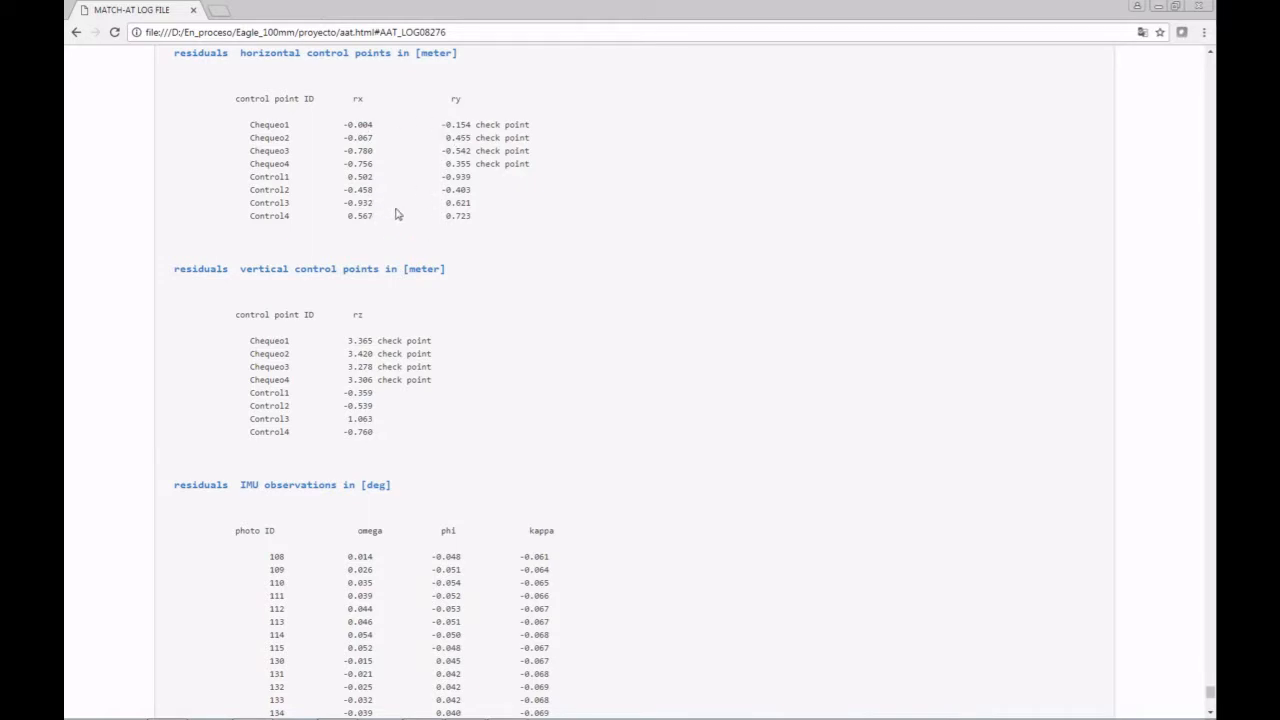
pyautogui.moveTo(341, 420); pyautogui.dragTo(389, 423)
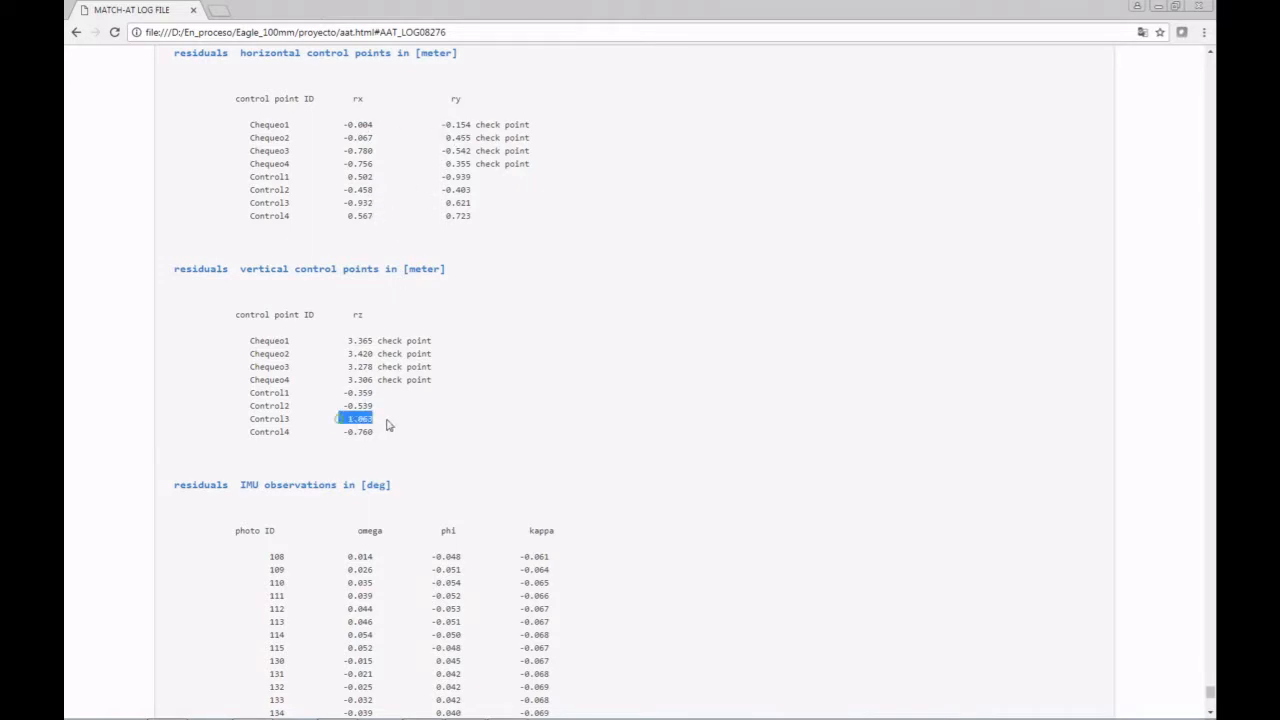
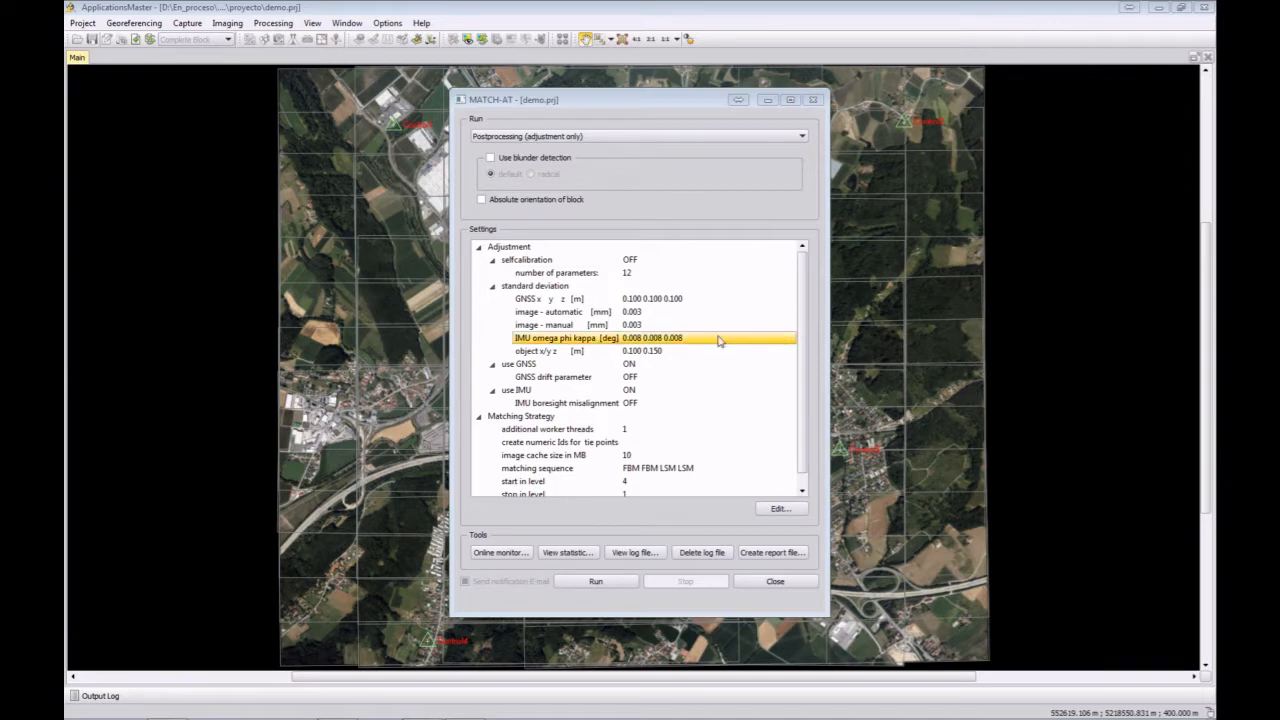
# Step: Enable computation of GNSS shift/drift parameters for each strip separately and IMU boresight misalignment angles, and rerun the postprocessing adjustment
pyautogui.click(774, 508)
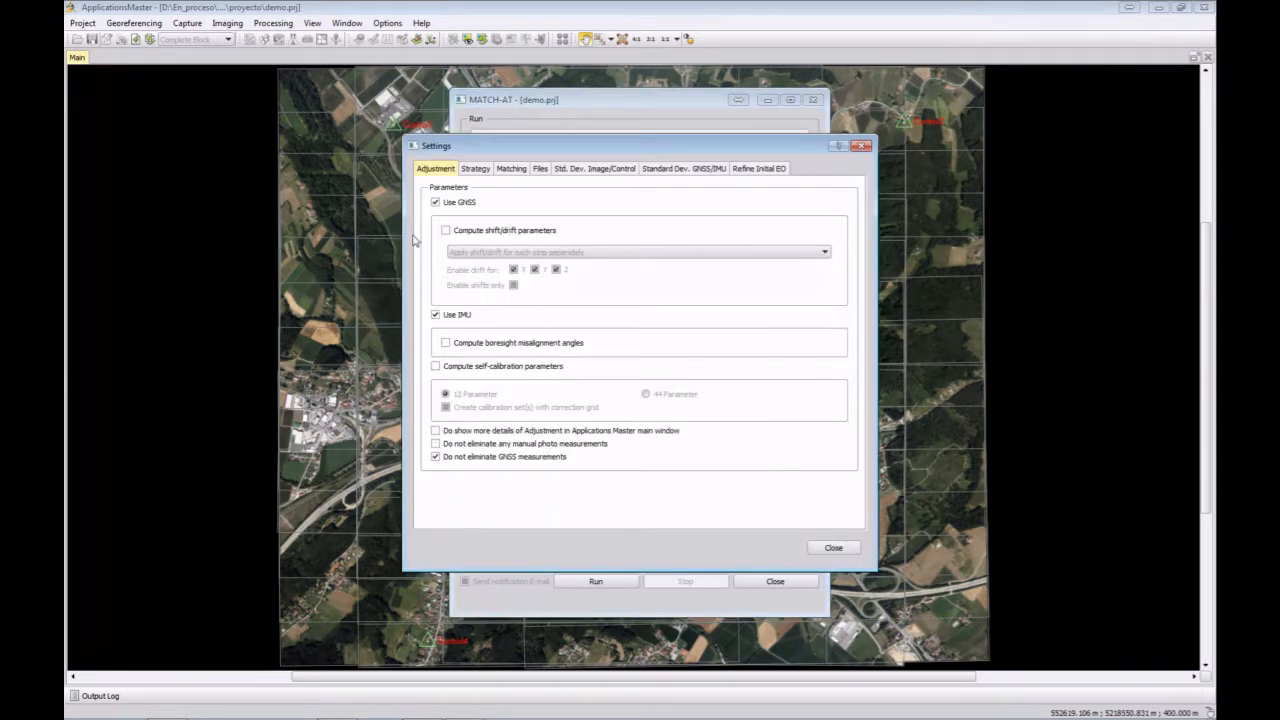
pyautogui.click(446, 345)
pyautogui.click(446, 231)
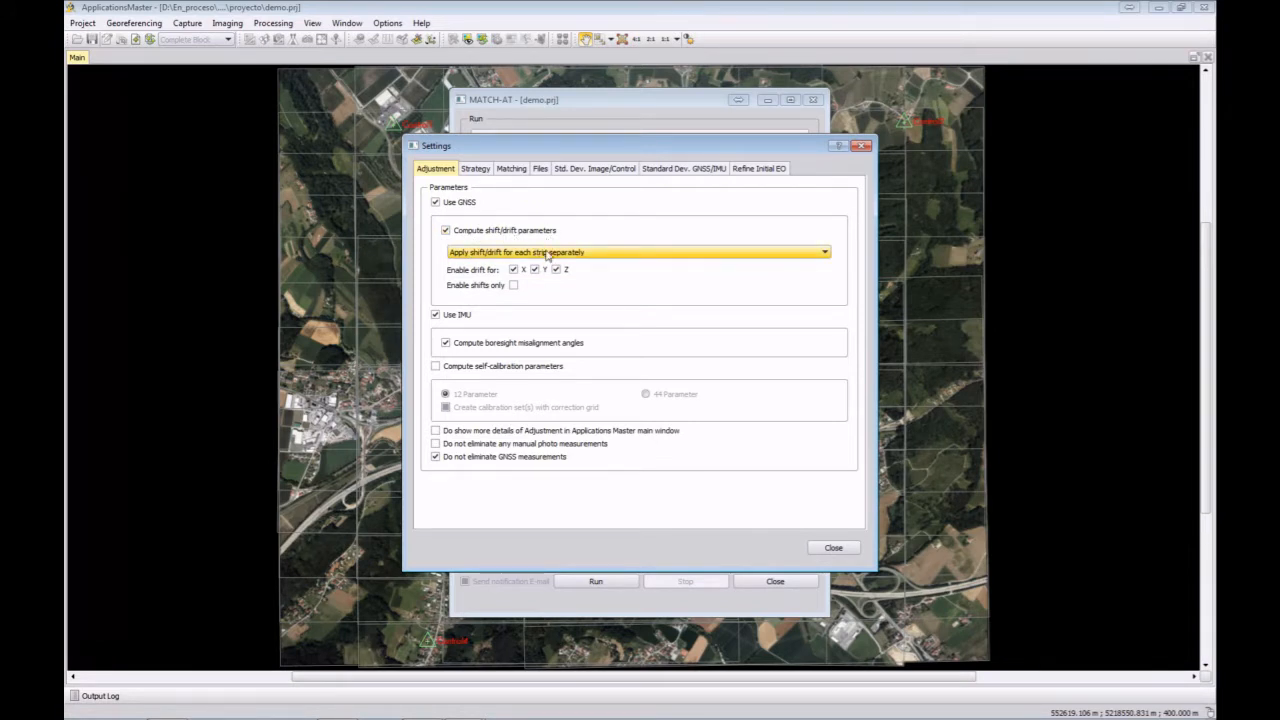
pyautogui.click(842, 550)
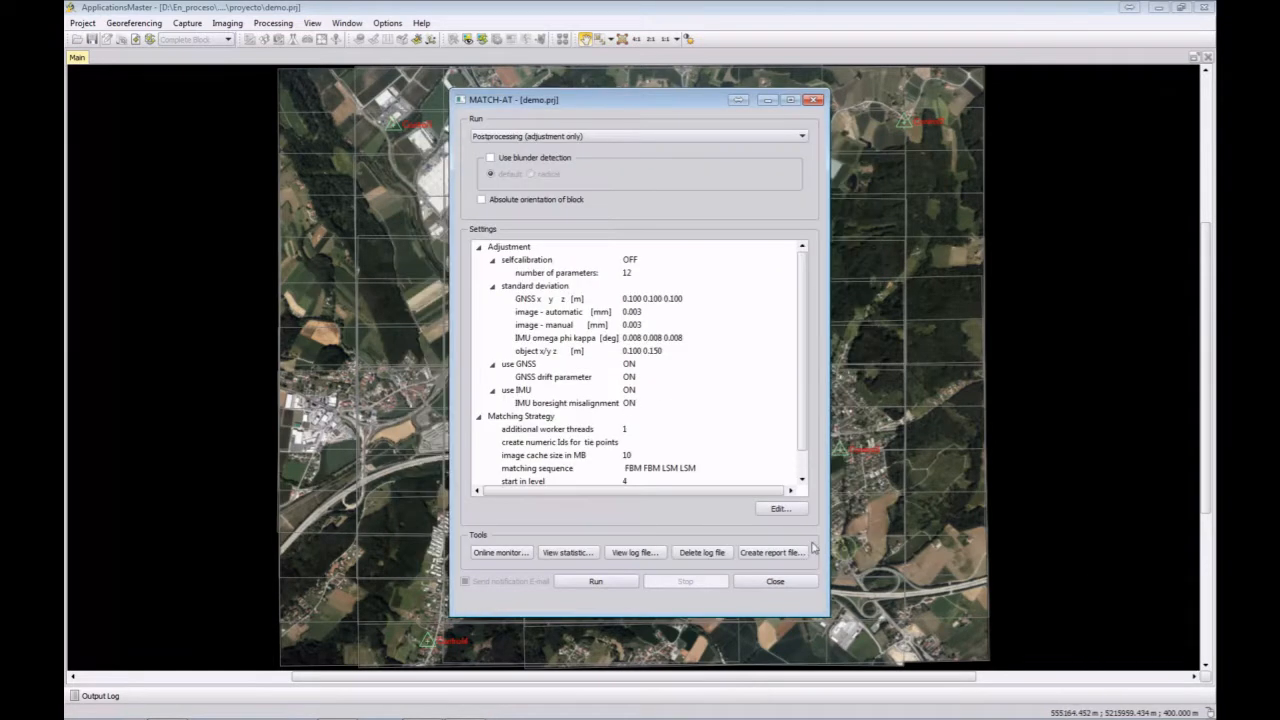
pyautogui.click(597, 582)
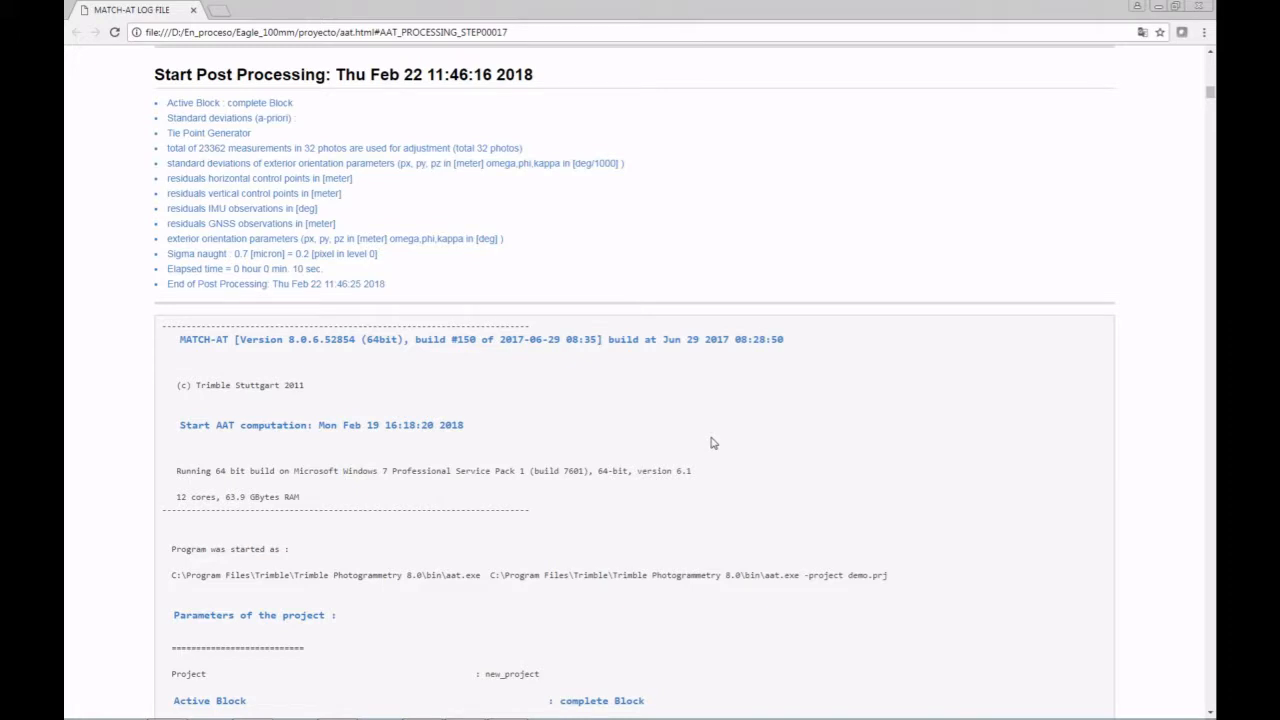
# Step: Examine the control and check point residuals and the determined IMU boresight angles in the new adjustment log
pyautogui.click(260, 183)
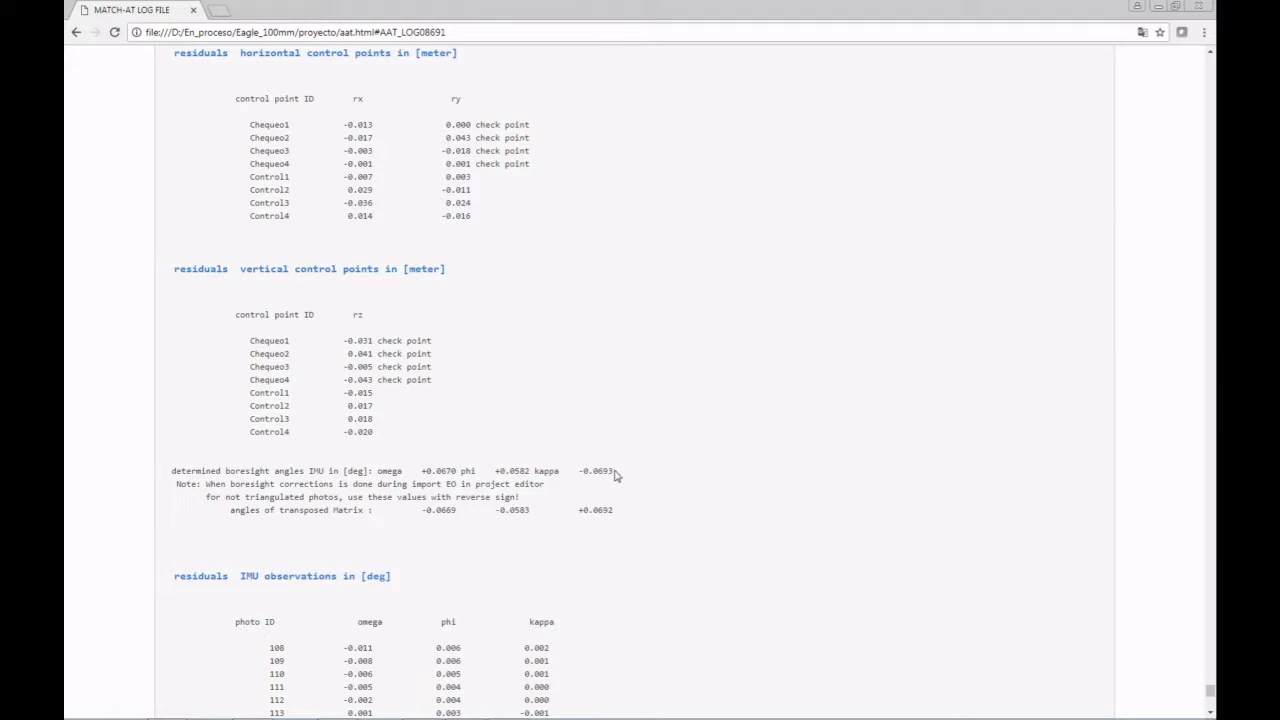
pyautogui.moveTo(615, 472); pyautogui.dragTo(168, 471)
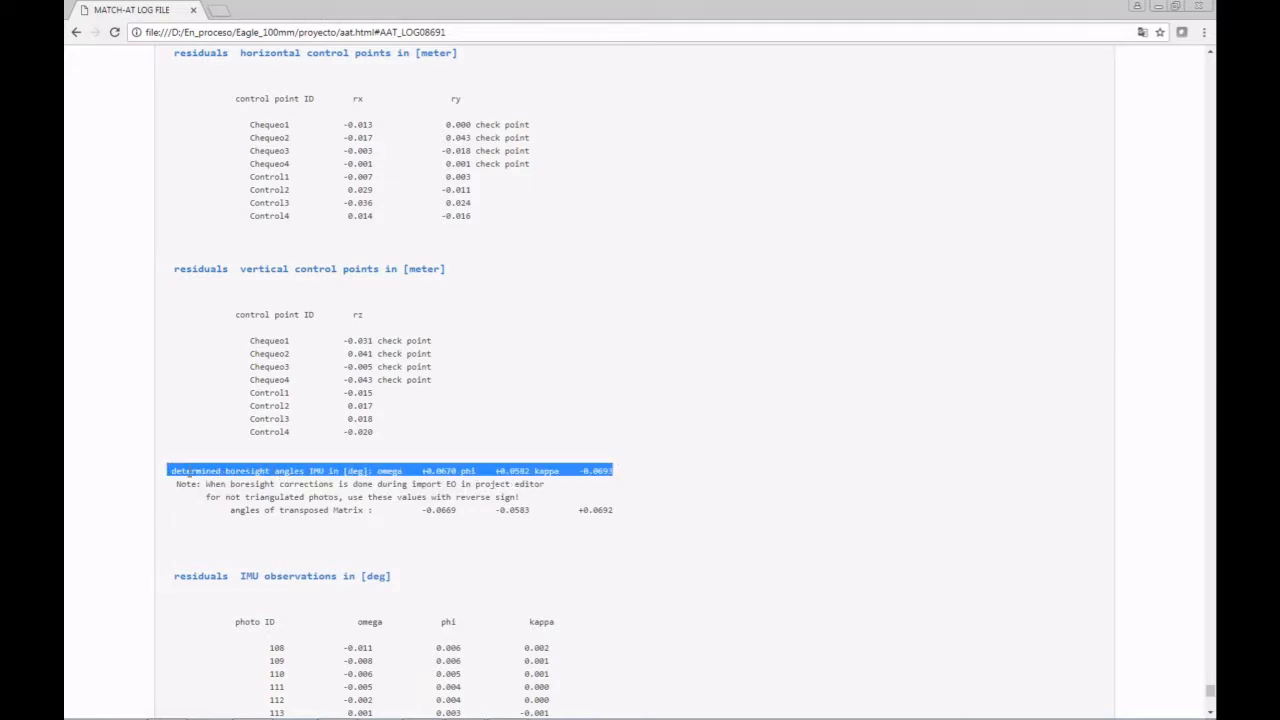
pyautogui.click(572, 484)
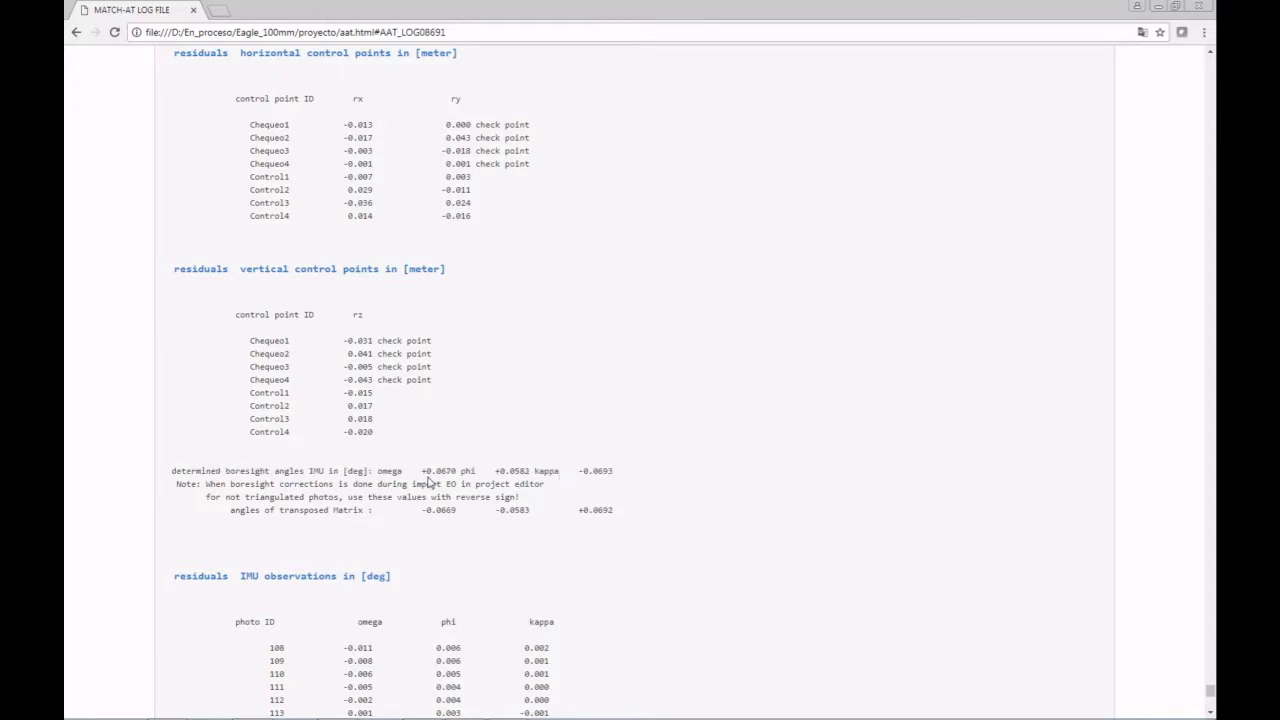
pyautogui.moveTo(377, 471); pyautogui.dragTo(626, 472)
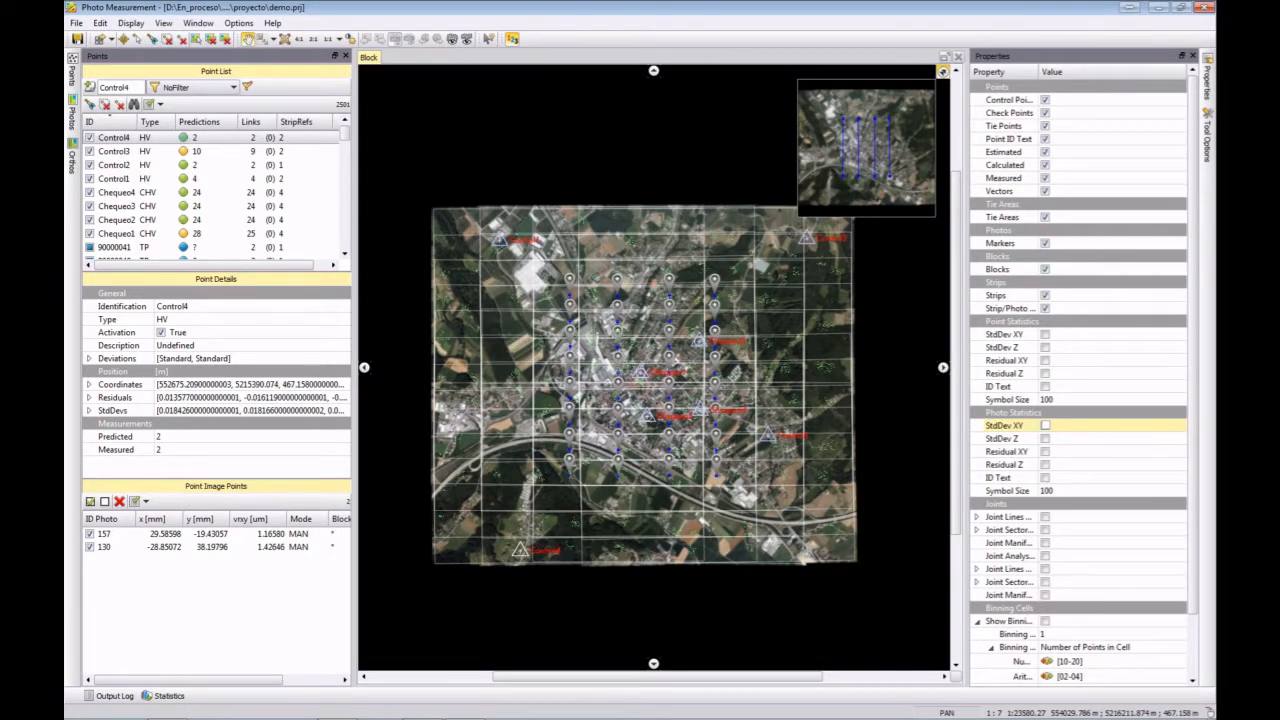
# Step: Inspect the projections of Control4, Control3, Control2, Control1 and Chequeo4 in the multi-image view, and close that view
pyautogui.doubleClick(123, 143)
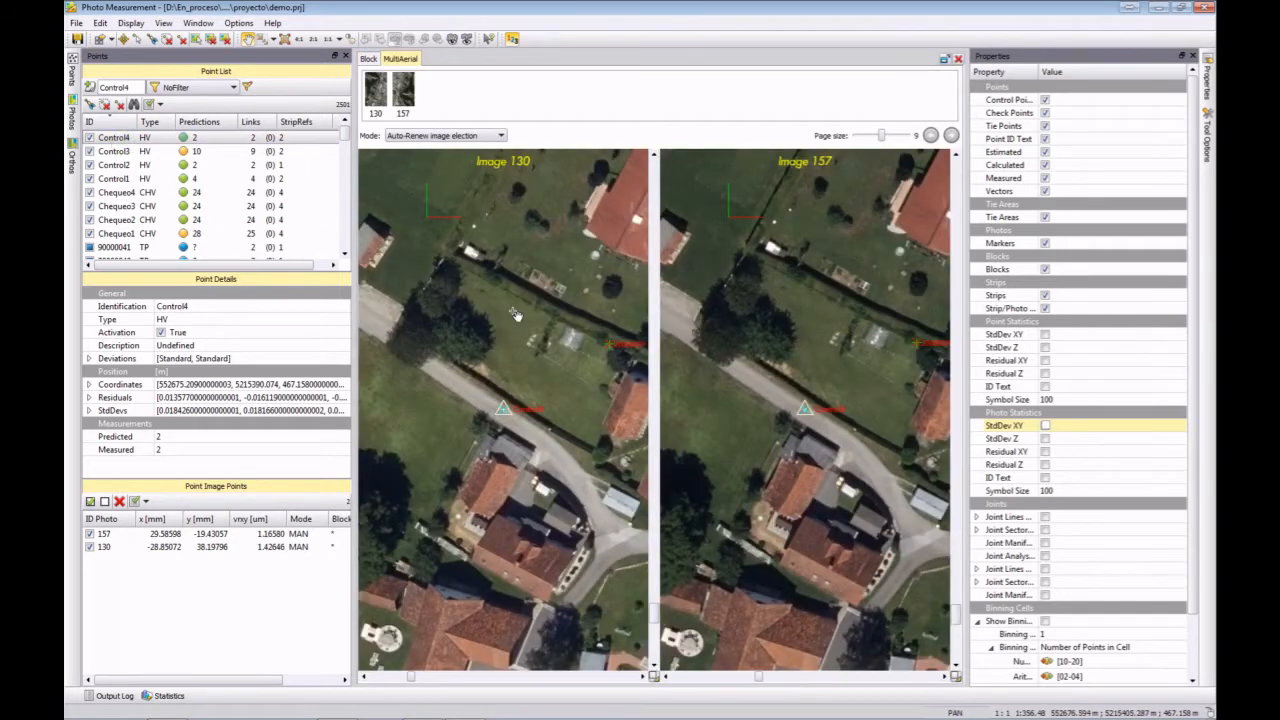
pyautogui.scroll(3, 775, 445)
pyautogui.scroll(3, 427, 450)
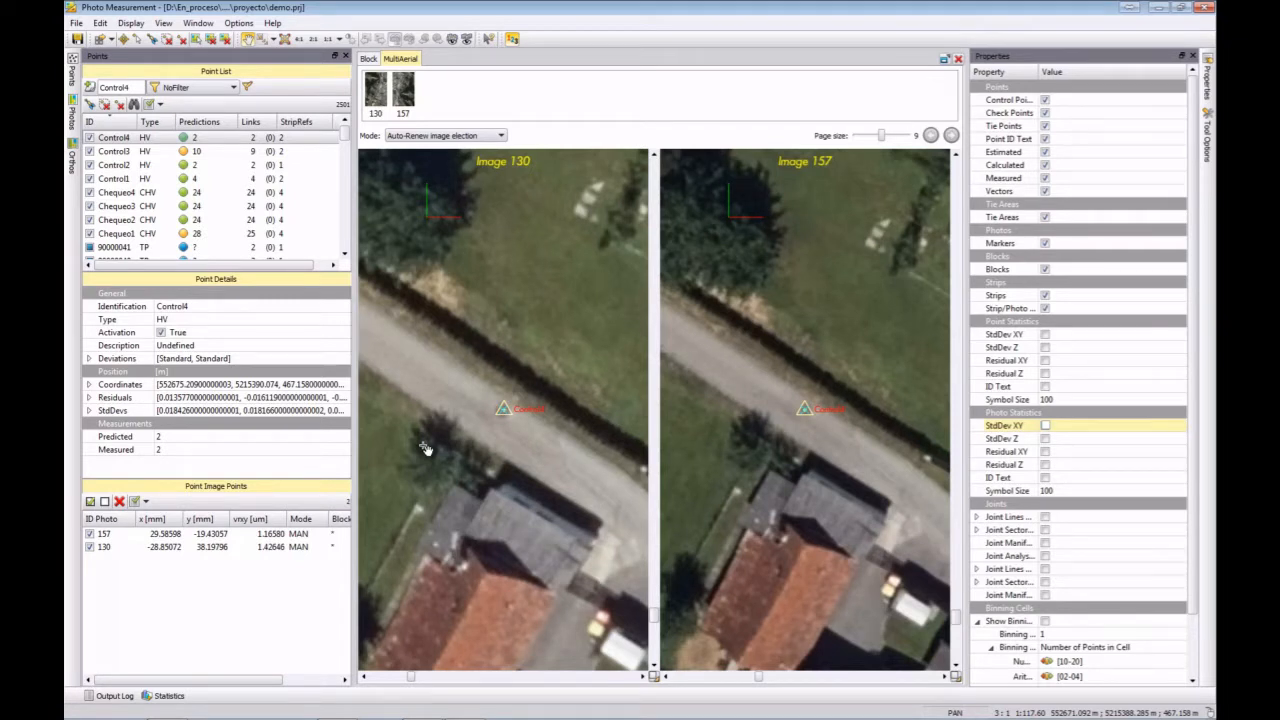
pyautogui.click(283, 151)
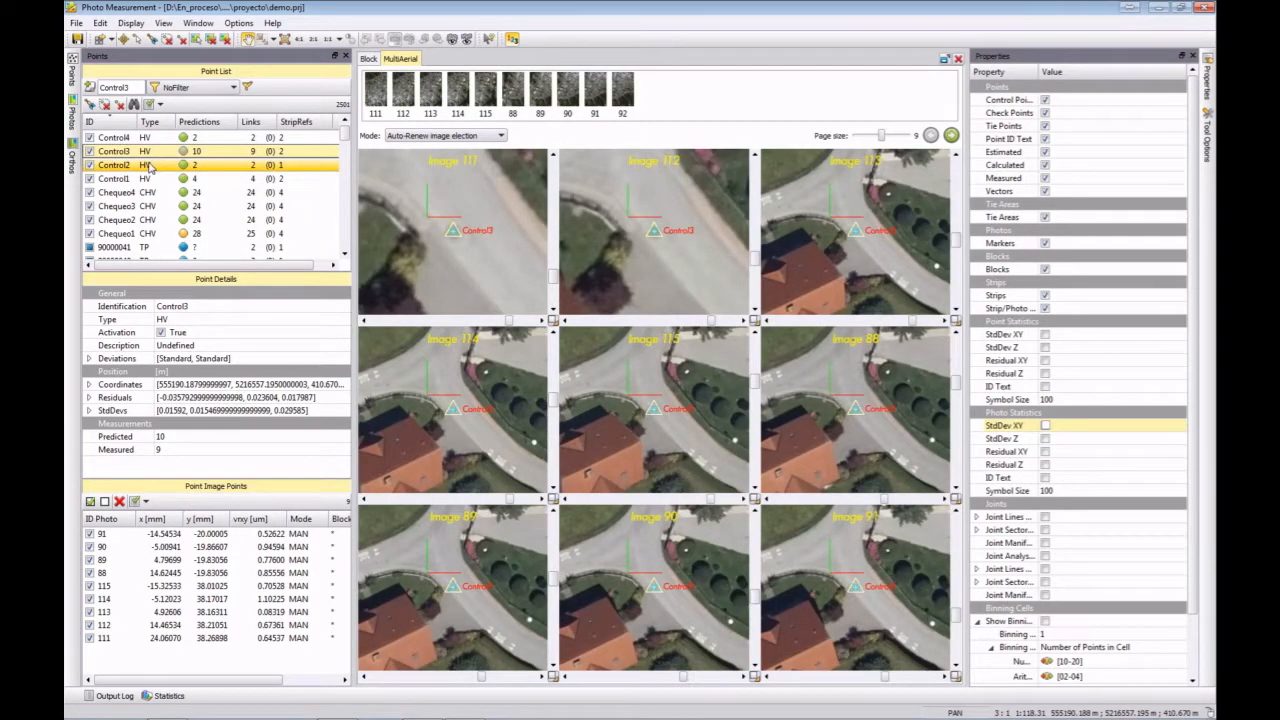
pyautogui.click(147, 164)
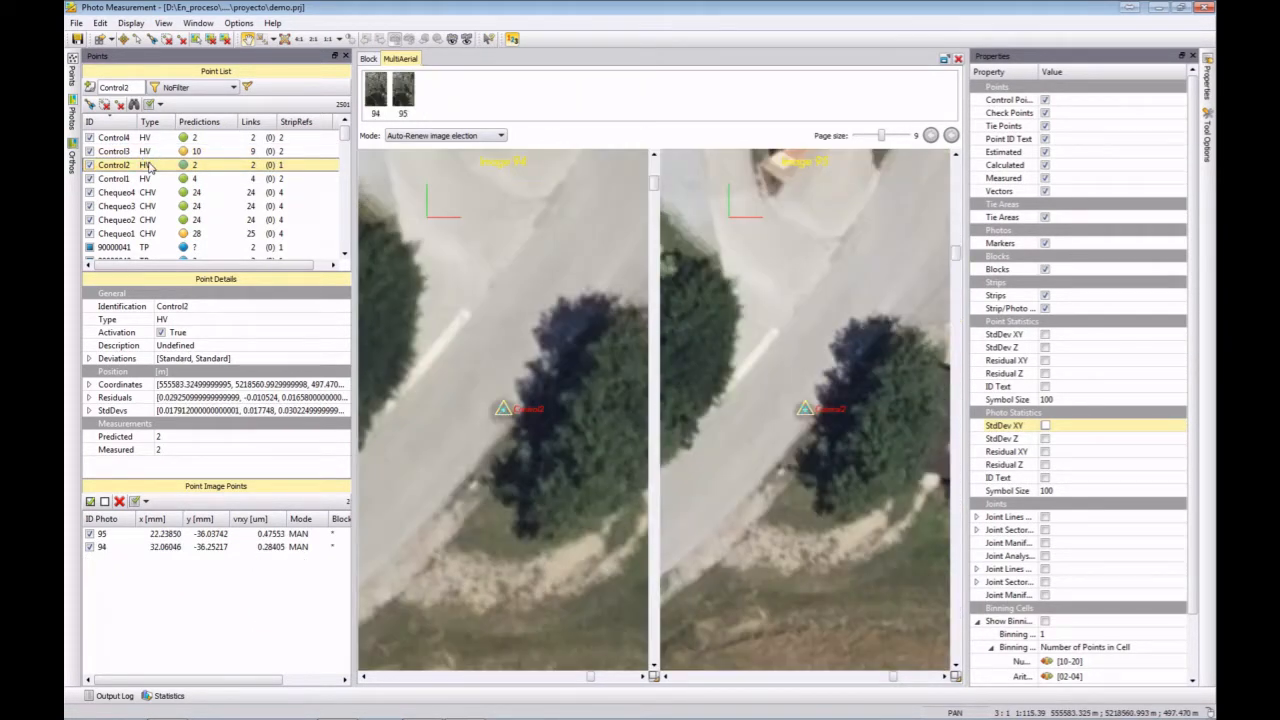
pyautogui.click(137, 179)
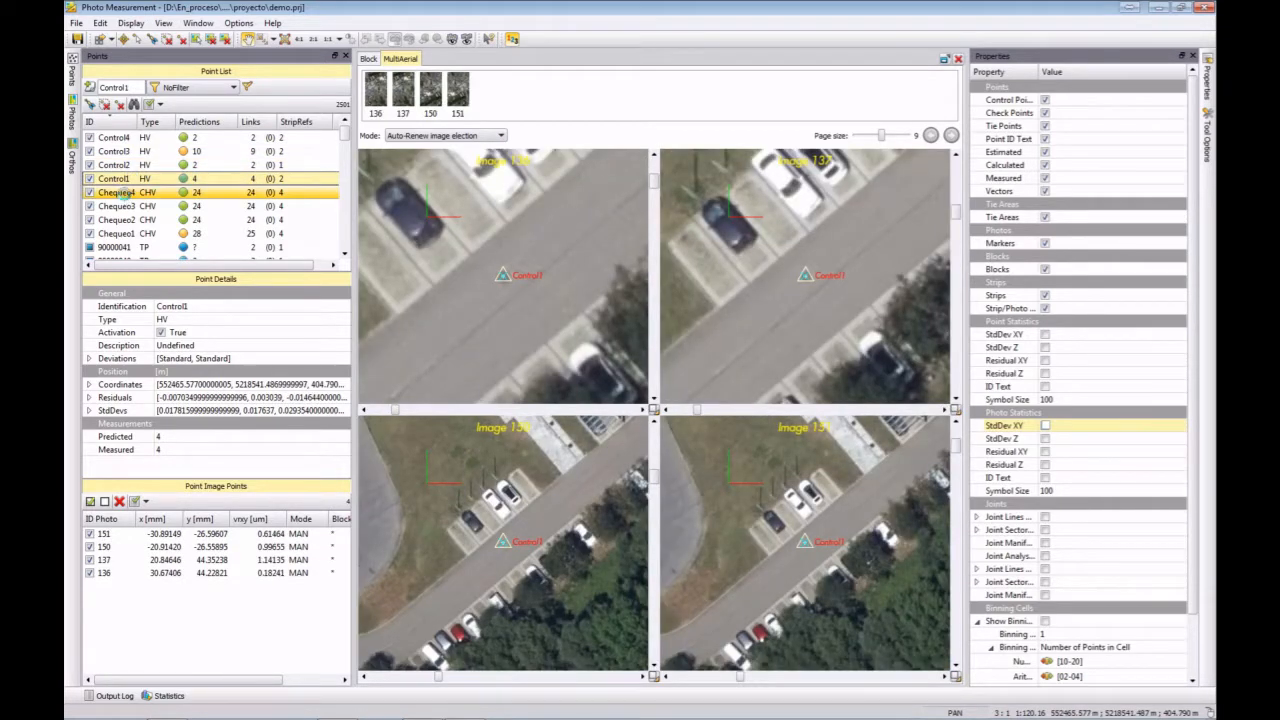
pyautogui.click(116, 192)
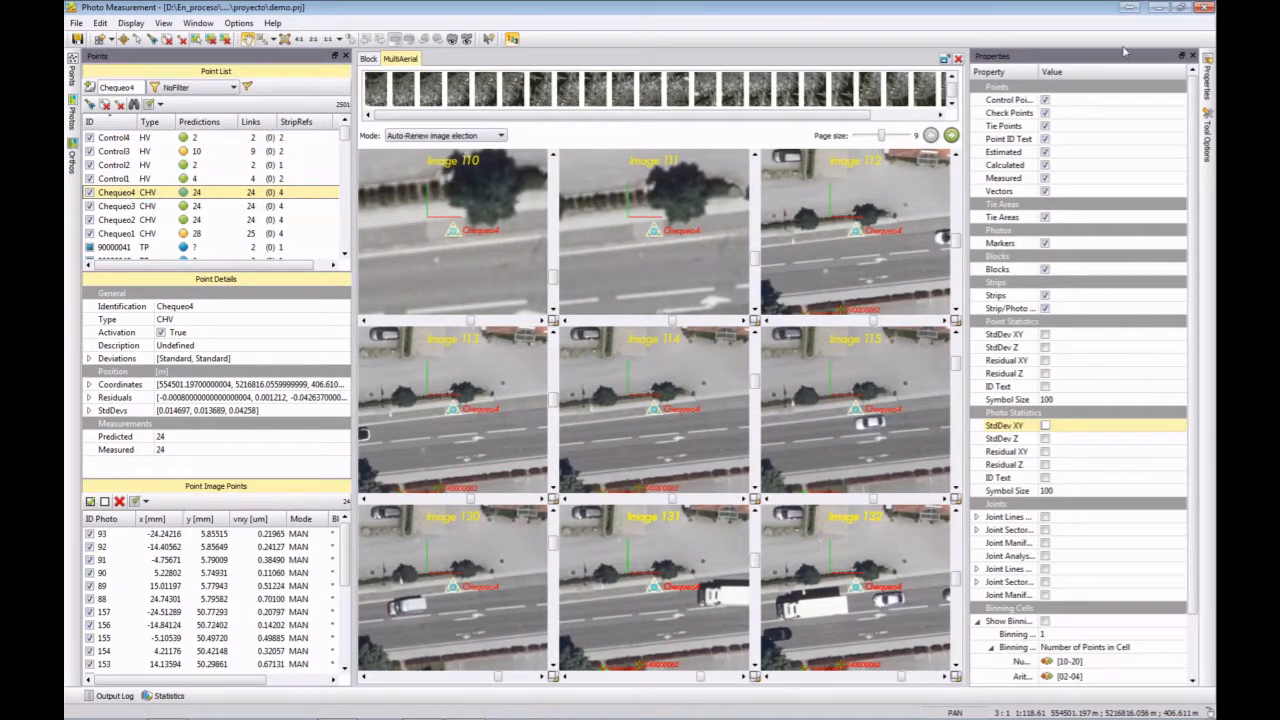
pyautogui.click(958, 59)
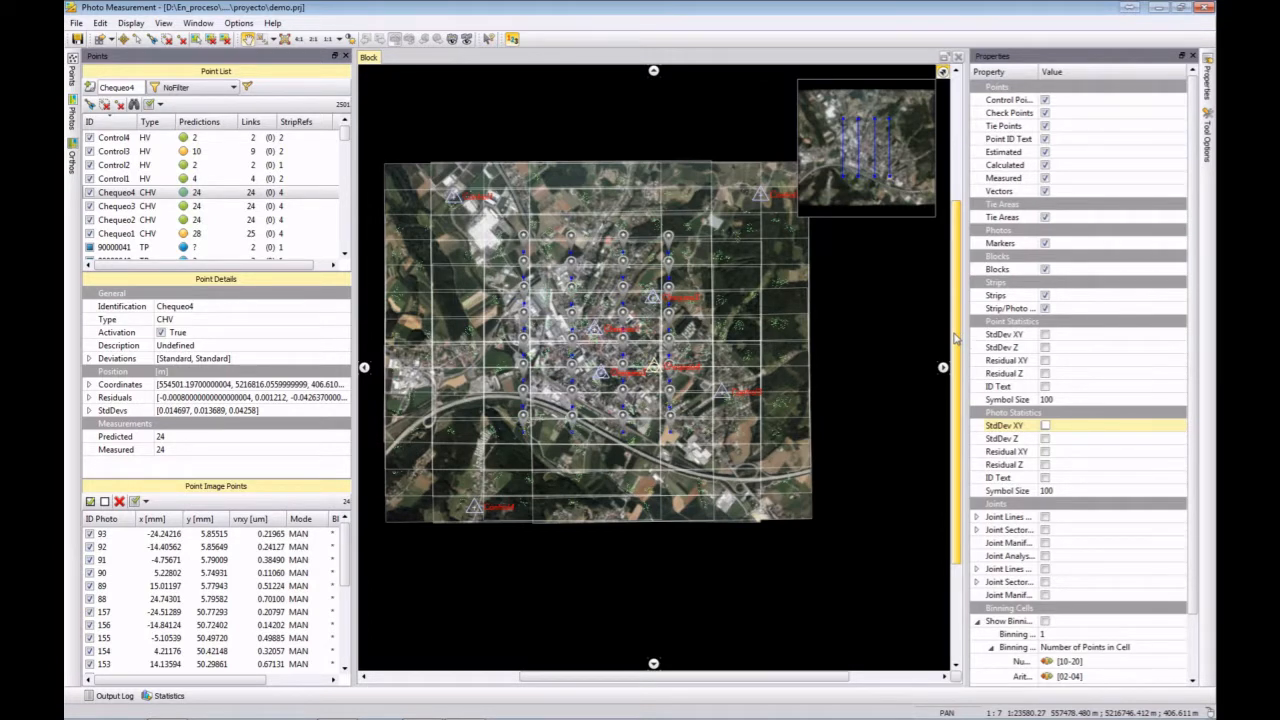
# Step: Examine the block's connectivity by temporarily showing each of the two Joint Lines overlays and hiding it again
pyautogui.click(1045, 517)
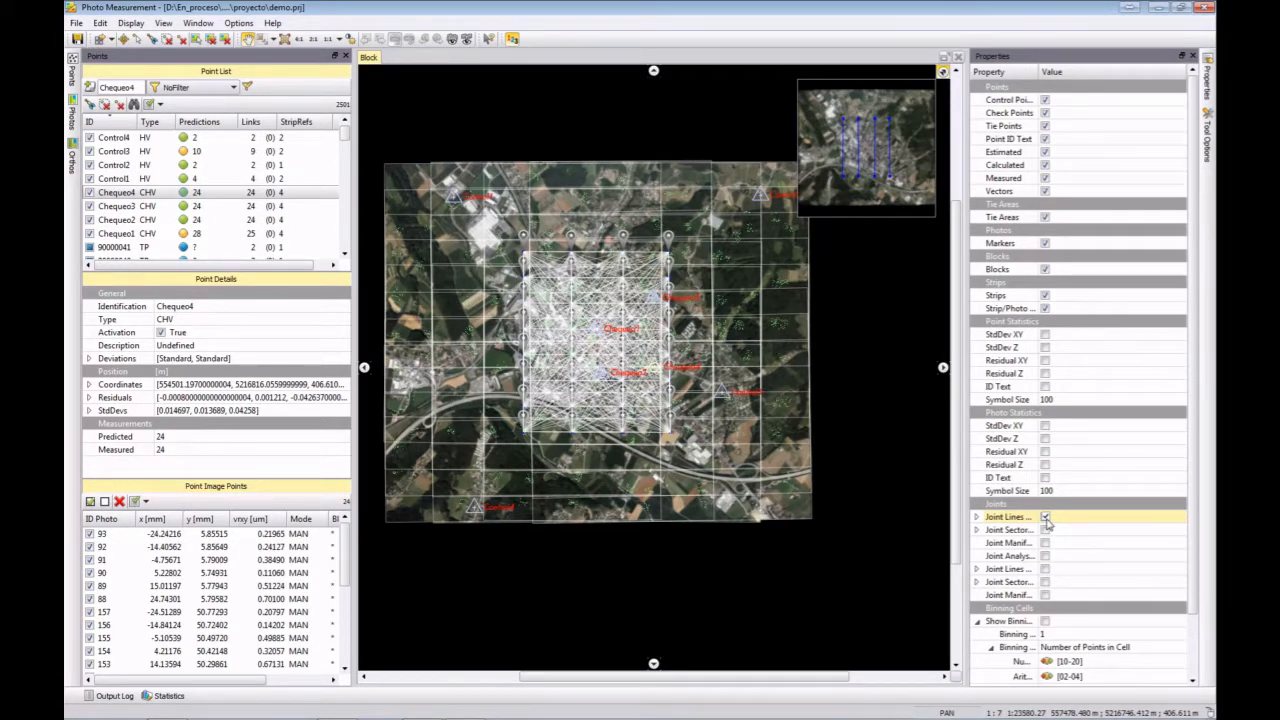
pyautogui.click(1045, 517)
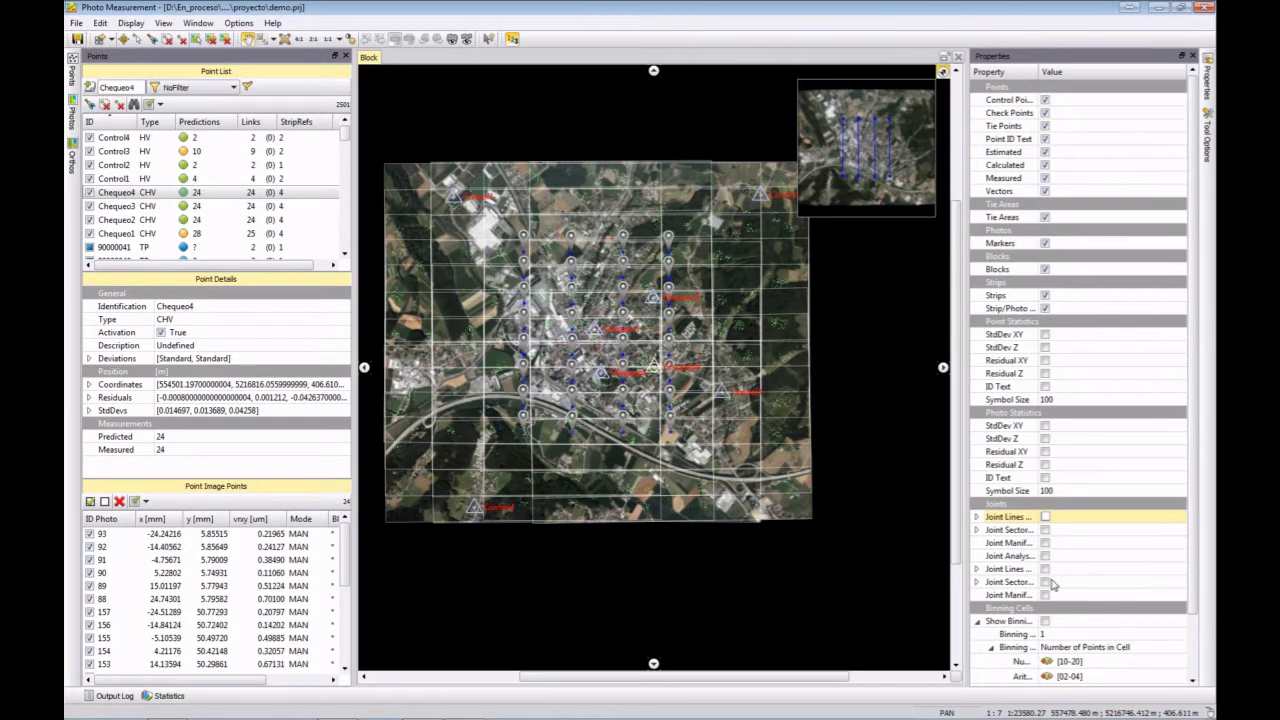
pyautogui.click(1045, 568)
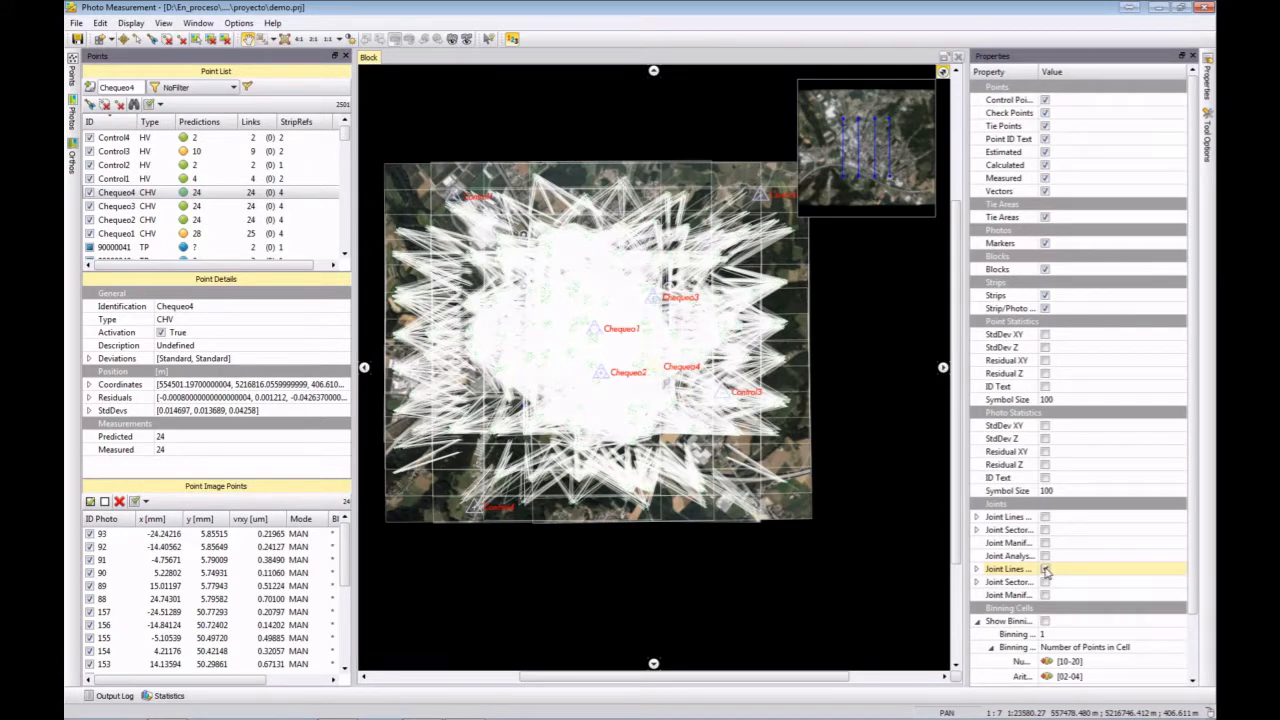
pyautogui.click(1045, 569)
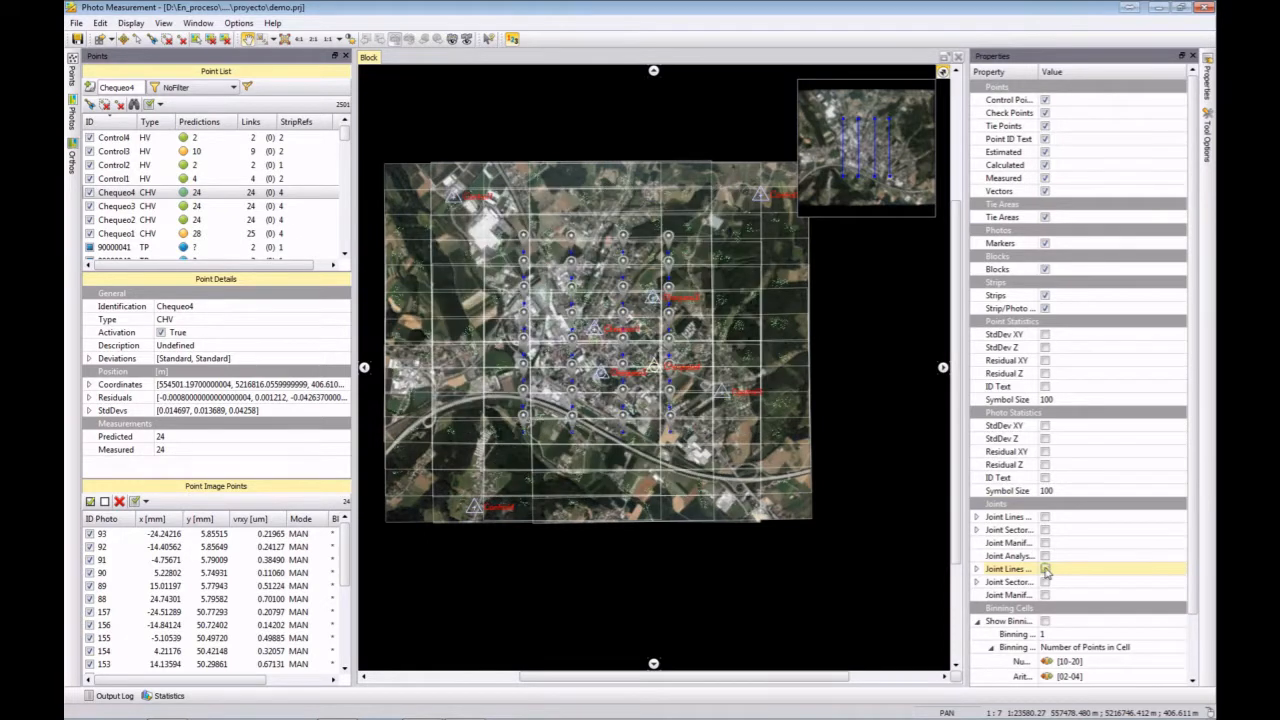
# Step: Show the binning cells for number of points over the block and look through the tie points in the point list
pyautogui.click(1045, 622)
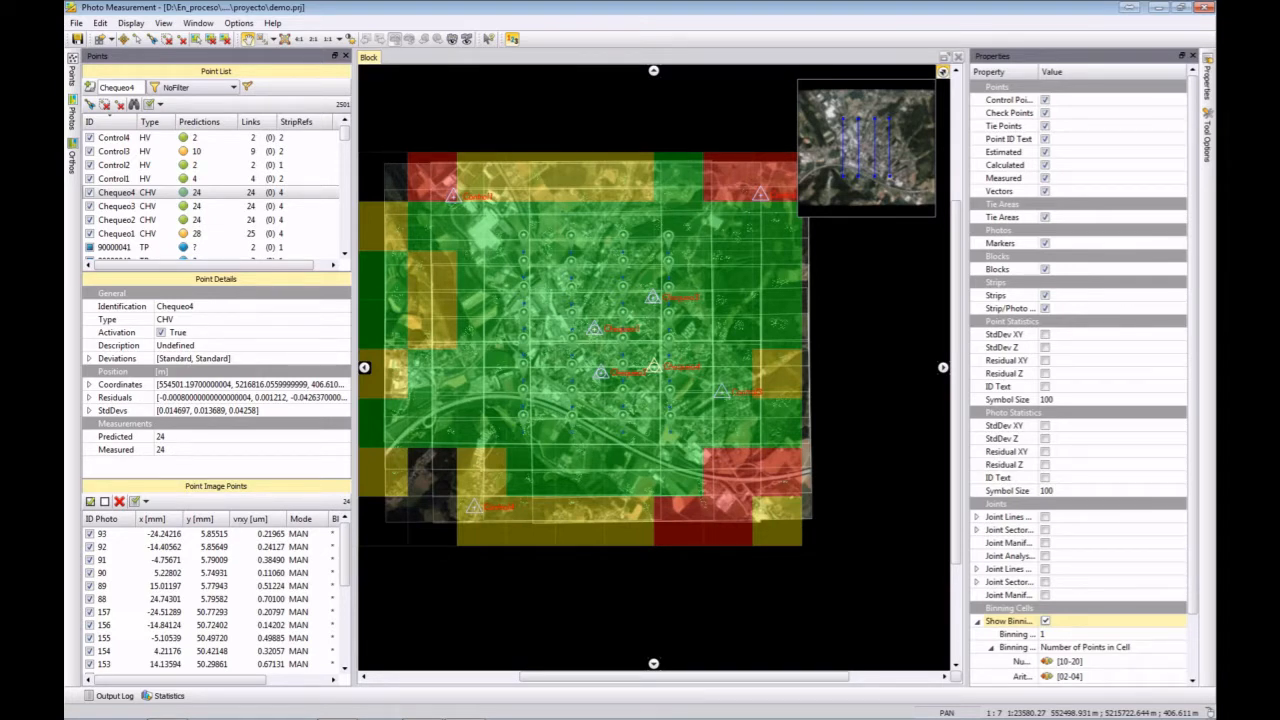
pyautogui.click(72, 62)
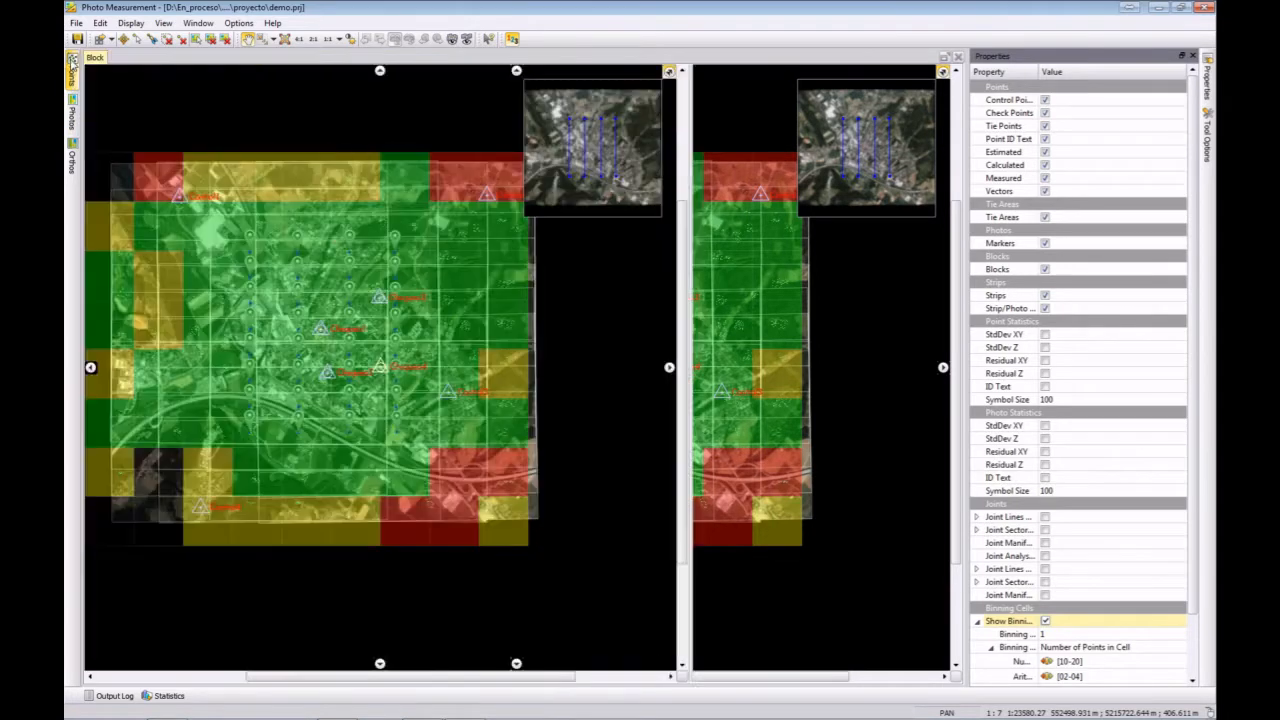
pyautogui.click(72, 62)
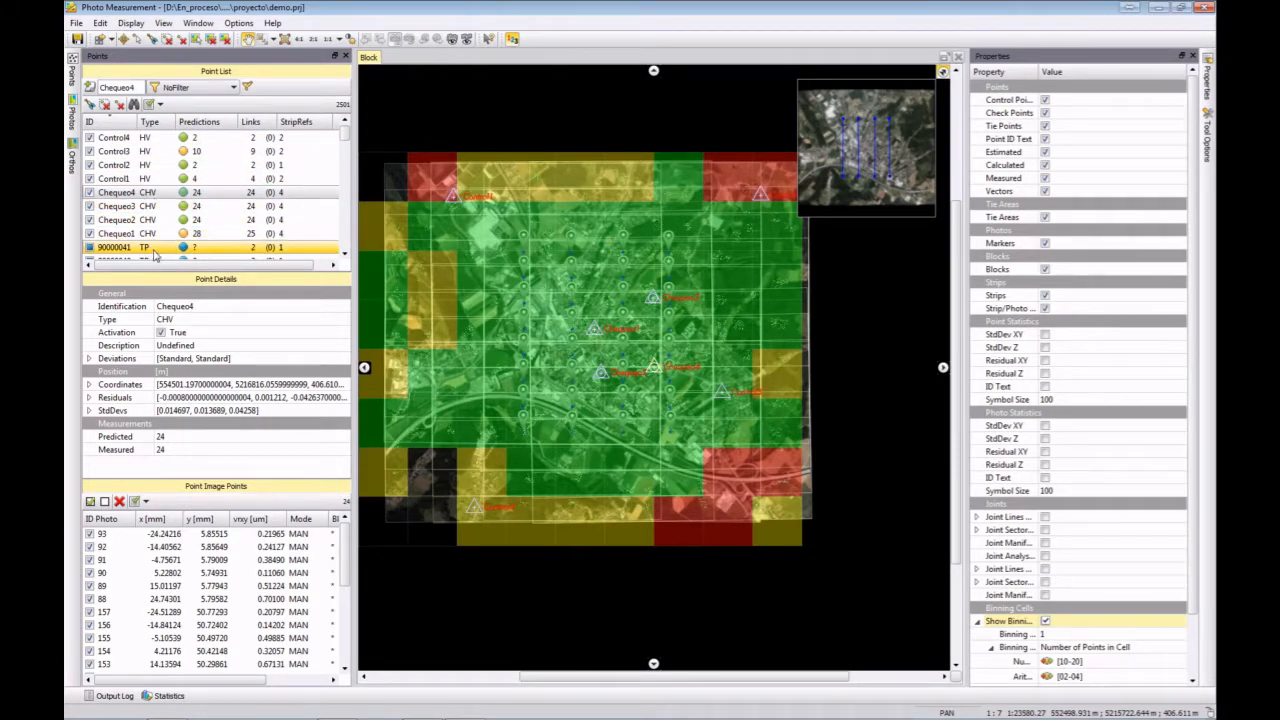
pyautogui.moveTo(345, 131)
pyautogui.mouseDown()
pyautogui.moveTo(343, 247)
pyautogui.moveTo(345, 127)
pyautogui.mouseUp()
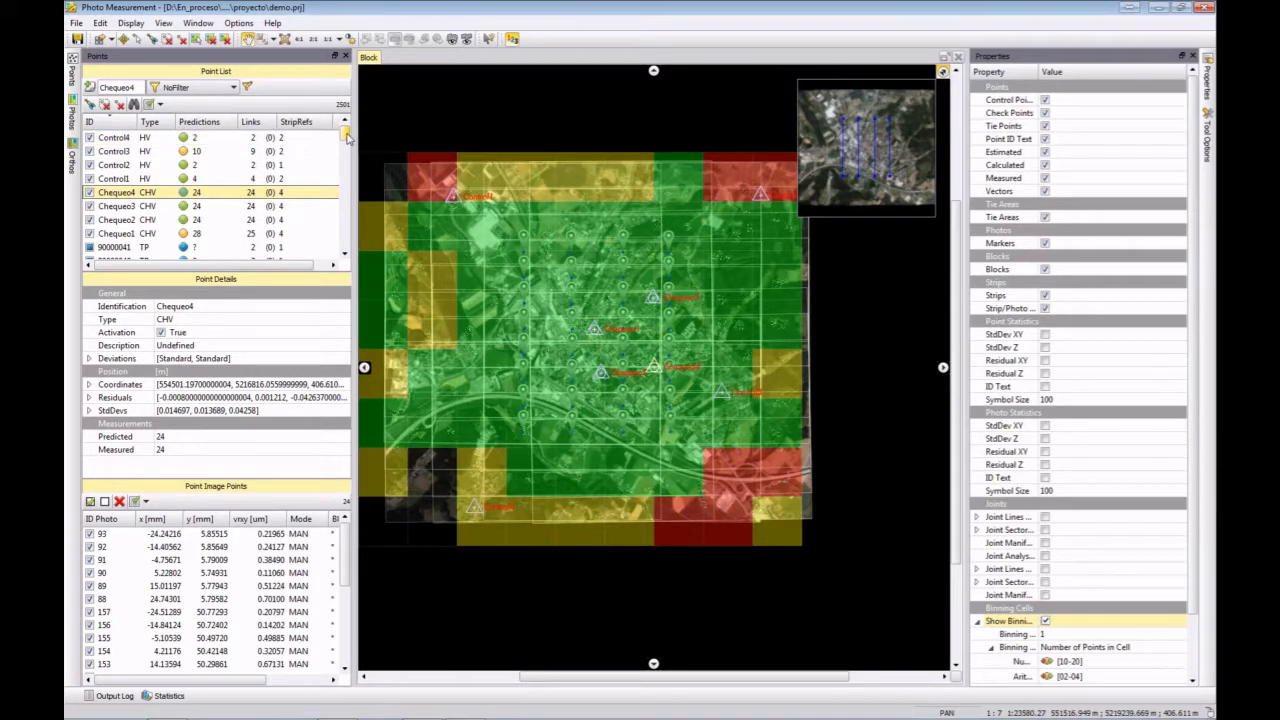
pyautogui.scroll(-5, 345, 138)
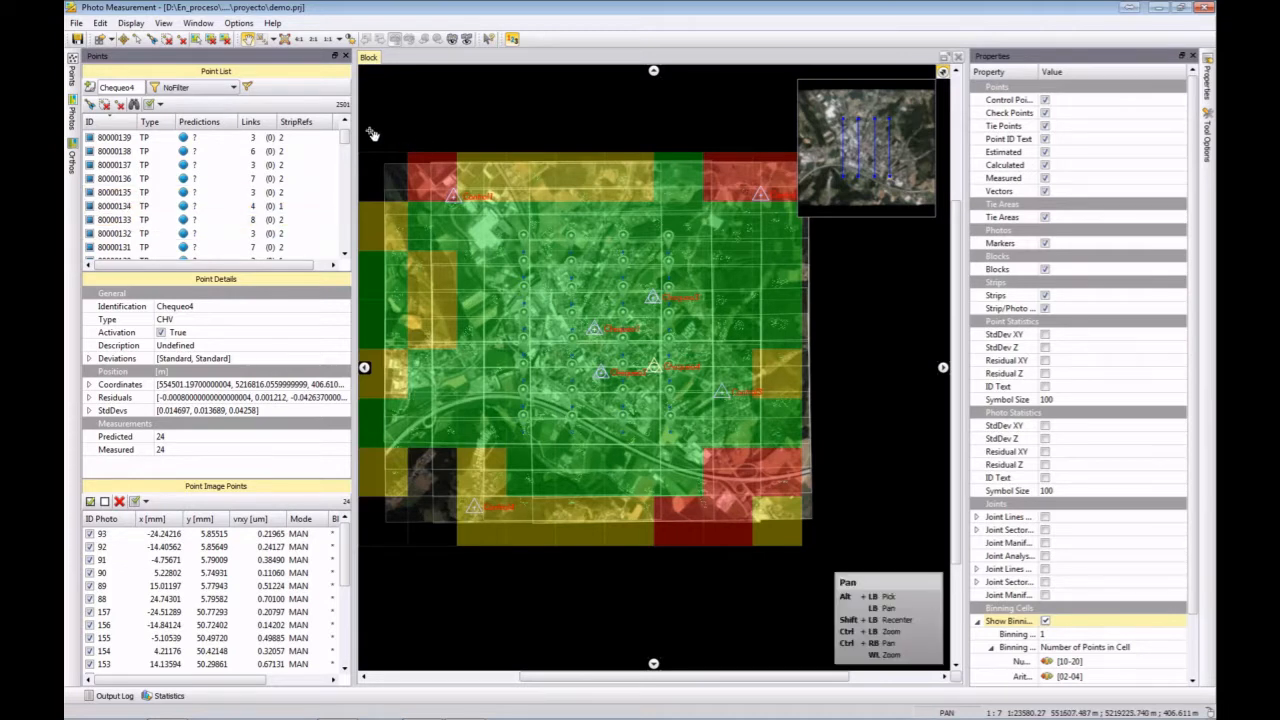
pyautogui.scroll(-5, 345, 148)
pyautogui.moveTo(343, 148)
pyautogui.mouseDown()
pyautogui.moveTo(340, 251)
pyautogui.moveTo(343, 129)
pyautogui.mouseUp()
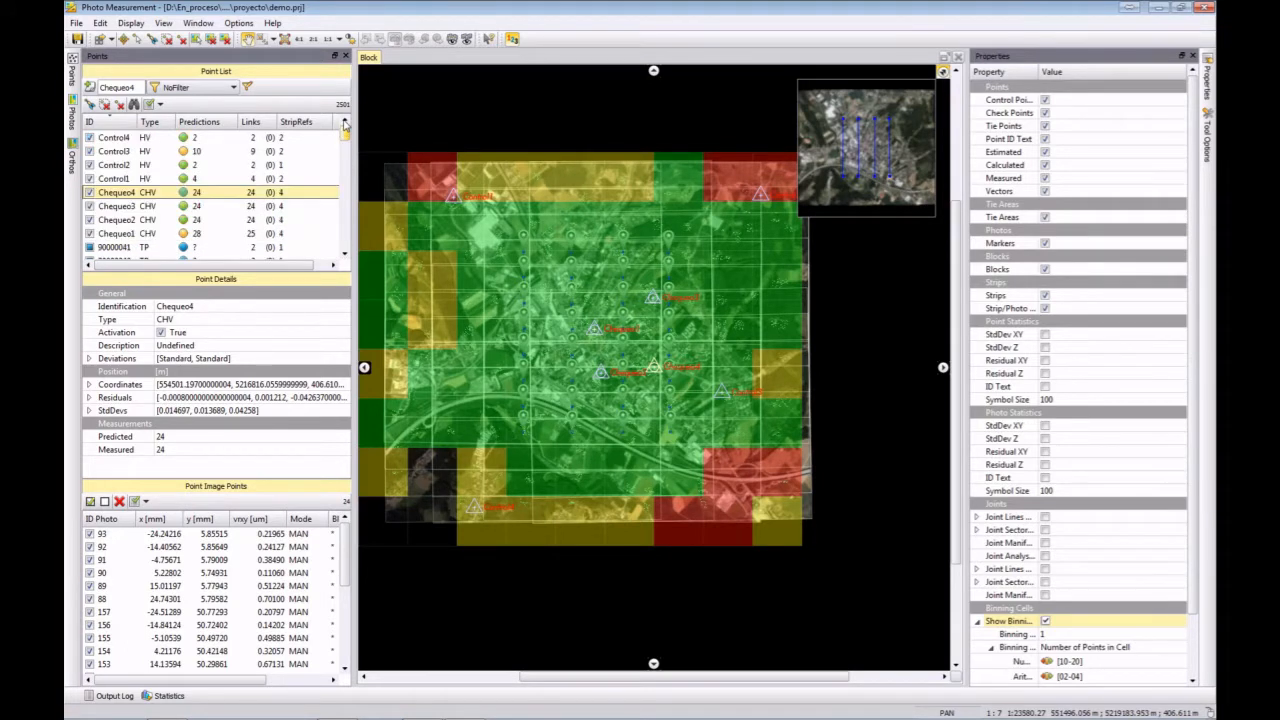
# Step: Start measuring a new point with the ID man1 and place it in the empty binning cell near the block's southwest corner
pyautogui.doubleClick(137, 88)
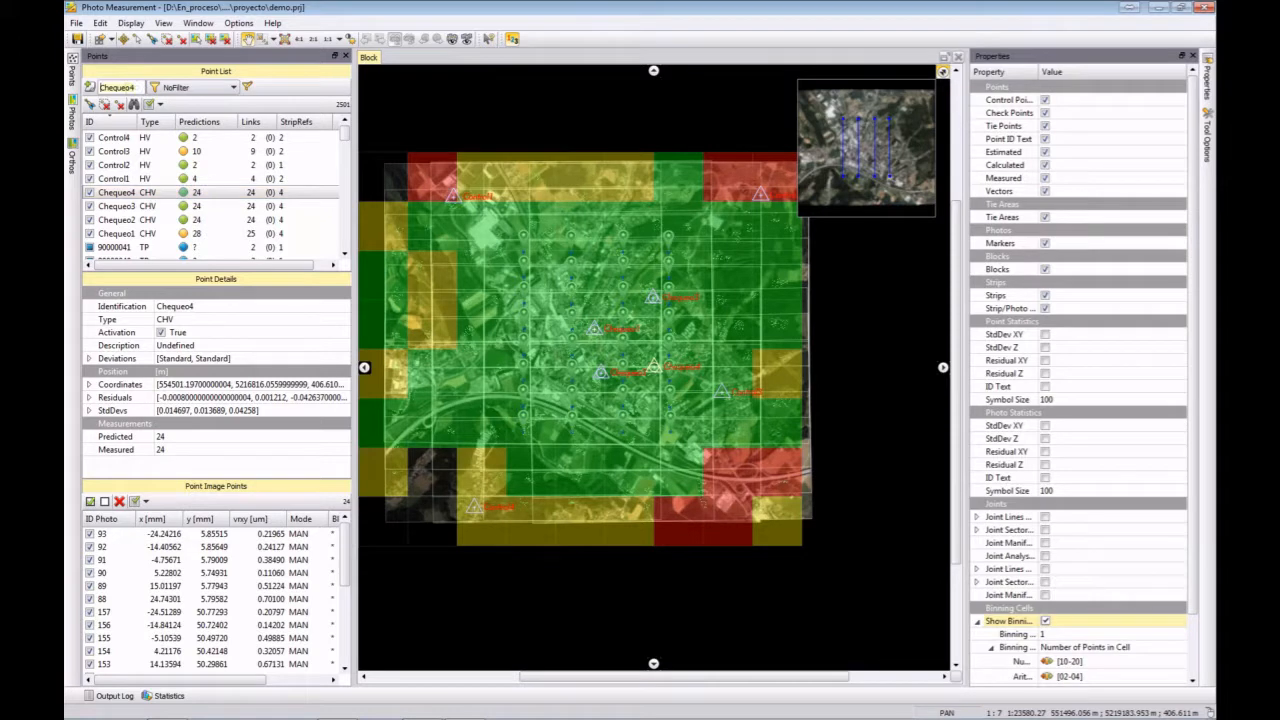
pyautogui.write('man1')
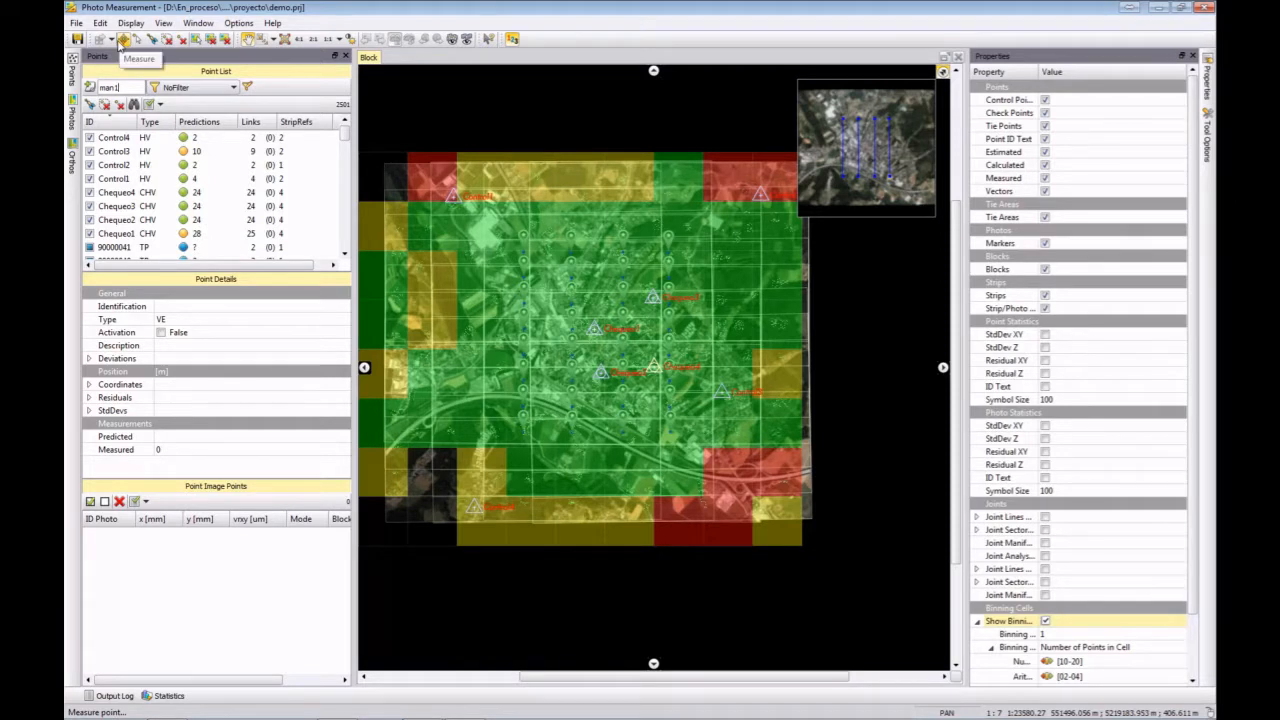
pyautogui.click(121, 40)
pyautogui.click(368, 60)
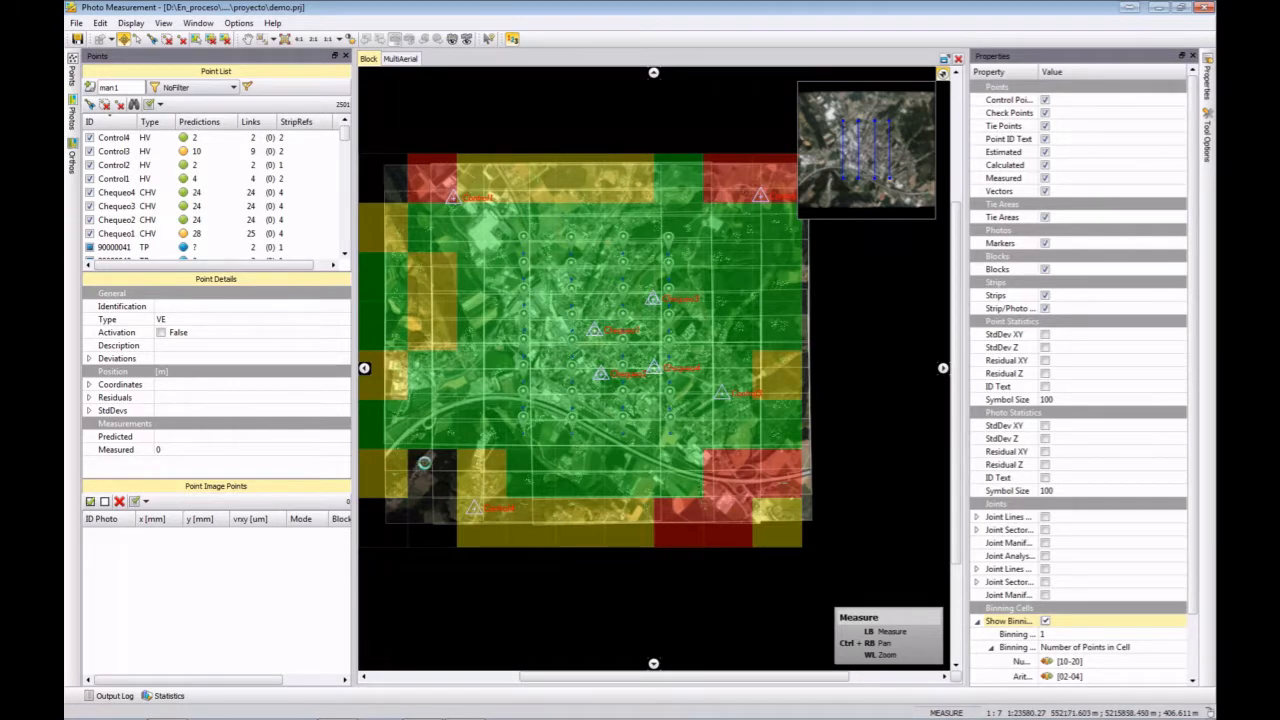
pyautogui.click(424, 463)
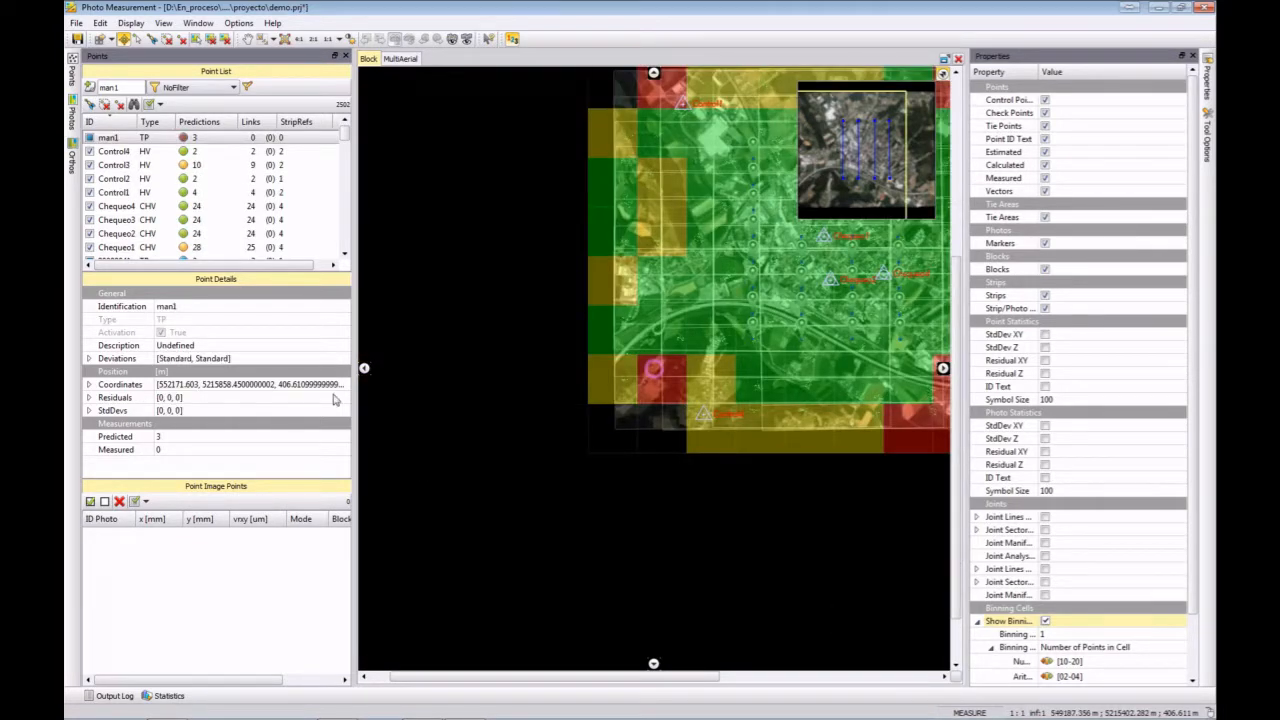
# Step: Measure man1 at the tip of the paved driveway beside the orange-roofed building in images 156, 155 and 157
pyautogui.click(405, 60)
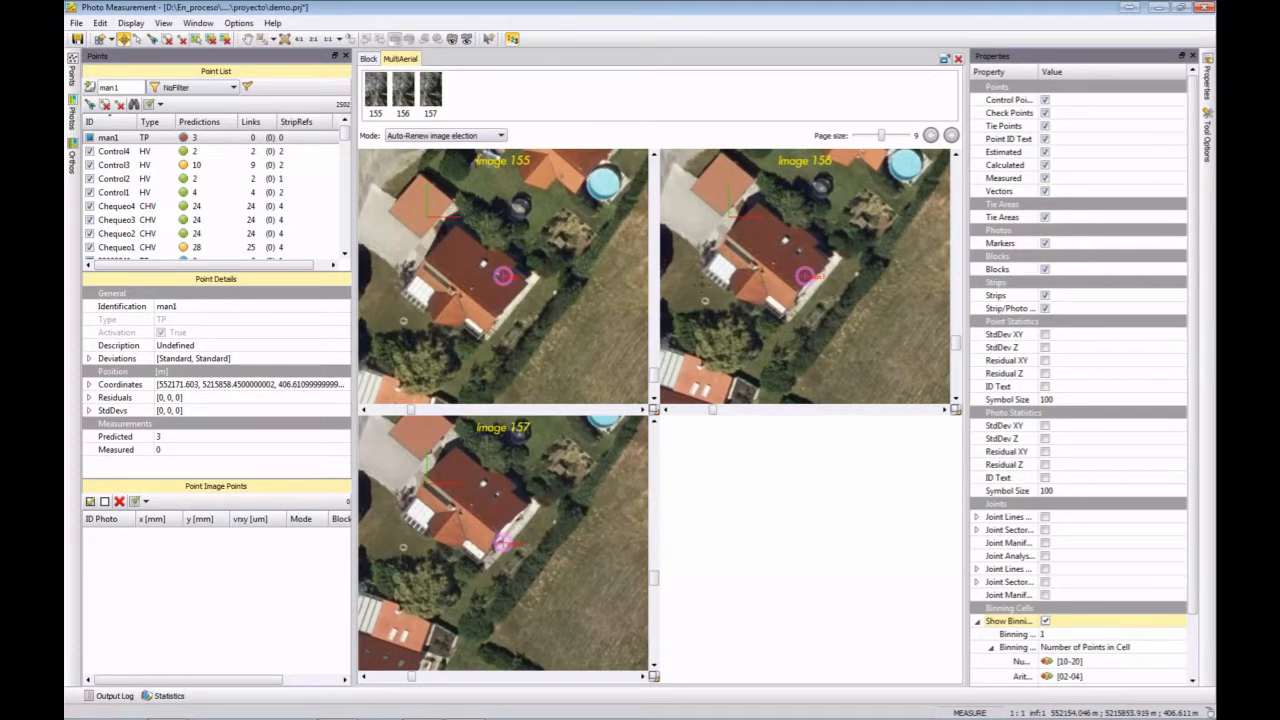
pyautogui.moveTo(707, 207); pyautogui.dragTo(772, 262, button='middle')
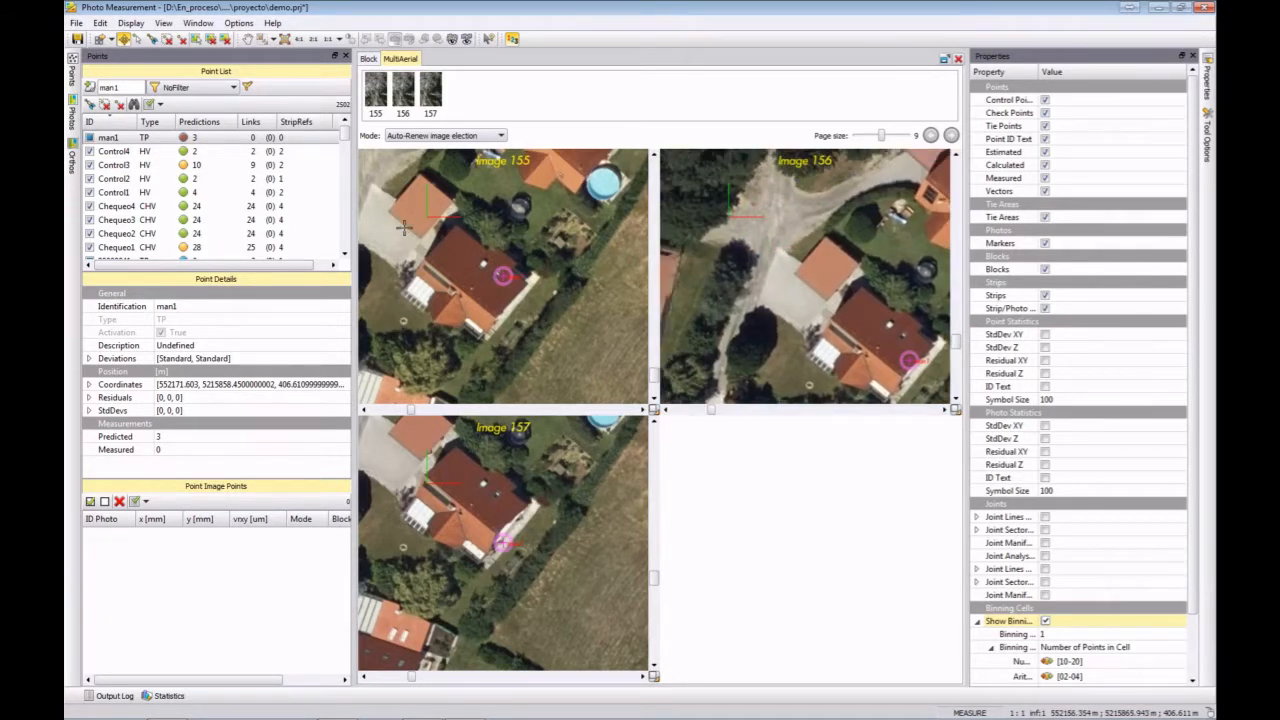
pyautogui.scroll(5, 790, 255)
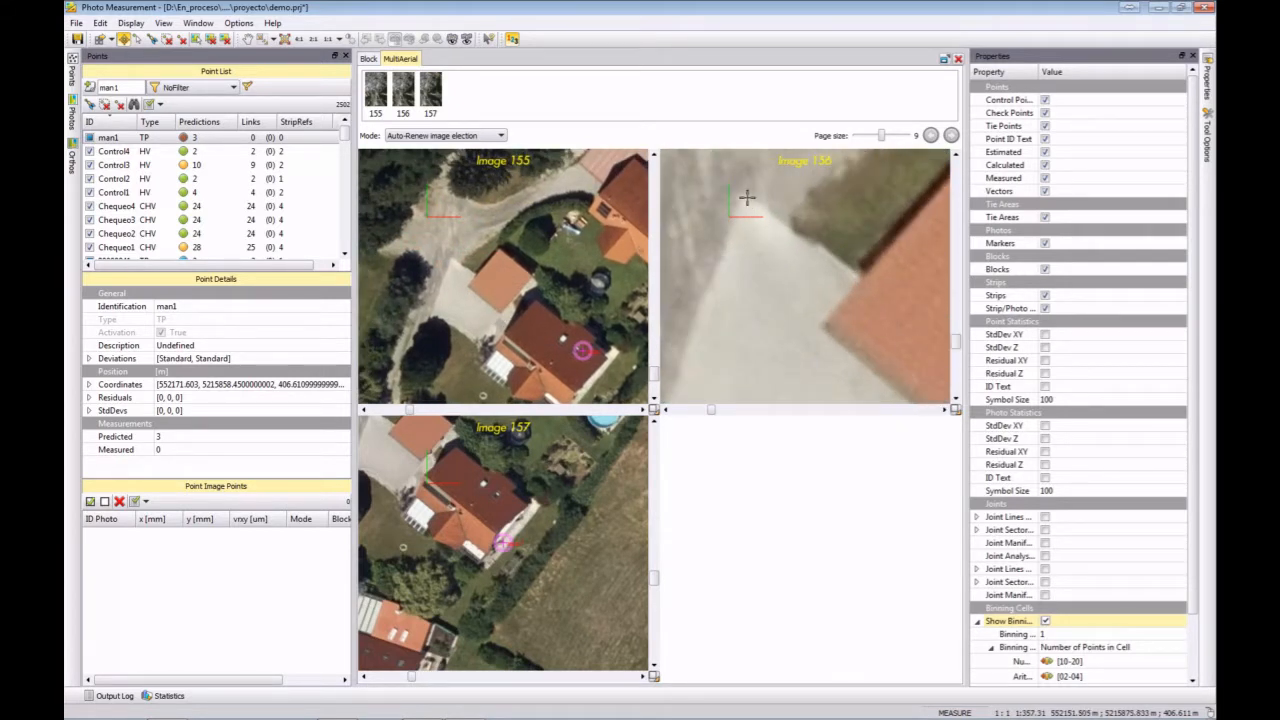
pyautogui.click(746, 197)
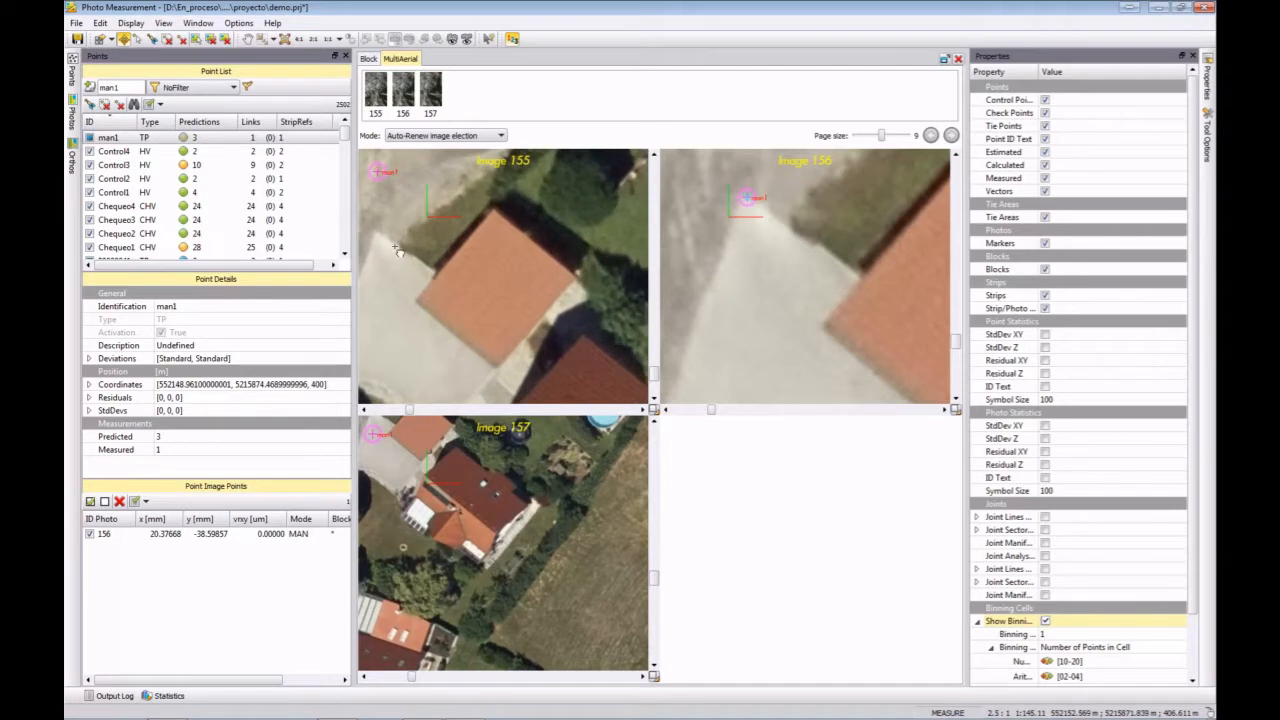
pyautogui.click(445, 257)
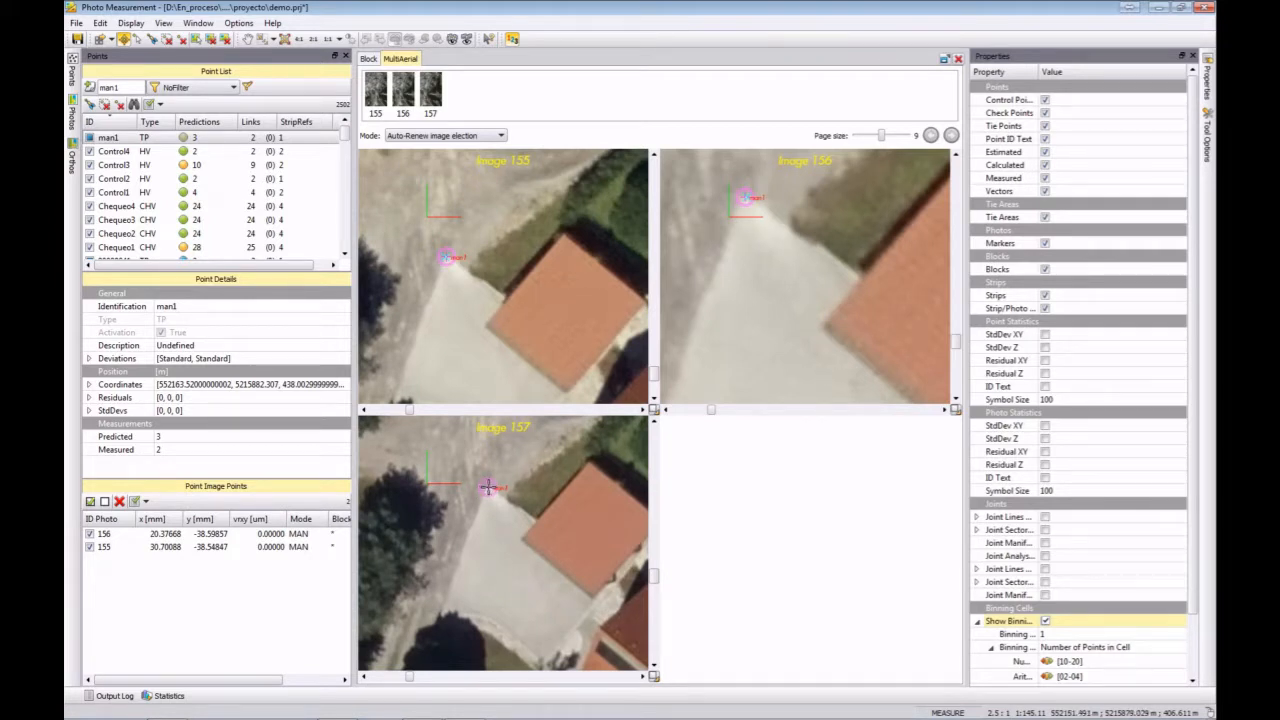
pyautogui.click(488, 487)
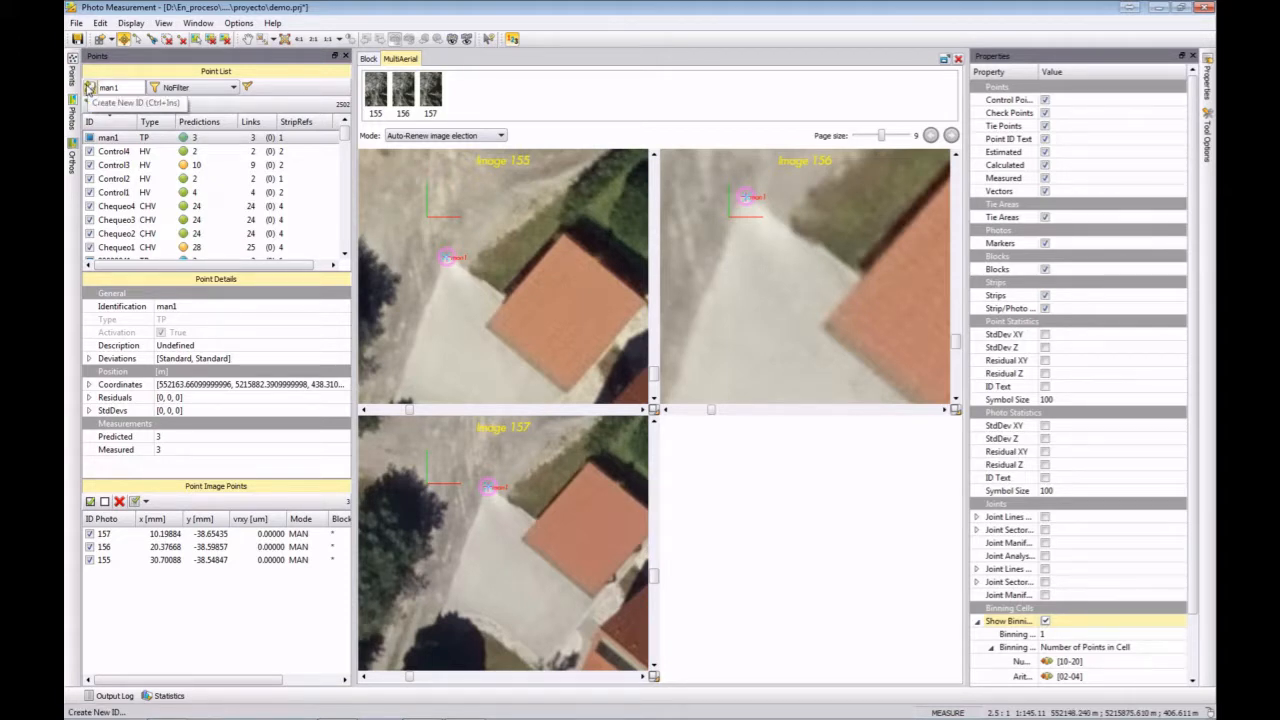
# Step: Create the next point ID, man2, and place it in the block view just south of man1
pyautogui.click(89, 88)
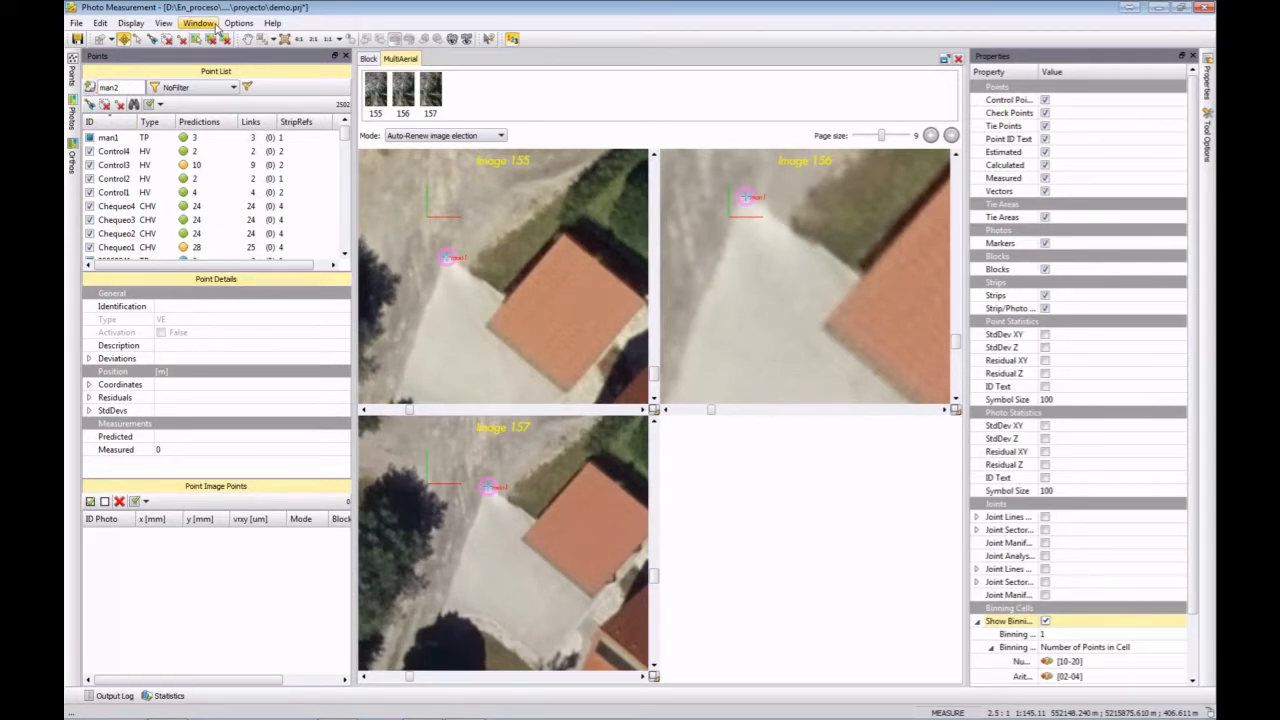
pyautogui.click(367, 59)
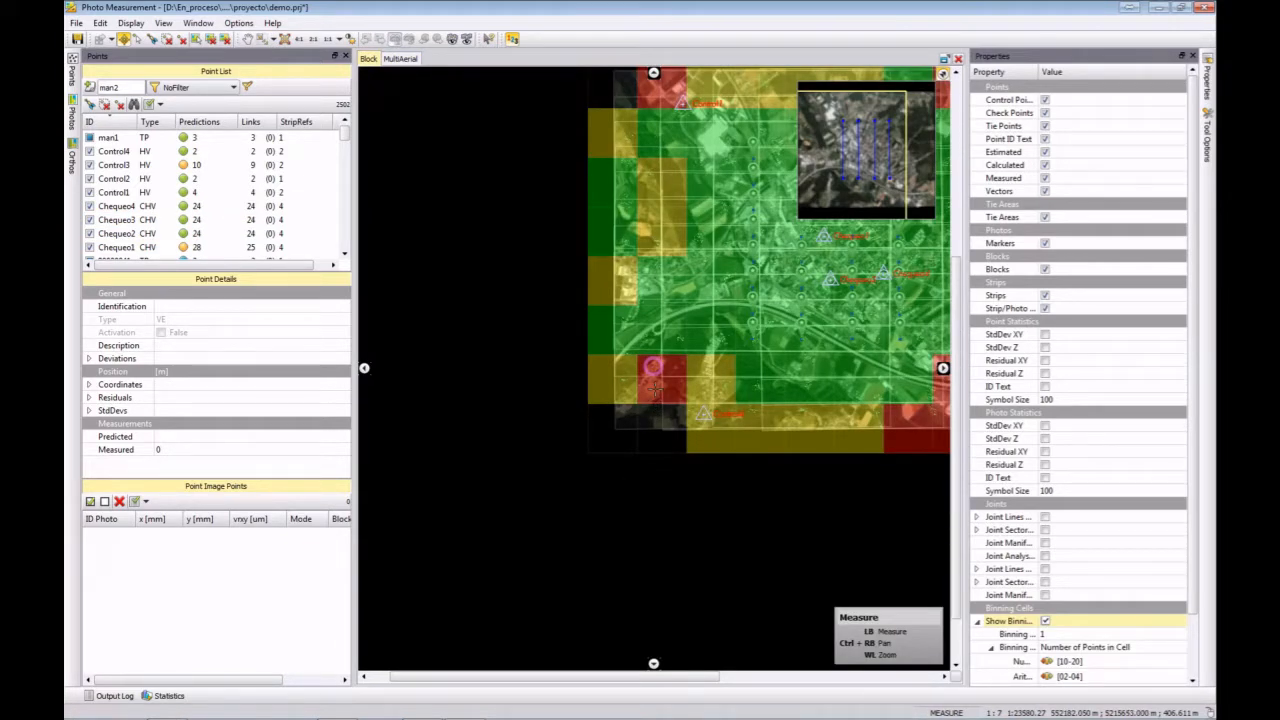
pyautogui.click(655, 388)
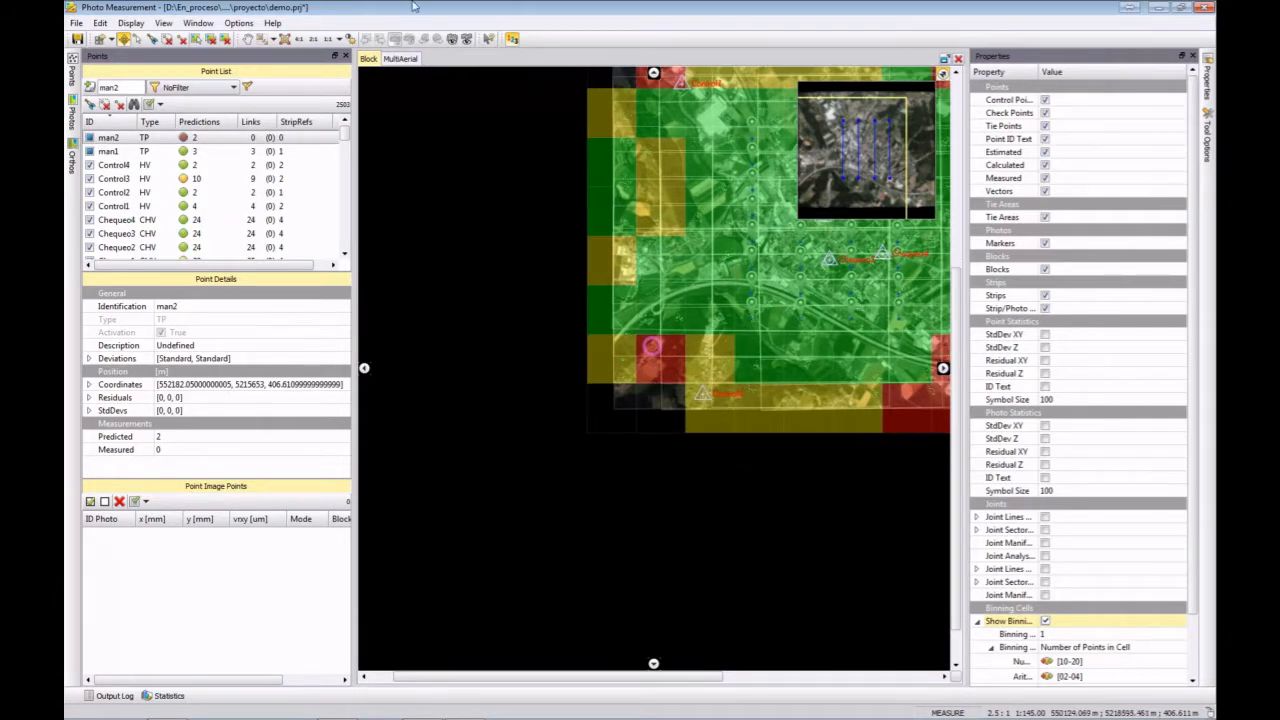
# Step: Measure man2 on the same small dark spot in the ploughed field in images 156 and 157
pyautogui.click(400, 59)
pyautogui.scroll(-3, 563, 385)
pyautogui.scroll(-3, 833, 440)
pyautogui.scroll(-2, 833, 440)
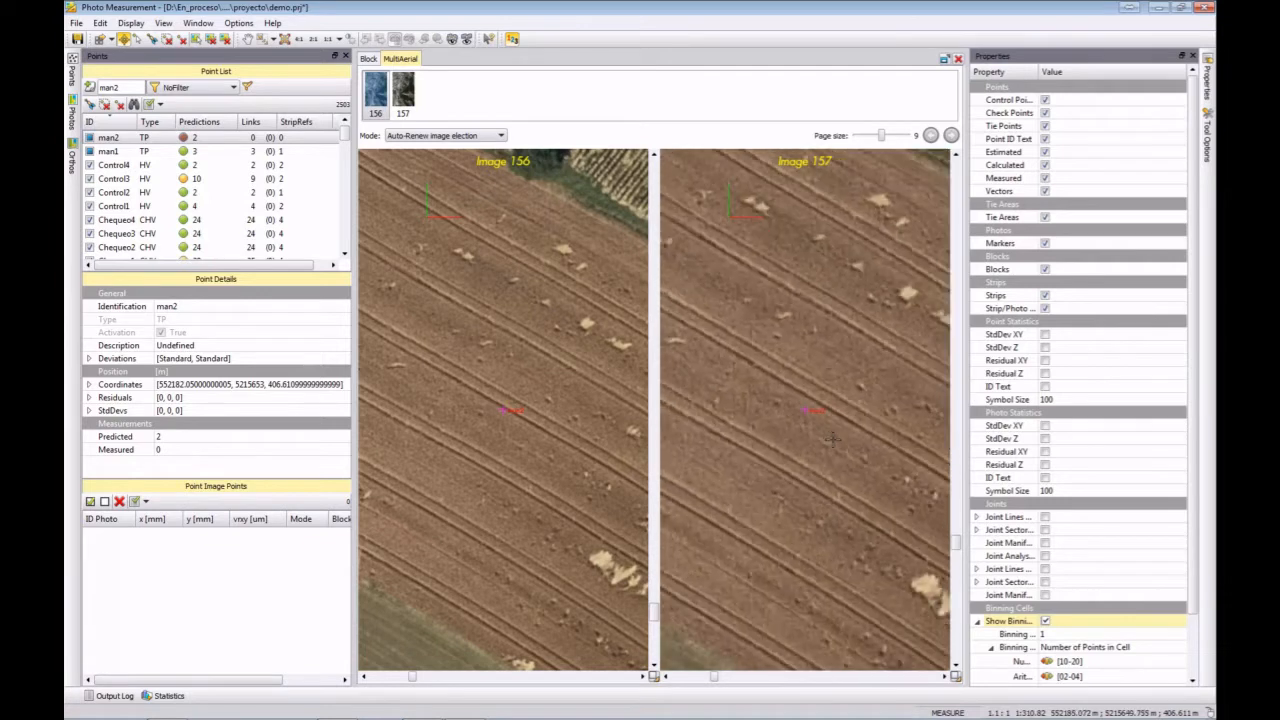
pyautogui.scroll(-1, 557, 440)
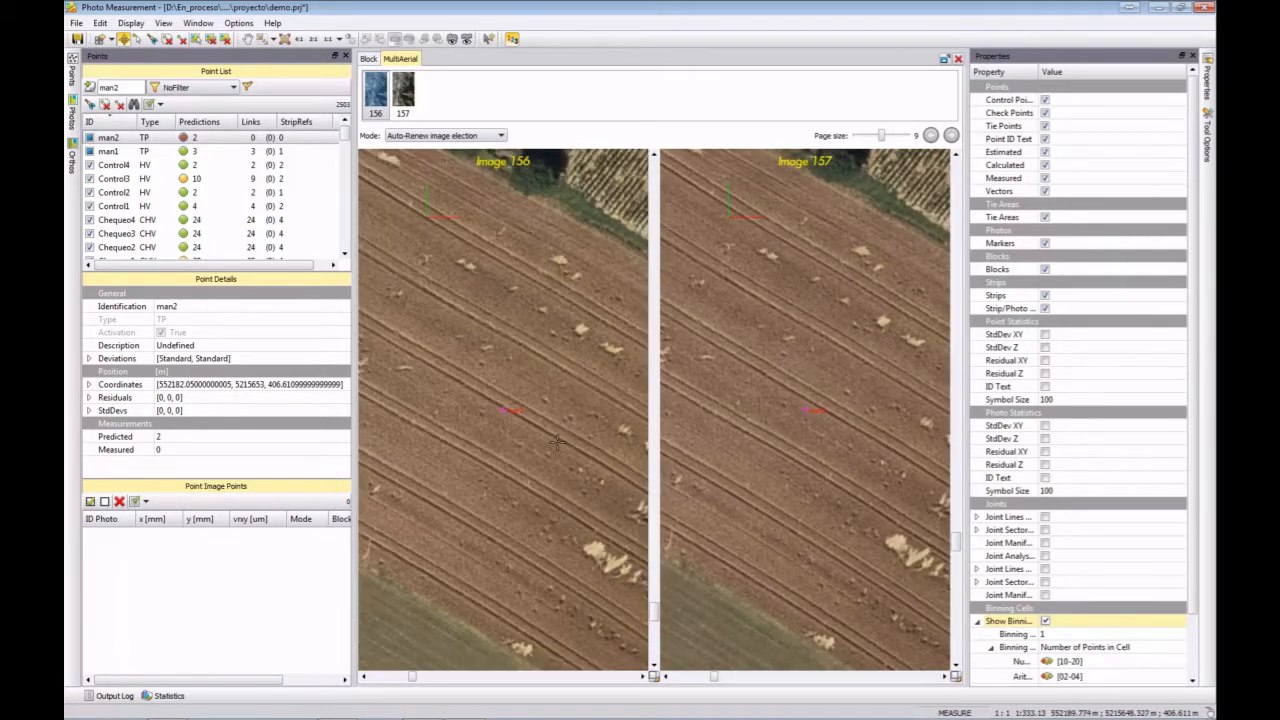
pyautogui.scroll(3, 495, 470)
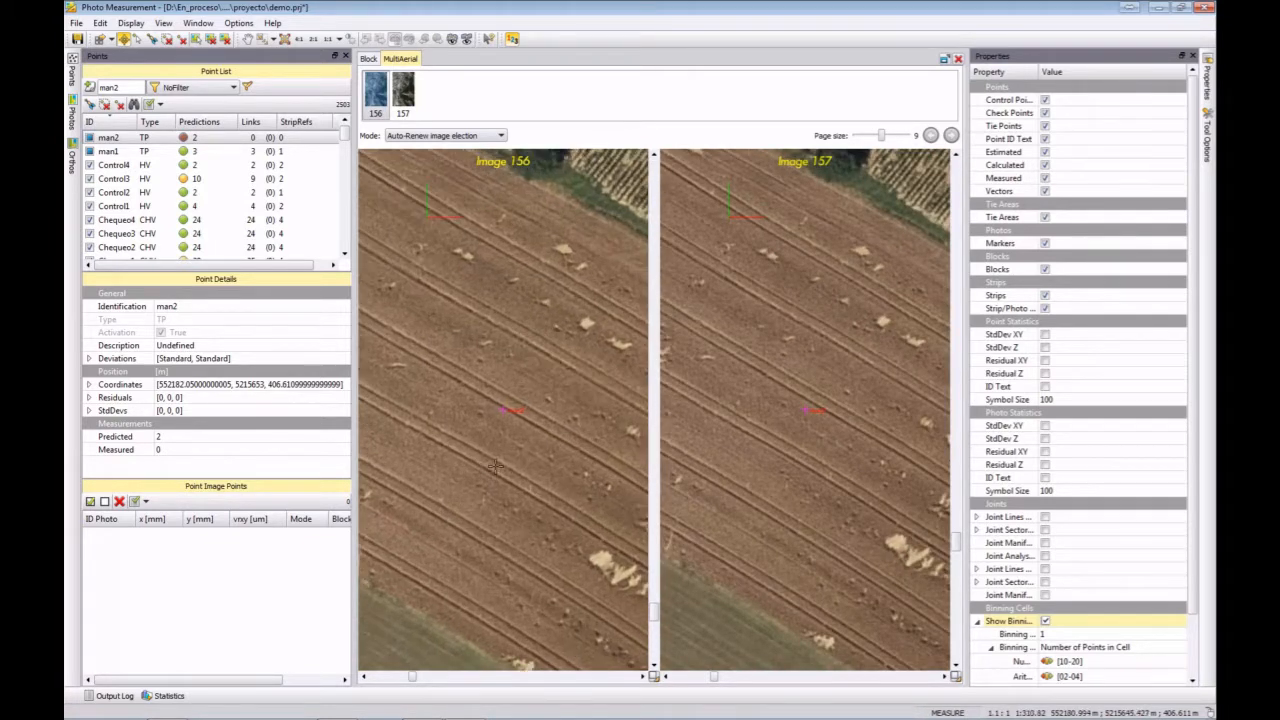
pyautogui.scroll(2, 460, 448)
pyautogui.click(469, 418)
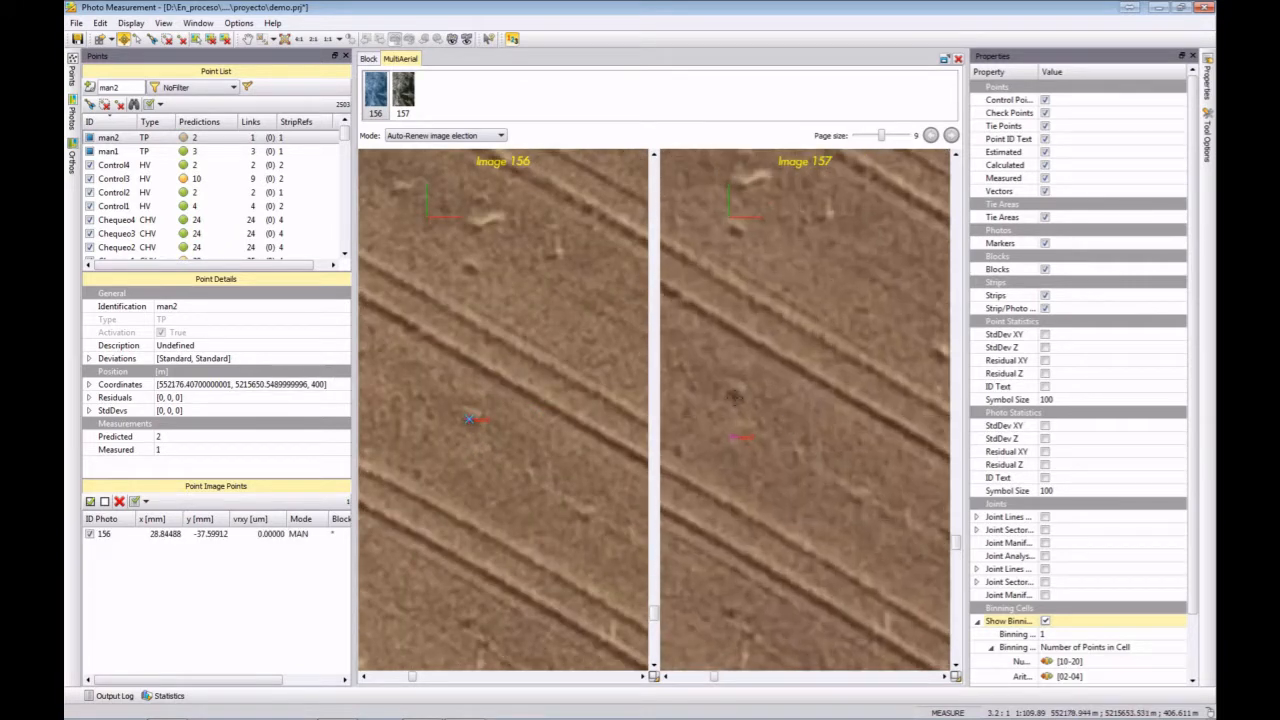
pyautogui.click(735, 395)
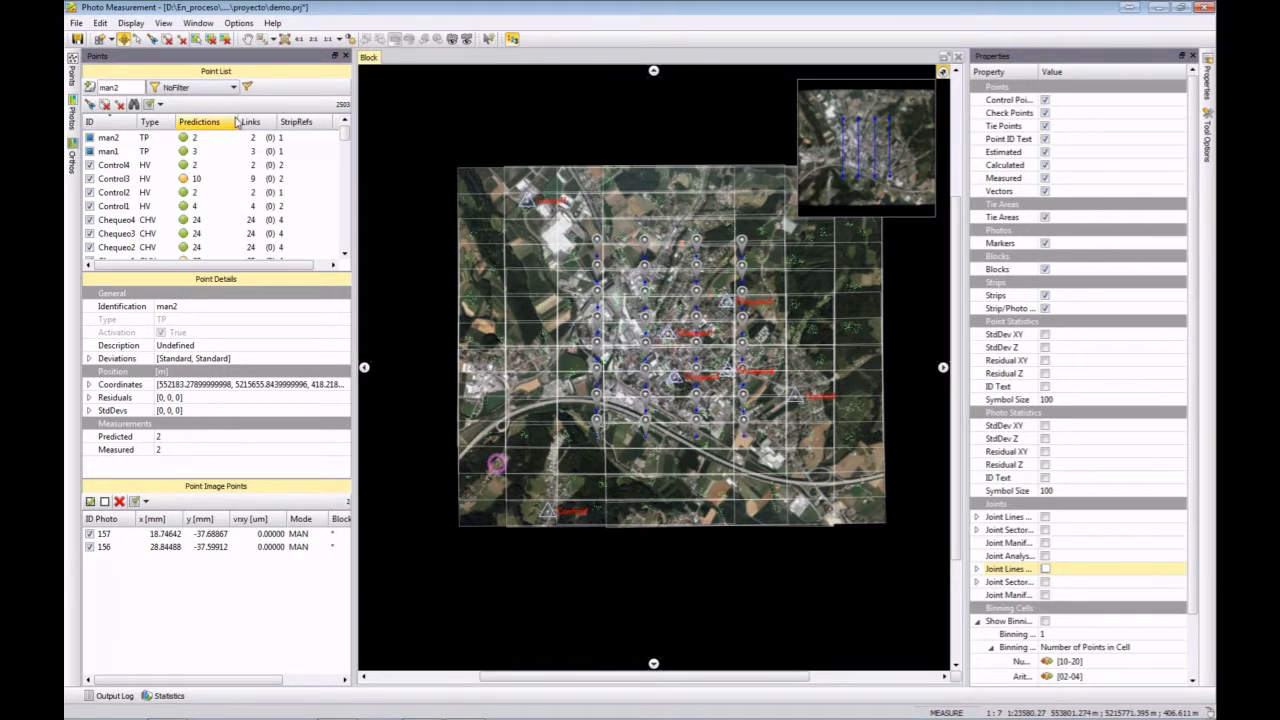
# Step: Display the joint lines in the block view and compare the points under the >3-fold, >2-fold and <3-fold filters
pyautogui.click(1045, 569)
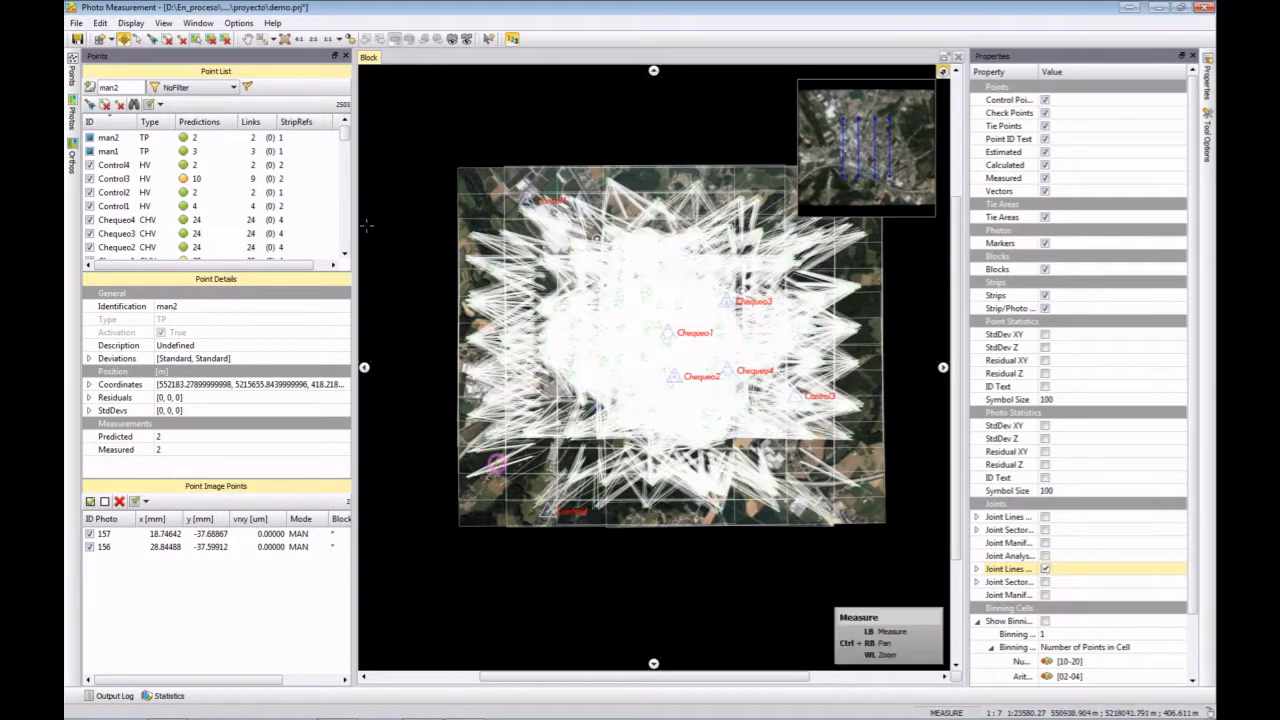
pyautogui.click(199, 90)
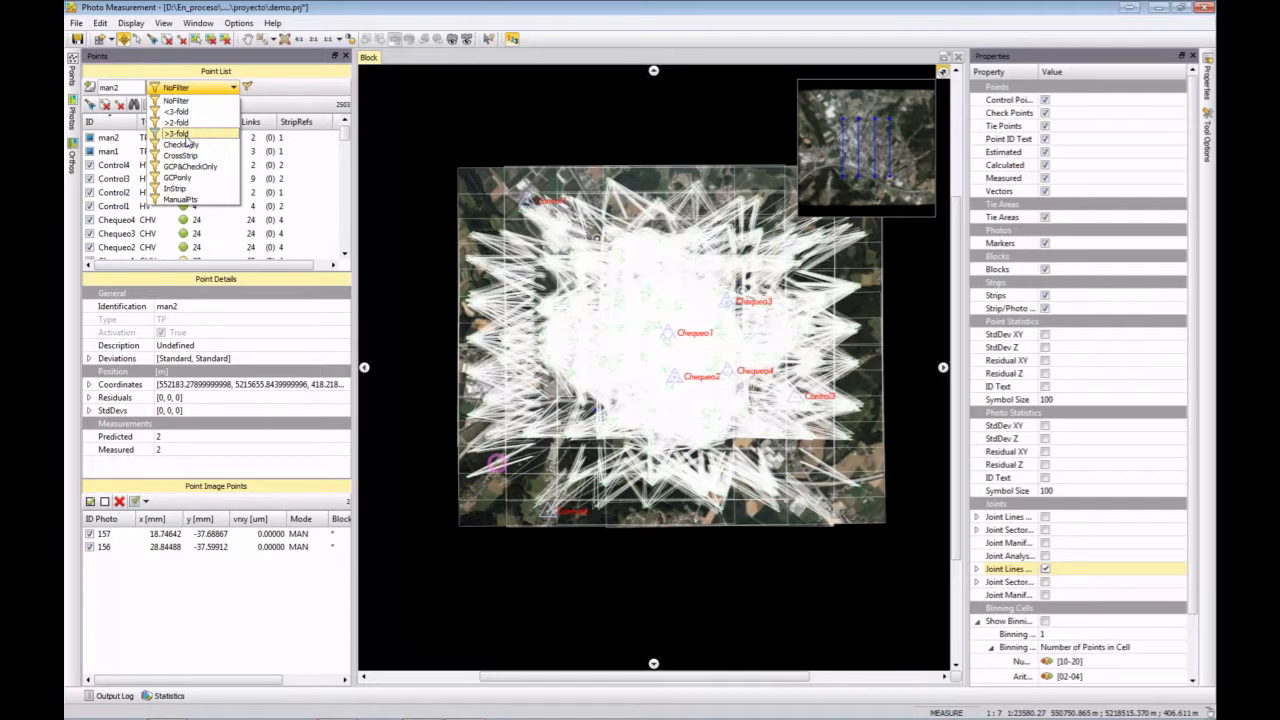
pyautogui.click(180, 133)
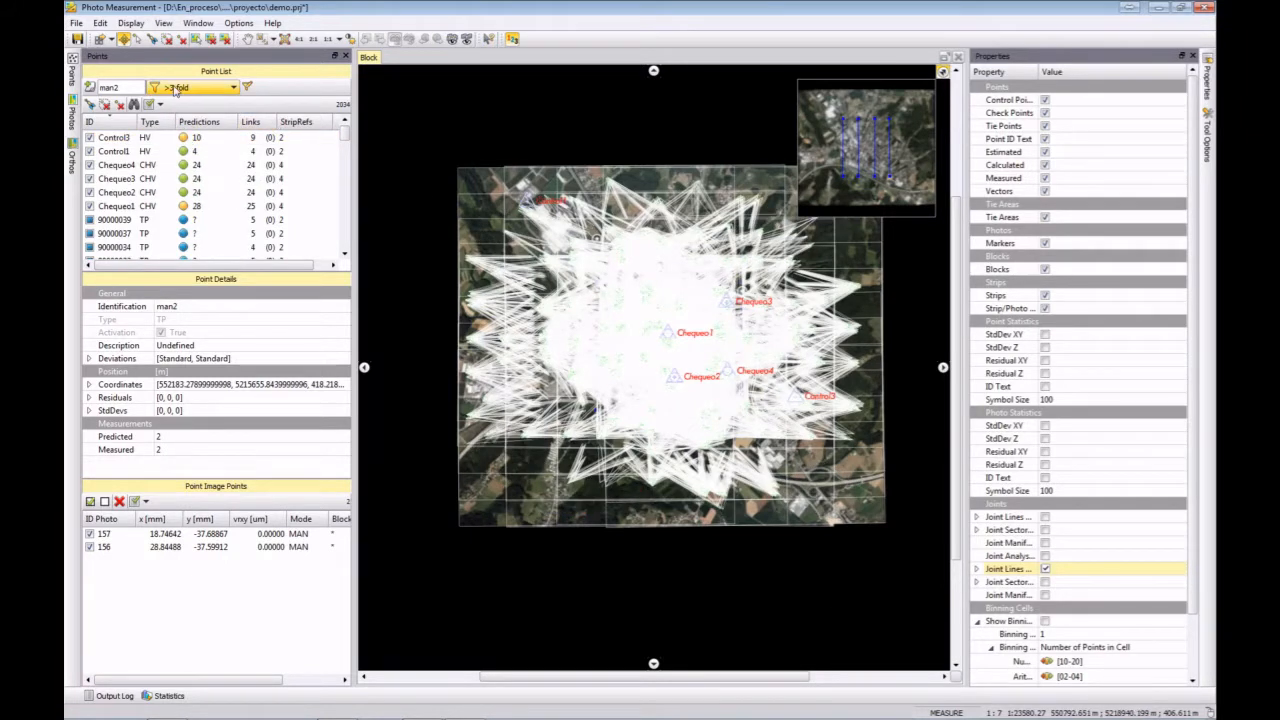
pyautogui.click(195, 88)
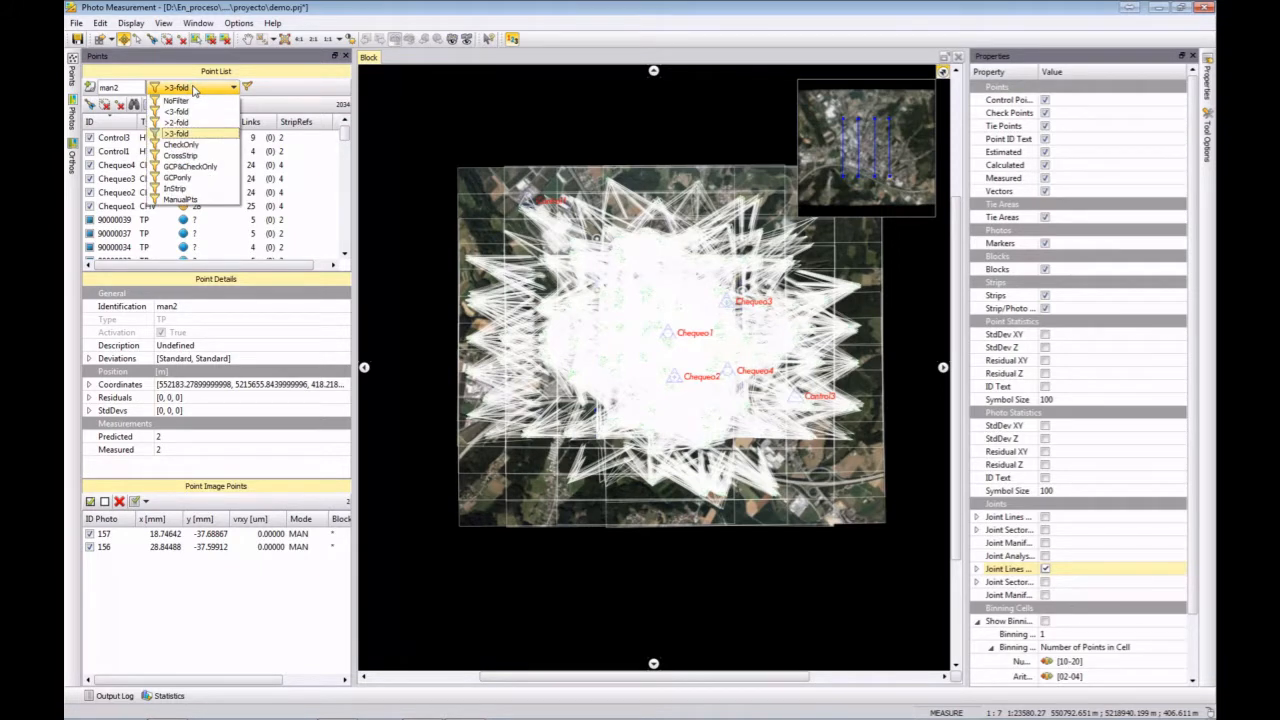
pyautogui.click(185, 122)
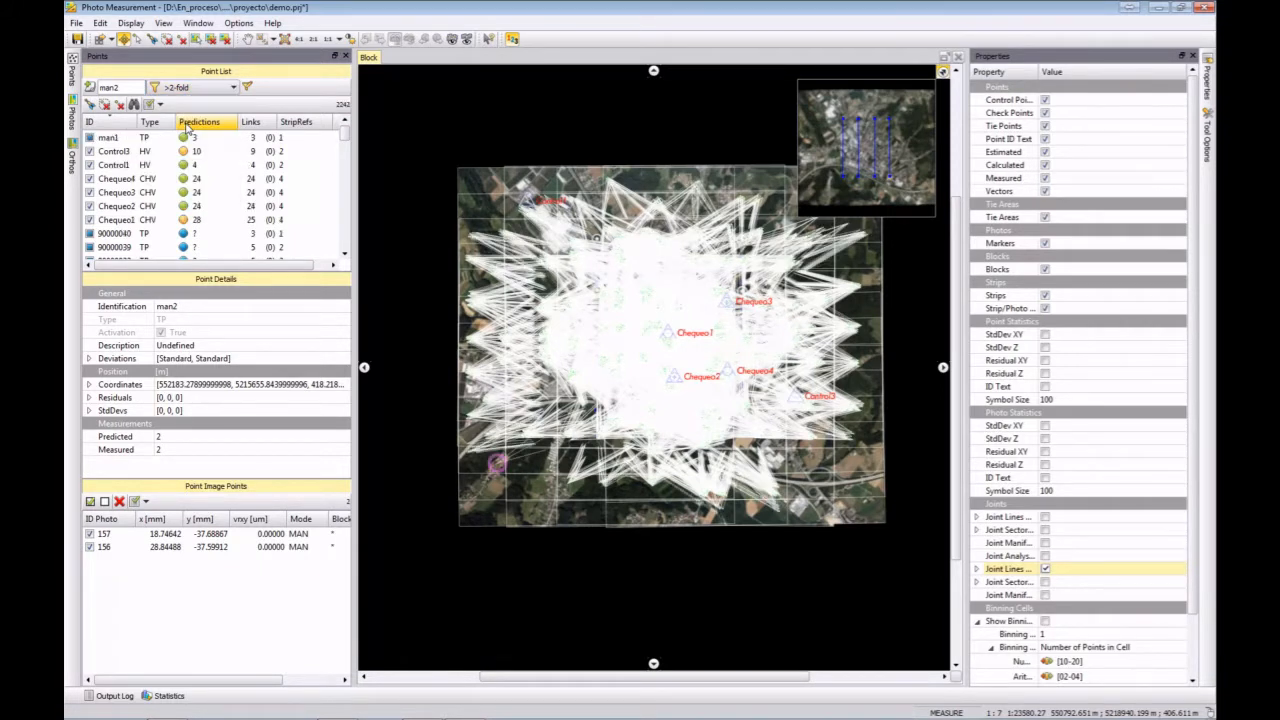
pyautogui.click(190, 88)
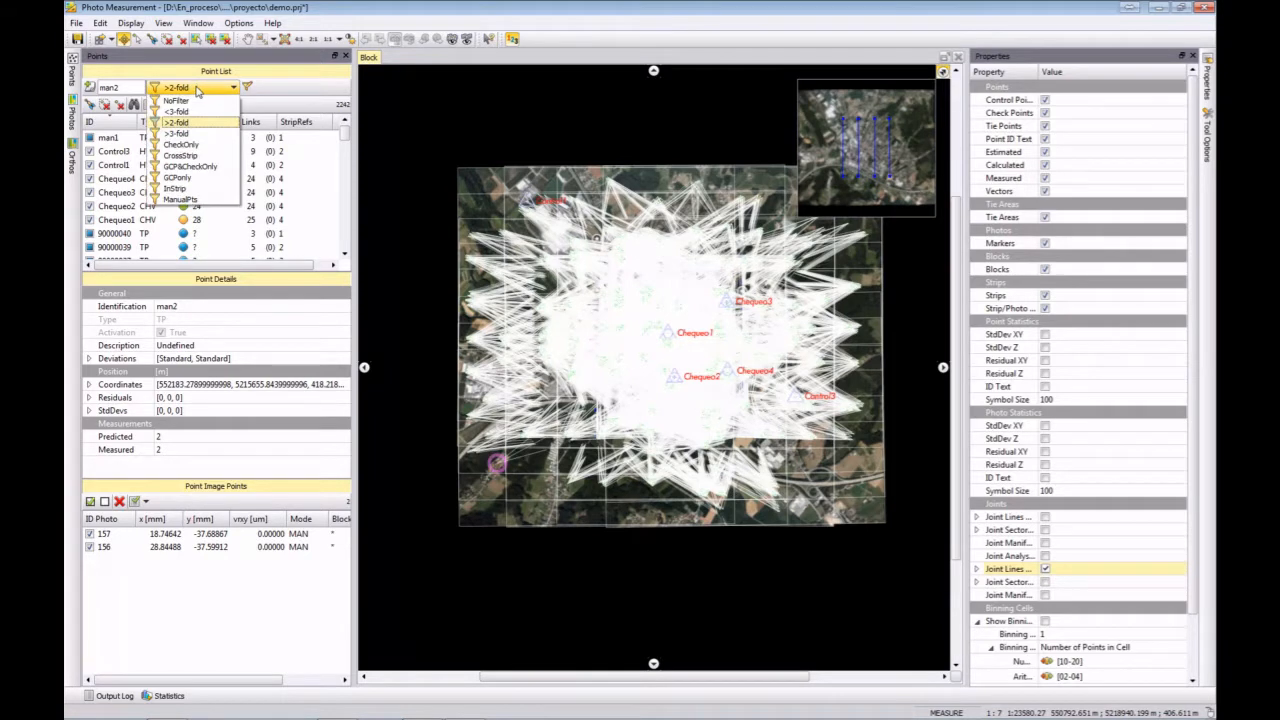
pyautogui.click(186, 112)
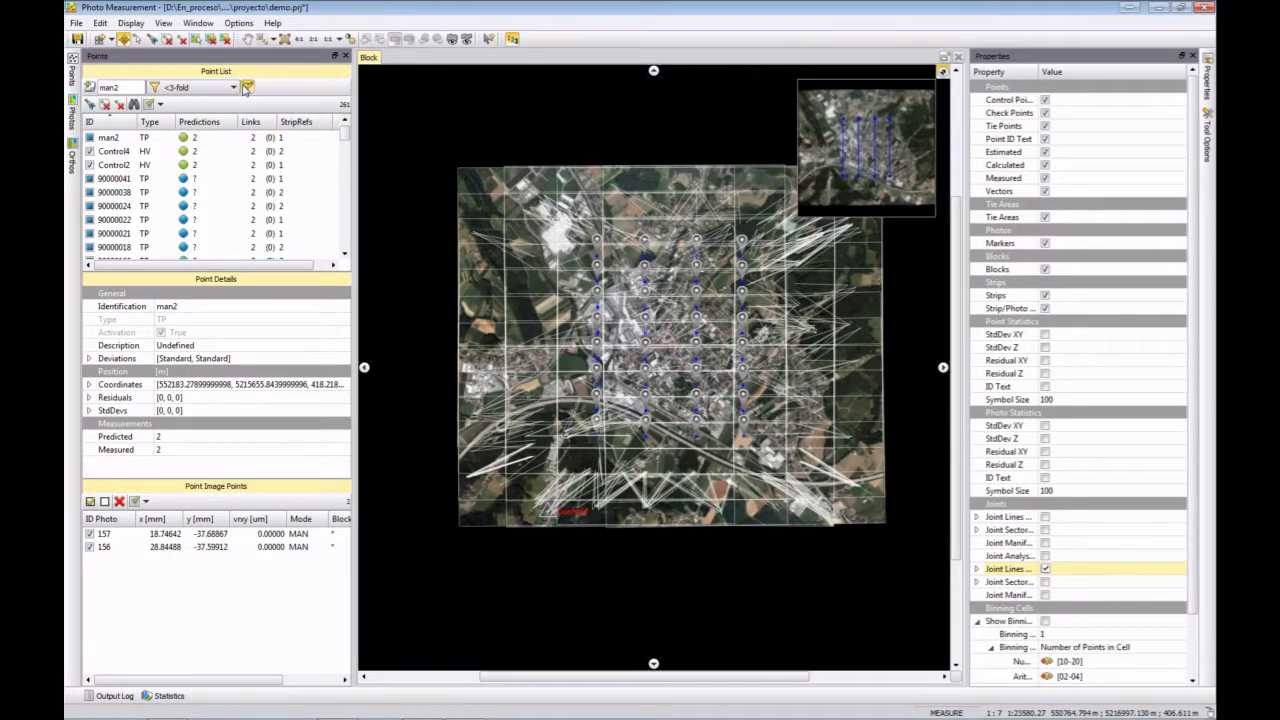
# Step: Create a new point filter named >5 in the filter editor
pyautogui.click(247, 88)
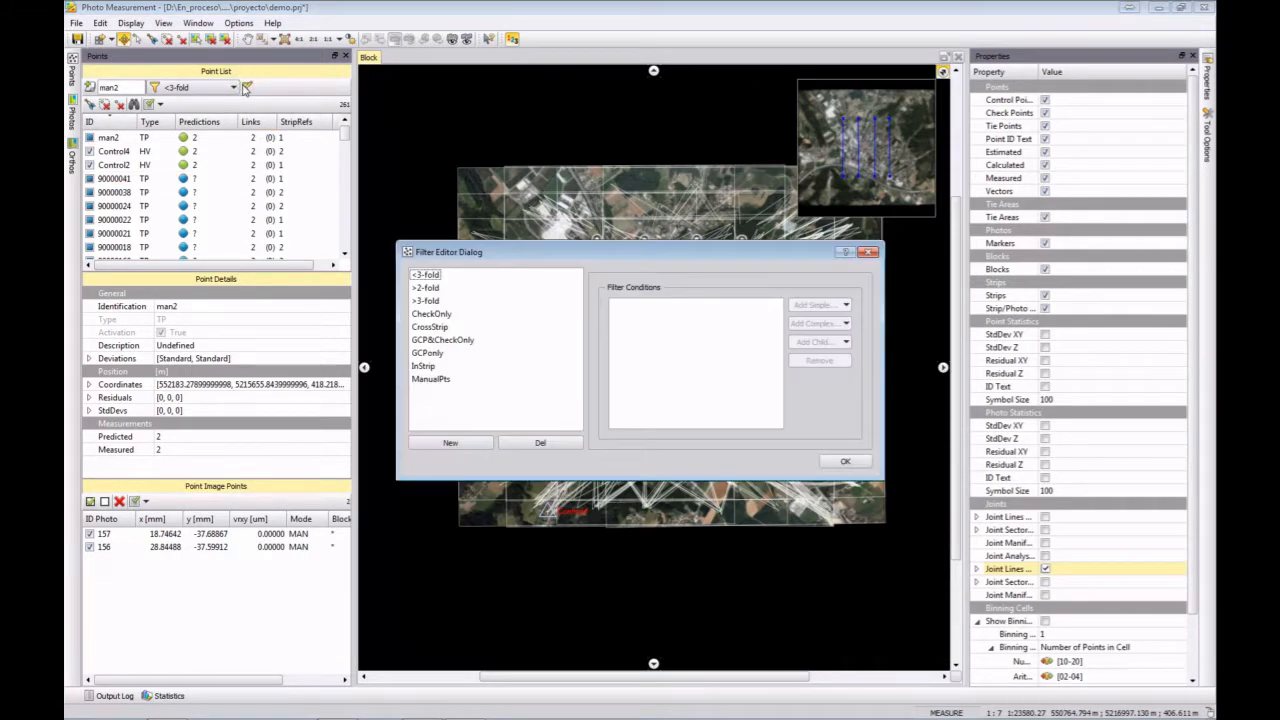
pyautogui.click(451, 443)
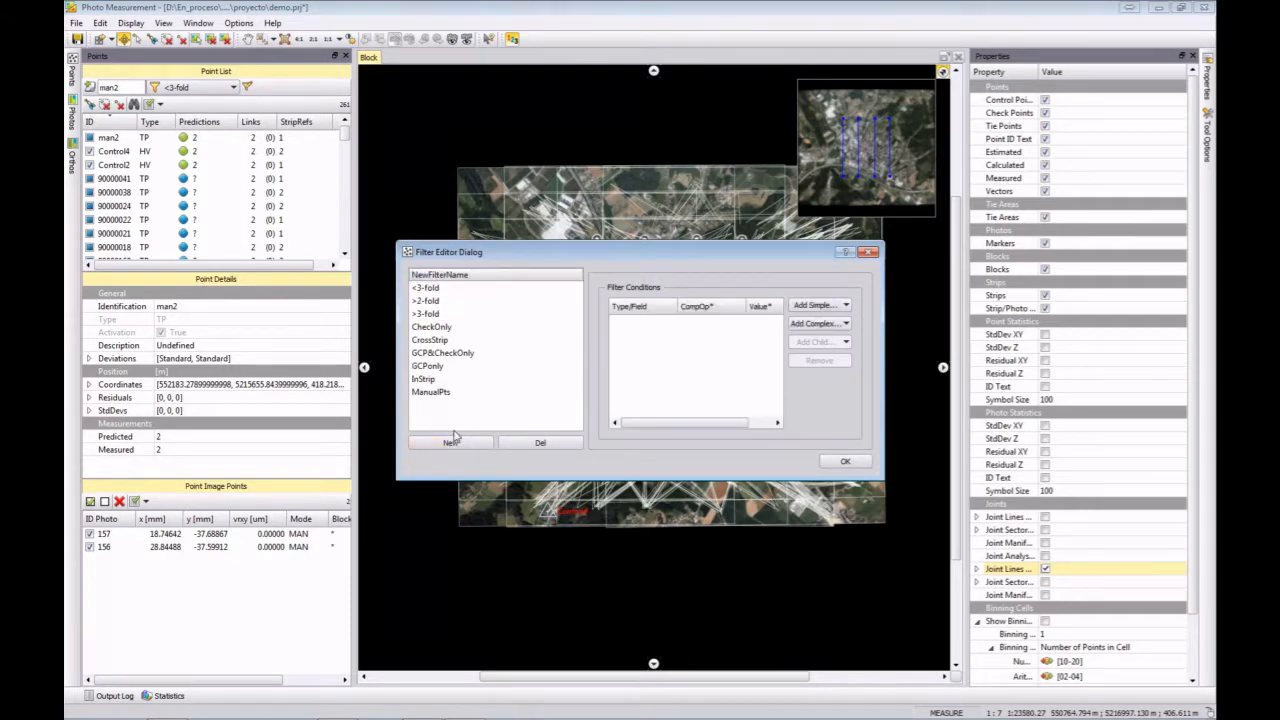
pyautogui.doubleClick(451, 274)
pyautogui.write('>5')
# Step: Add a PointLinksFilter condition with operator > and value 5 to the >5 filter, and accept the filter definitions
pyautogui.click(832, 310)
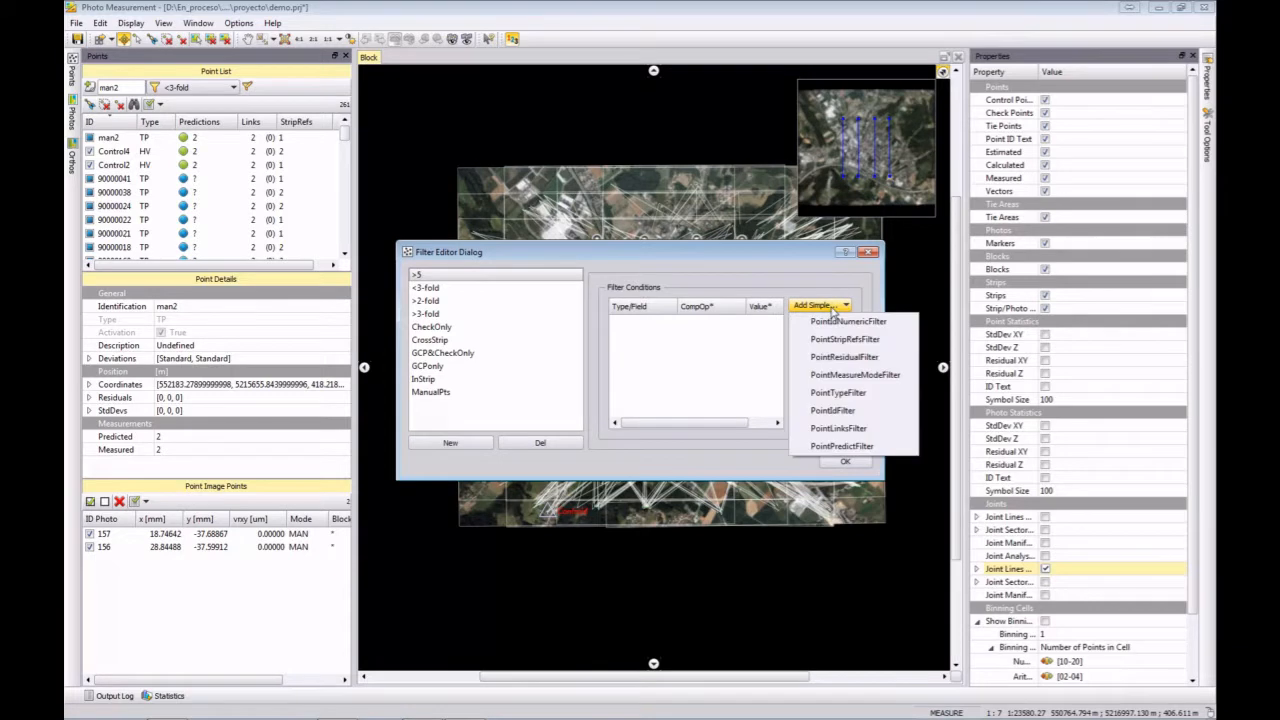
pyautogui.click(838, 428)
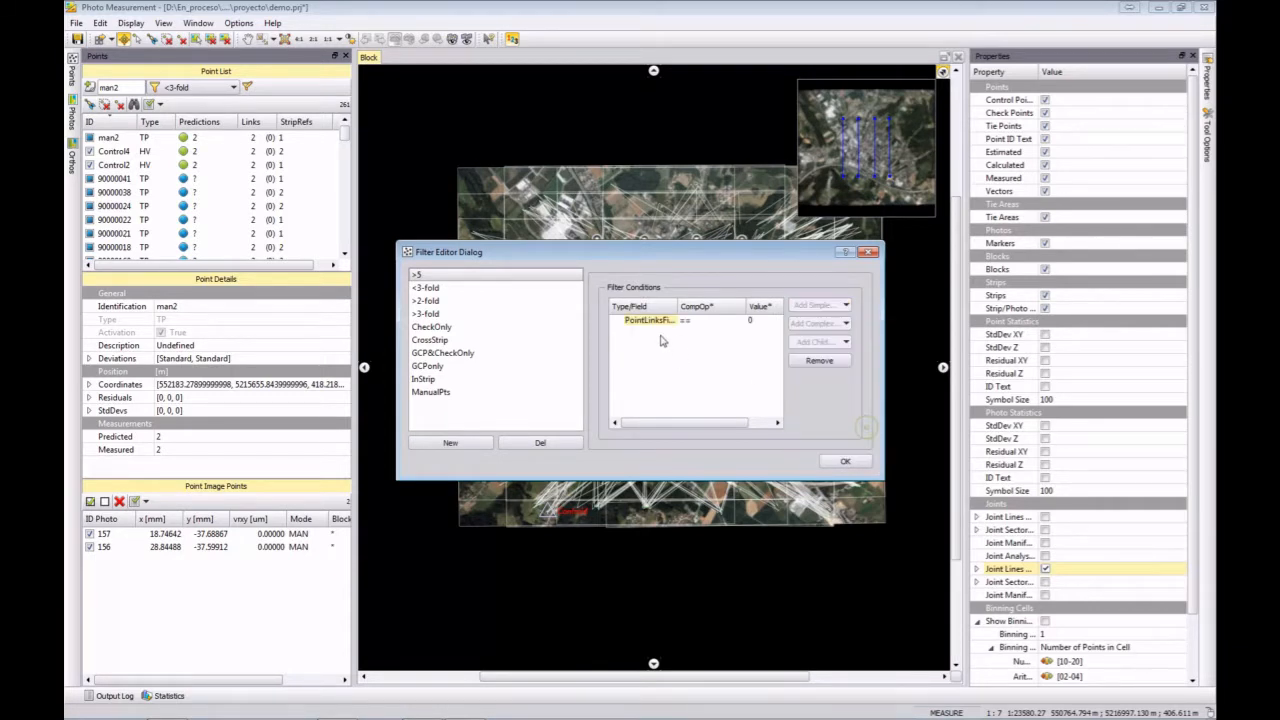
pyautogui.click(690, 321)
pyautogui.click(692, 323)
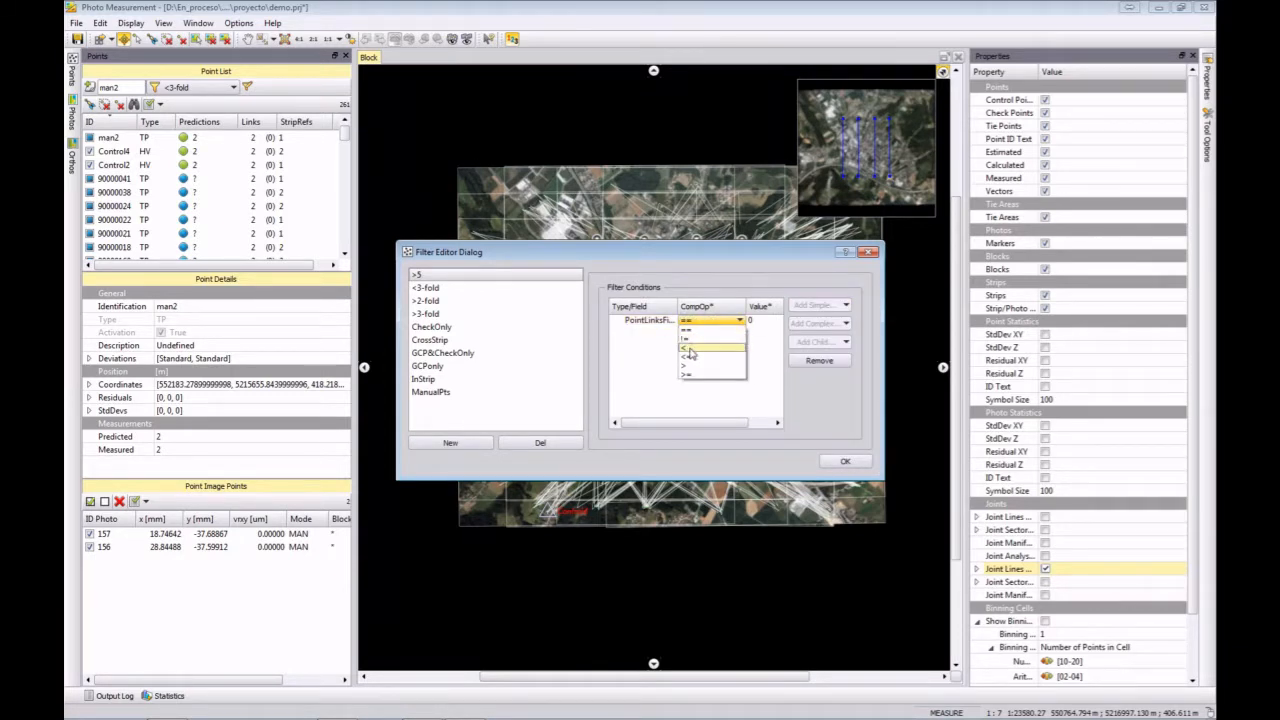
pyautogui.click(734, 366)
pyautogui.click(760, 321)
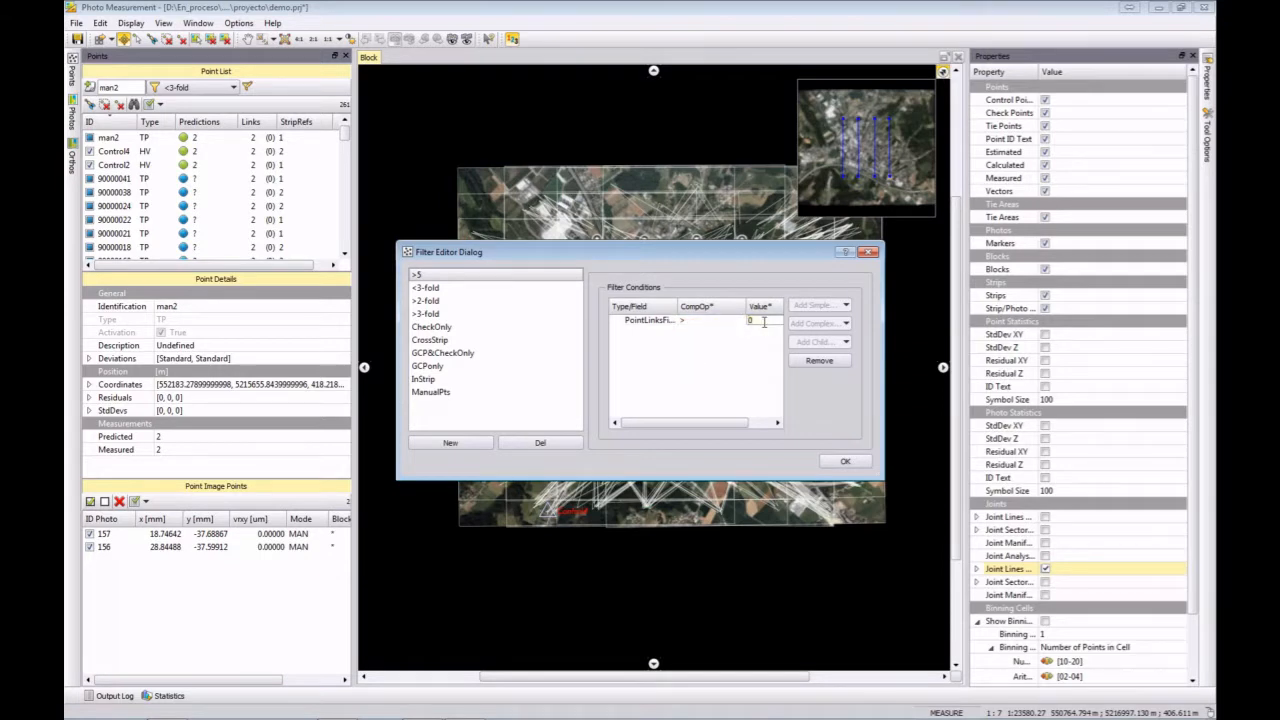
pyautogui.write('5')
pyautogui.click(845, 461)
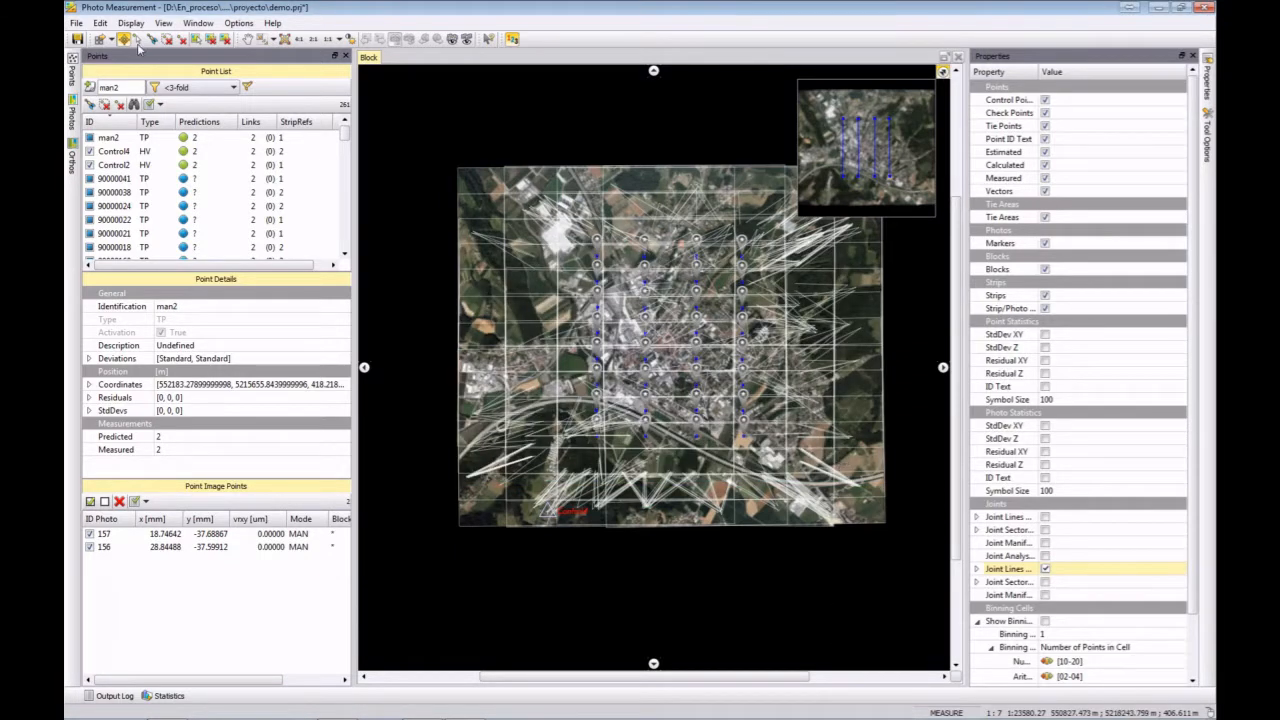
# Step: Apply the >5 filter to the point list, examine the joint lines of the remaining points, and hide the joint lines
pyautogui.click(214, 89)
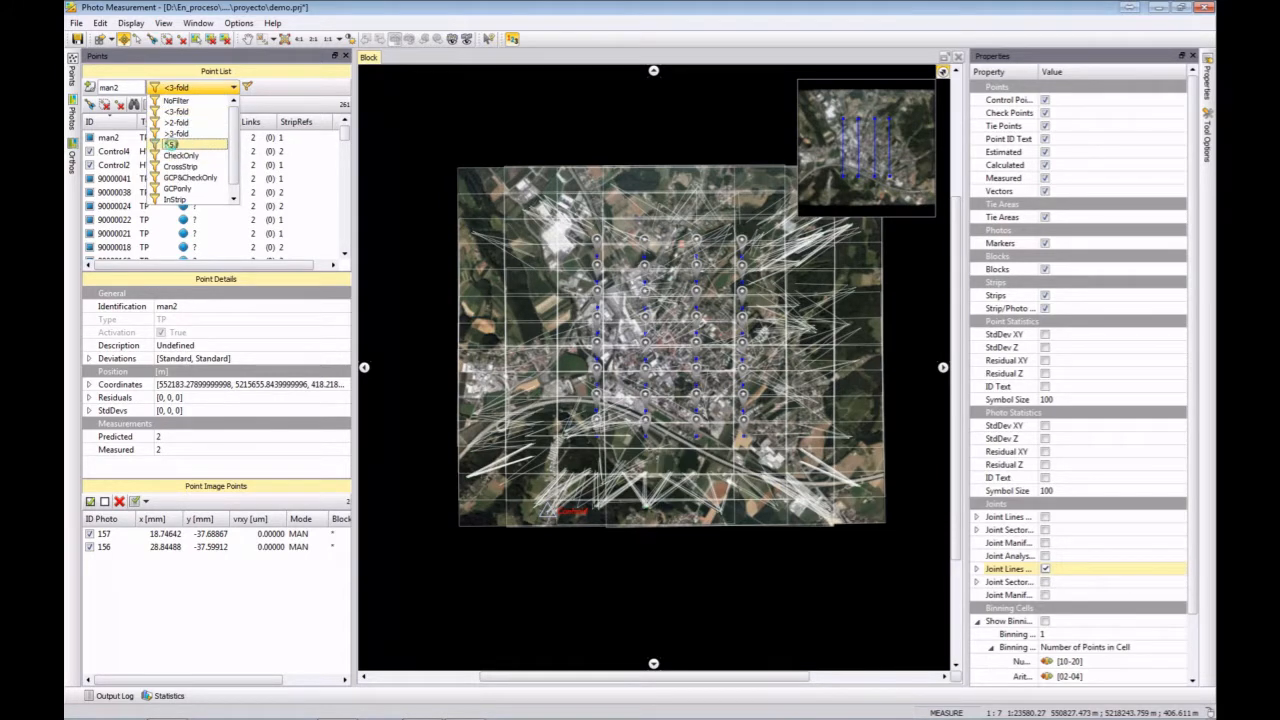
pyautogui.click(168, 145)
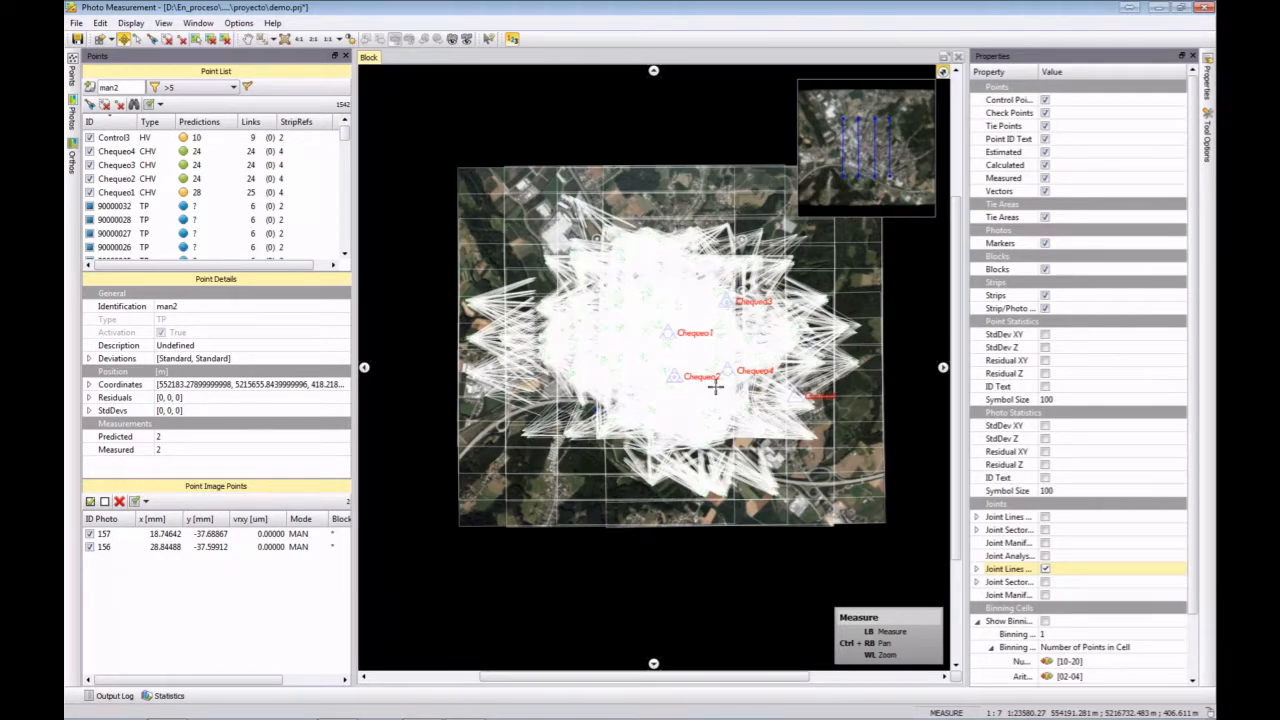
pyautogui.click(1045, 569)
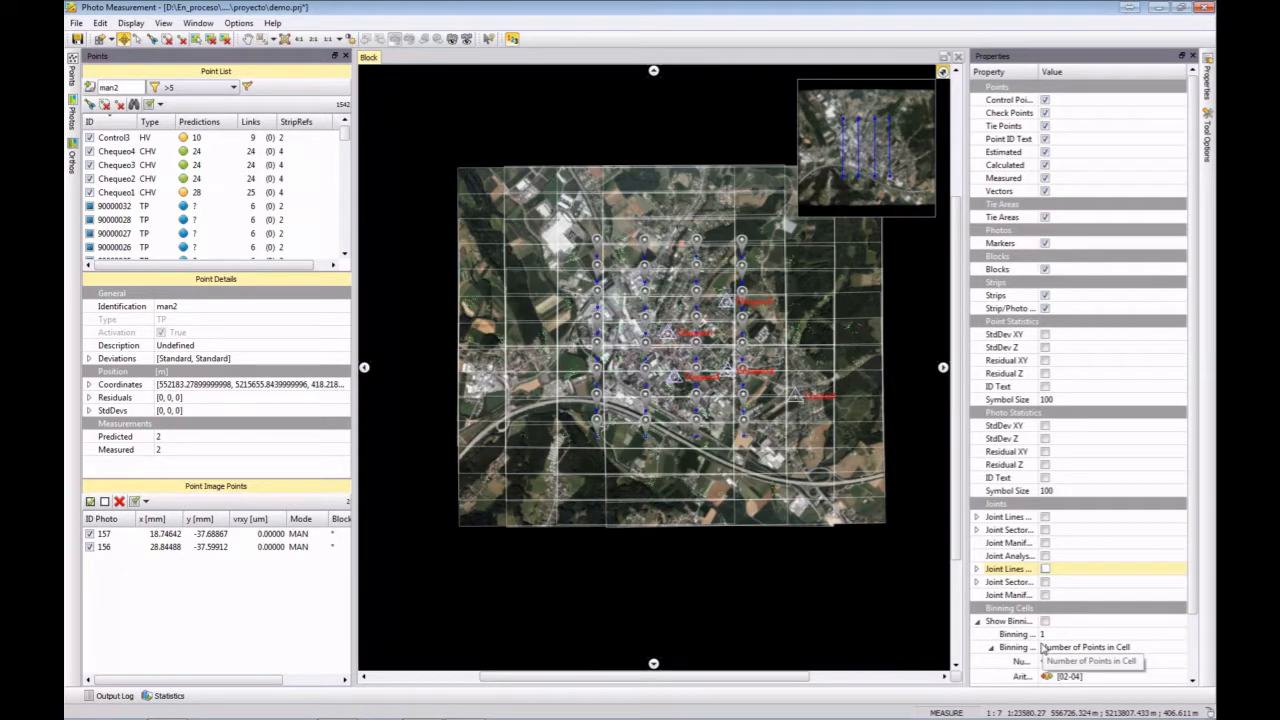
# Step: Examine the photo statistics for StdDev XY and StdDev Z in the block view, and switch their display off
pyautogui.click(1045, 426)
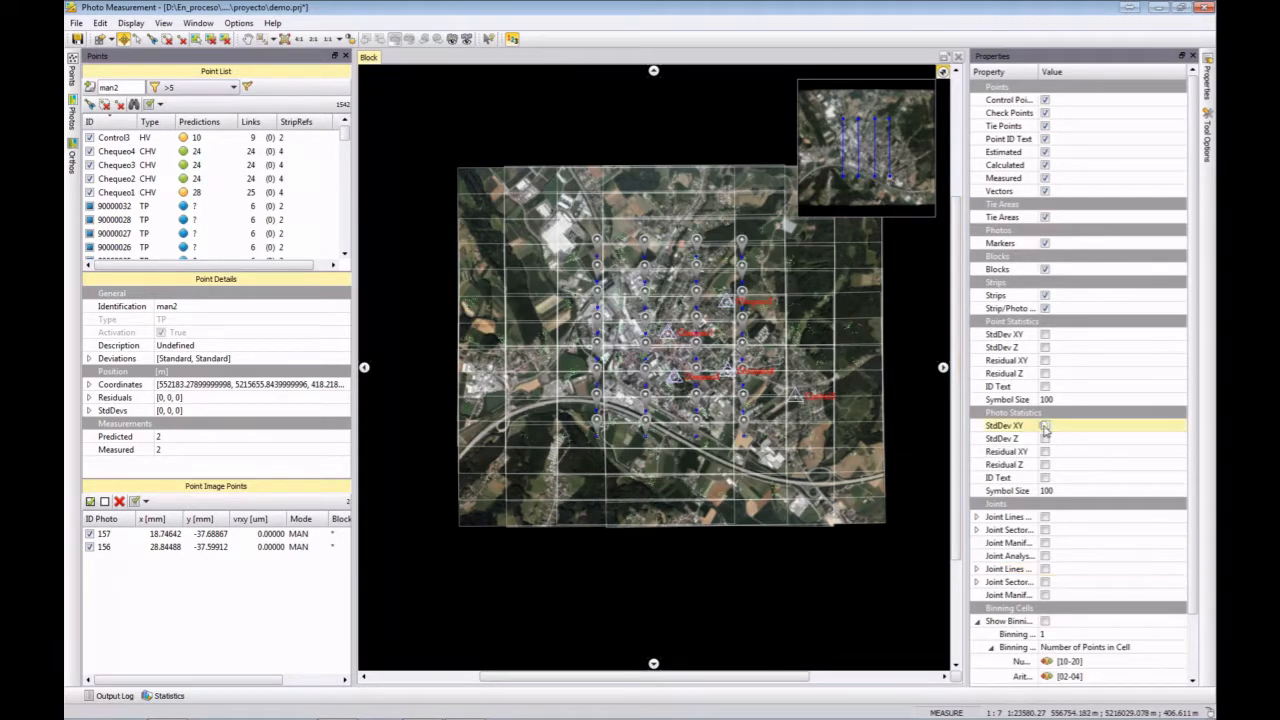
pyautogui.scroll(2, 660, 390)
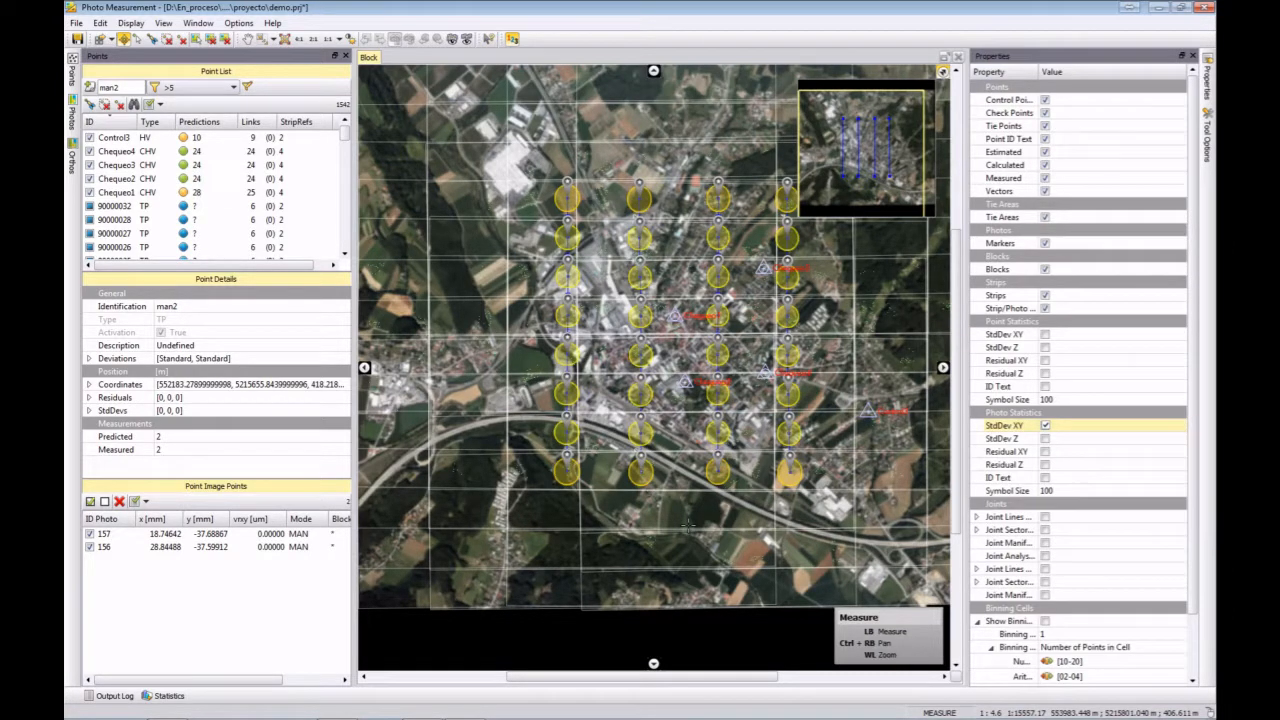
pyautogui.click(1045, 440)
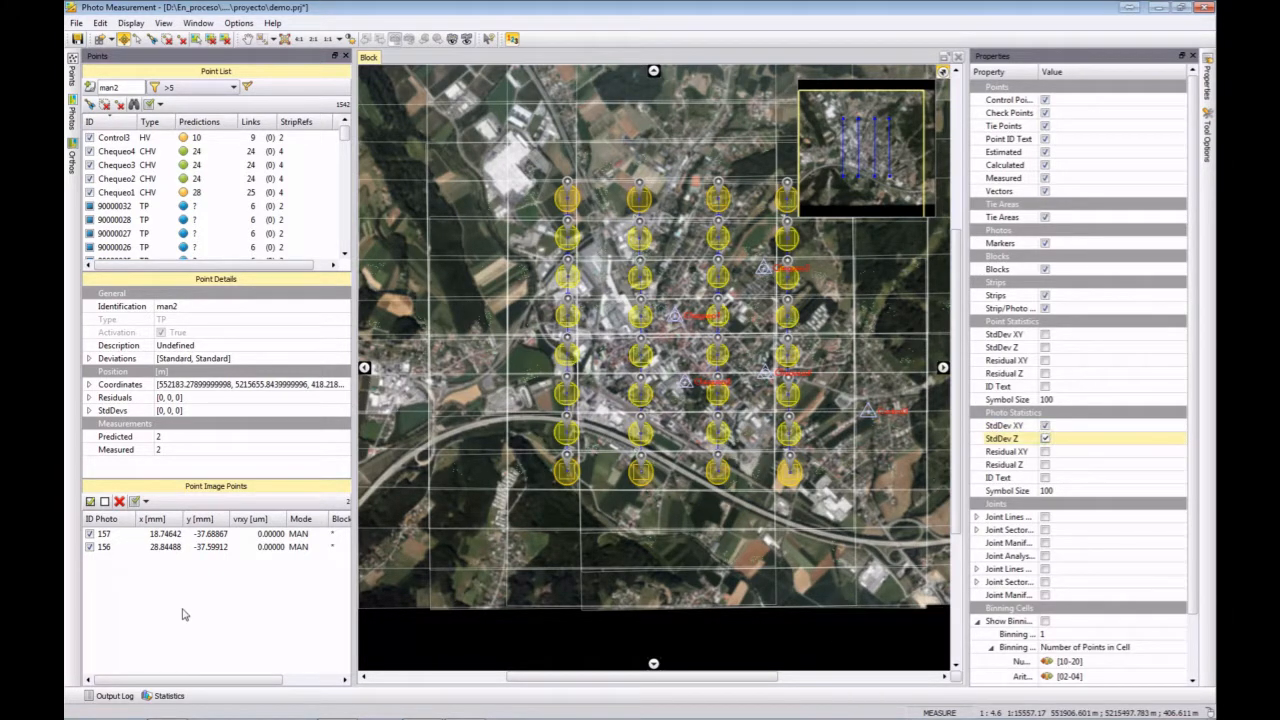
pyautogui.click(1045, 439)
pyautogui.click(1045, 426)
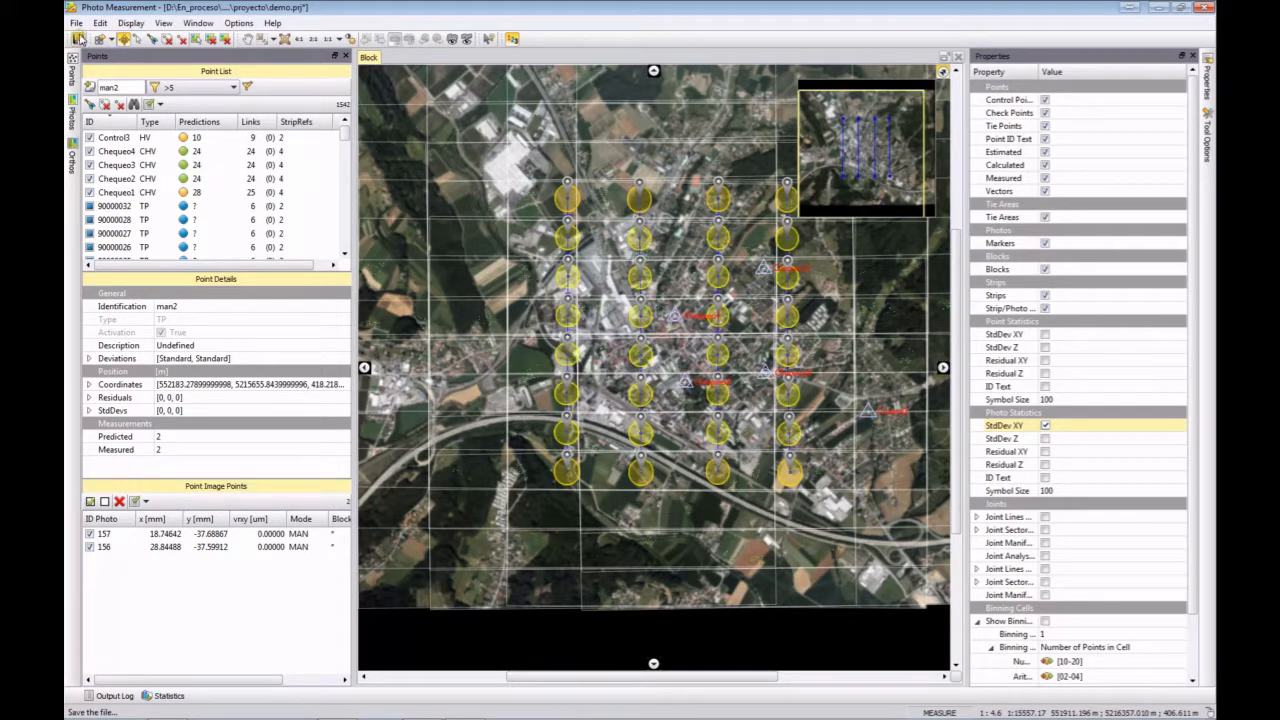
# Step: Save the point measurements and close the Photo Measurement window
pyautogui.click(78, 38)
pyautogui.click(1207, 17)
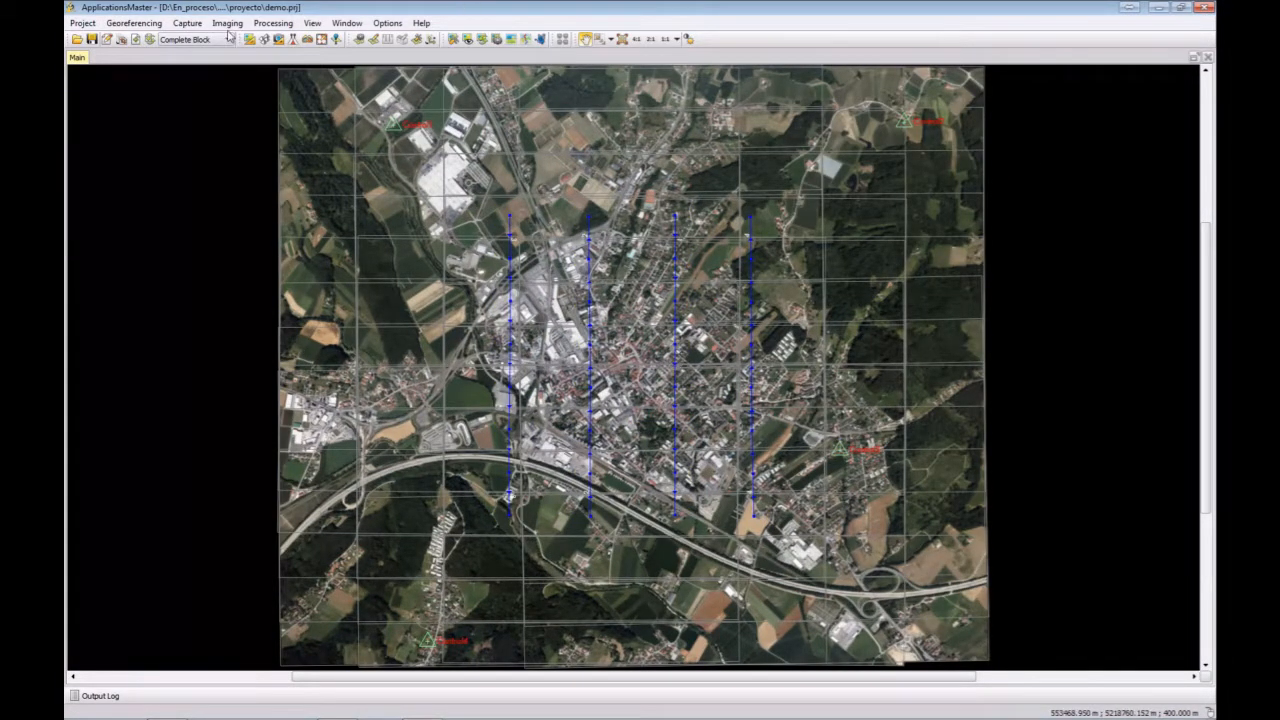
# Step: Run the aerial frame triangulation as Postprocessing (adjustment only) with default blunder detection
pyautogui.click(132, 24)
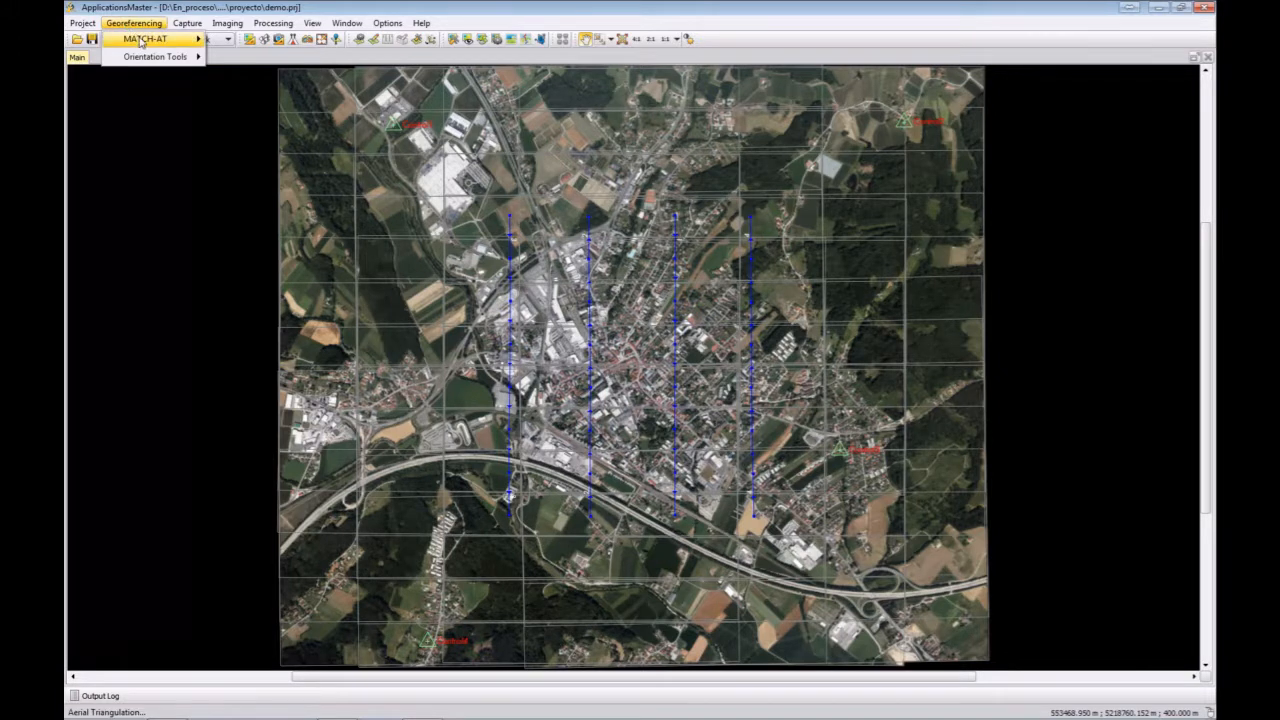
pyautogui.moveTo(145, 40)
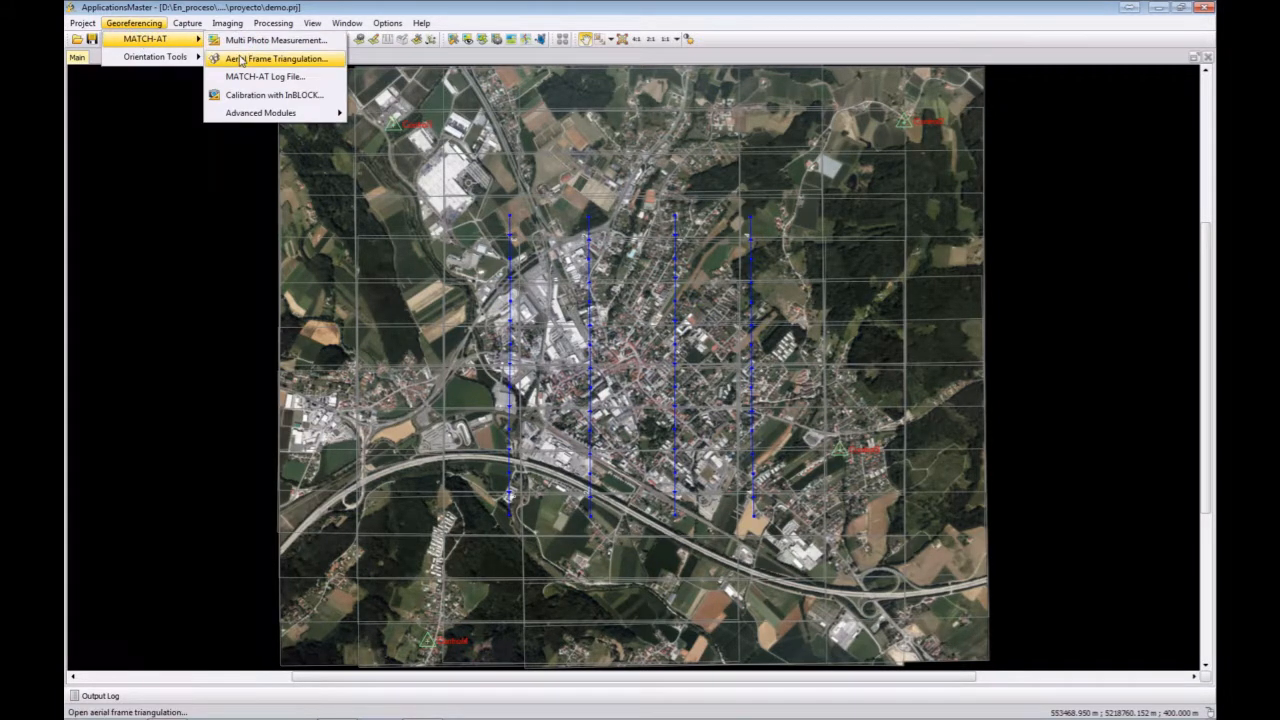
pyautogui.click(241, 60)
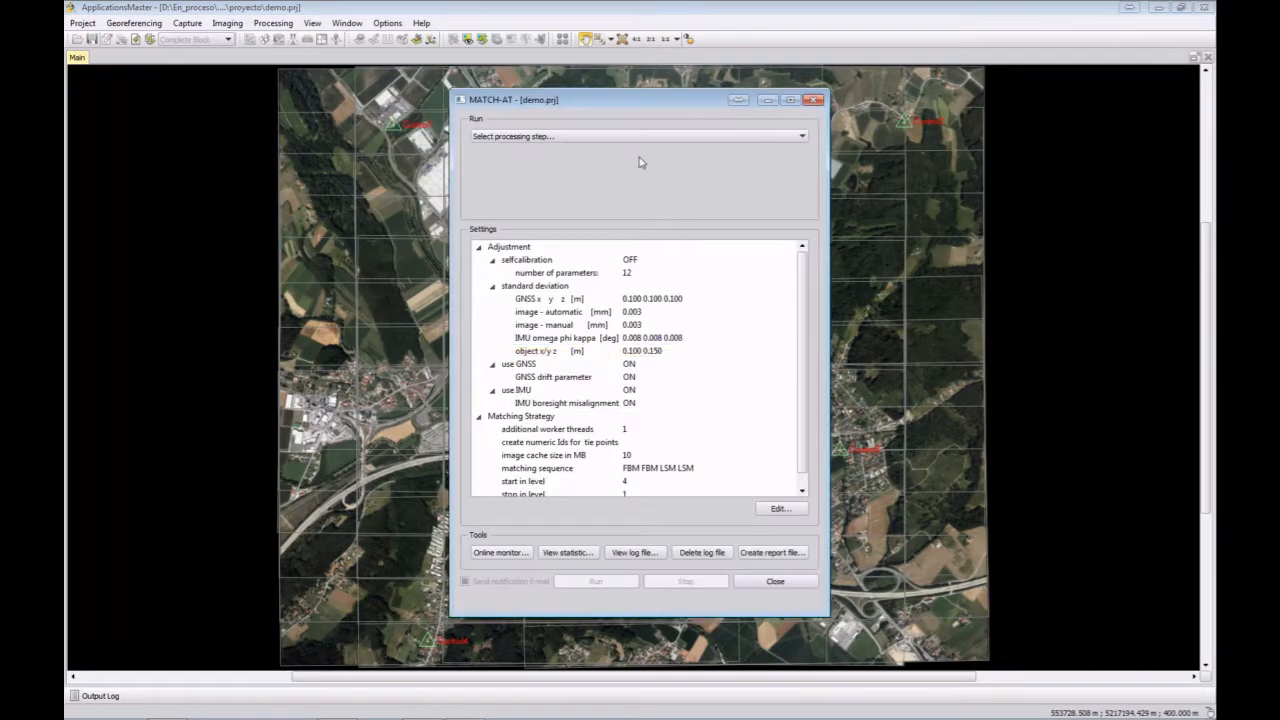
pyautogui.click(620, 138)
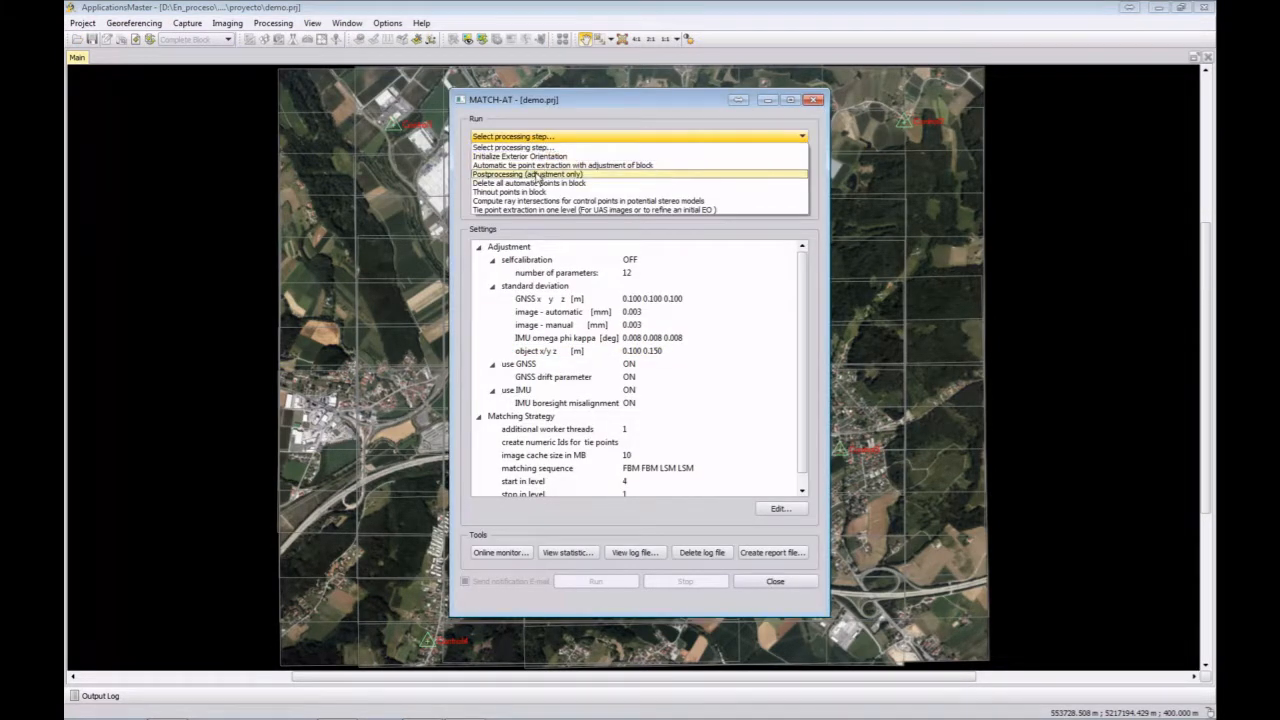
pyautogui.click(538, 175)
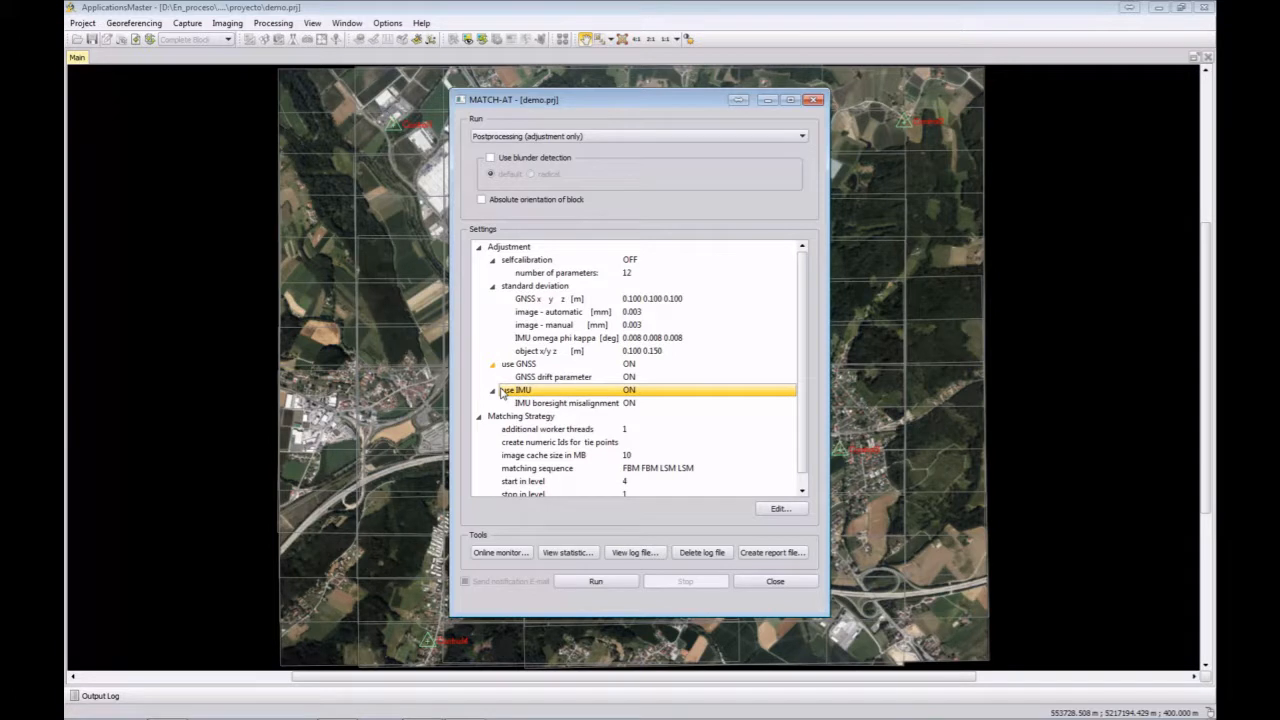
pyautogui.click(490, 158)
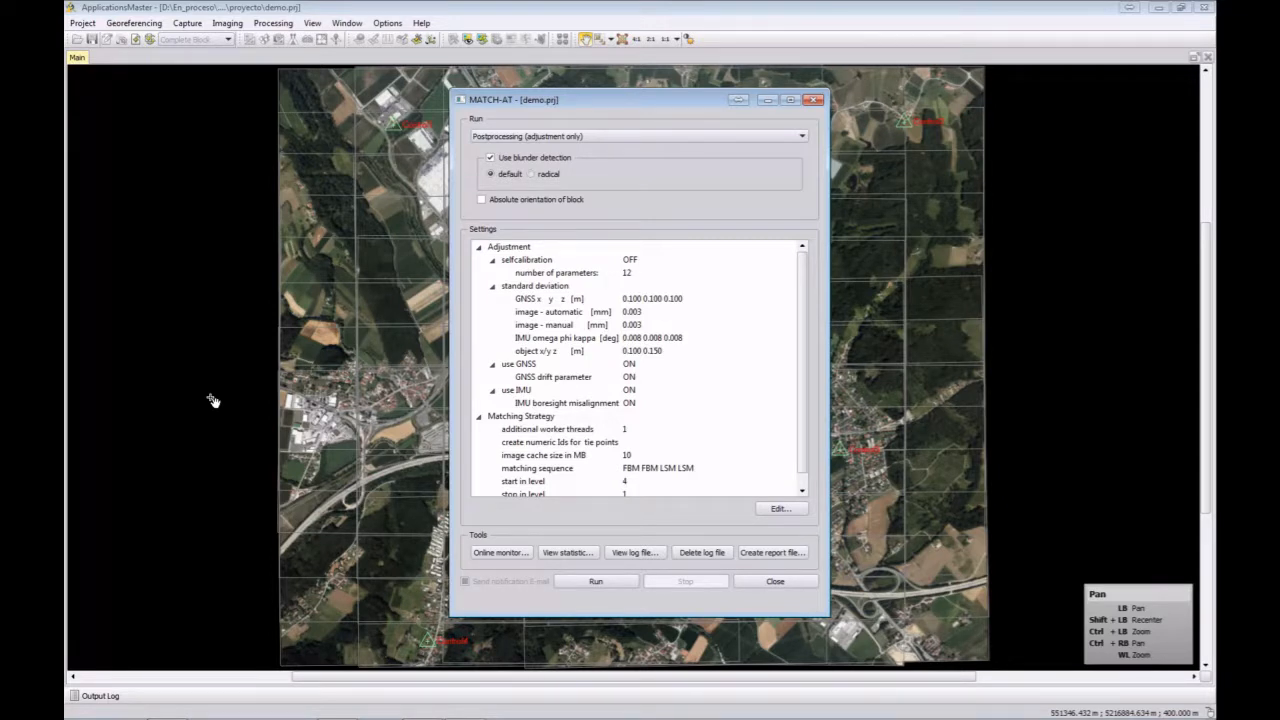
pyautogui.click(594, 582)
# Step: Check the residuals of the horizontal control points in the MATCH-AT log, and close the triangulation windows
pyautogui.click(516, 555)
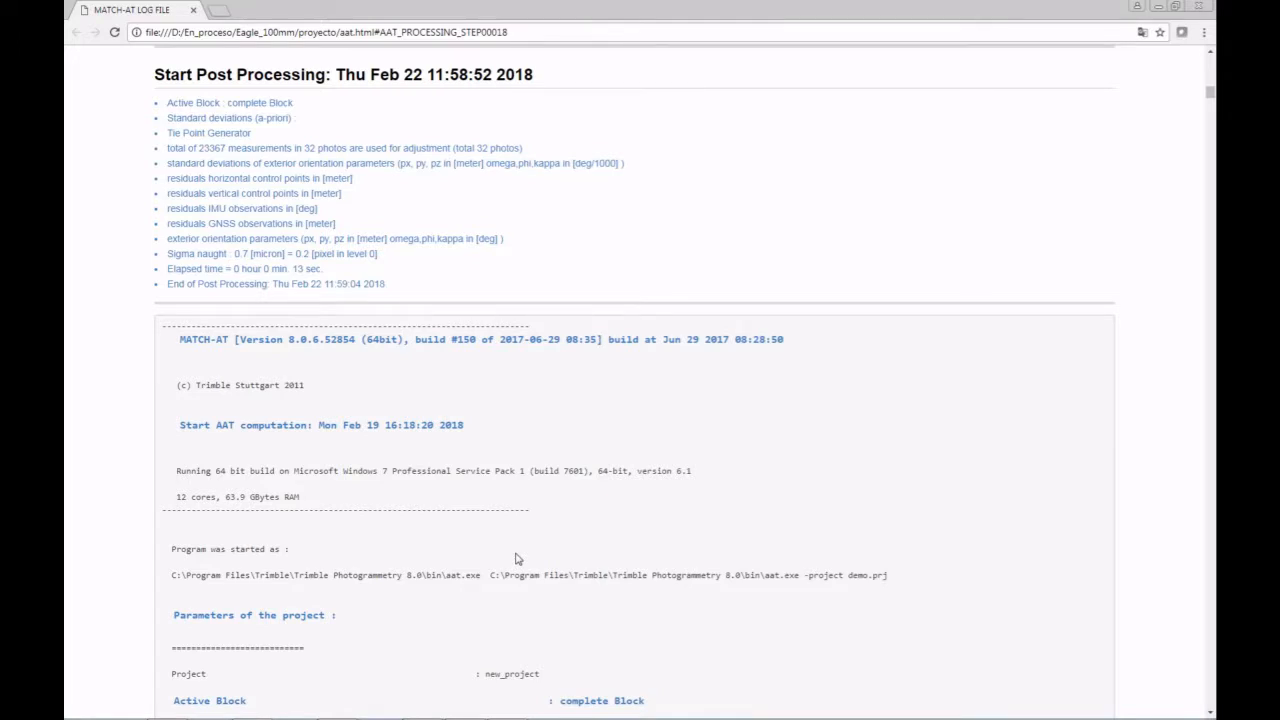
pyautogui.click(263, 178)
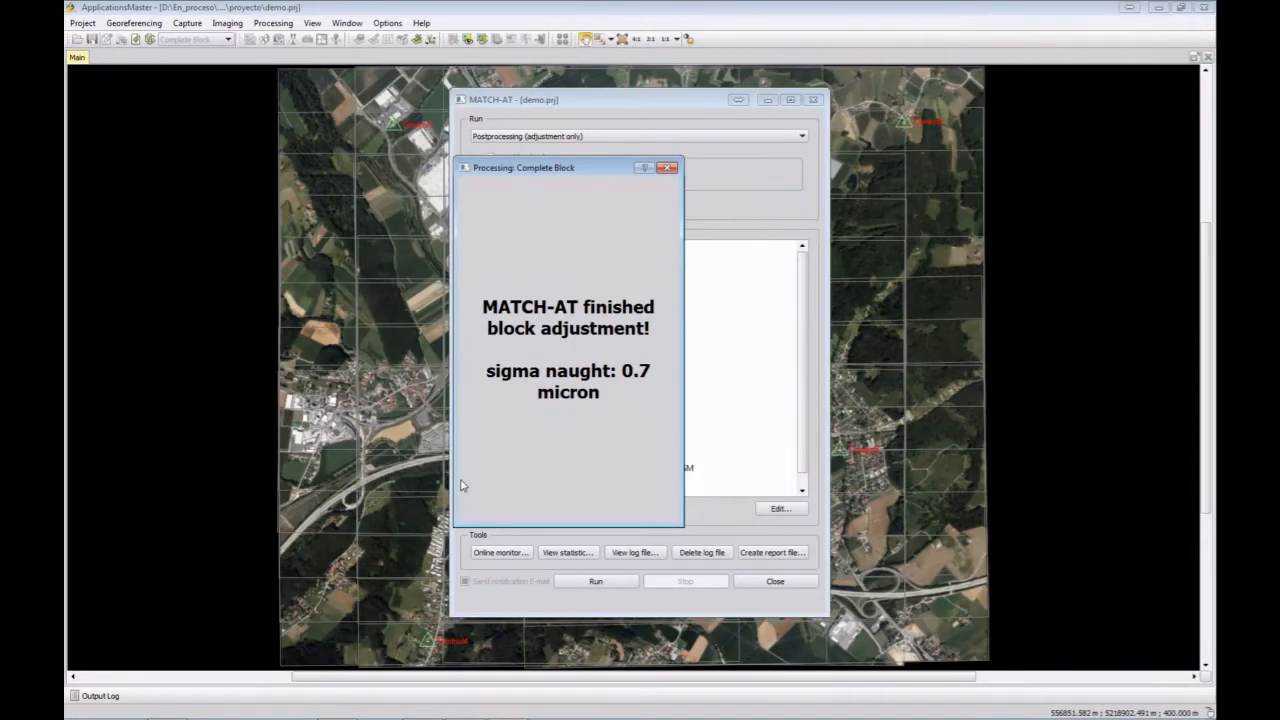
pyautogui.click(667, 168)
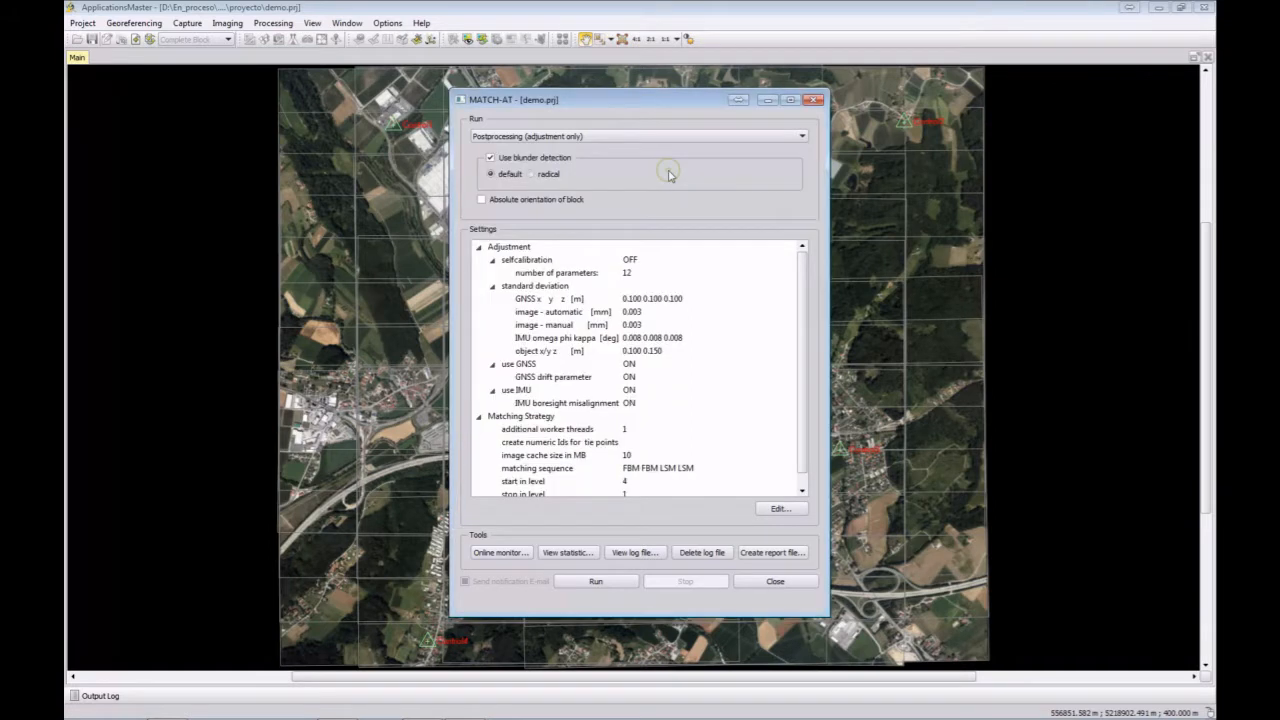
pyautogui.click(815, 99)
pyautogui.click(668, 378)
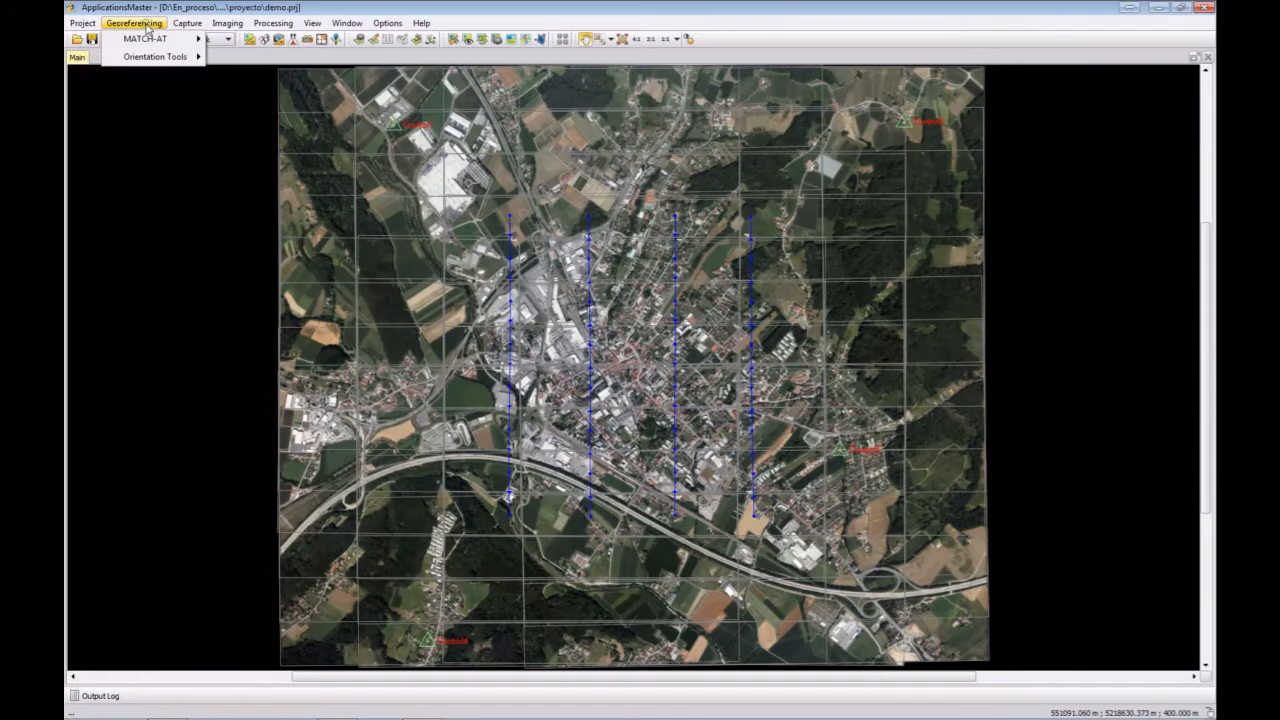
pyautogui.click(187, 23)
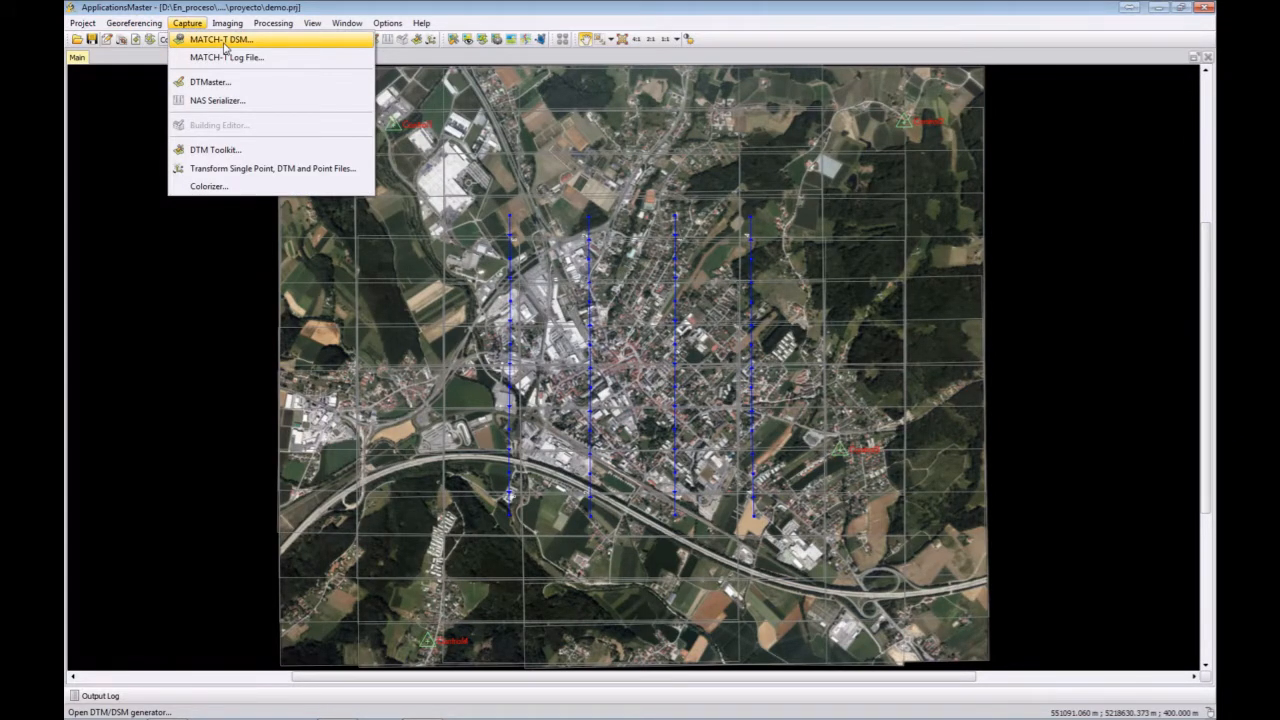
pyautogui.moveTo(82, 23)
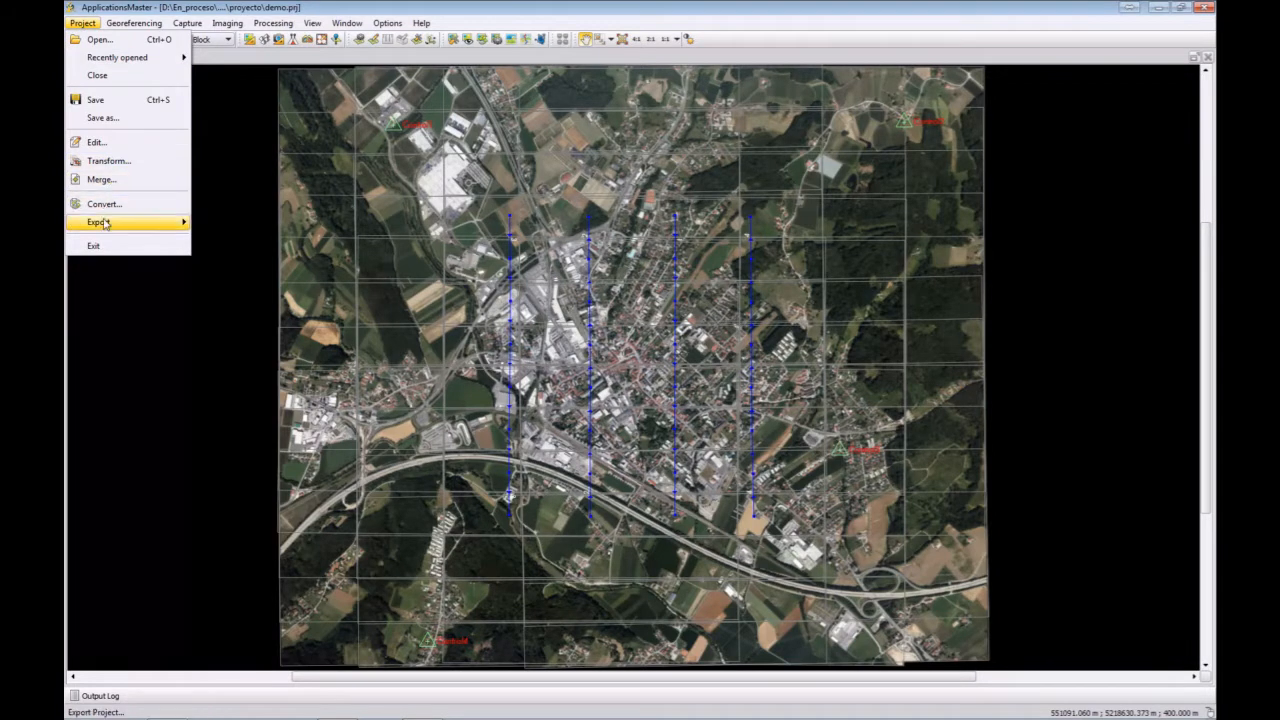
pyautogui.moveTo(104, 223)
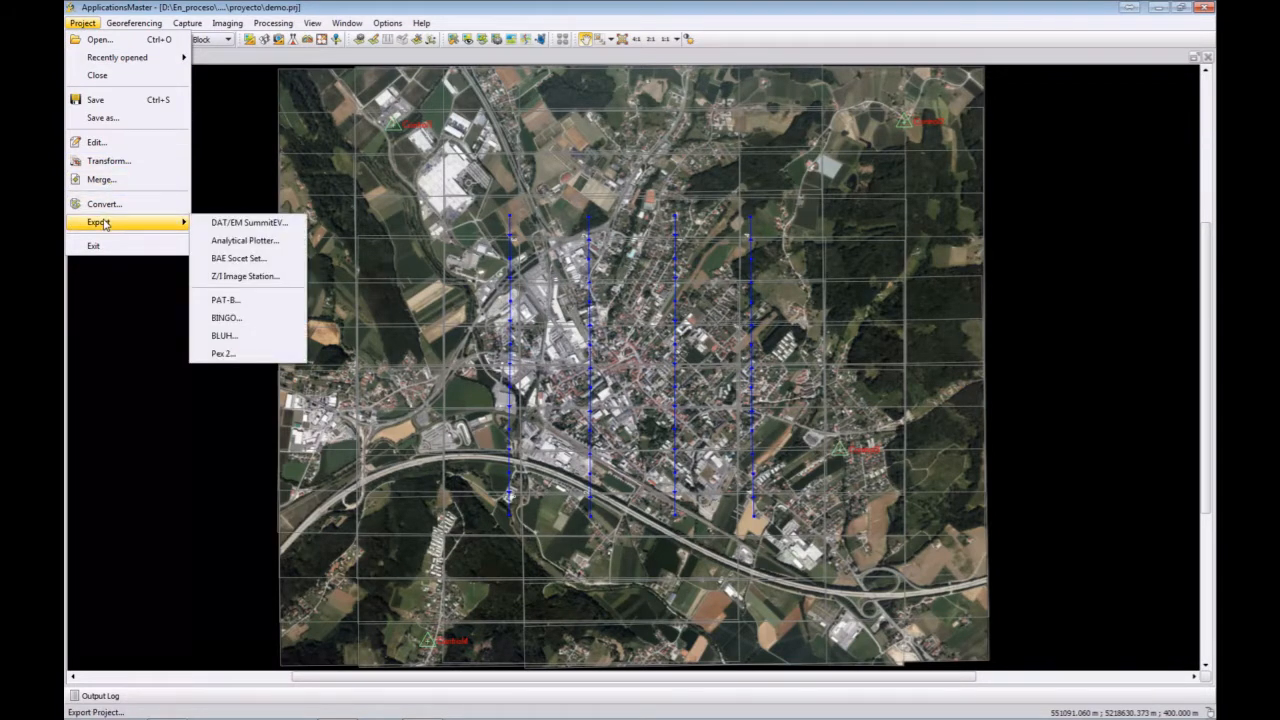